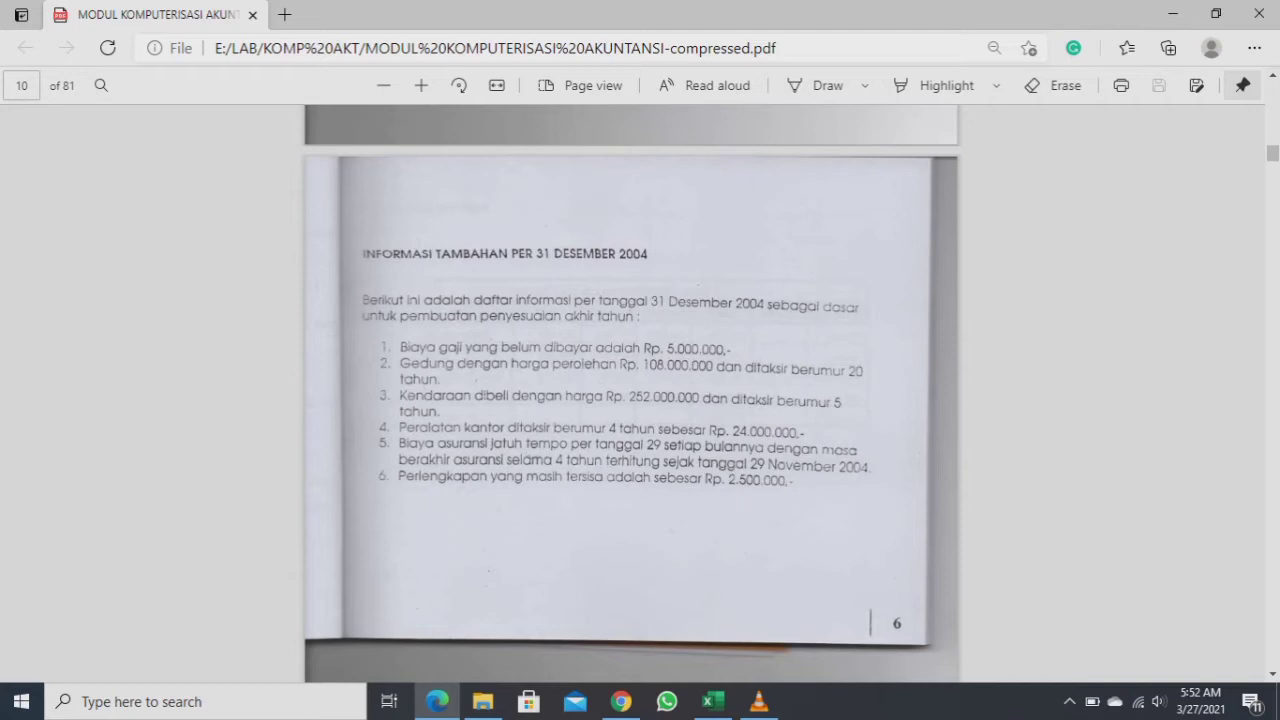
- Review the year-end adjustment information per 31 December 2004 and the December payroll list on pages 10 and 11
{"action": "scroll", "coordinate": [630, 394], "scroll_direction": "down", "scroll_amount": 1}
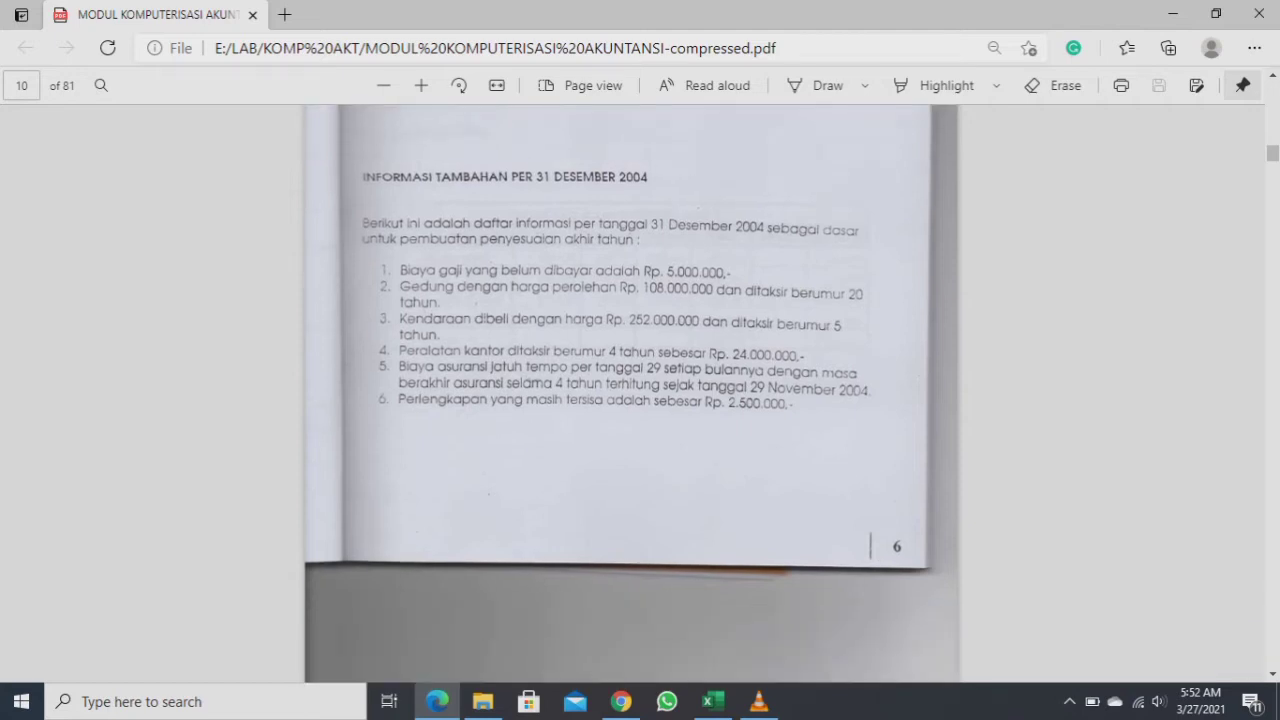
{"action": "scroll", "coordinate": [630, 394], "scroll_direction": "down", "scroll_amount": 5}
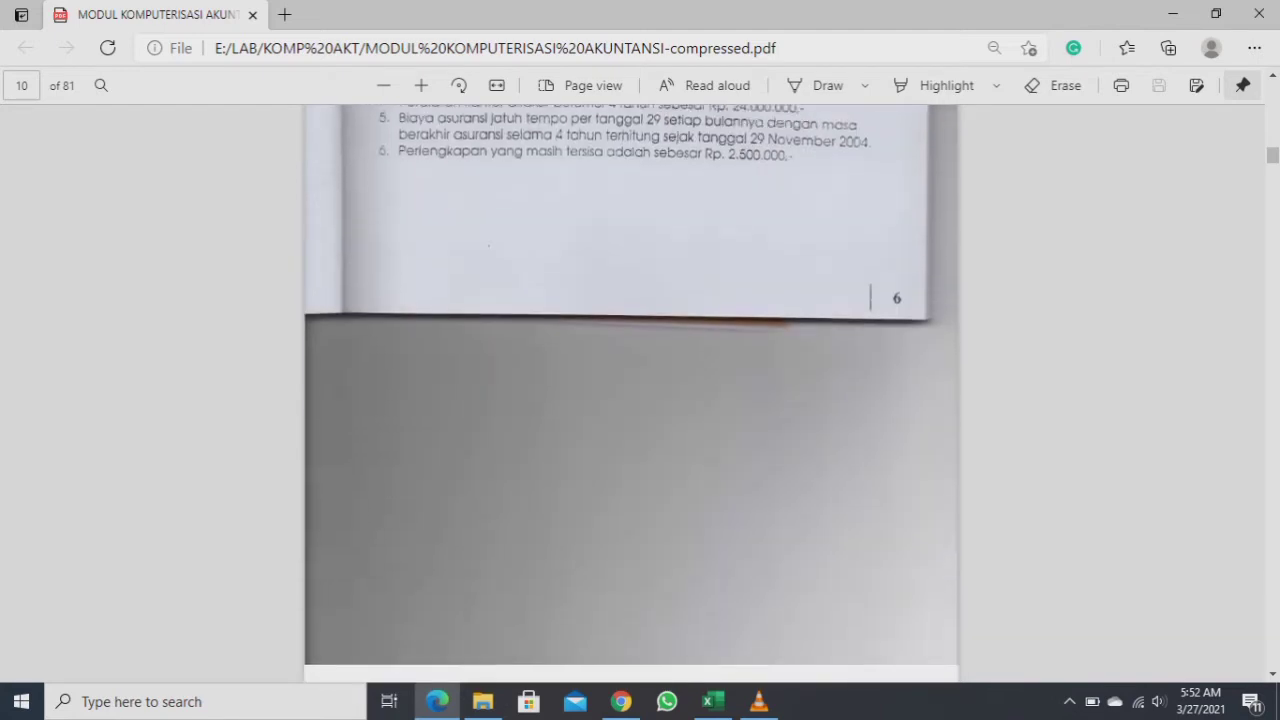
{"action": "scroll", "coordinate": [630, 394], "scroll_direction": "down", "scroll_amount": 2}
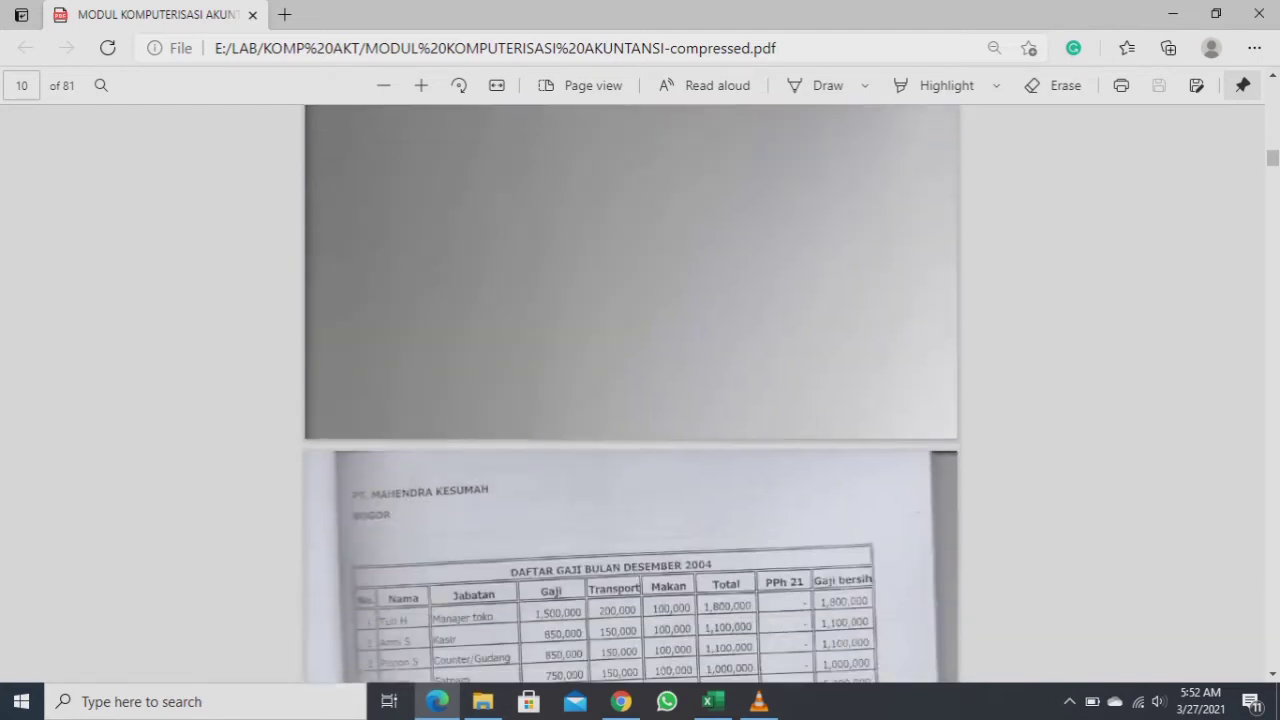
{"action": "scroll", "coordinate": [630, 394], "scroll_direction": "down", "scroll_amount": 2}
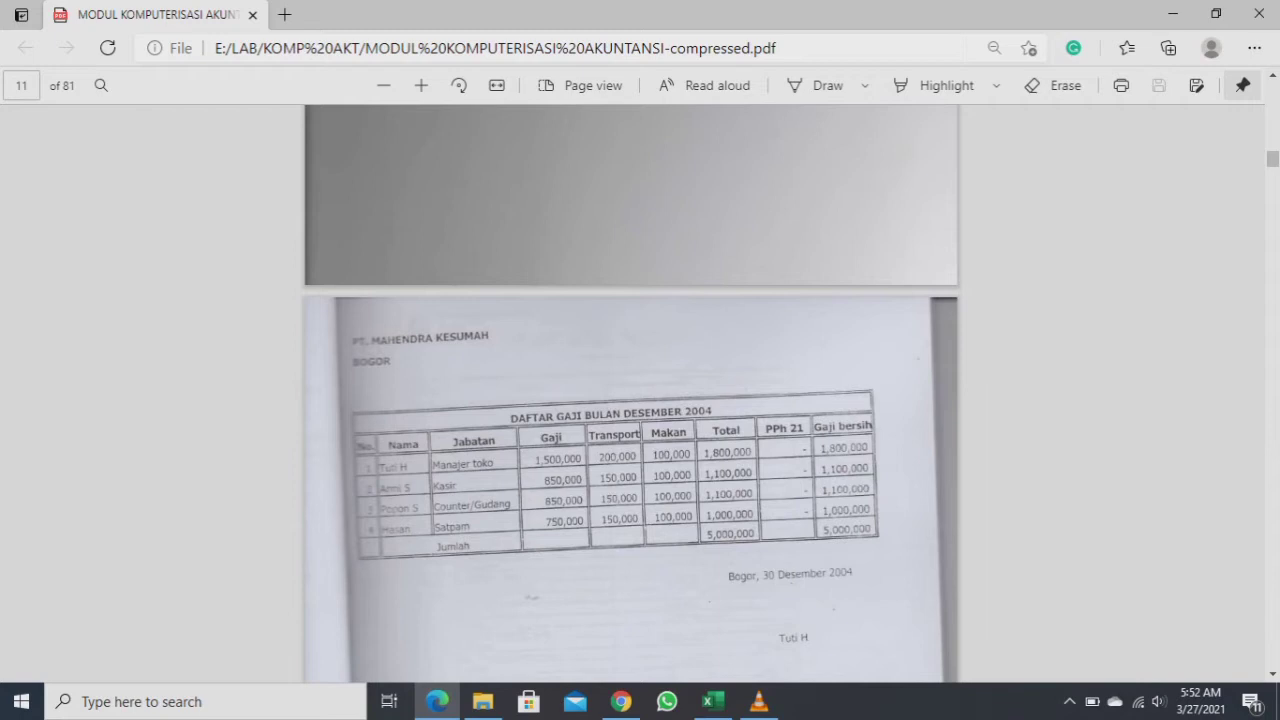
{"action": "scroll", "coordinate": [630, 394], "scroll_direction": "down", "scroll_amount": 5}
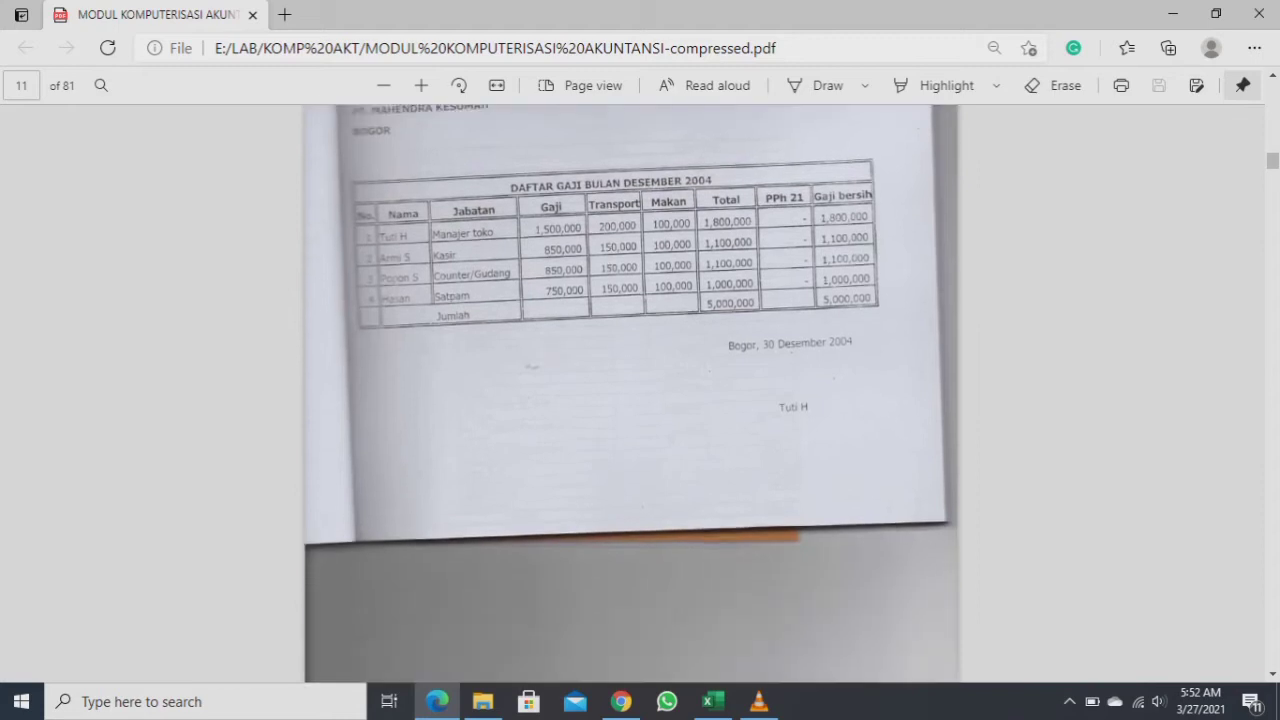
- Examine the Saldo Awal Neraca opening balance table per 1 December 2004 on page 12
{"action": "scroll", "coordinate": [630, 394], "scroll_direction": "down", "scroll_amount": 10}
{"action": "scroll", "coordinate": [630, 394], "scroll_direction": "up", "scroll_amount": 3}
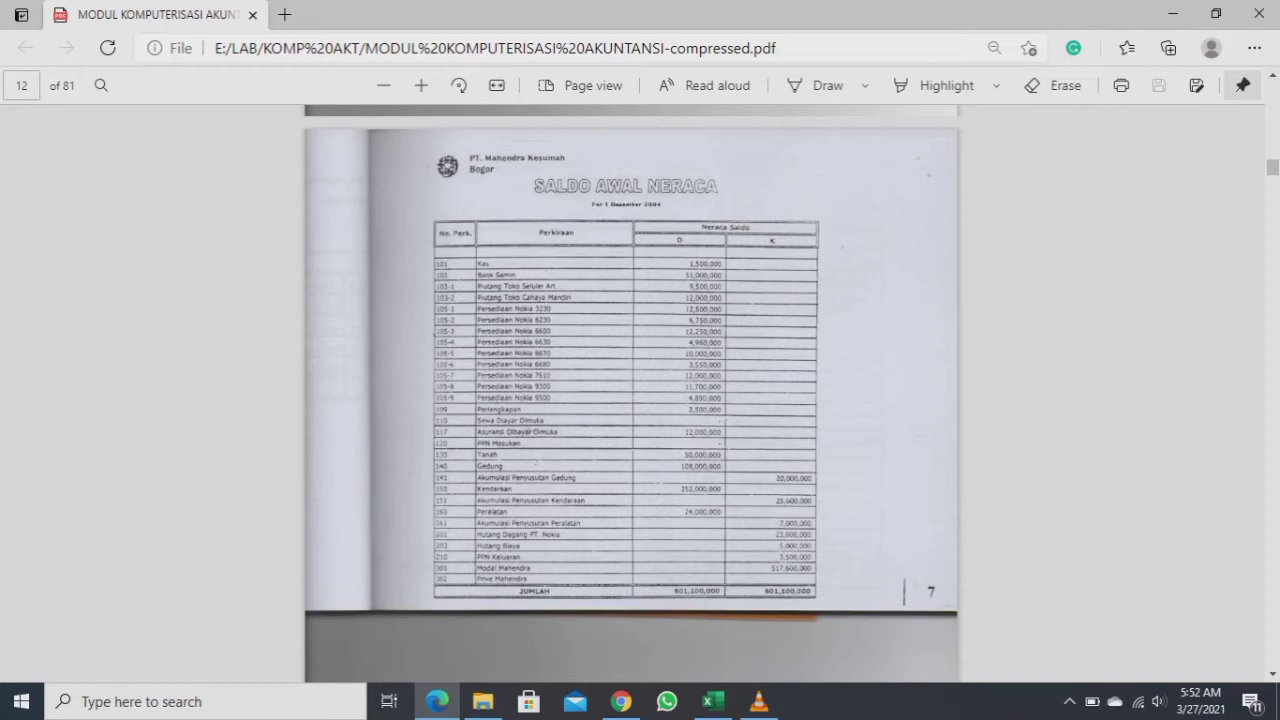
{"action": "scroll", "coordinate": [630, 394], "scroll_direction": "down", "scroll_amount": 1}
{"action": "scroll", "coordinate": [630, 394], "scroll_direction": "up", "scroll_amount": 1}
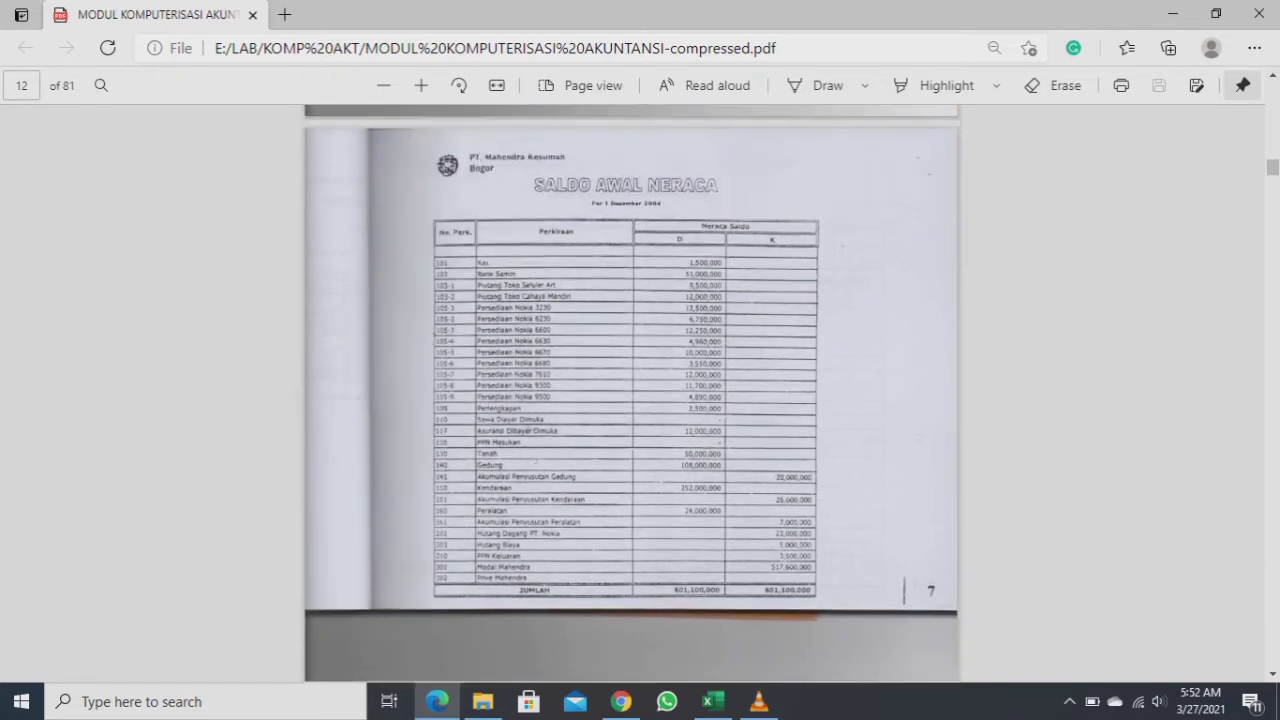
{"action": "scroll", "coordinate": [630, 394], "scroll_direction": "down", "scroll_amount": 2}
{"action": "scroll", "coordinate": [630, 394], "scroll_direction": "down", "scroll_amount": 8}
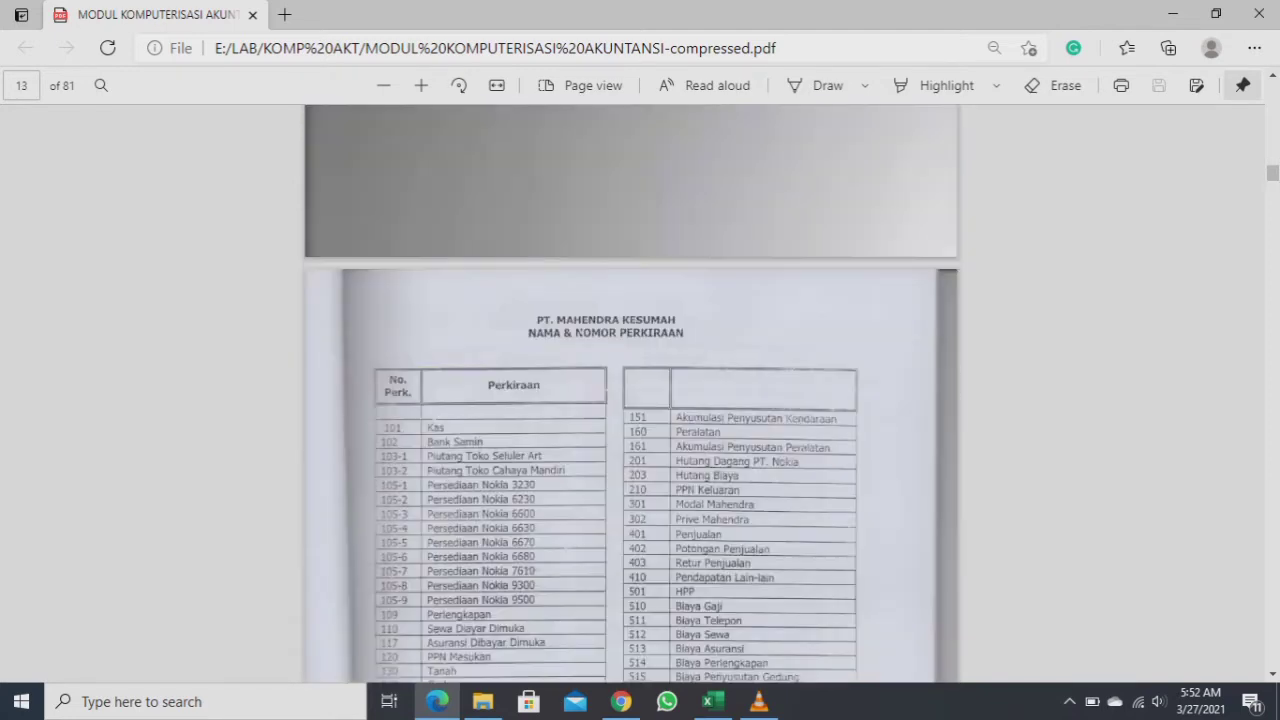
{"action": "scroll", "coordinate": [630, 394], "scroll_direction": "down", "scroll_amount": 2}
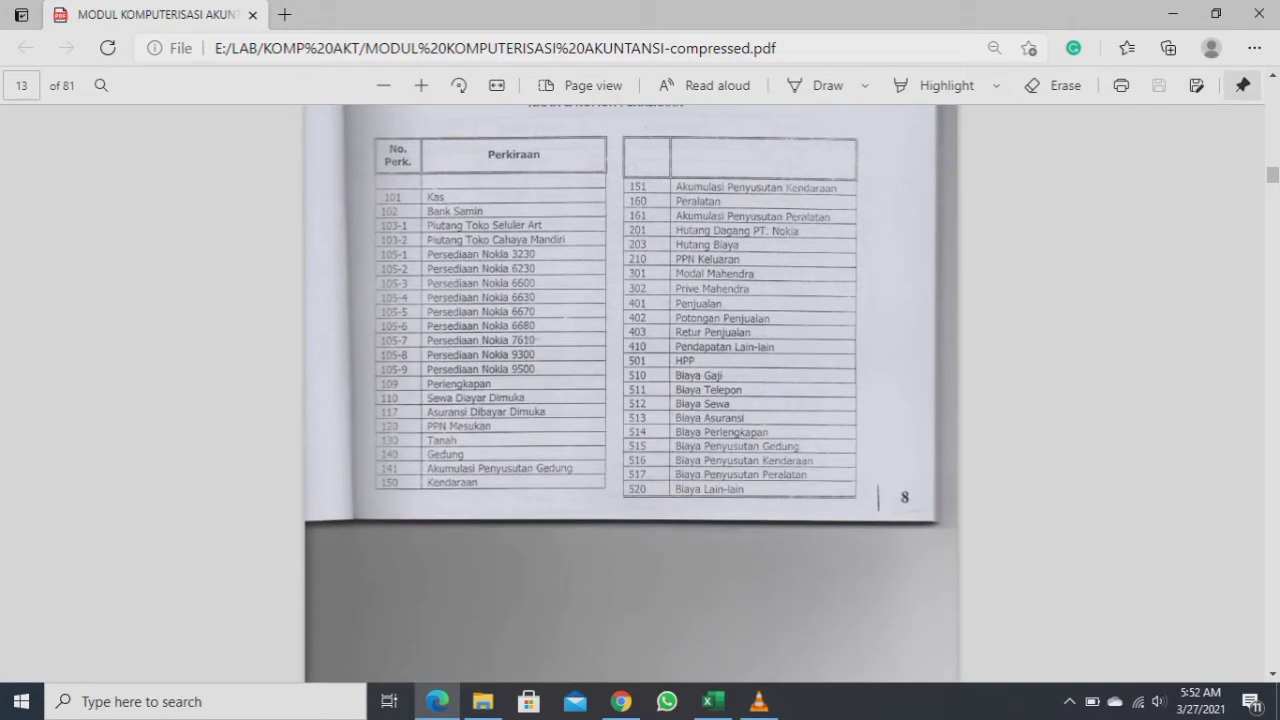
{"action": "scroll", "coordinate": [630, 394], "scroll_direction": "up", "scroll_amount": 1}
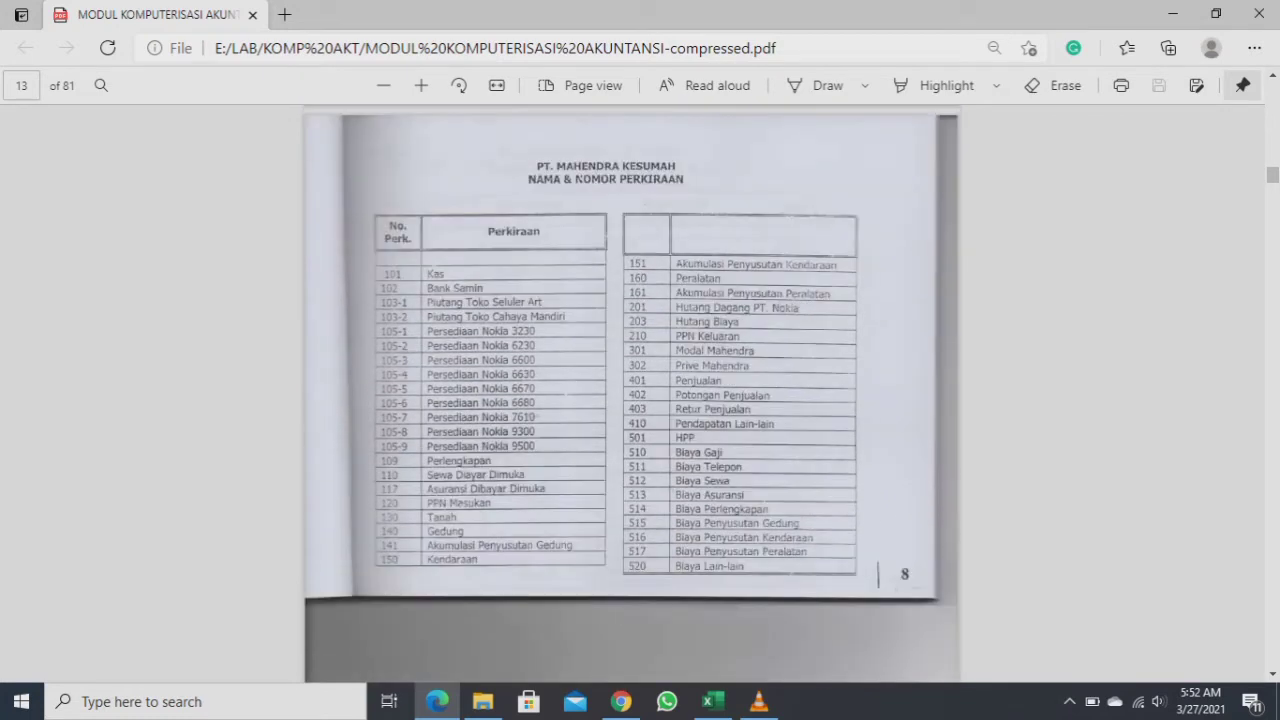
{"action": "scroll", "coordinate": [630, 394], "scroll_direction": "down", "scroll_amount": 9}
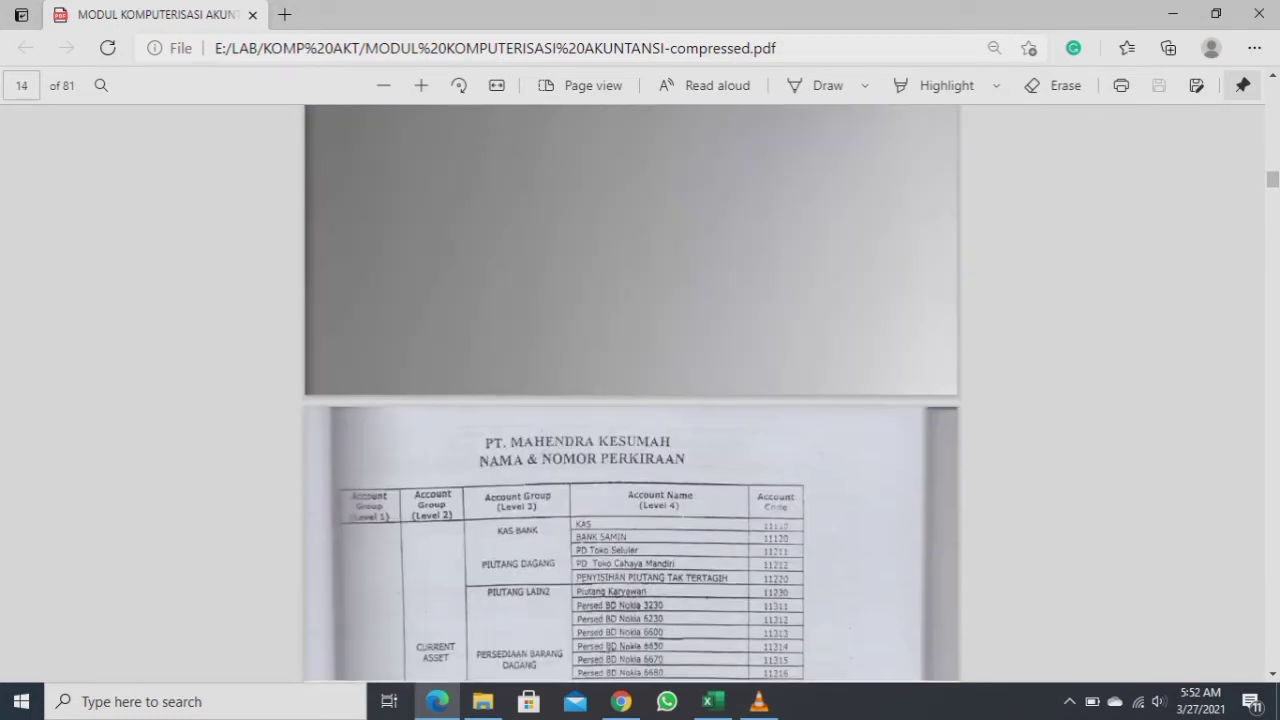
{"action": "scroll", "coordinate": [630, 394], "scroll_direction": "down", "scroll_amount": 4}
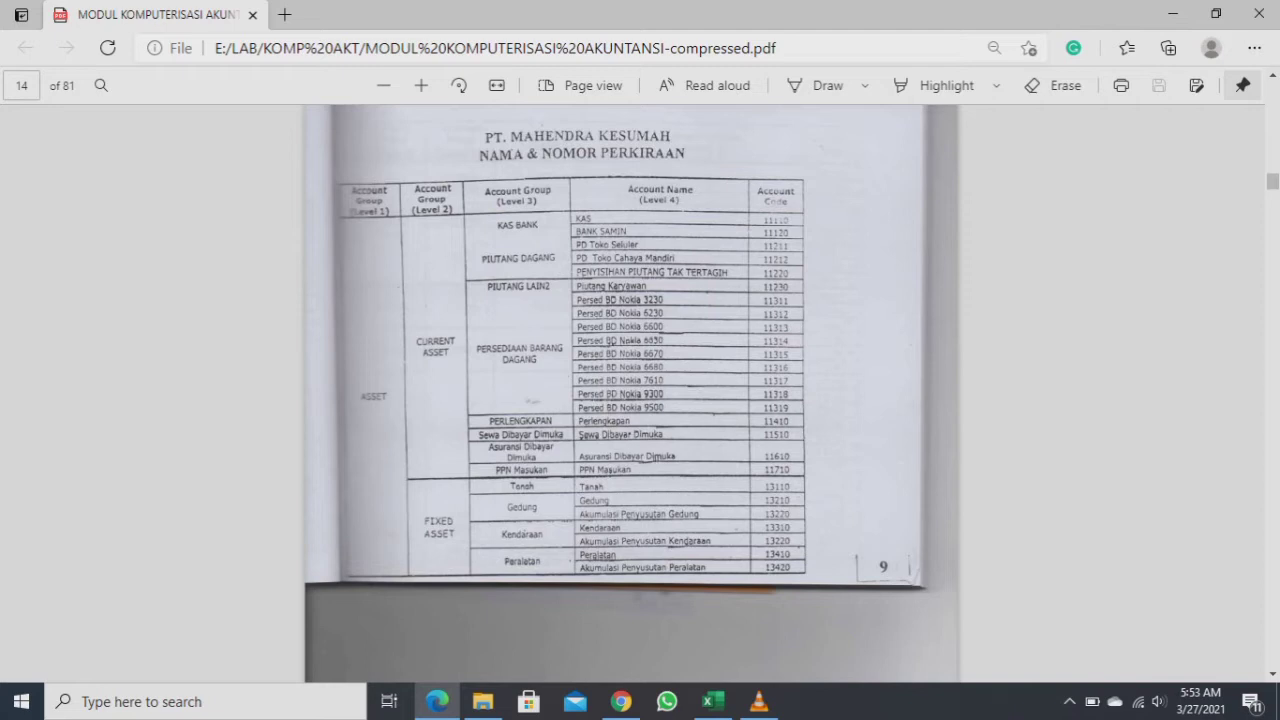
- Examine the account codes with their debit and credit Neraca Saldo balances on page 16
{"action": "scroll", "coordinate": [630, 394], "scroll_direction": "down", "scroll_amount": 15}
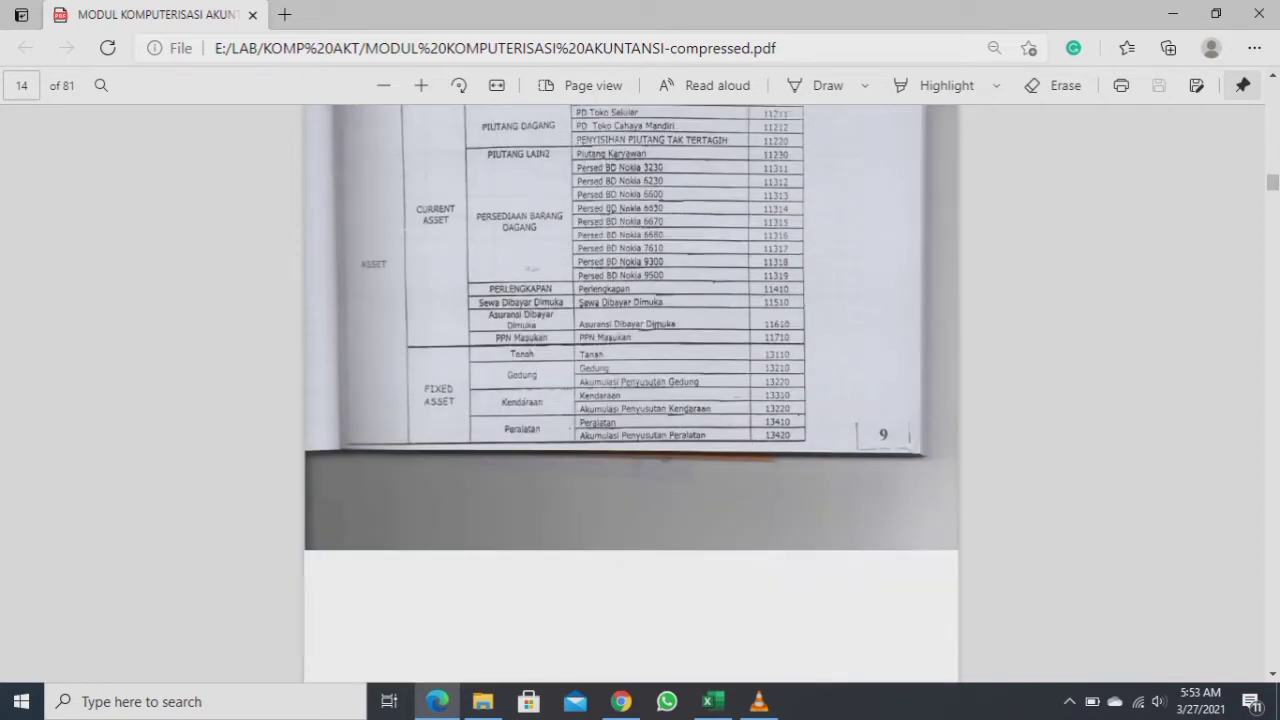
{"action": "scroll", "coordinate": [630, 394], "scroll_direction": "down", "scroll_amount": 5}
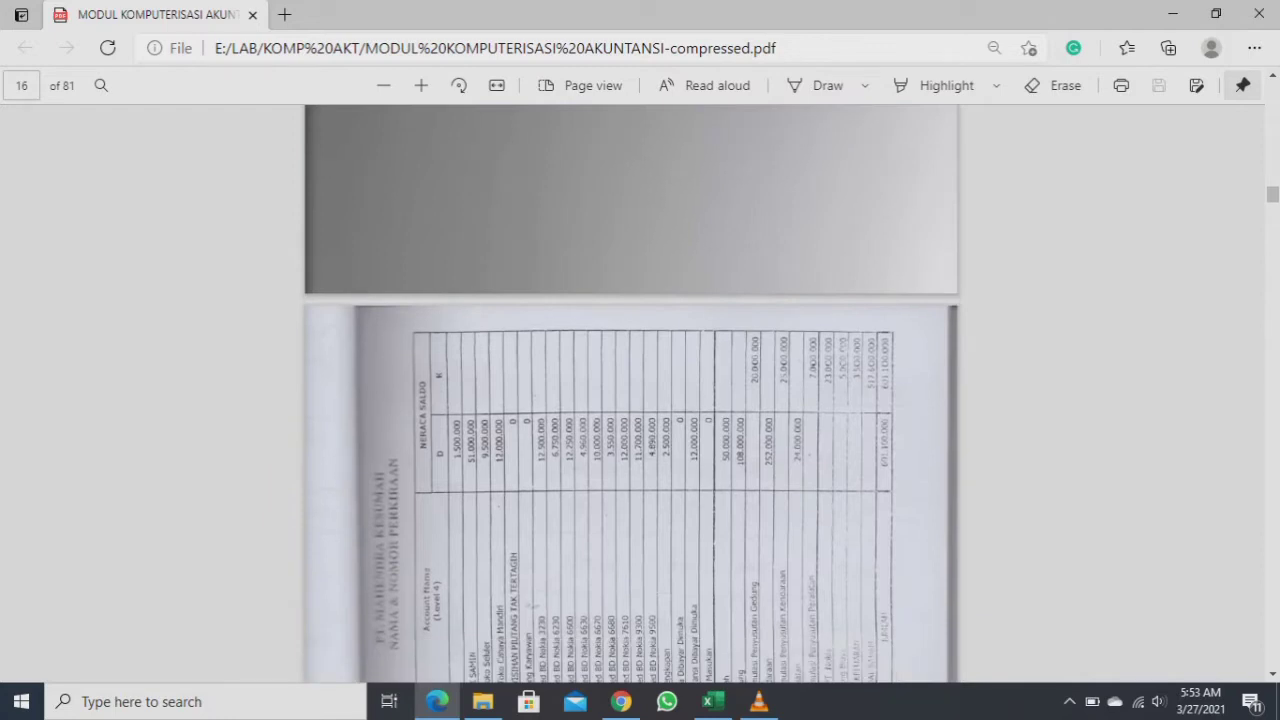
{"action": "scroll", "coordinate": [630, 394], "scroll_direction": "up", "scroll_amount": 2}
{"action": "scroll", "coordinate": [630, 394], "scroll_direction": "up", "scroll_amount": 2}
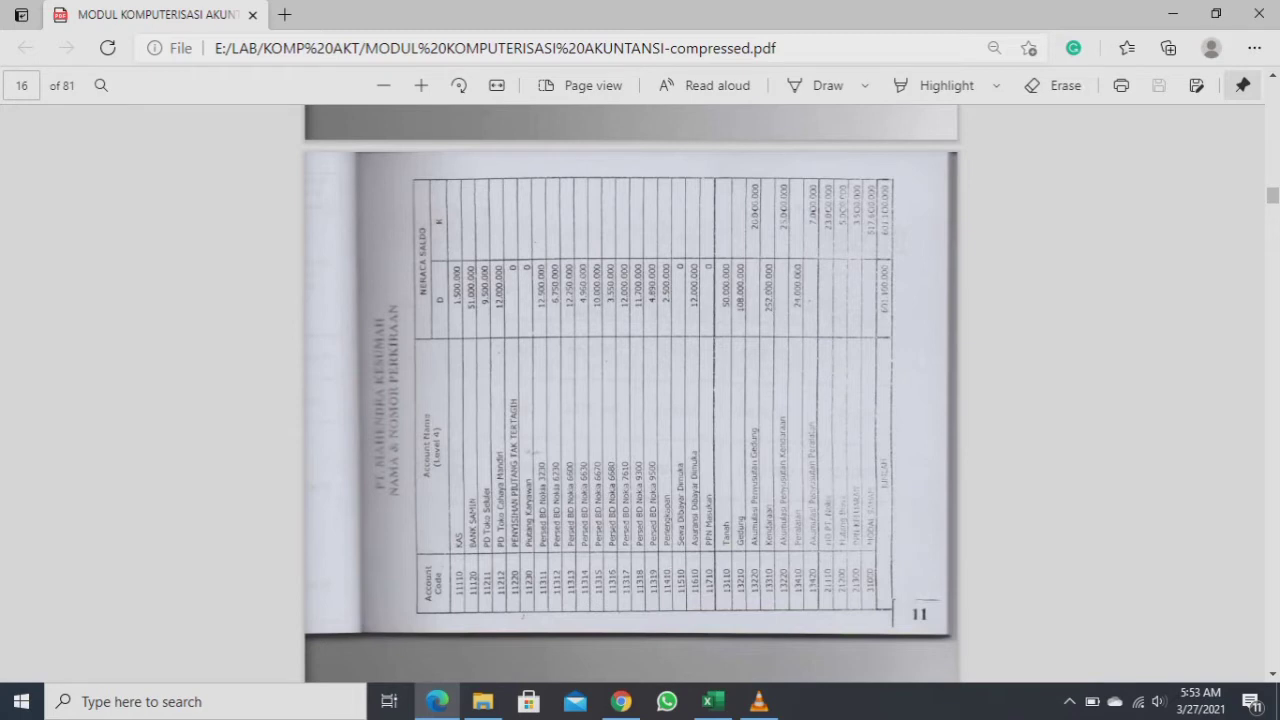
{"action": "scroll", "coordinate": [630, 394], "scroll_direction": "down", "scroll_amount": 1}
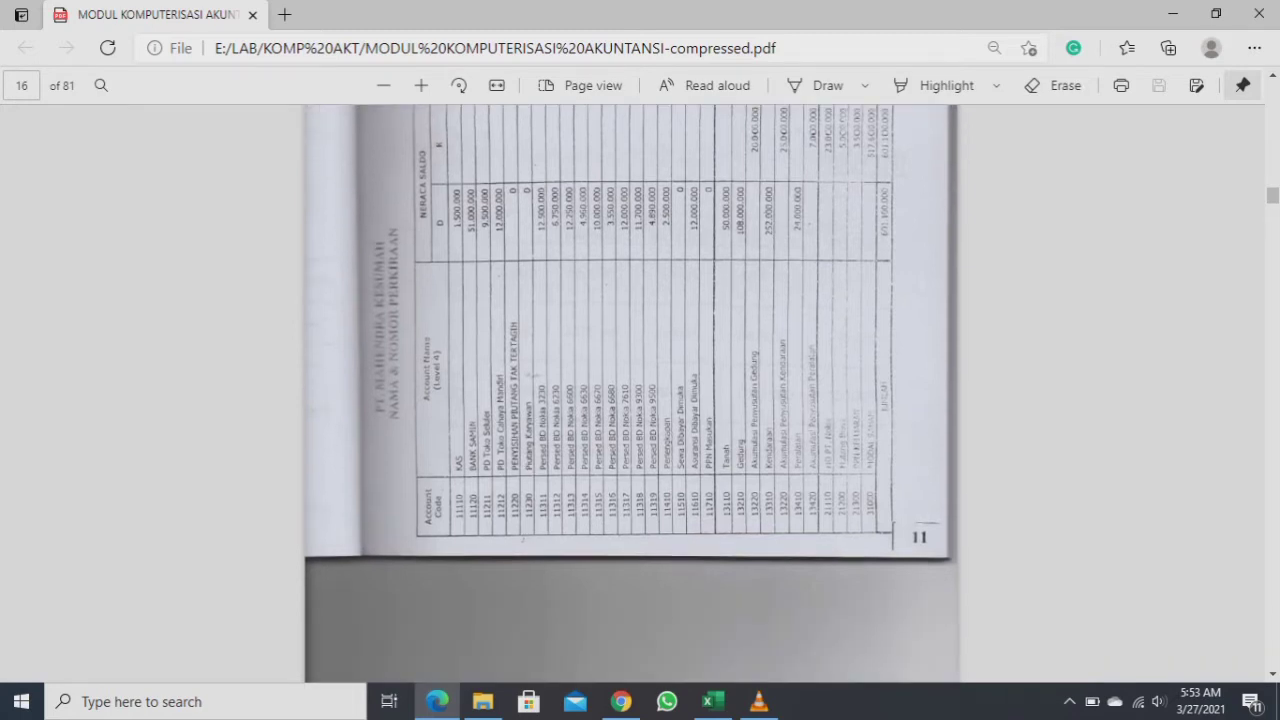
- Review the phone price lists per 1 December 2004 on pages 17 and 18, including selling prices, buying prices and VAT
{"action": "scroll", "coordinate": [630, 394], "scroll_direction": "down", "scroll_amount": 5}
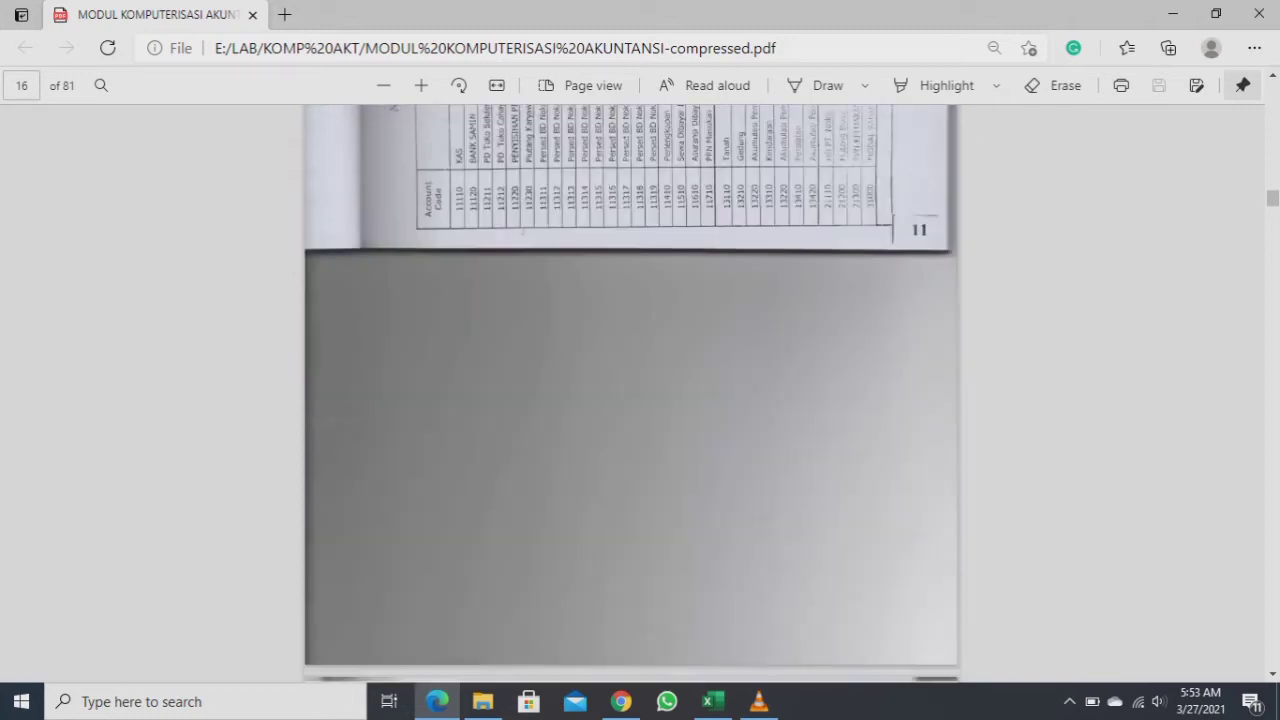
{"action": "scroll", "coordinate": [630, 394], "scroll_direction": "down", "scroll_amount": 4}
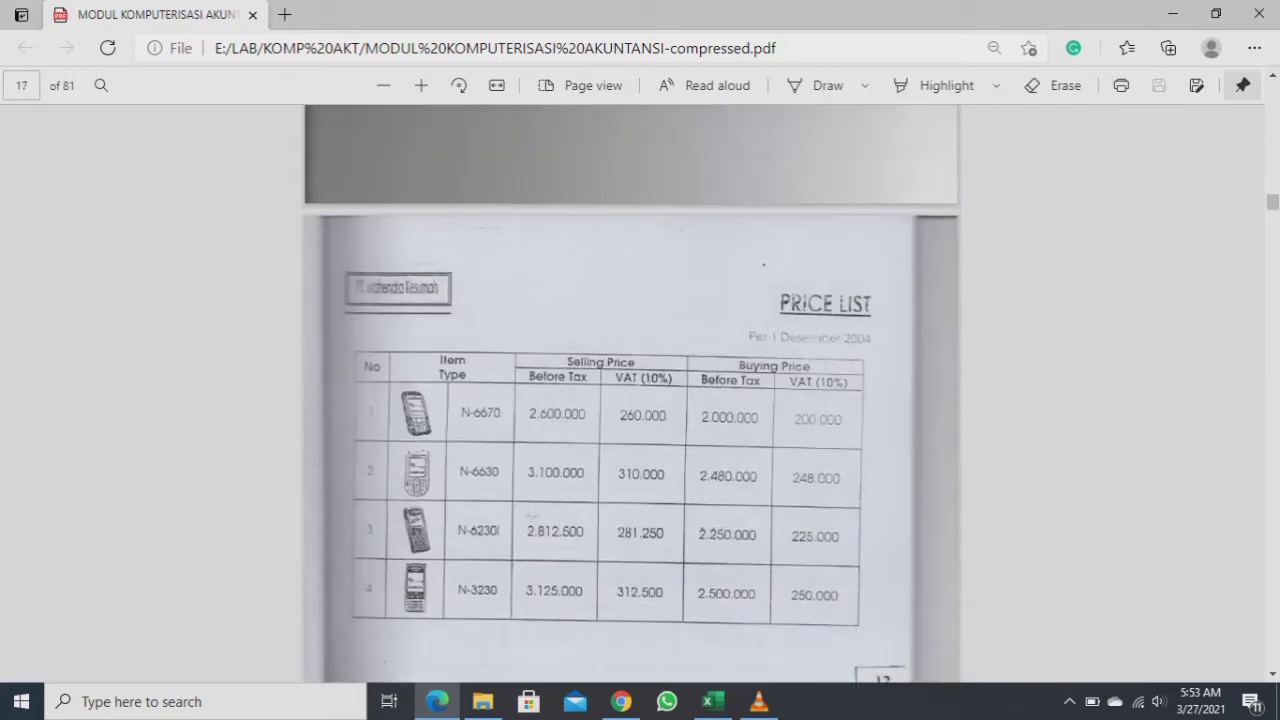
{"action": "scroll", "coordinate": [630, 394], "scroll_direction": "down", "scroll_amount": 1}
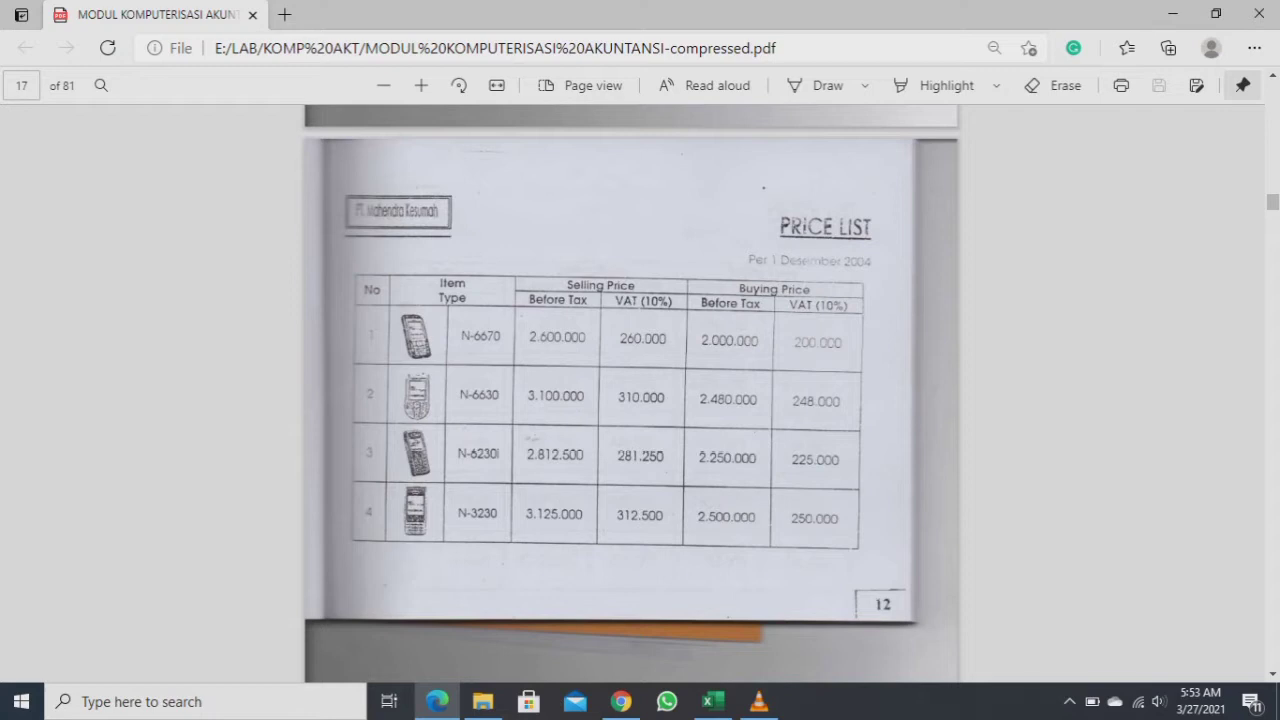
{"action": "scroll", "coordinate": [630, 394], "scroll_direction": "down", "scroll_amount": 1}
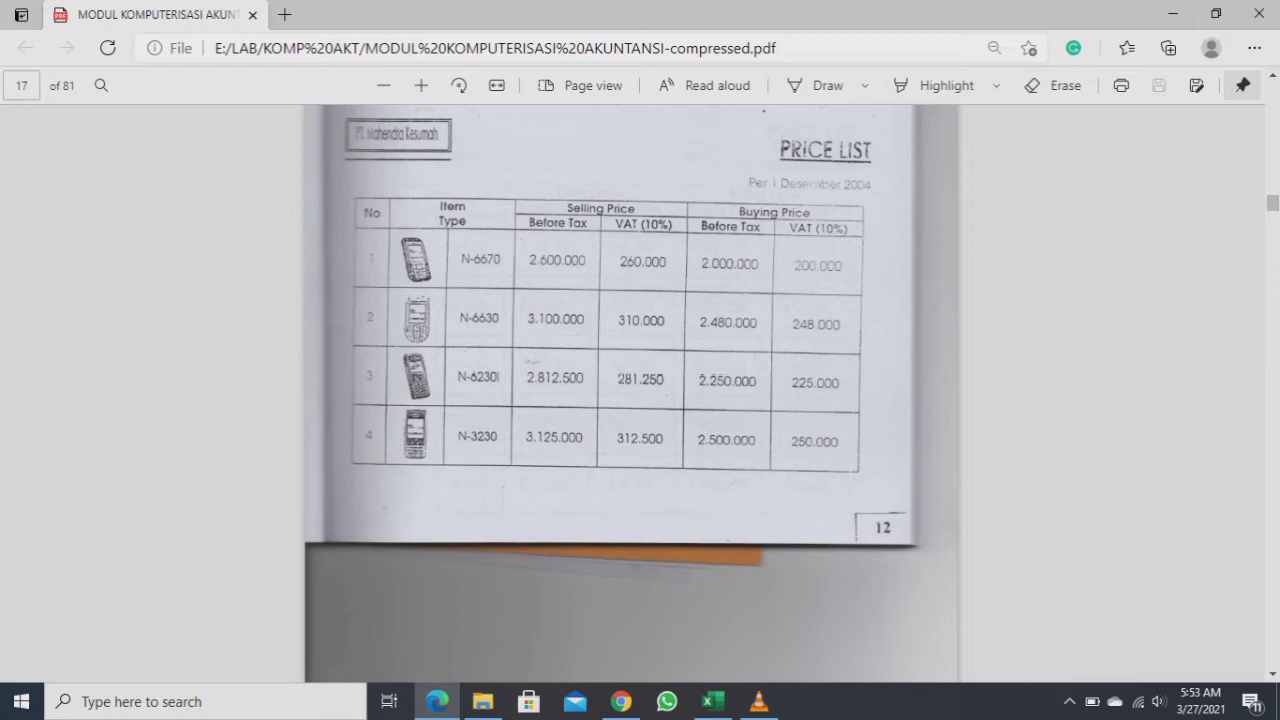
{"action": "scroll", "coordinate": [631, 390], "scroll_direction": "down", "scroll_amount": 2}
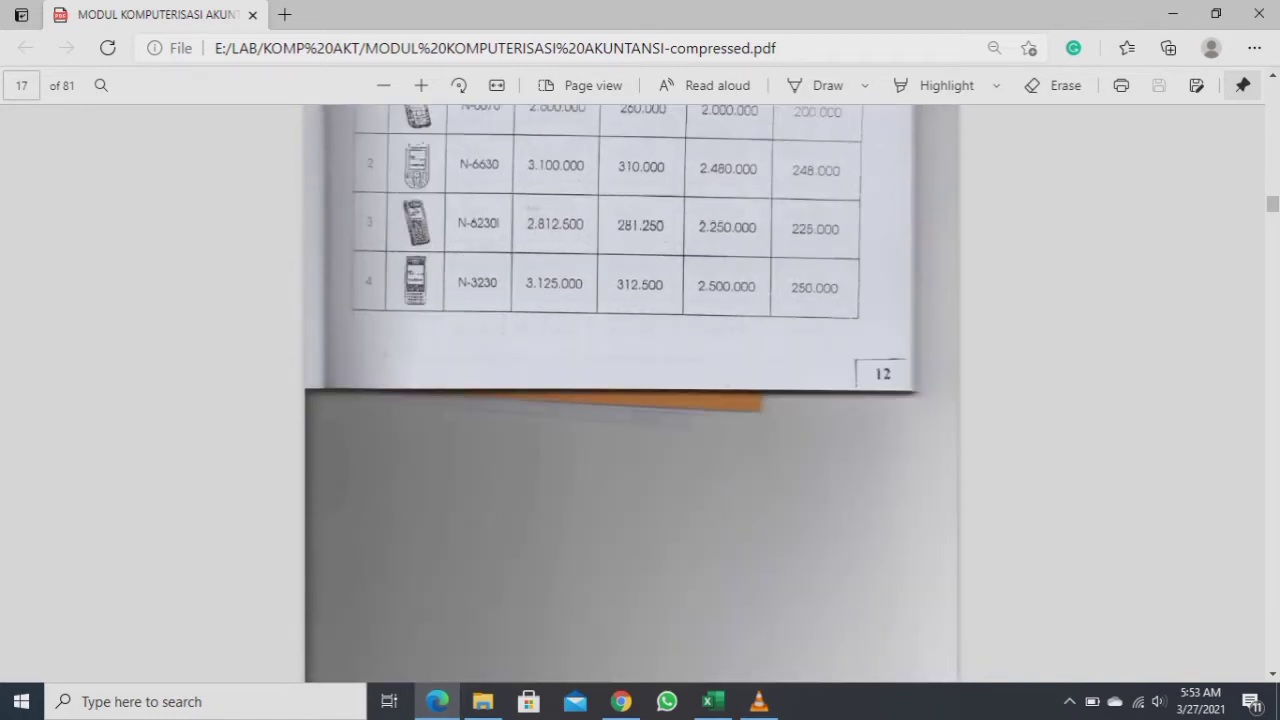
{"action": "scroll", "coordinate": [631, 394], "scroll_direction": "down", "scroll_amount": 5}
{"action": "scroll", "coordinate": [631, 394], "scroll_direction": "down", "scroll_amount": 2}
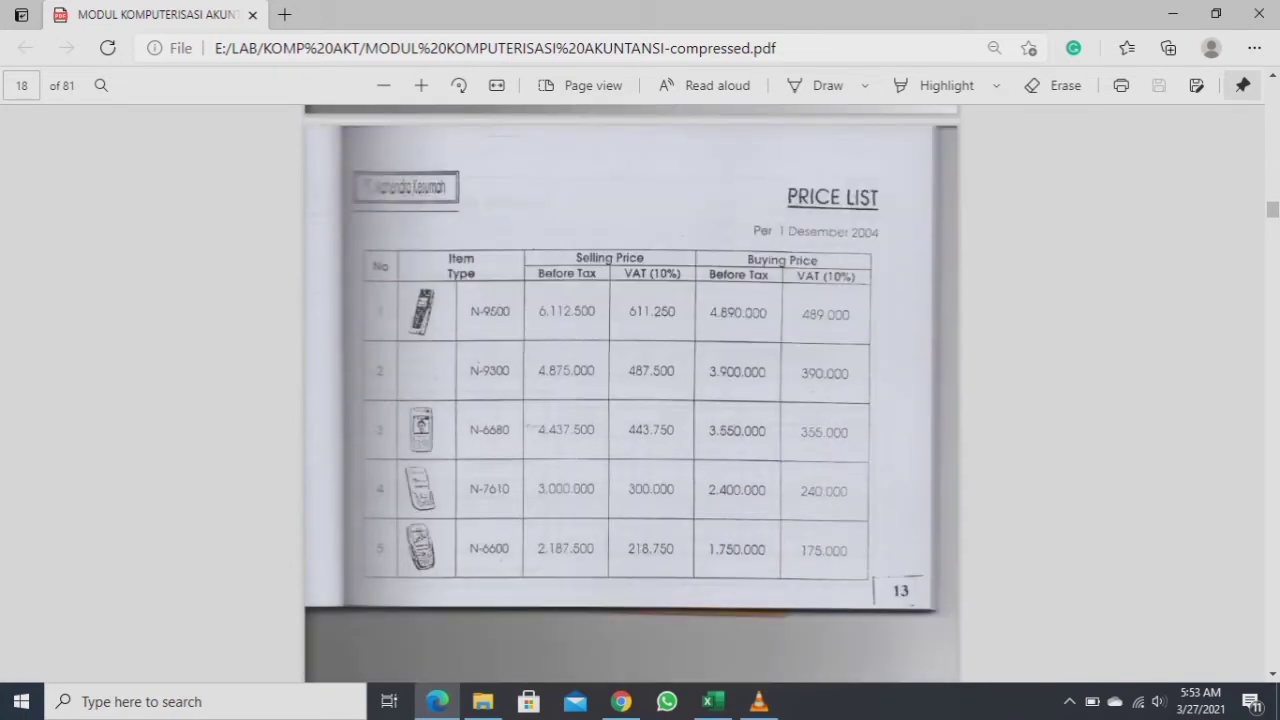
{"action": "scroll", "coordinate": [631, 390], "scroll_direction": "down", "scroll_amount": 1}
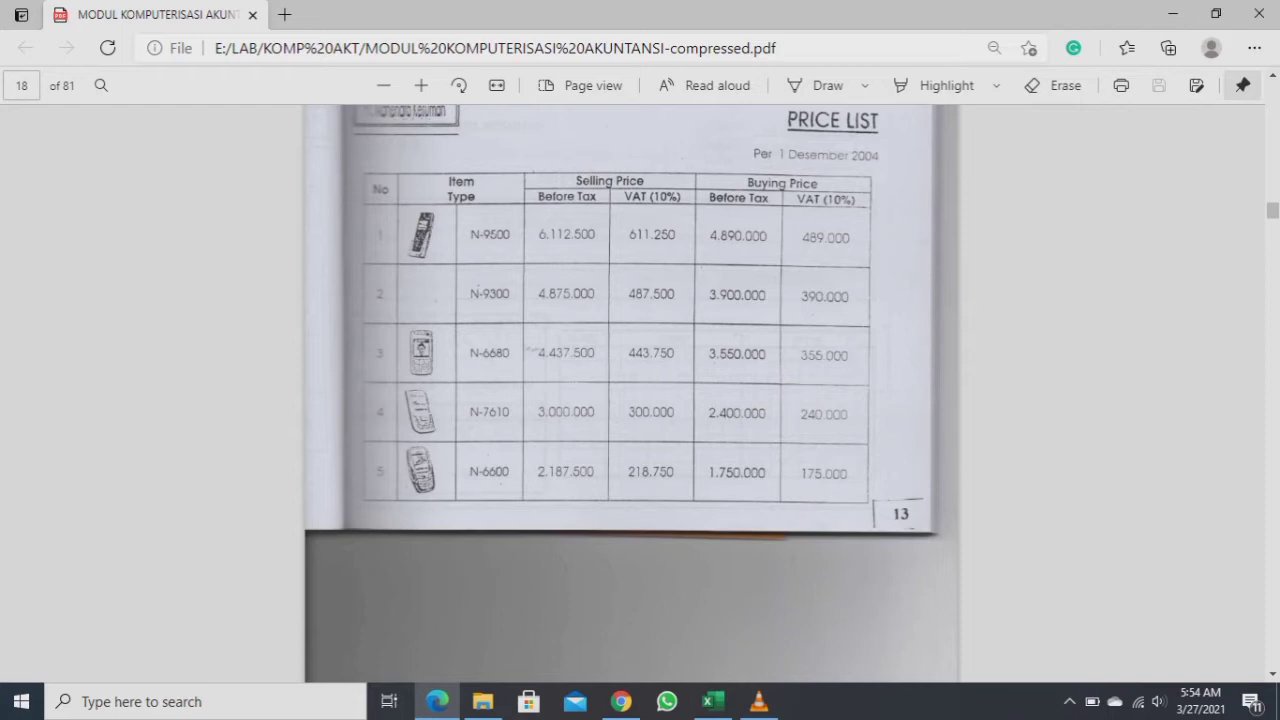
- Go to the Bukti Bank Keluar voucher on page 19 and place the PDF side by side with the Excel journal workbook
{"action": "scroll", "coordinate": [631, 394], "scroll_direction": "down", "scroll_amount": 5}
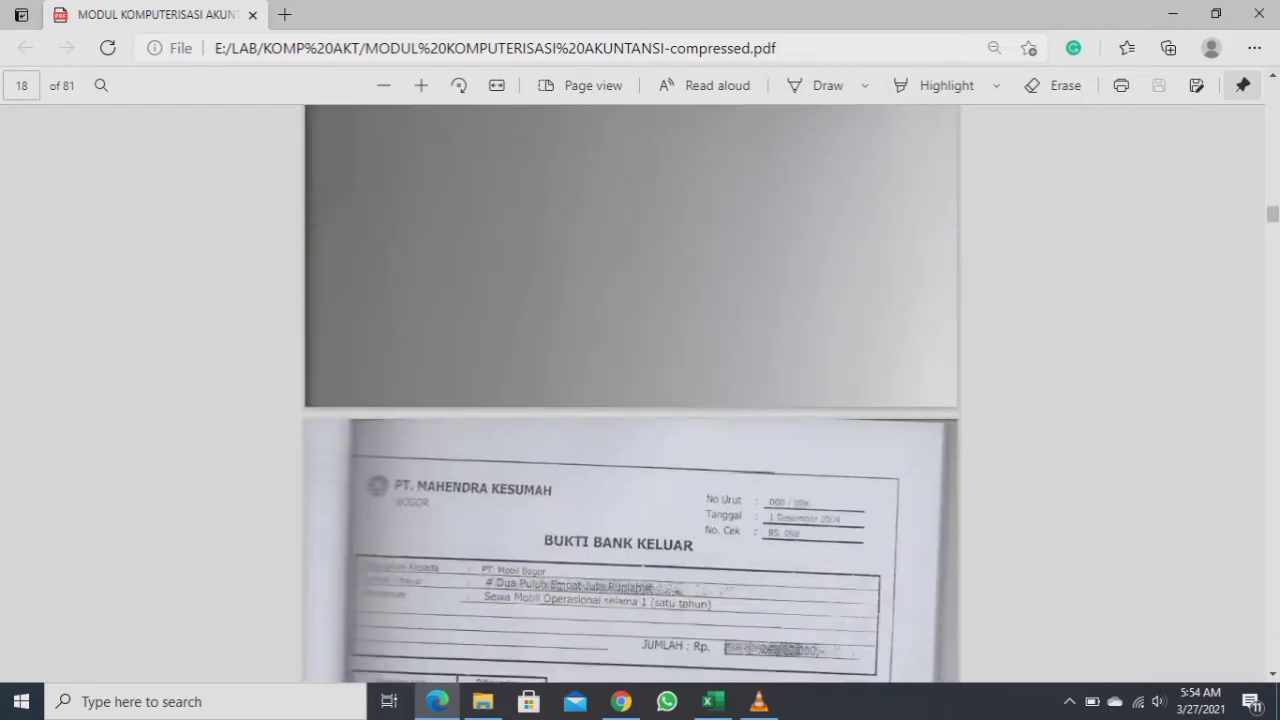
{"action": "scroll", "coordinate": [631, 394], "scroll_direction": "down", "scroll_amount": 3}
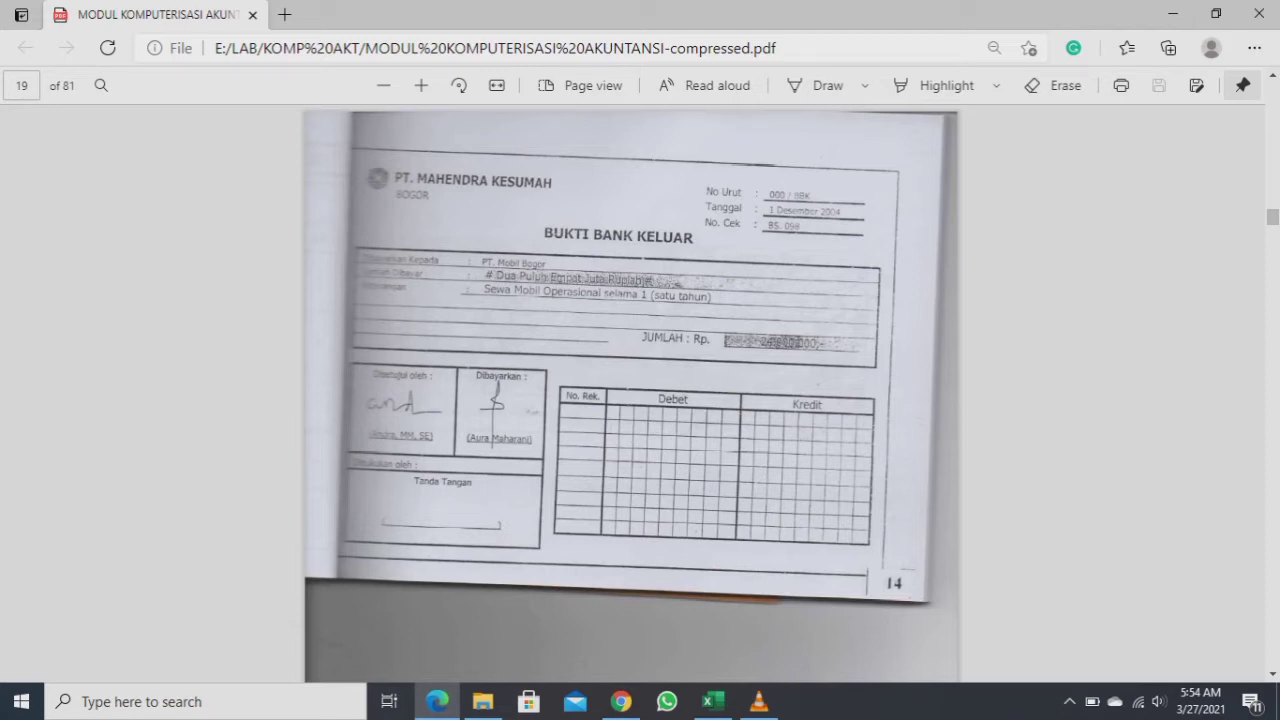
{"action": "key", "text": "super+Left"}
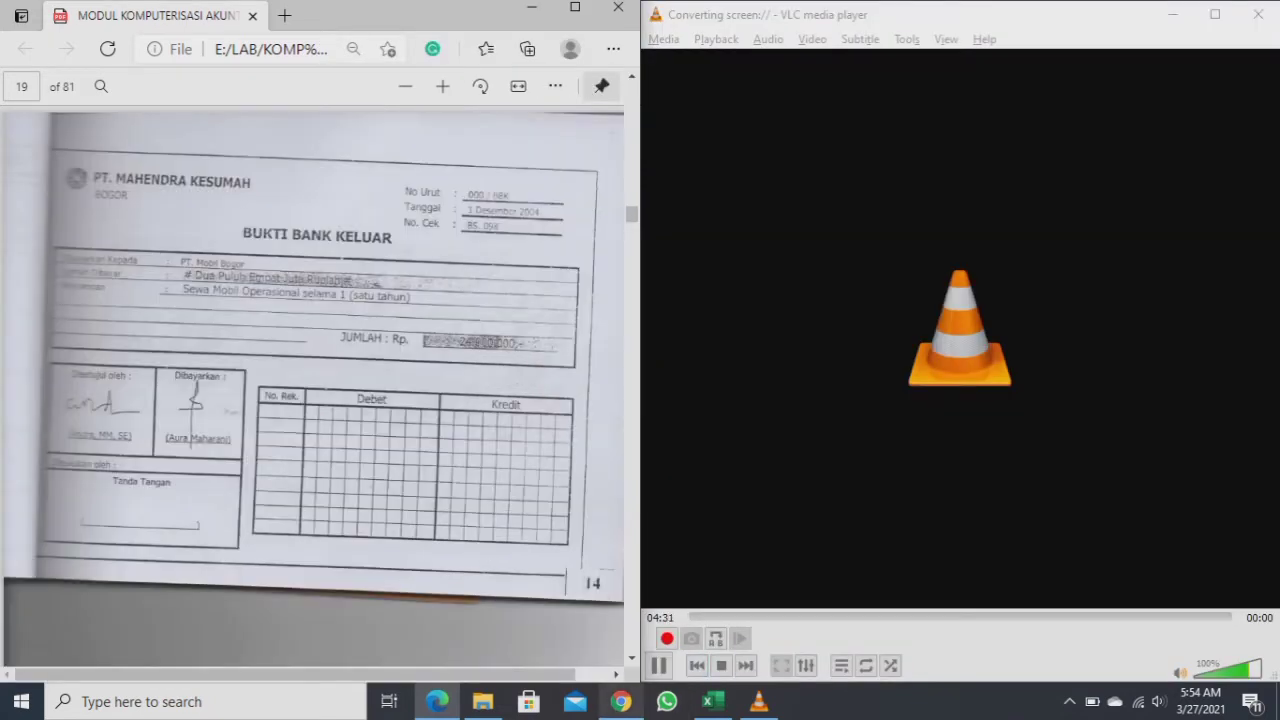
{"action": "left_click", "coordinate": [713, 701]}
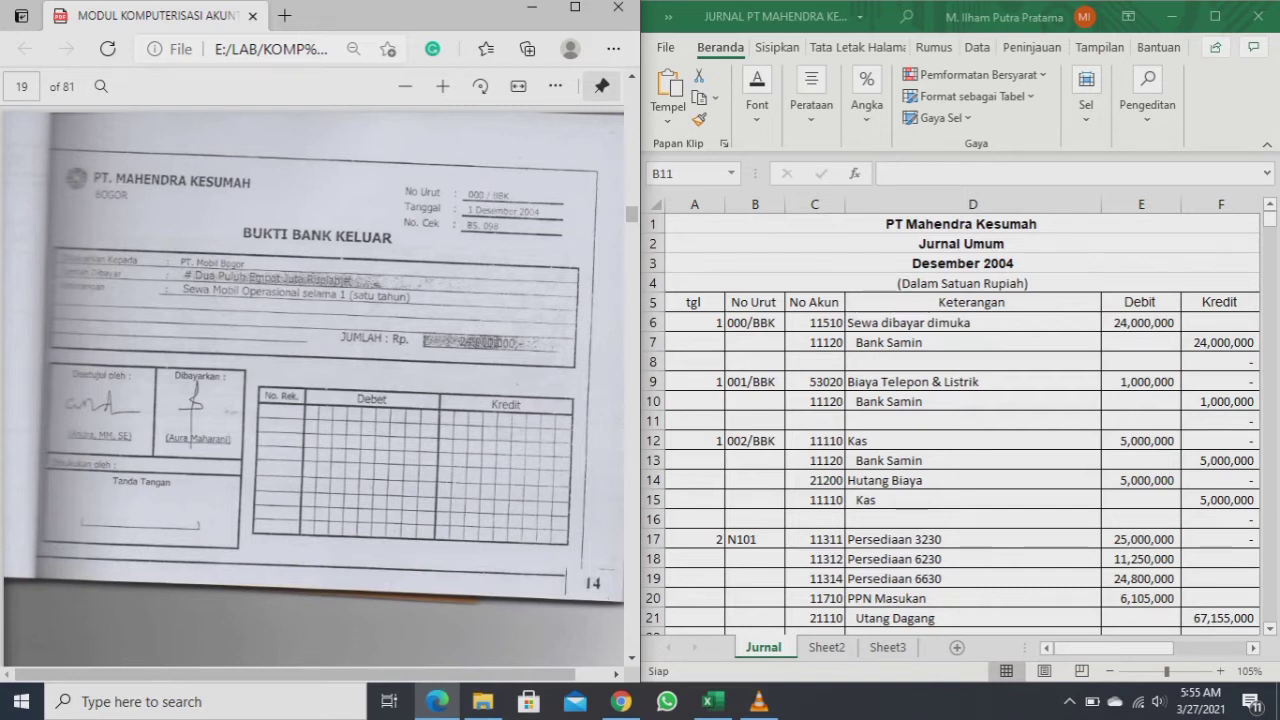
- Look back at the page 16 account balances and both price lists, and return to the 000/BBK bank voucher on page 19
{"action": "scroll", "coordinate": [312, 387], "scroll_direction": "up", "scroll_amount": 10}
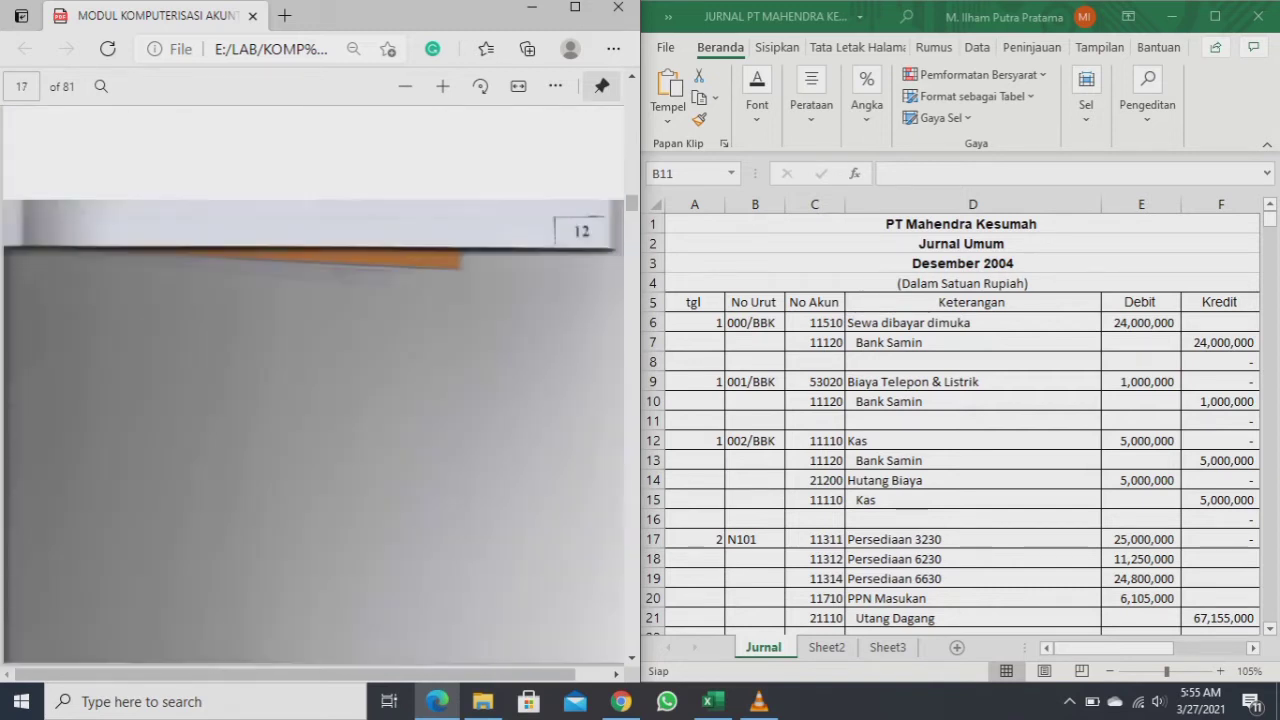
{"action": "scroll", "coordinate": [312, 387], "scroll_direction": "up", "scroll_amount": 5}
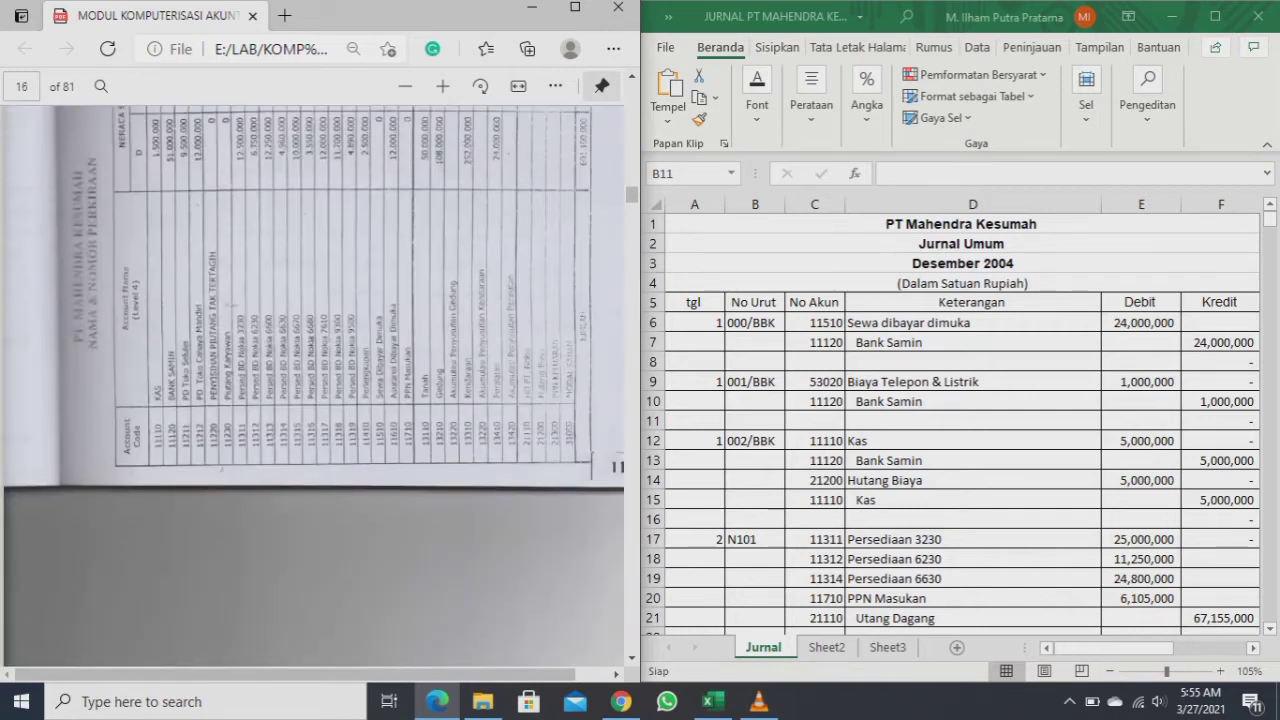
{"action": "scroll", "coordinate": [312, 387], "scroll_direction": "up", "scroll_amount": 3}
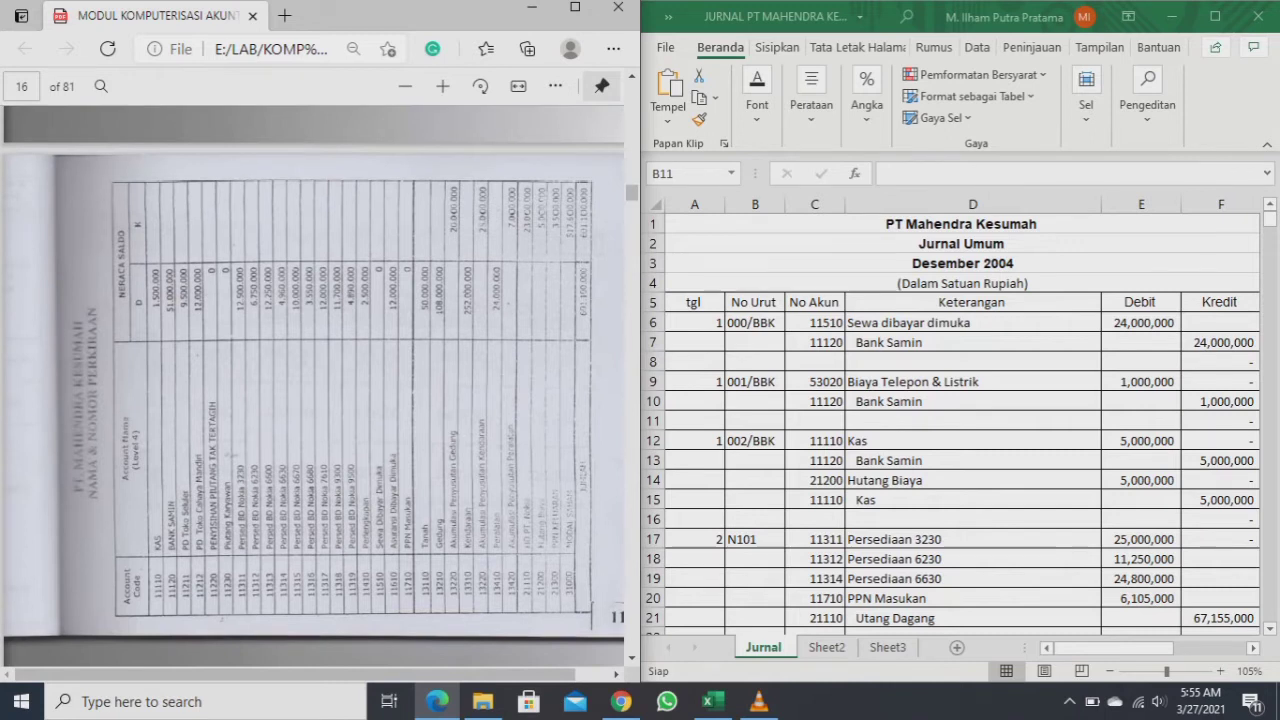
{"action": "scroll", "coordinate": [312, 387], "scroll_direction": "down", "scroll_amount": 10}
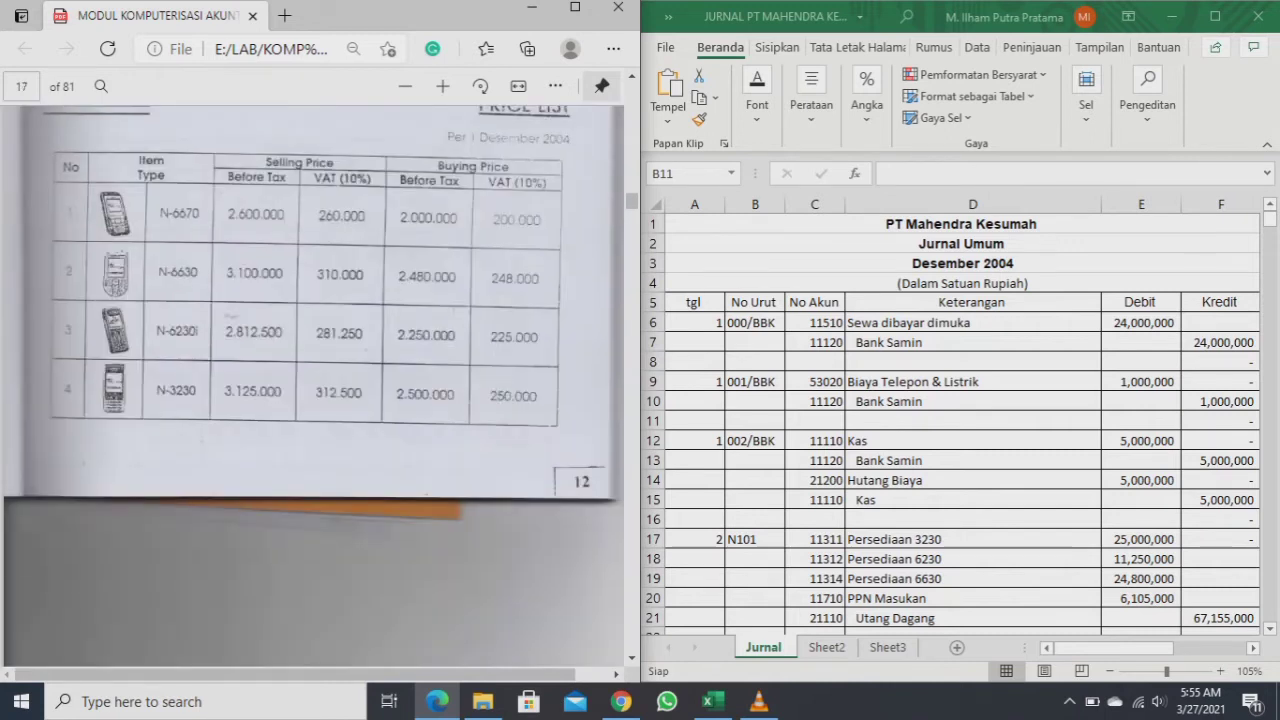
{"action": "scroll", "coordinate": [312, 387], "scroll_direction": "down", "scroll_amount": 4}
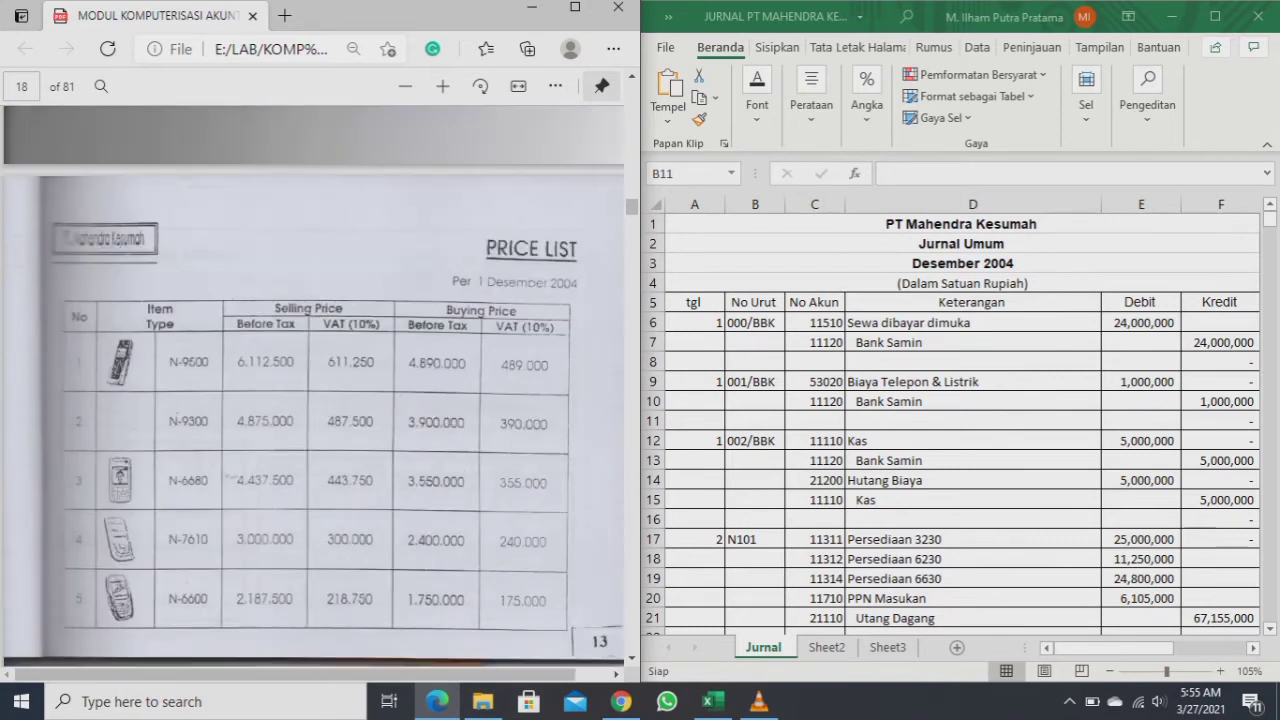
{"action": "scroll", "coordinate": [312, 387], "scroll_direction": "down", "scroll_amount": 5}
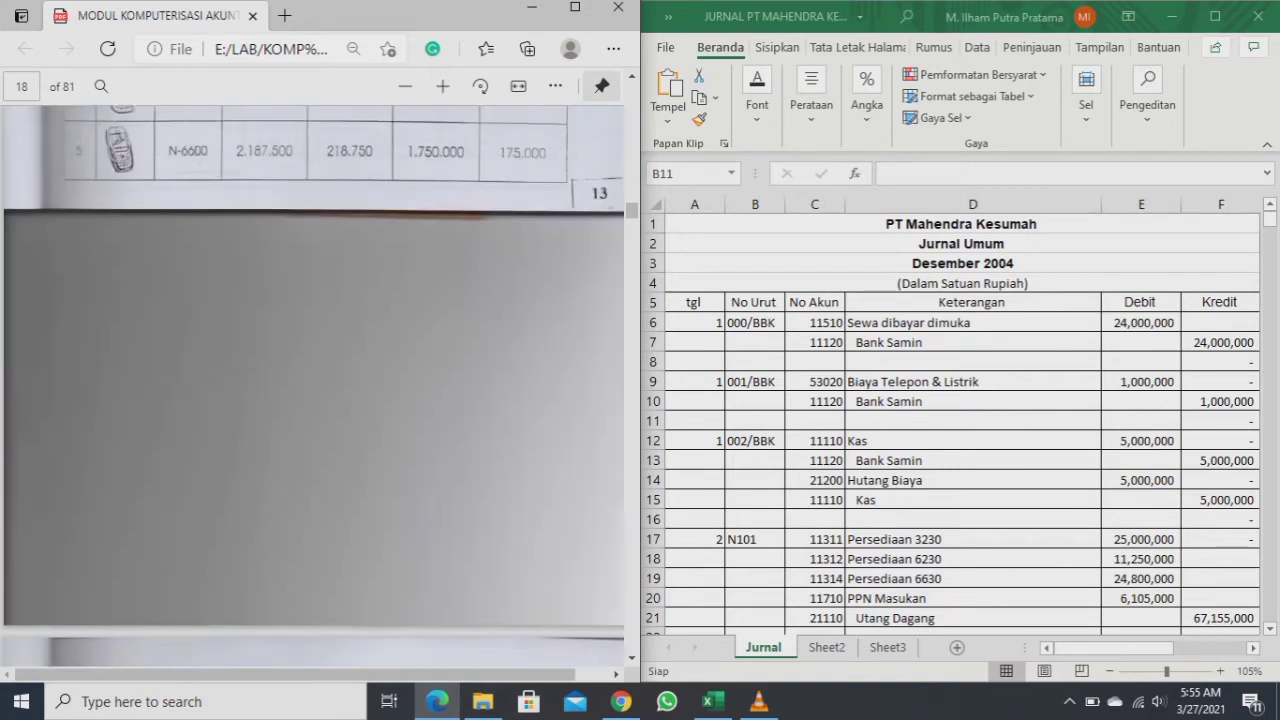
{"action": "scroll", "coordinate": [312, 387], "scroll_direction": "down", "scroll_amount": 6}
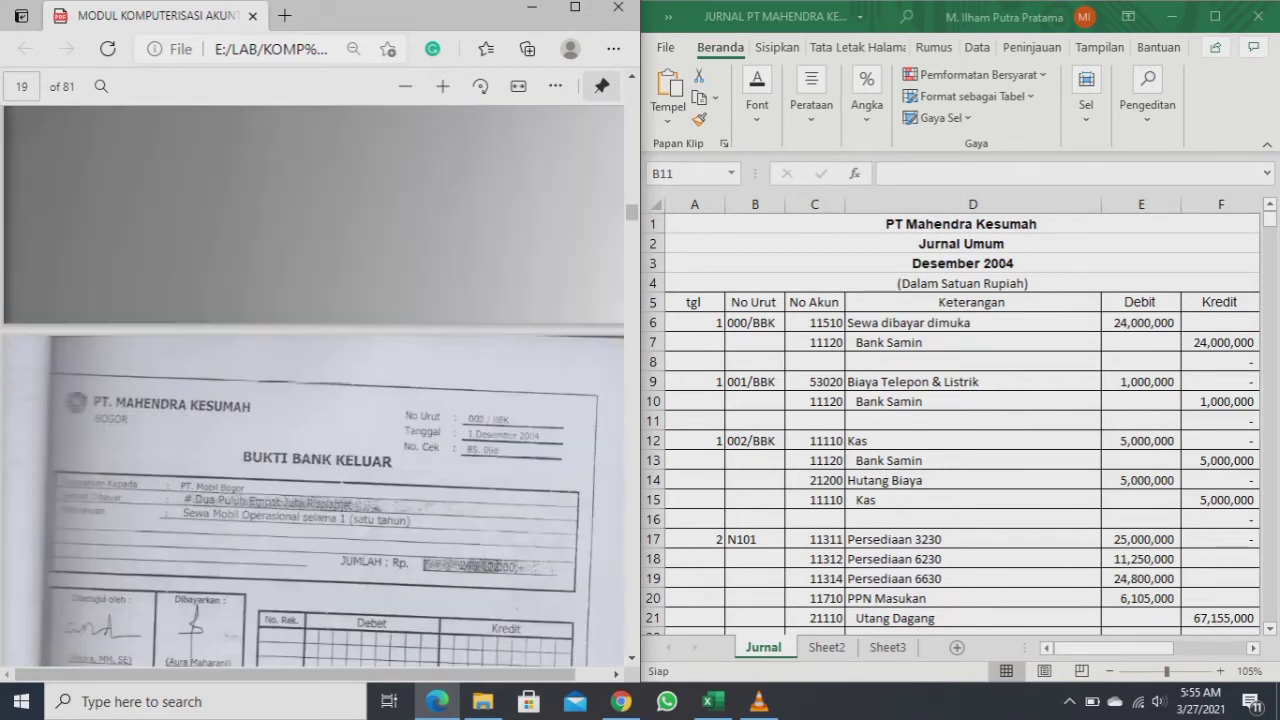
{"action": "scroll", "coordinate": [312, 387], "scroll_direction": "down", "scroll_amount": 1}
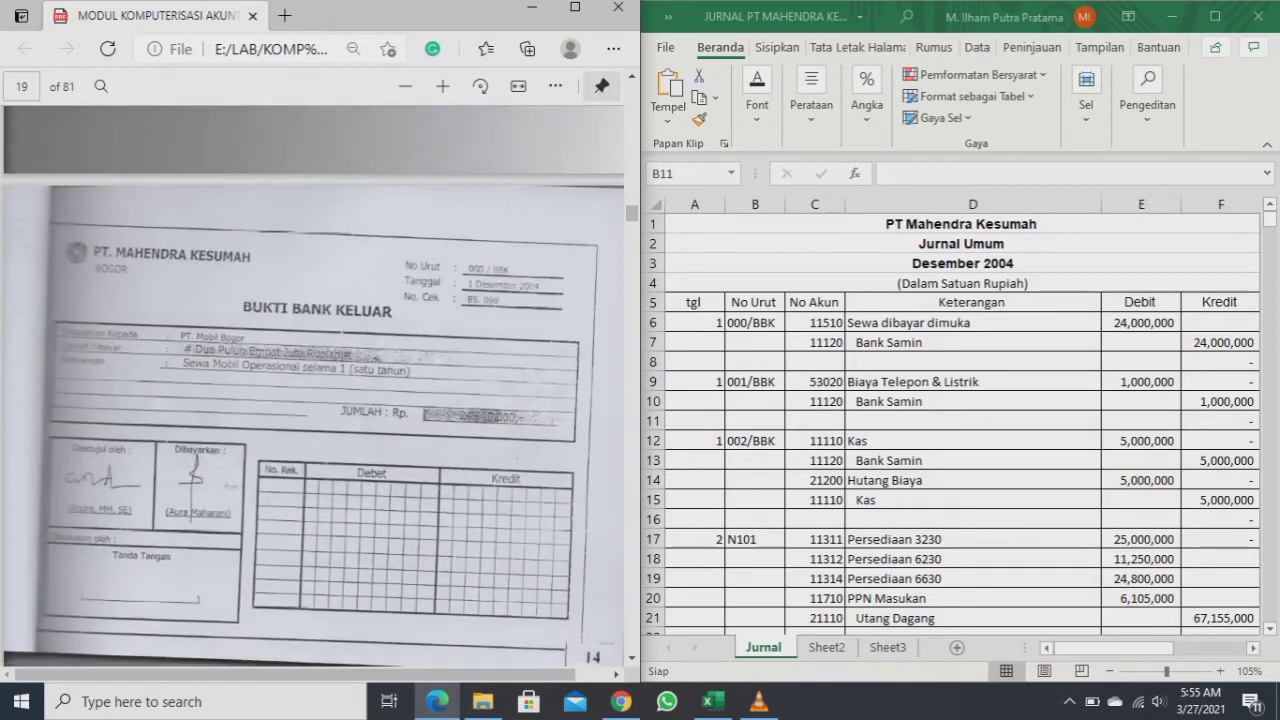
- Switch to the Excel journal and go back up to its title rows beside the 000/BBK voucher
{"action": "scroll", "coordinate": [312, 387], "scroll_direction": "down", "scroll_amount": 1}
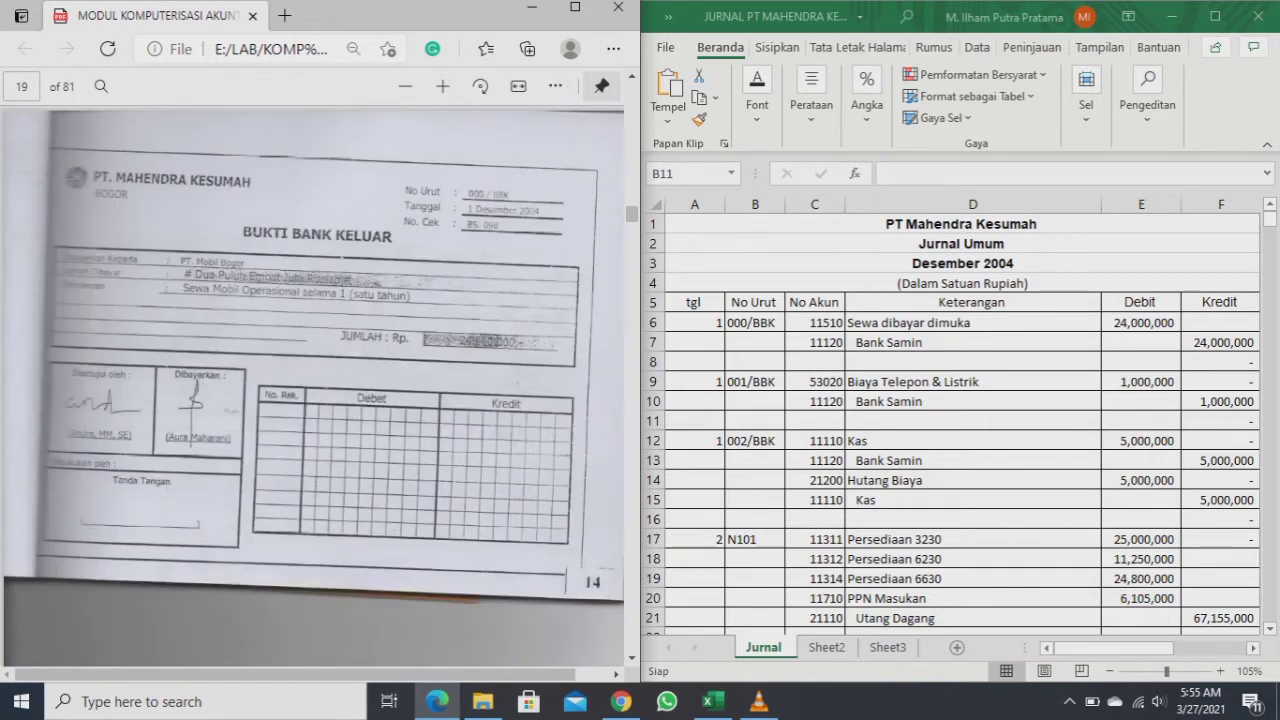
{"action": "key", "text": "Page_Down"}
{"action": "key", "text": "Up"}
{"action": "key", "text": "Up"}
{"action": "key", "text": "Up"}
{"action": "key", "text": "Up"}
{"action": "key", "text": "Up"}
{"action": "key", "text": "Up"}
{"action": "key", "text": "Up"}
{"action": "key", "text": "Up"}
{"action": "key", "text": "Up"}
{"action": "key", "text": "Up"}
{"action": "key", "text": "Up"}
{"action": "key", "text": "Up"}
{"action": "key", "text": "Up"}
{"action": "key", "text": "Up"}
{"action": "key", "text": "Up"}
{"action": "key", "text": "Up"}
{"action": "key", "text": "Up"}
{"action": "key", "text": "Up"}
{"action": "key", "text": "Up"}
{"action": "key", "text": "Up"}
{"action": "key", "text": "Up"}
{"action": "key", "text": "Up"}
{"action": "key", "text": "Up"}
{"action": "key", "text": "Up"}
{"action": "key", "text": "Up"}
{"action": "key", "text": "Up"}
{"action": "key", "text": "Up"}
{"action": "key", "text": "Up"}
{"action": "key", "text": "Up"}
{"action": "key", "text": "Up"}
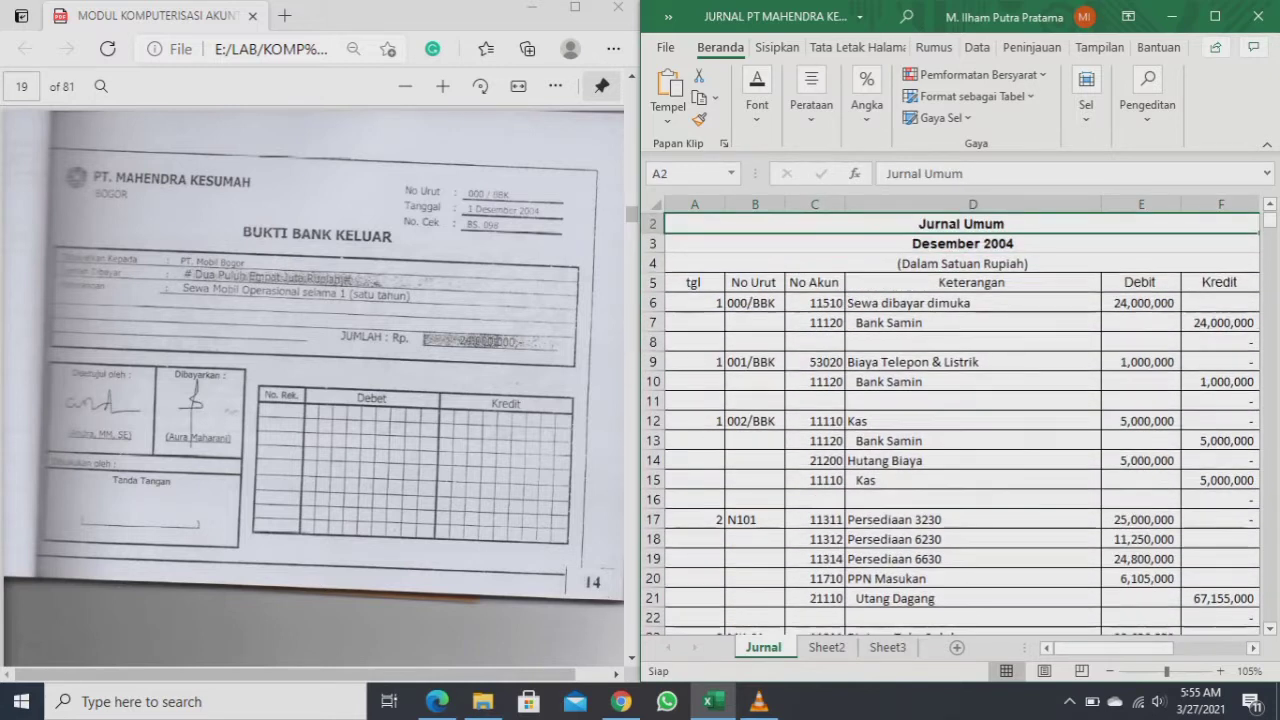
{"action": "key", "text": "Up"}
- Check the voucher number and date of the first journal entry in row 6 against the 000/BBK voucher on page 19
{"action": "key", "text": "Down"}
{"action": "key", "text": "Down"}
{"action": "key", "text": "Down"}
{"action": "key", "text": "Down"}
{"action": "key", "text": "Right"}
{"action": "key", "text": "Down"}
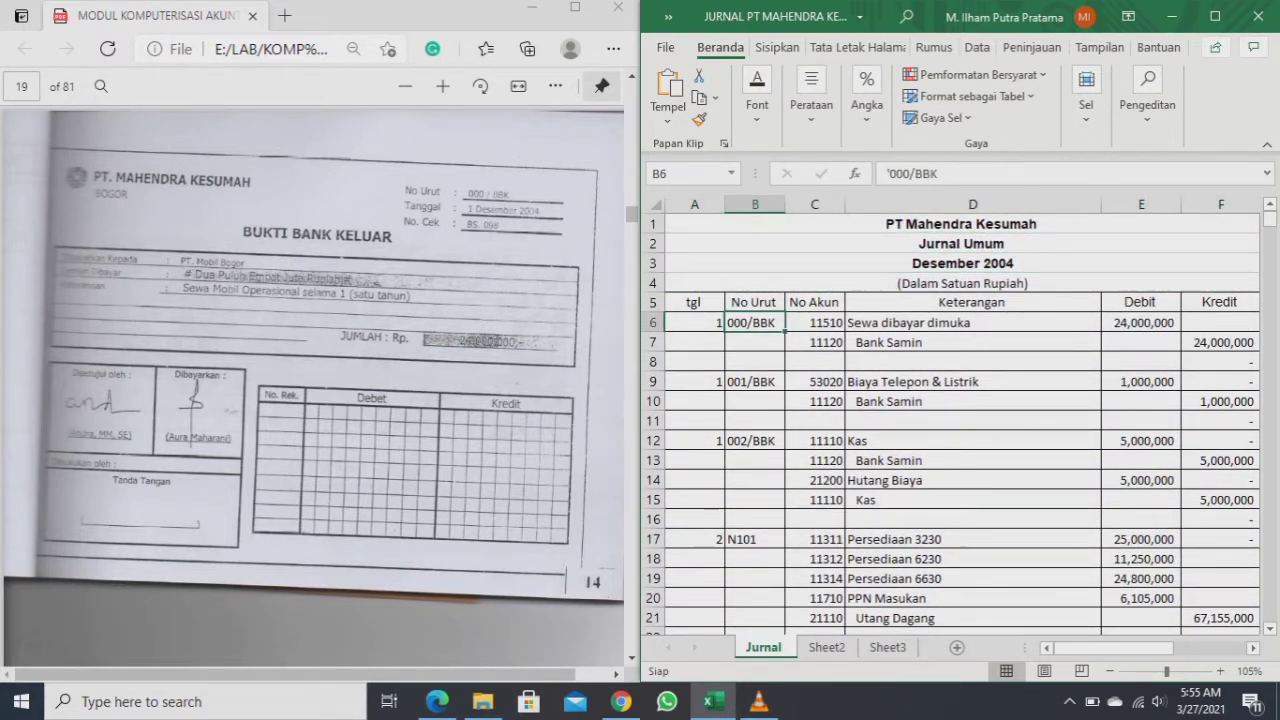
{"action": "key", "text": "Left"}
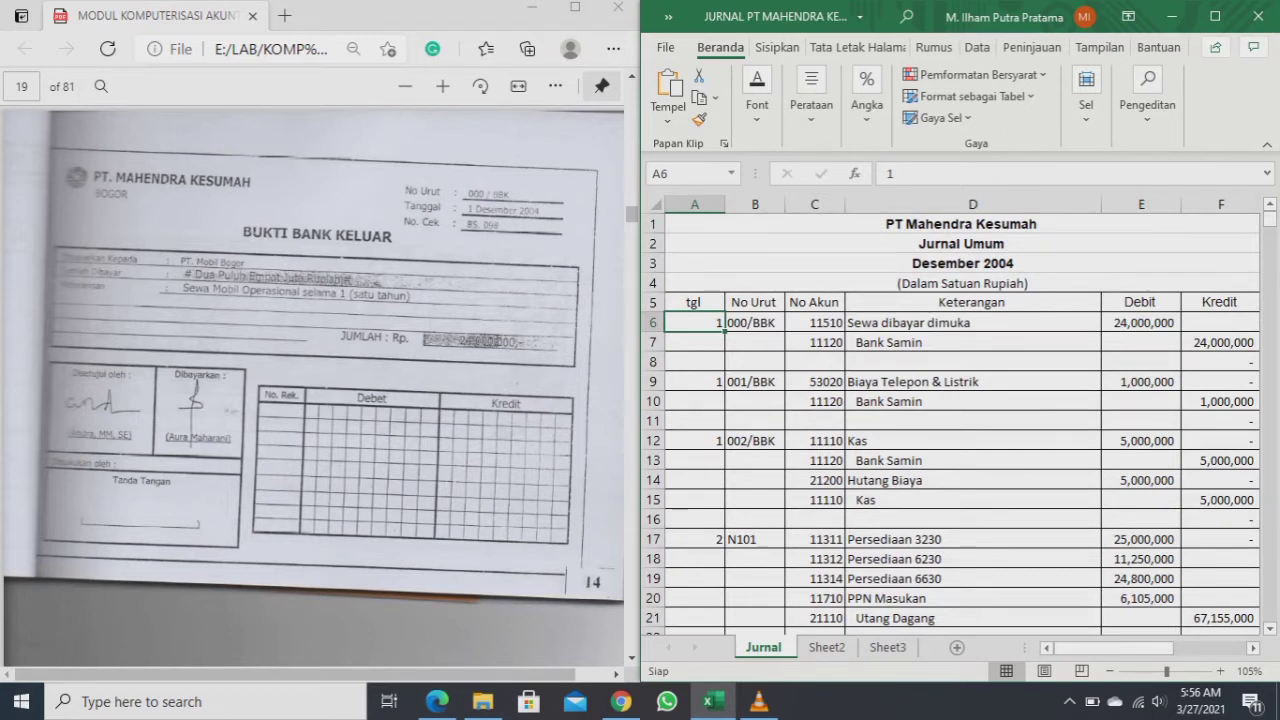
{"action": "key", "text": "shift+Down"}
{"action": "key", "text": "alt+Tab"}
{"action": "scroll", "coordinate": [312, 387], "scroll_direction": "up", "scroll_amount": 1}
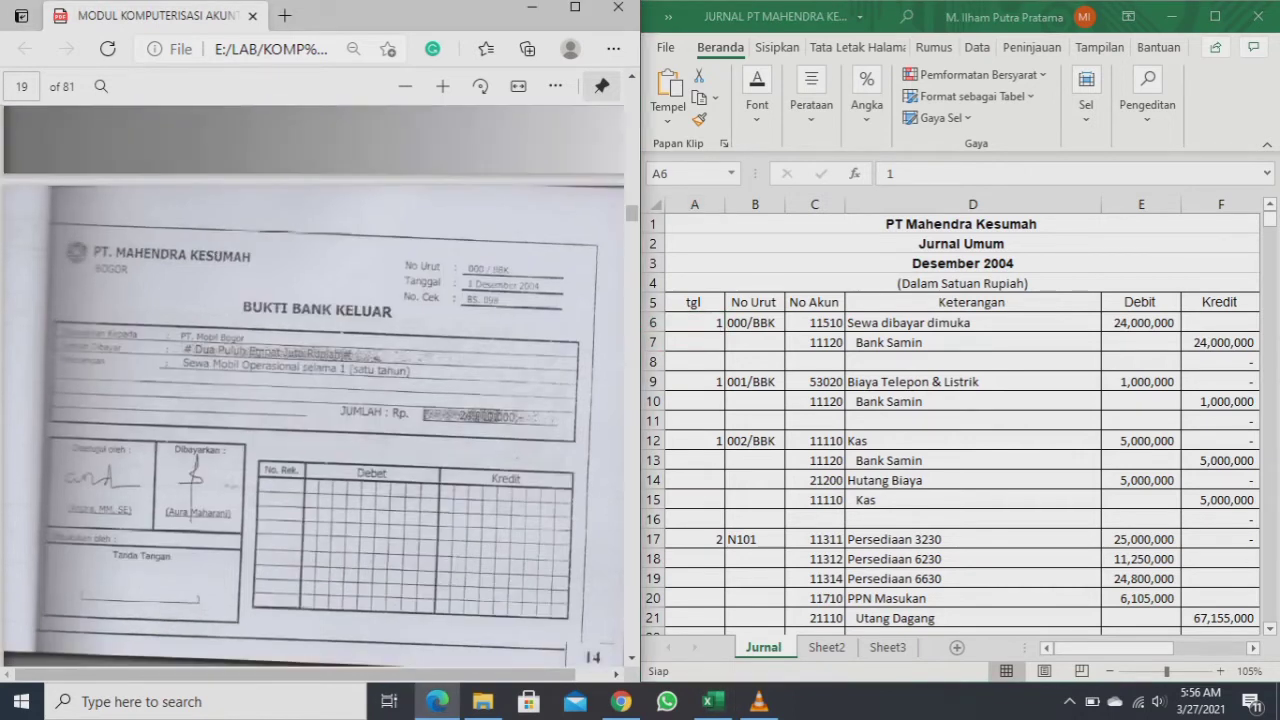
{"action": "scroll", "coordinate": [312, 387], "scroll_direction": "down", "scroll_amount": 1}
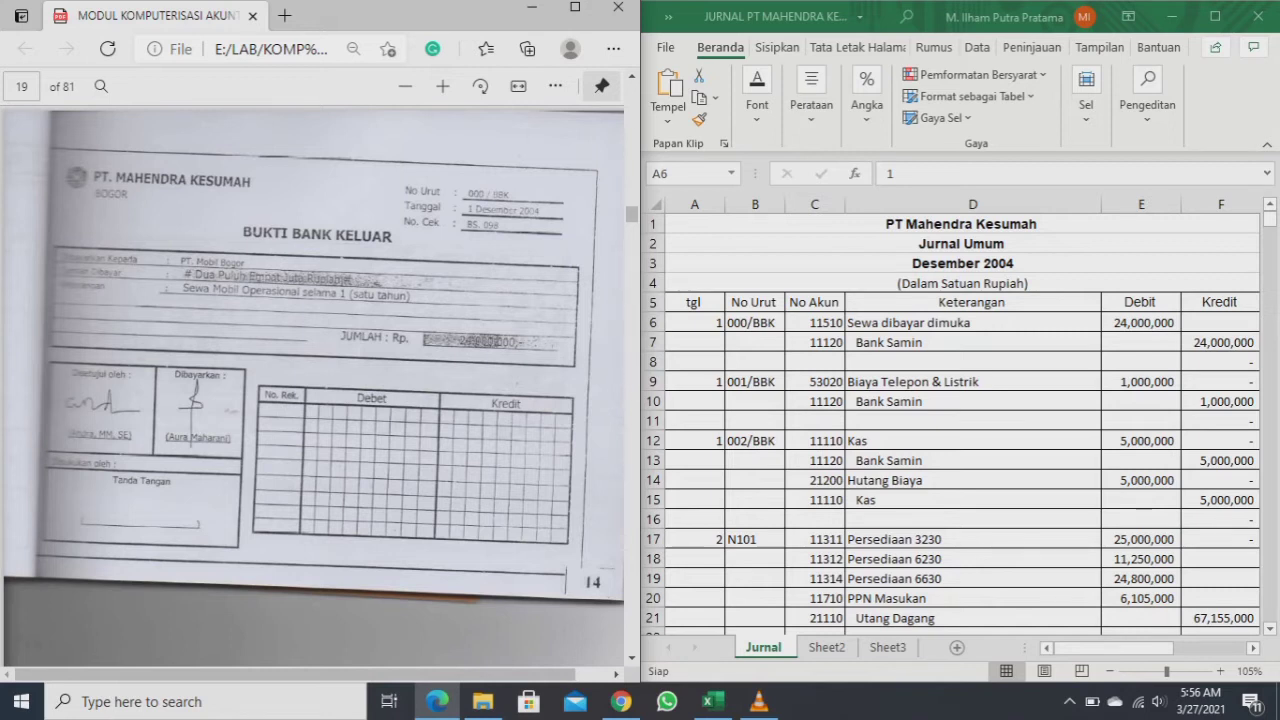
- Look up the car rental agreement (Perjanjian Sewa Menyewa Mobil) on page 9 of the PDF module
{"action": "scroll", "coordinate": [313, 387], "scroll_direction": "up", "scroll_amount": 10}
{"action": "scroll", "coordinate": [313, 400], "scroll_direction": "up", "scroll_amount": 20}
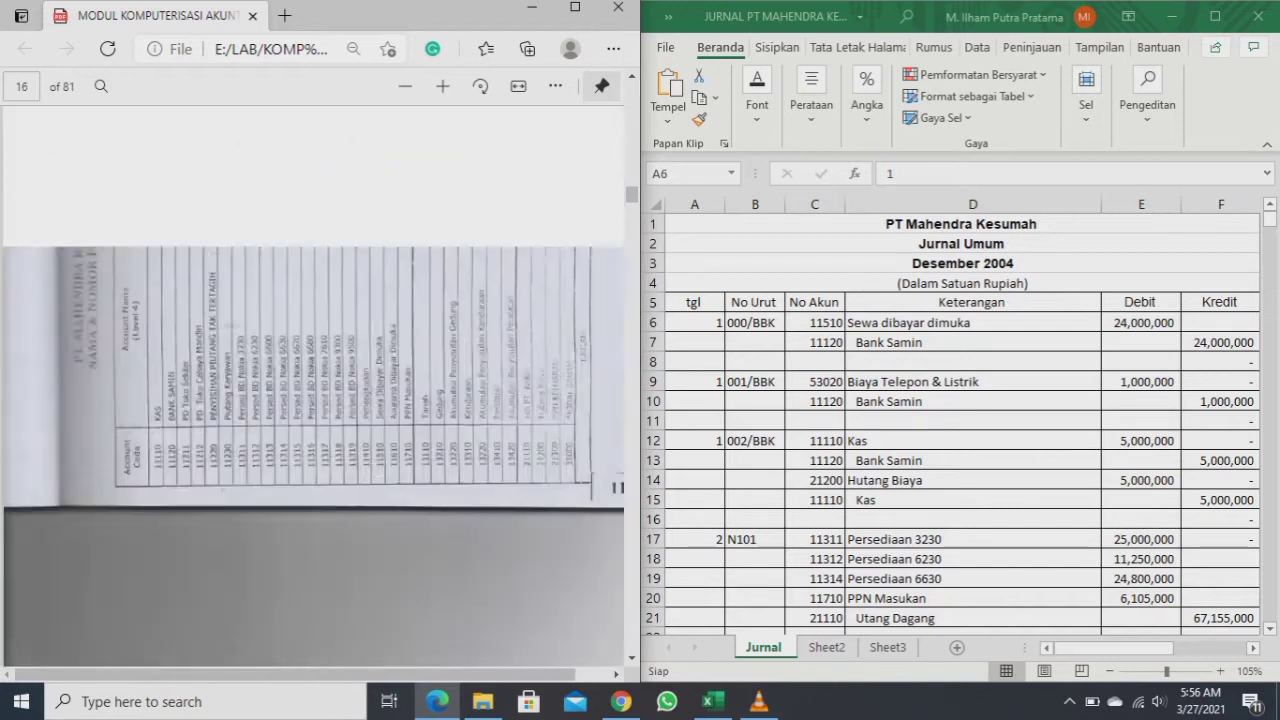
{"action": "scroll", "coordinate": [313, 387], "scroll_direction": "up", "scroll_amount": 10}
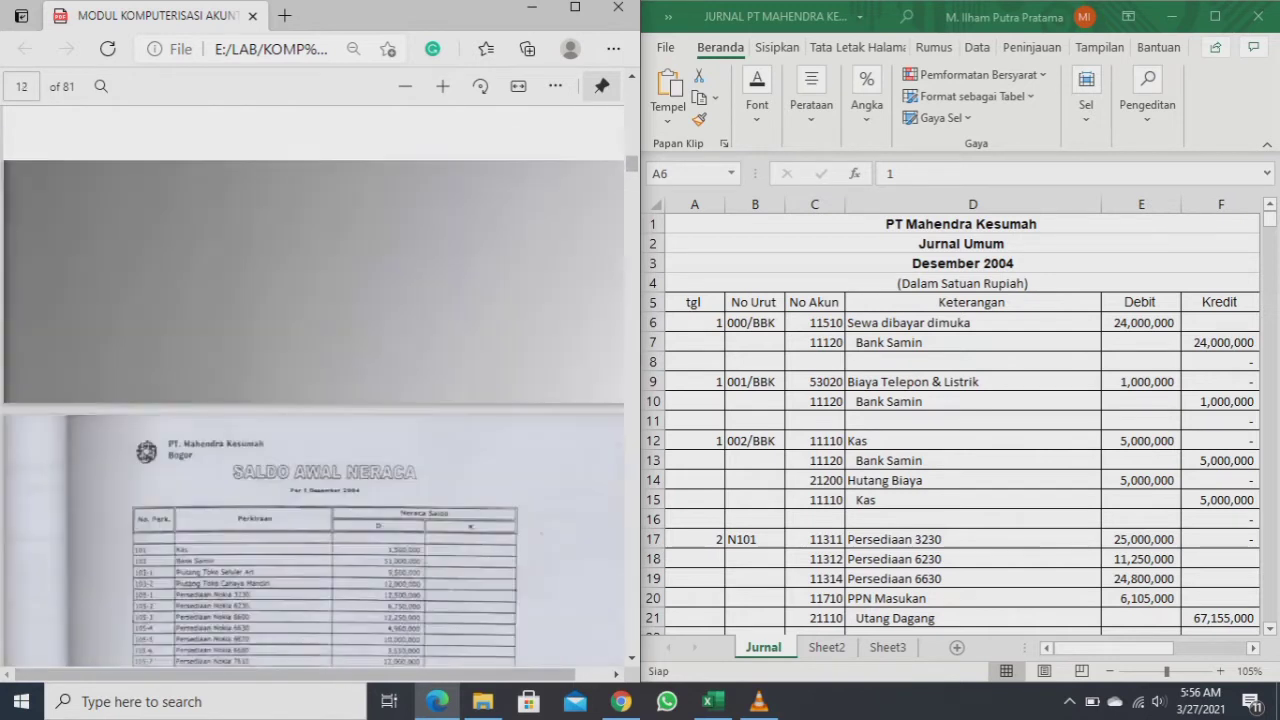
{"action": "scroll", "coordinate": [313, 387], "scroll_direction": "up", "scroll_amount": 10}
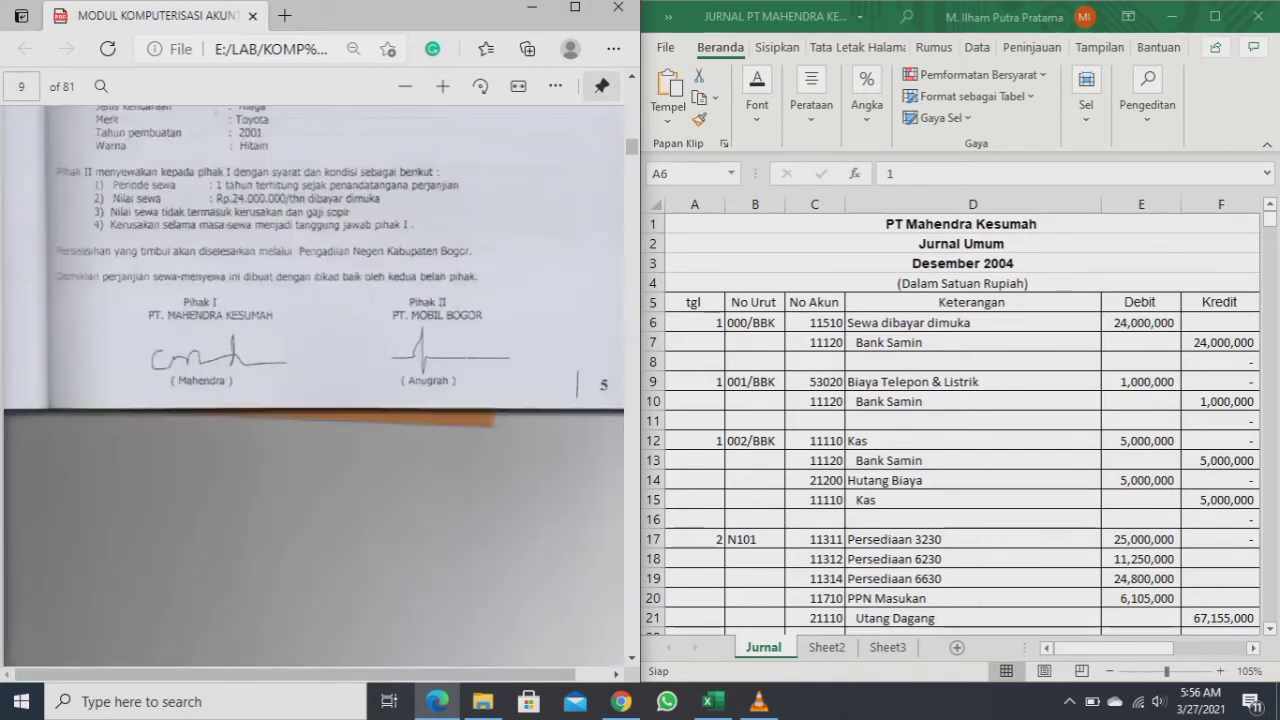
{"action": "scroll", "coordinate": [313, 387], "scroll_direction": "up", "scroll_amount": 5}
{"action": "scroll", "coordinate": [313, 387], "scroll_direction": "down", "scroll_amount": 2}
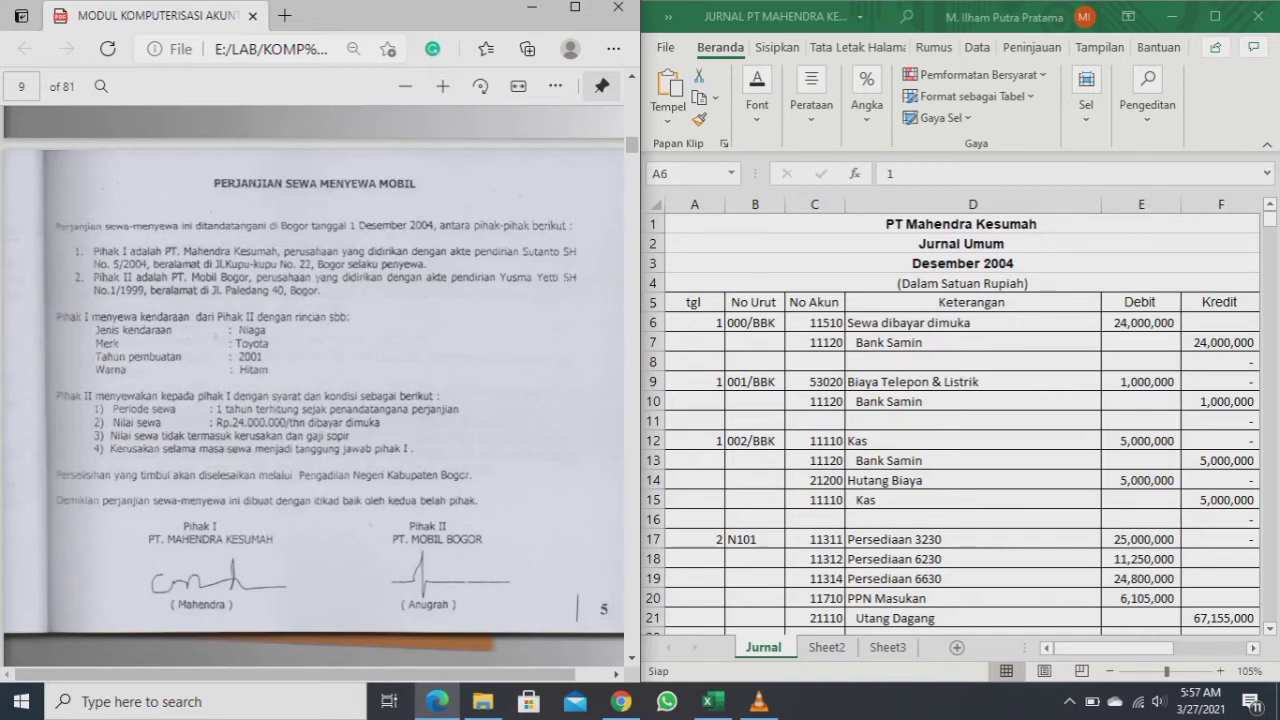
- Return to the 000/BBK Bukti Bank Keluar voucher on page 19 of the PDF module
{"action": "scroll", "coordinate": [313, 385], "scroll_direction": "down", "scroll_amount": 15}
{"action": "scroll", "coordinate": [313, 385], "scroll_direction": "down", "scroll_amount": 8}
{"action": "scroll", "coordinate": [313, 385], "scroll_direction": "down", "scroll_amount": 8}
{"action": "scroll", "coordinate": [313, 385], "scroll_direction": "down", "scroll_amount": 8}
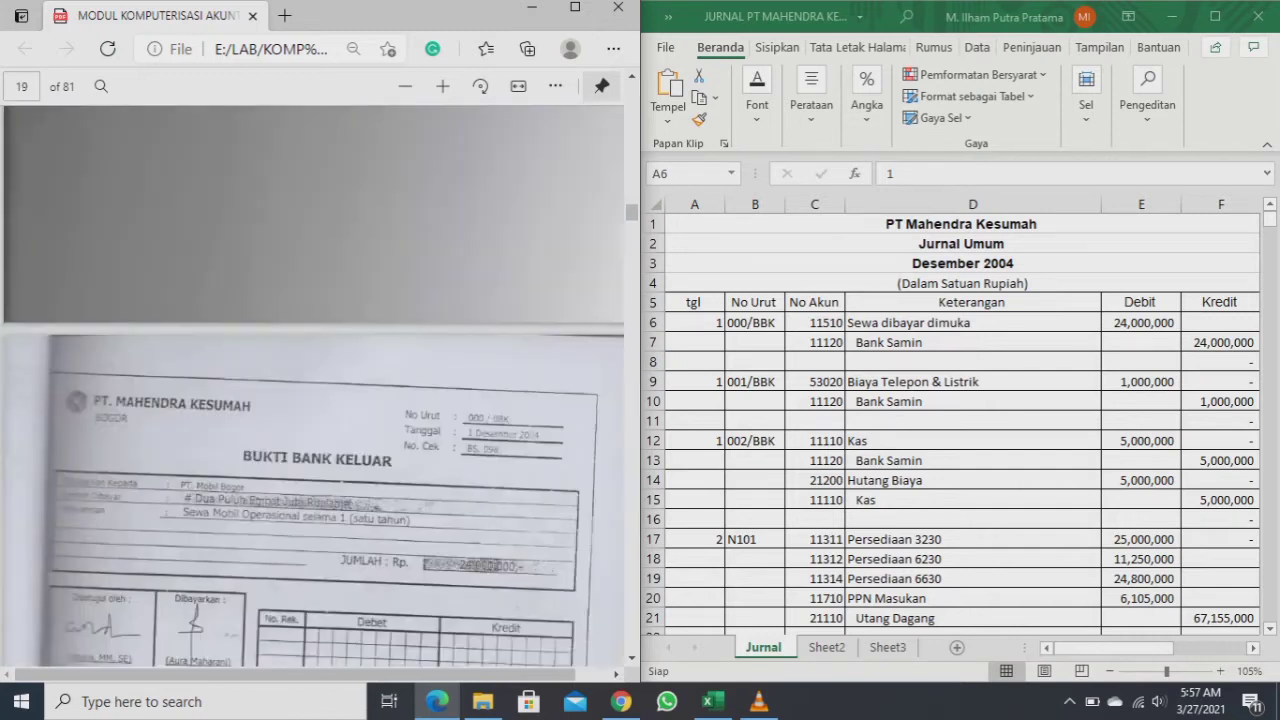
{"action": "scroll", "coordinate": [313, 385], "scroll_direction": "down", "scroll_amount": 4}
{"action": "scroll", "coordinate": [313, 385], "scroll_direction": "up", "scroll_amount": 3}
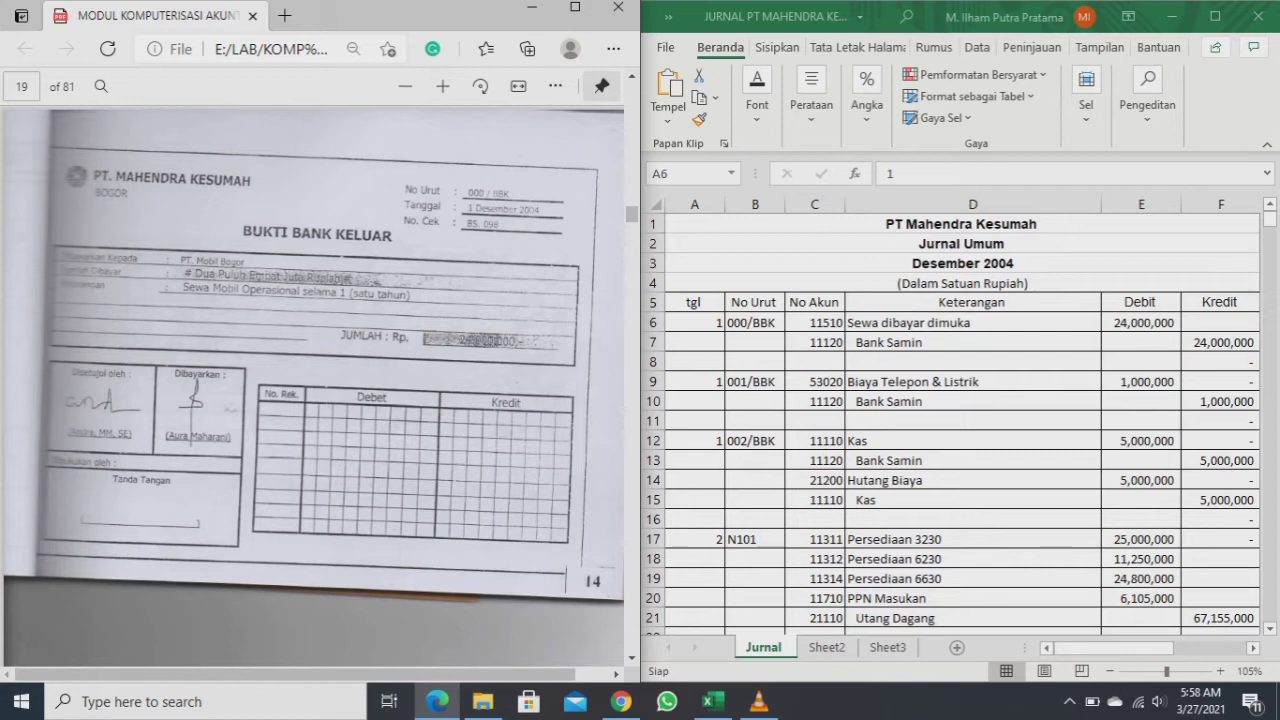
- Switch to the Excel journal and review its heading lines: company name, journal title, period and currency unit
{"action": "key", "text": "alt+Tab"}
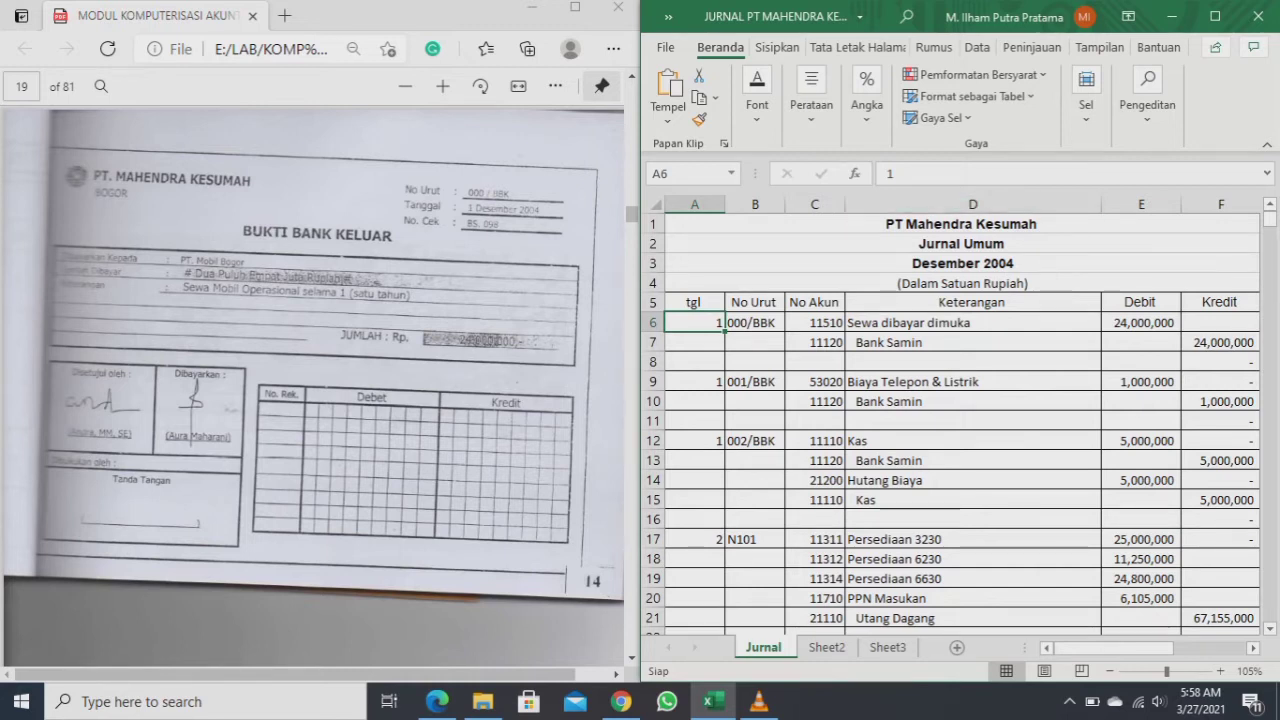
{"action": "left_click_drag", "start_coordinate": [962, 224], "coordinate": [962, 283]}
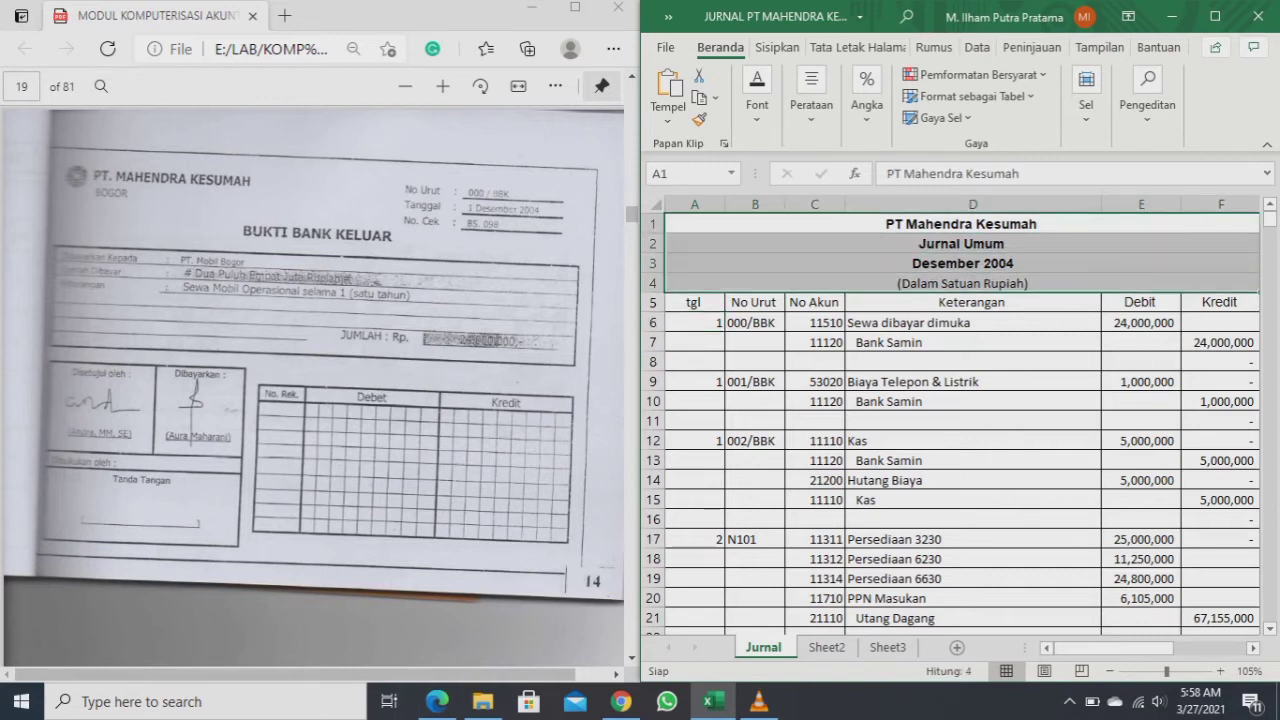
{"action": "left_click", "coordinate": [962, 224]}
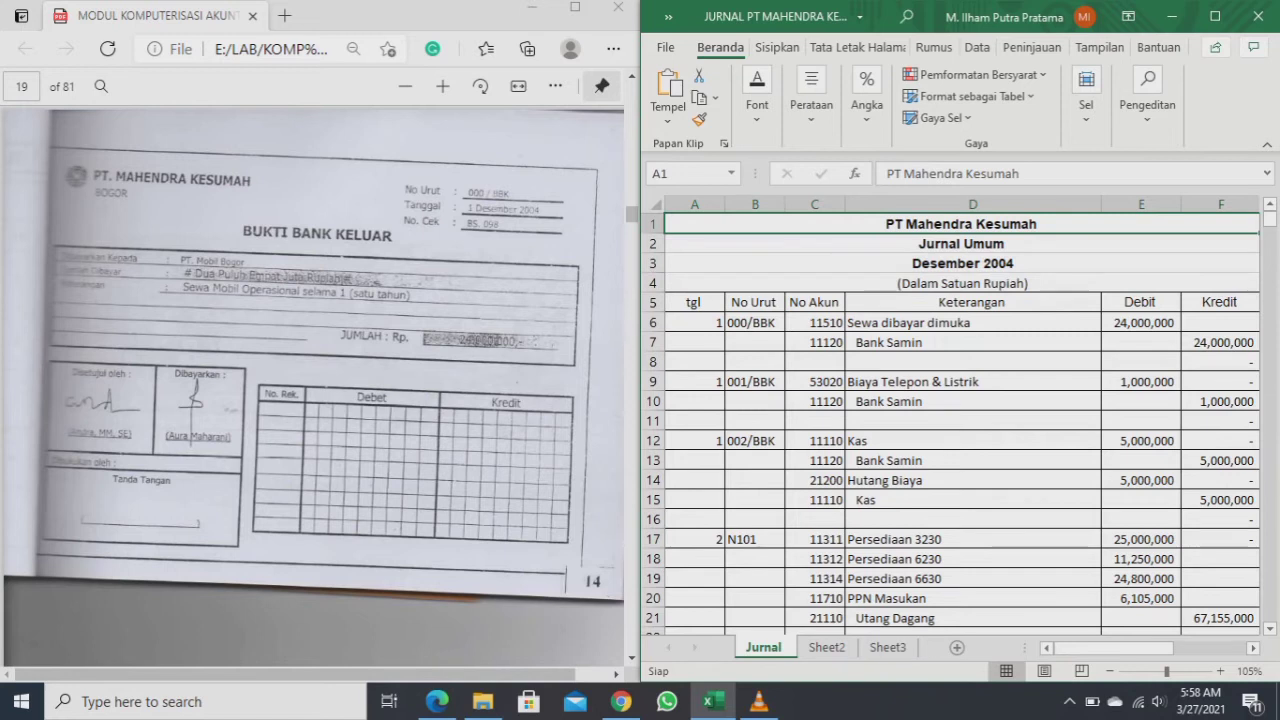
{"action": "left_click", "coordinate": [962, 243]}
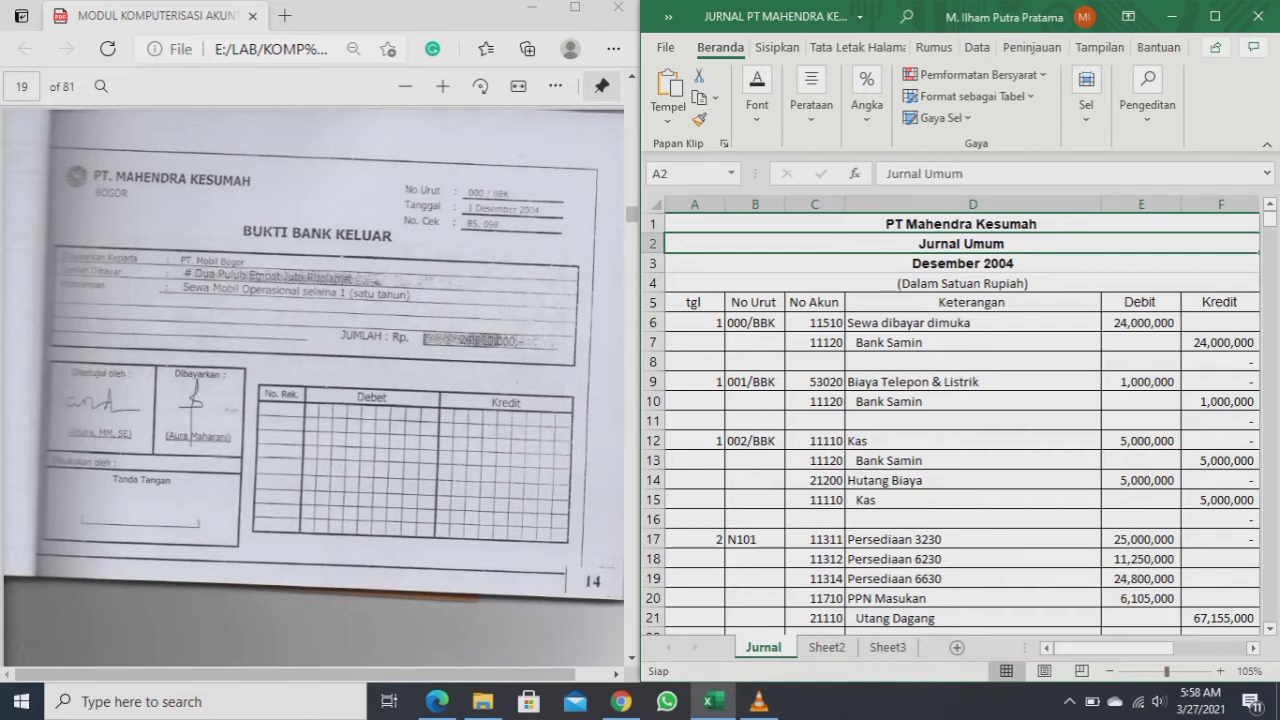
{"action": "left_click", "coordinate": [962, 263]}
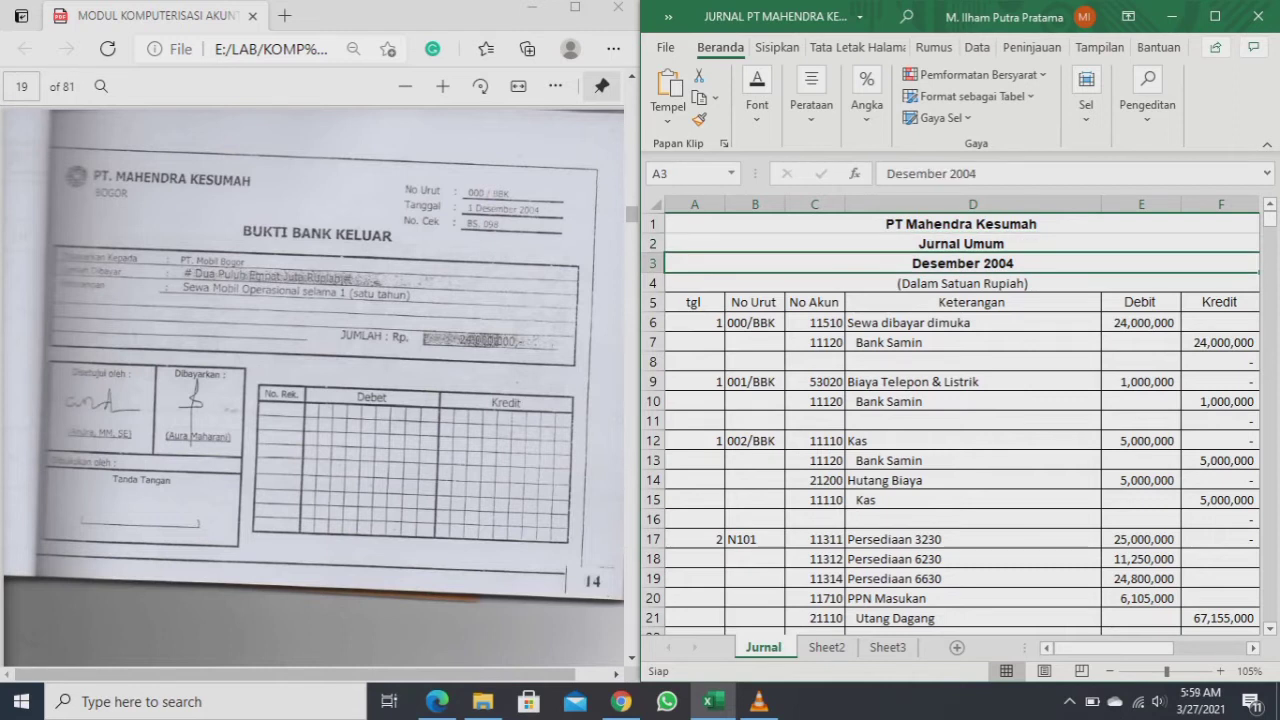
{"action": "left_click", "coordinate": [962, 283]}
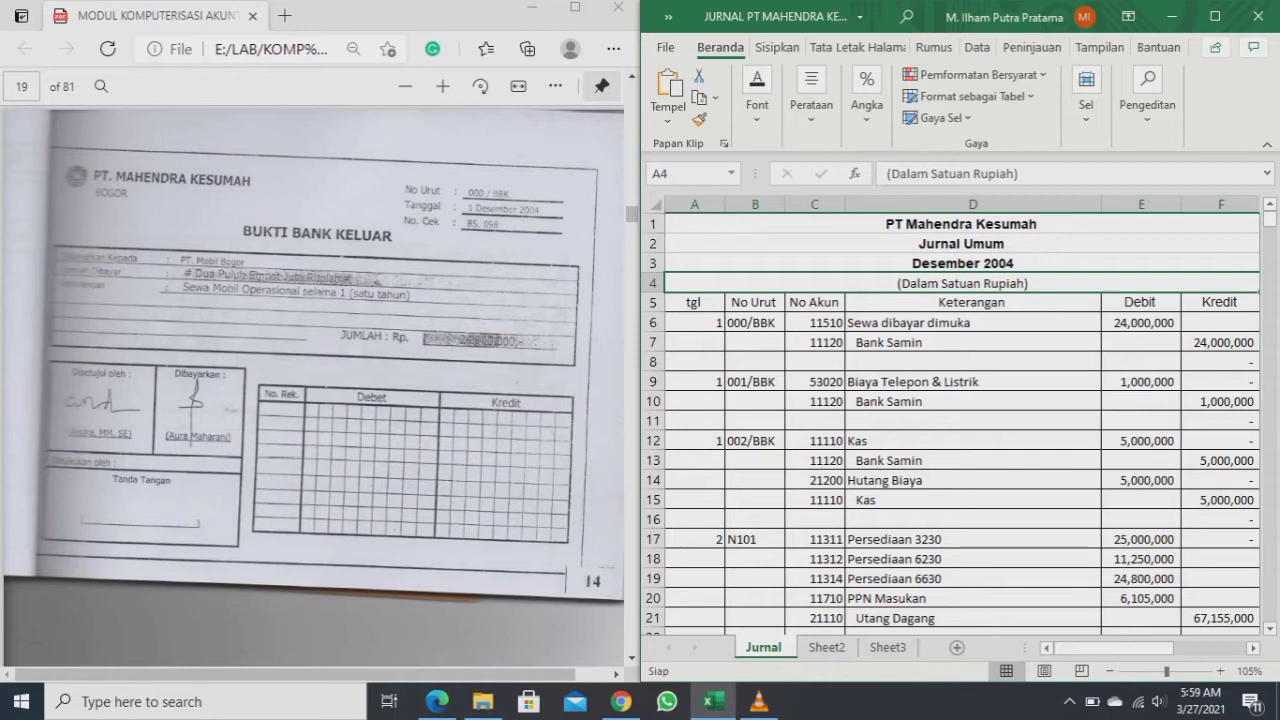
- Fill the column header cells in row 5, from tgl to Kredit, with yellow
{"action": "left_click_drag", "start_coordinate": [693, 302], "coordinate": [1219, 302]}
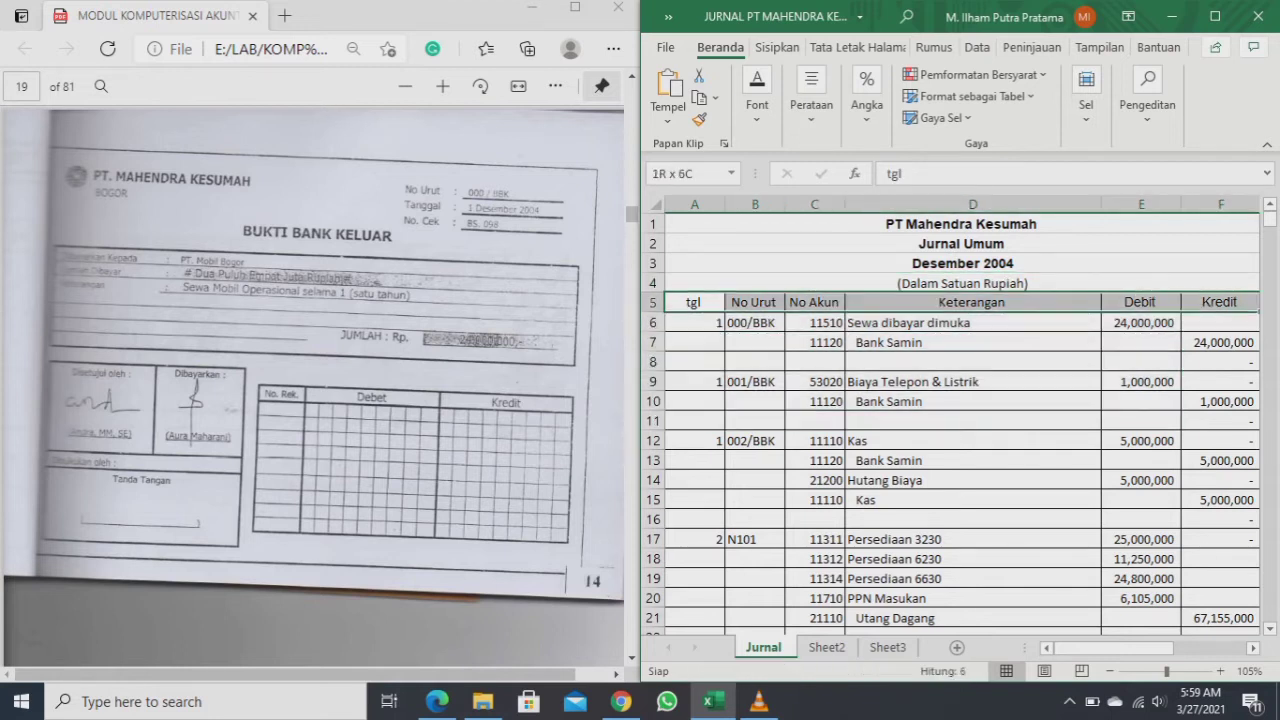
{"action": "left_click", "coordinate": [757, 105]}
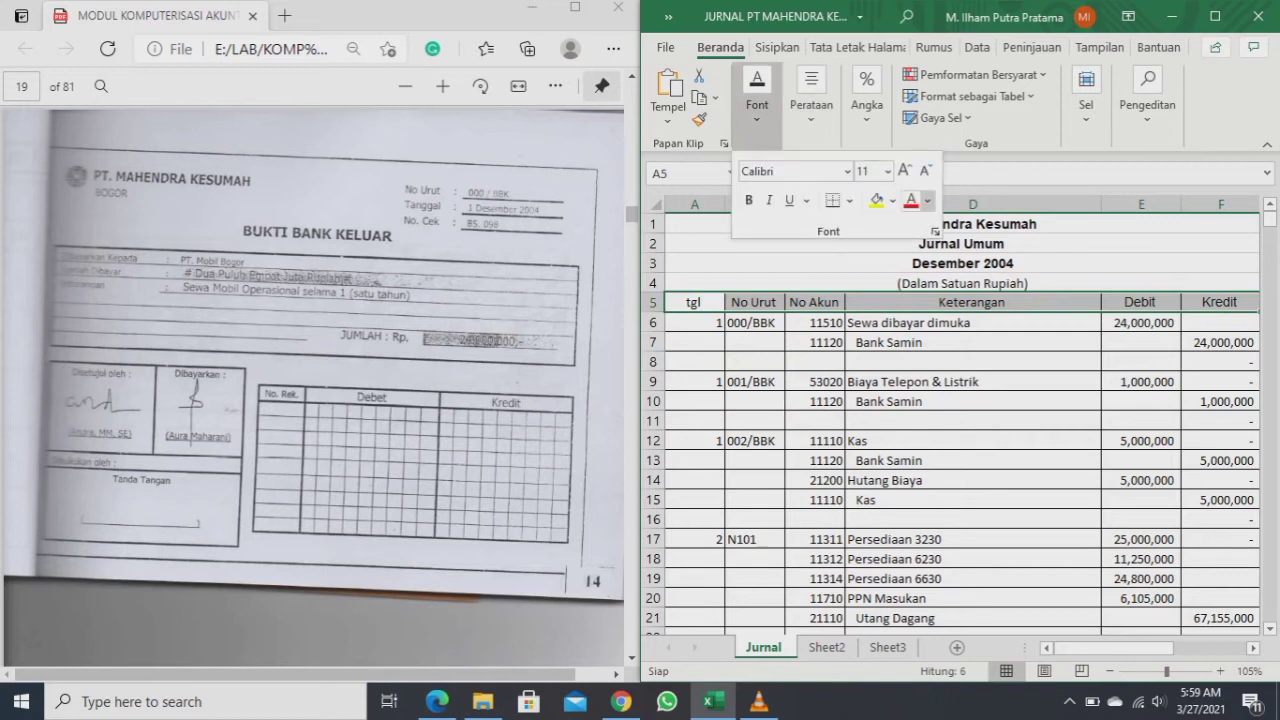
{"action": "left_click", "coordinate": [876, 200]}
{"action": "left_click", "coordinate": [972, 342]}
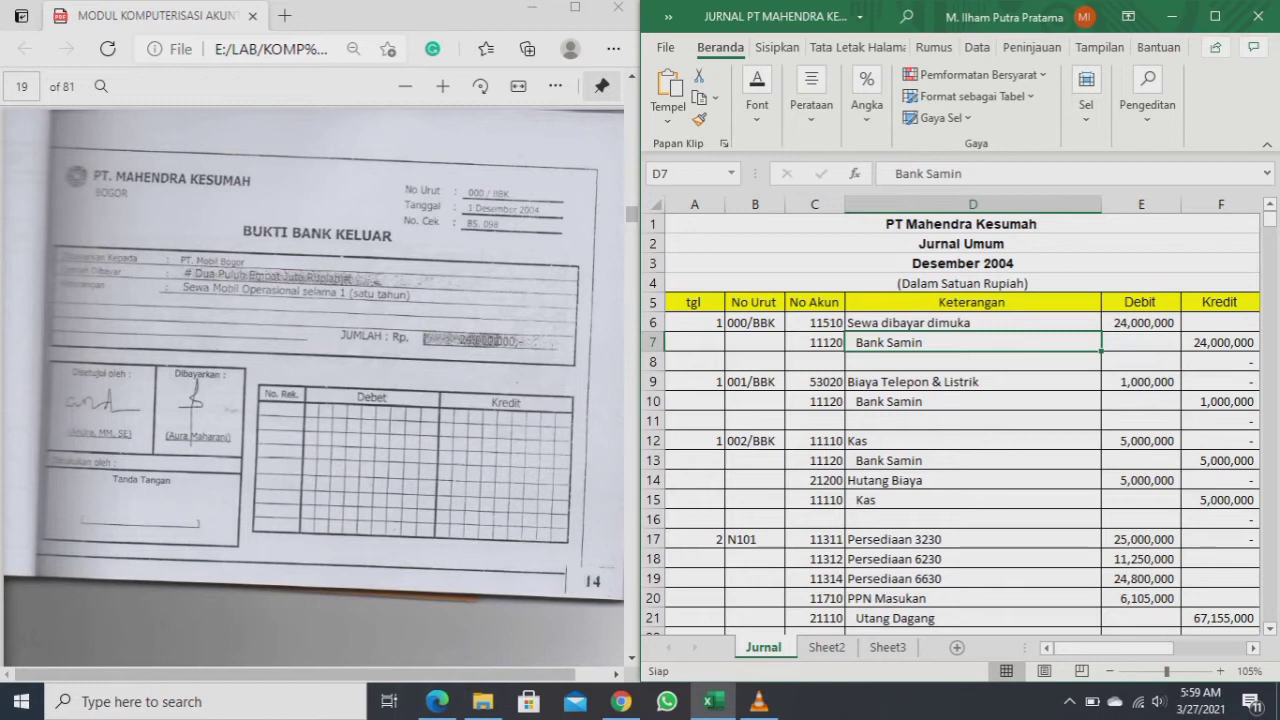
- Examine the first journal entry's date, voucher number, account number and description in row 6 against the 000/BBK voucher
{"action": "left_click", "coordinate": [1219, 671]}
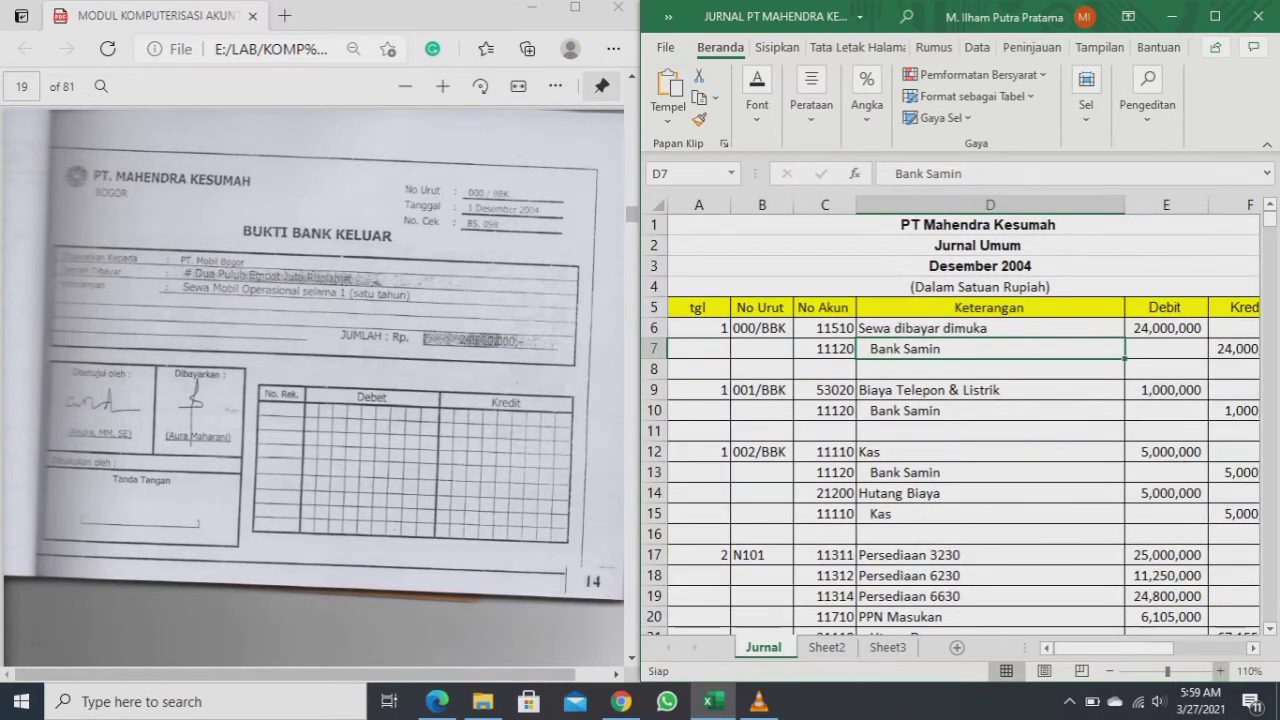
{"action": "left_click", "coordinate": [699, 328]}
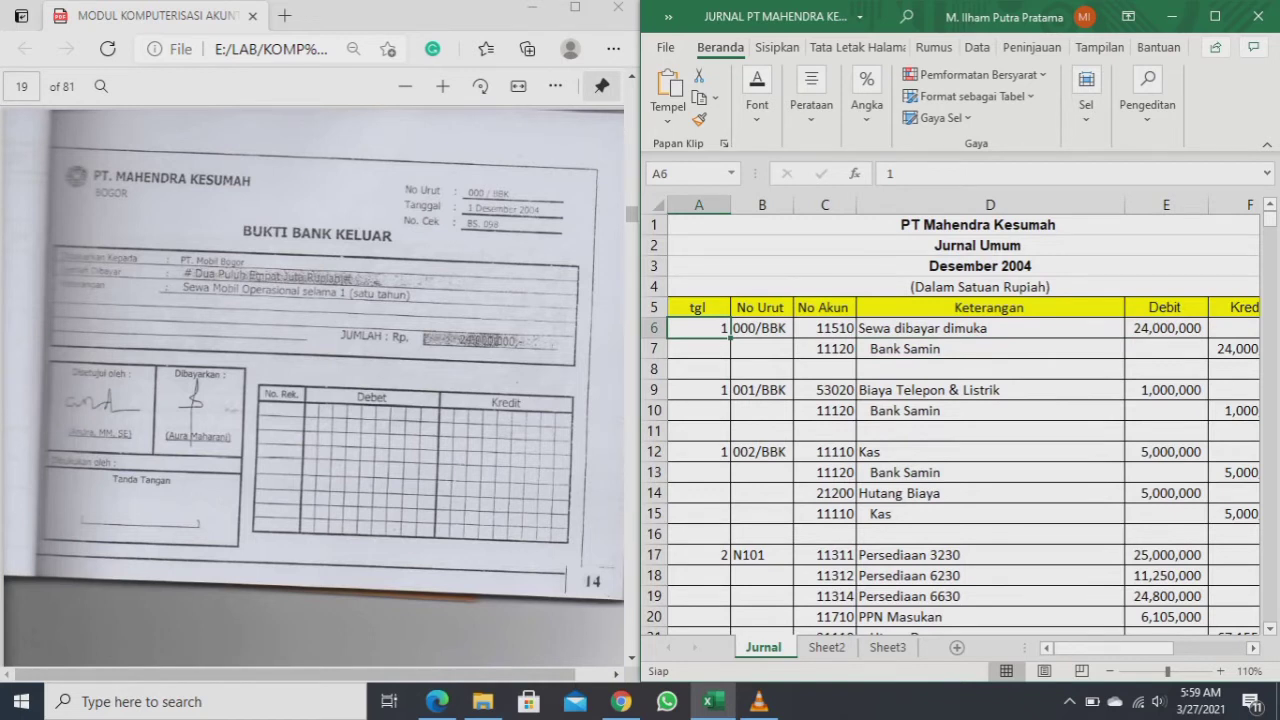
{"action": "key", "text": "Right"}
{"action": "key", "text": "Right"}
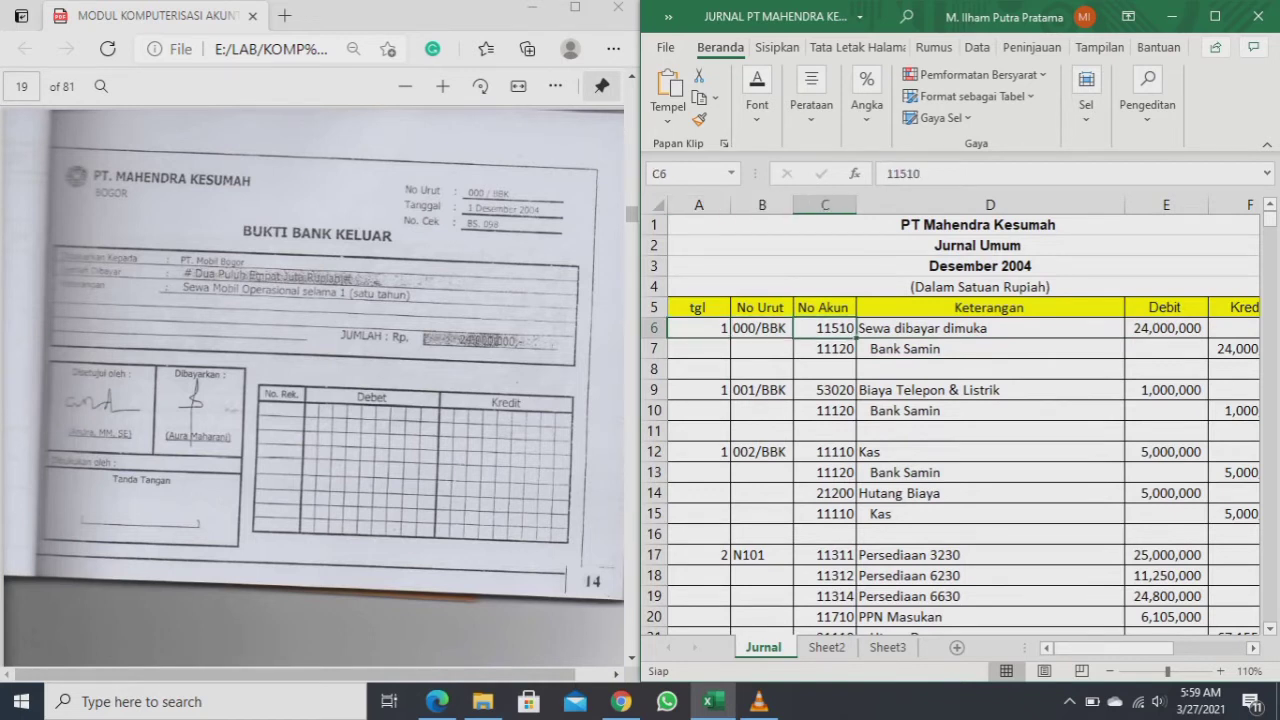
{"action": "key", "text": "Left"}
{"action": "key", "text": "Left"}
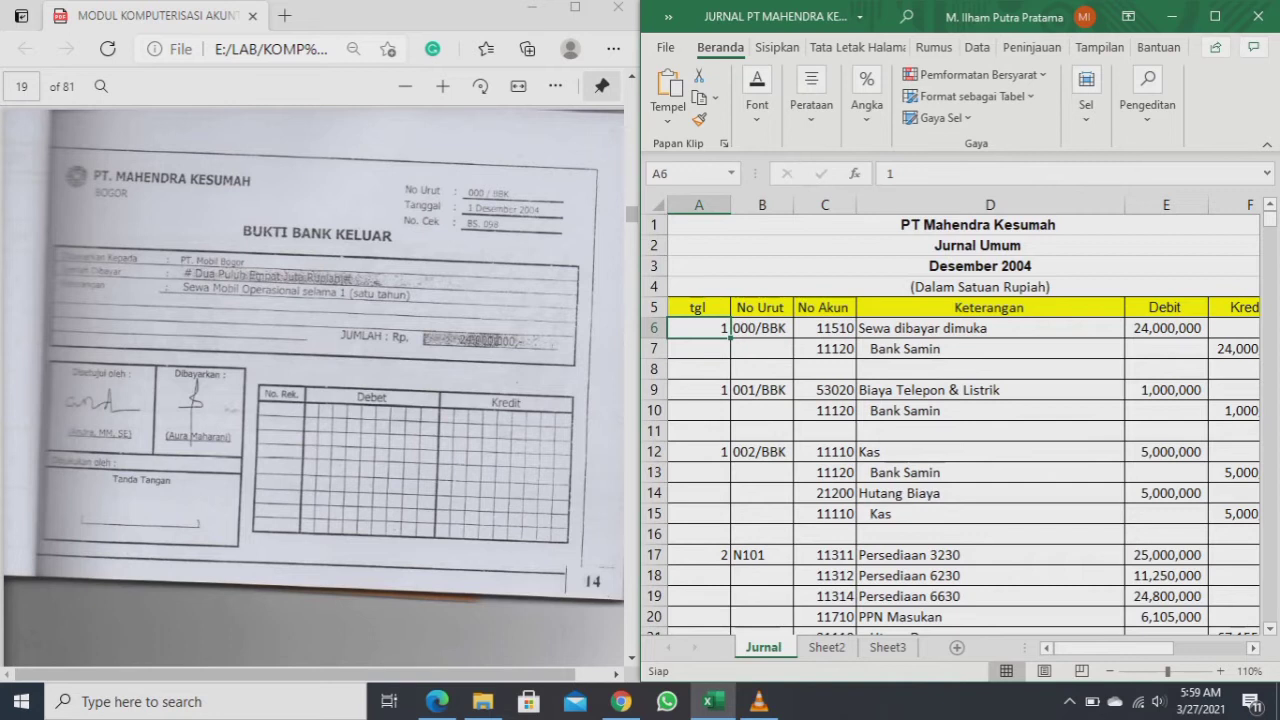
{"action": "key", "text": "Right"}
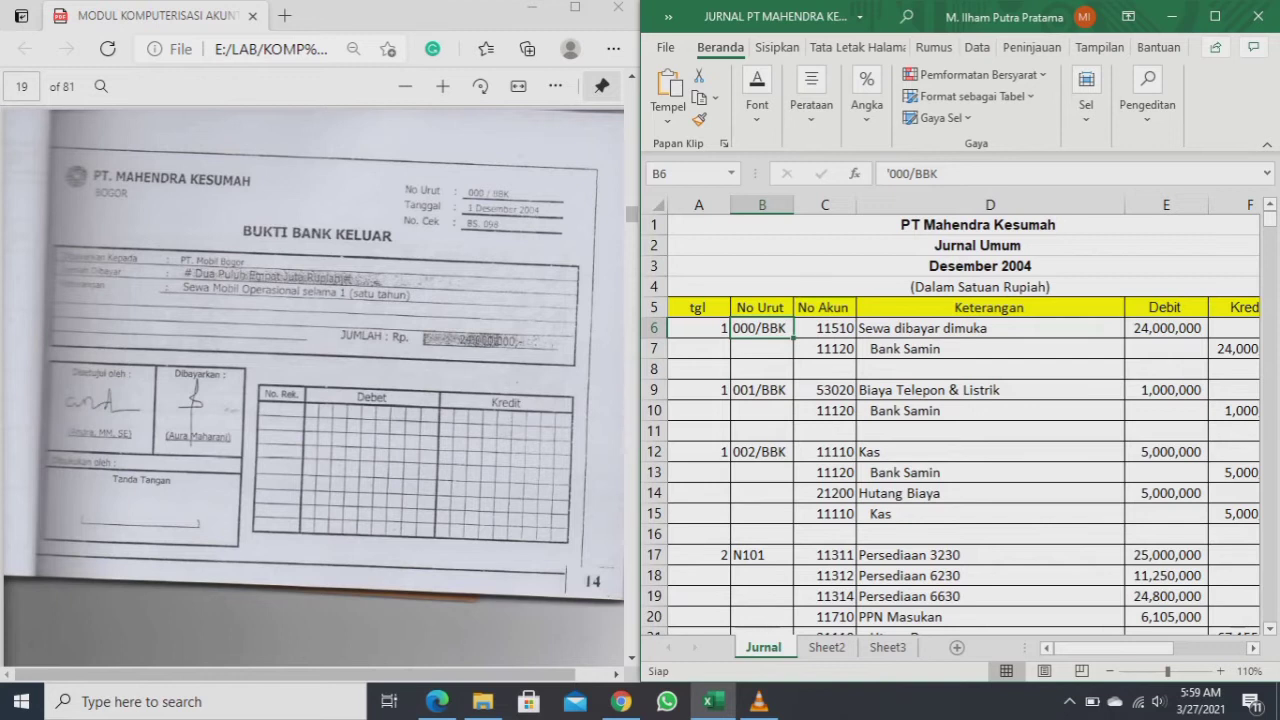
{"action": "key", "text": "Left"}
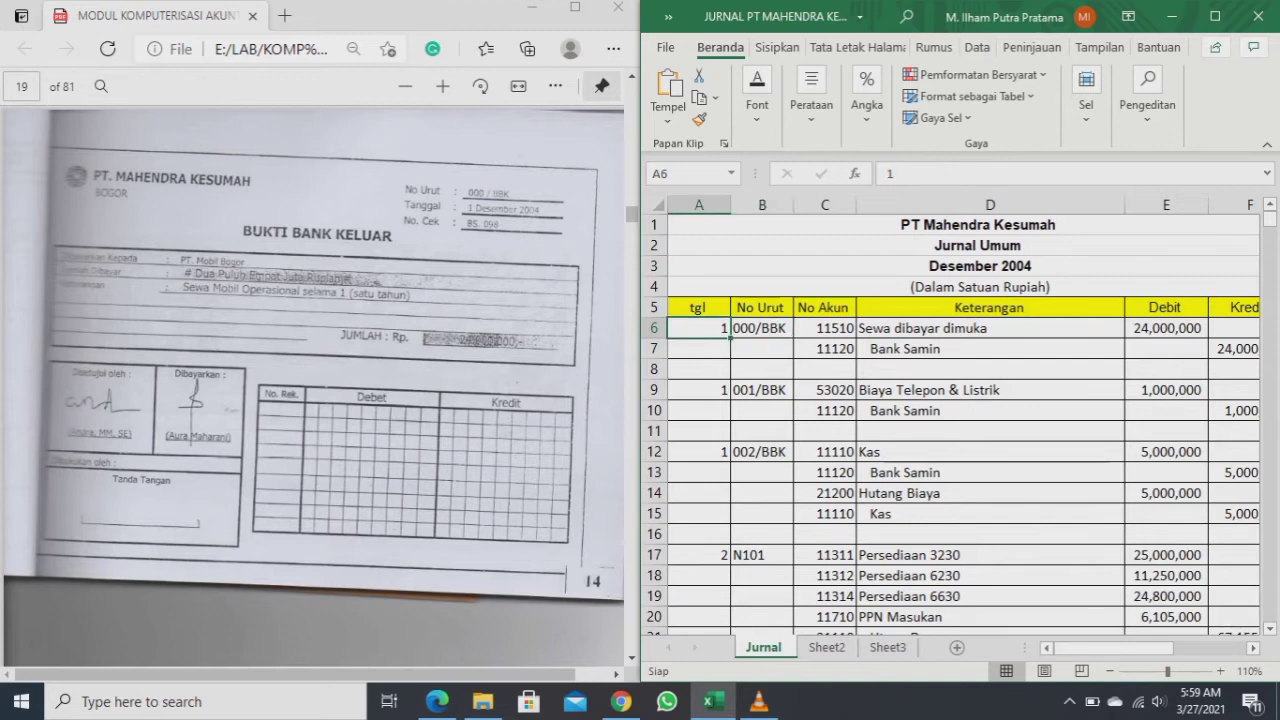
{"action": "key", "text": "Right"}
{"action": "key", "text": "Right"}
{"action": "key", "text": "Right"}
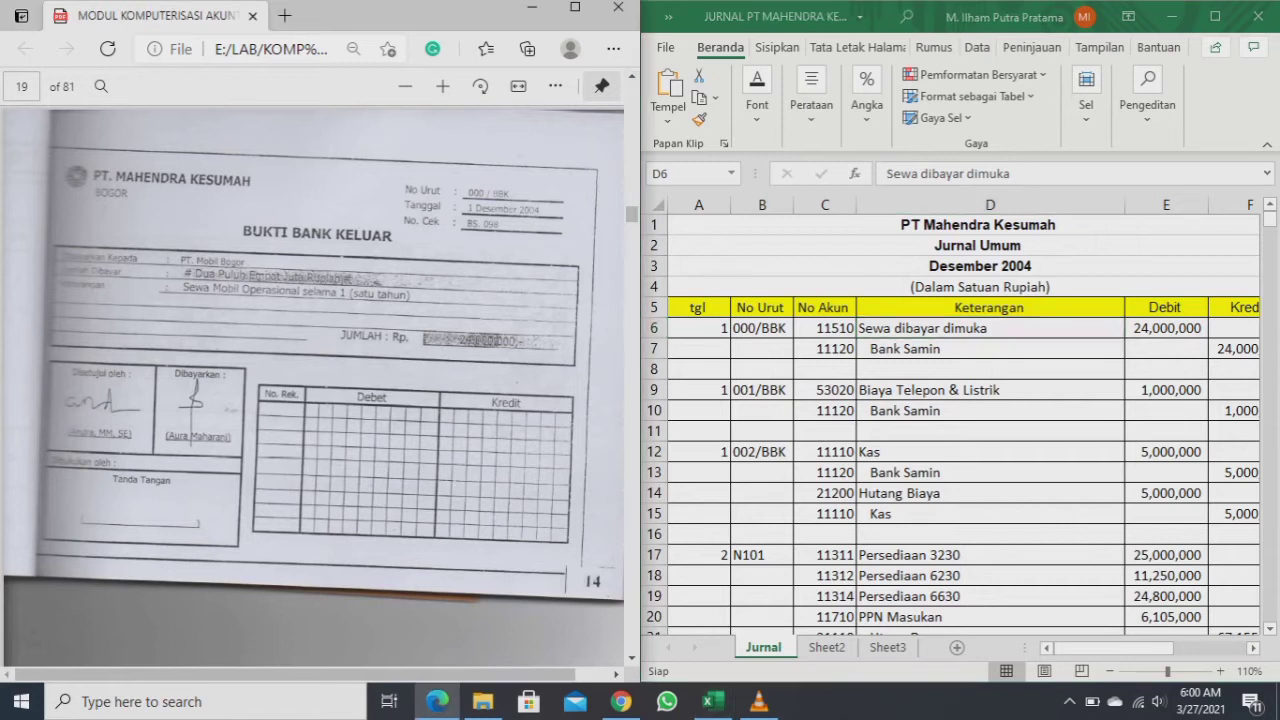
- Switch to the PDF module and reread the car rental agreement's period and payment terms on page 9
{"action": "scroll", "coordinate": [313, 385], "scroll_direction": "up", "scroll_amount": 15}
{"action": "scroll", "coordinate": [313, 385], "scroll_direction": "up", "scroll_amount": 12}
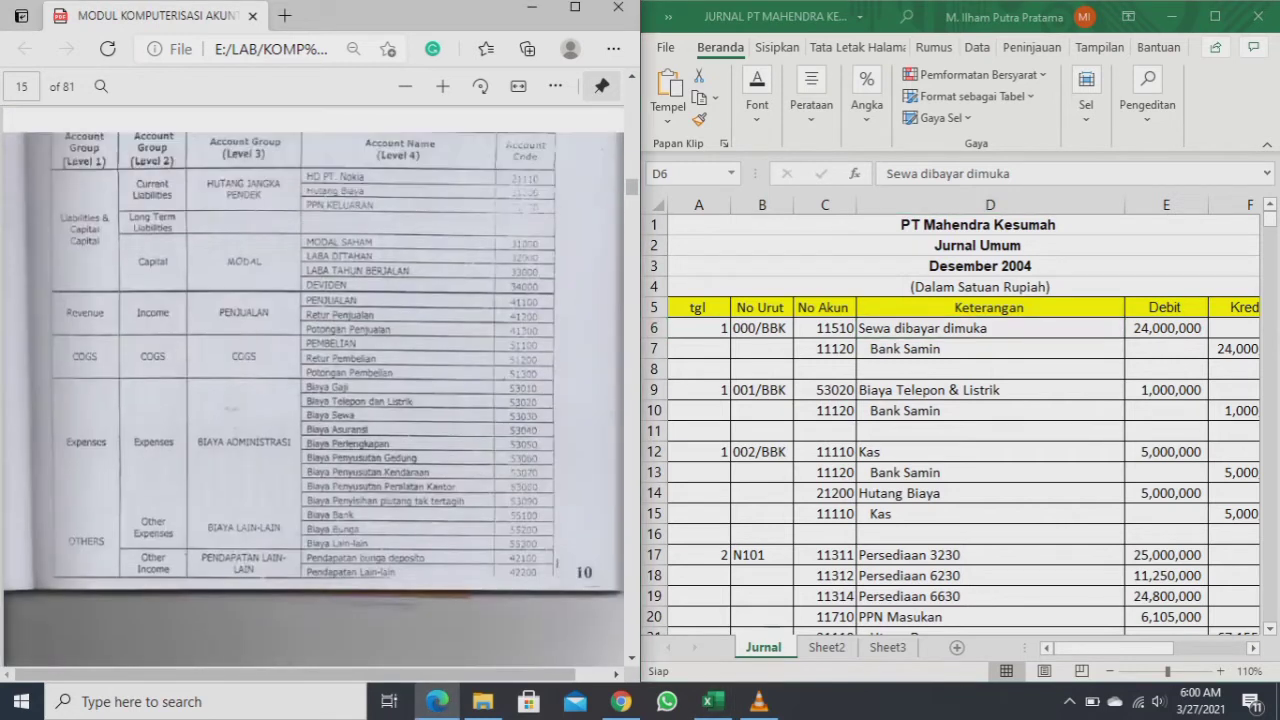
{"action": "scroll", "coordinate": [313, 385], "scroll_direction": "up", "scroll_amount": 8}
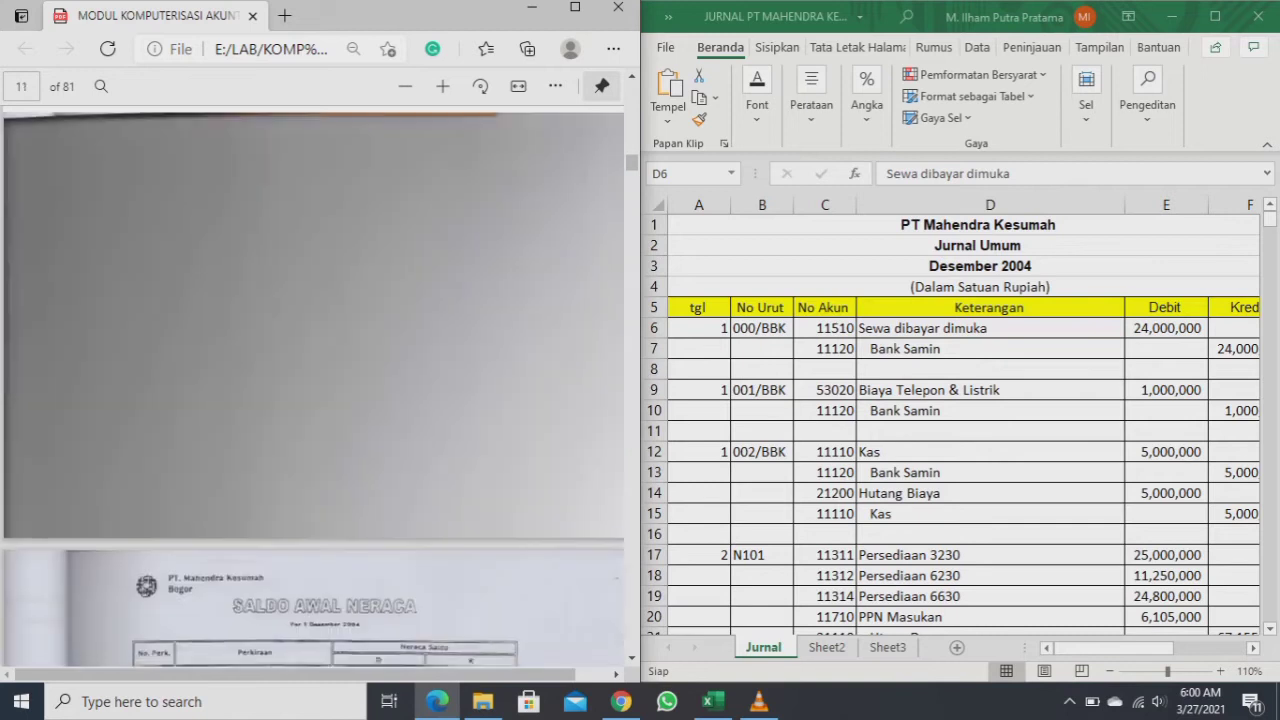
{"action": "scroll", "coordinate": [313, 385], "scroll_direction": "up", "scroll_amount": 10}
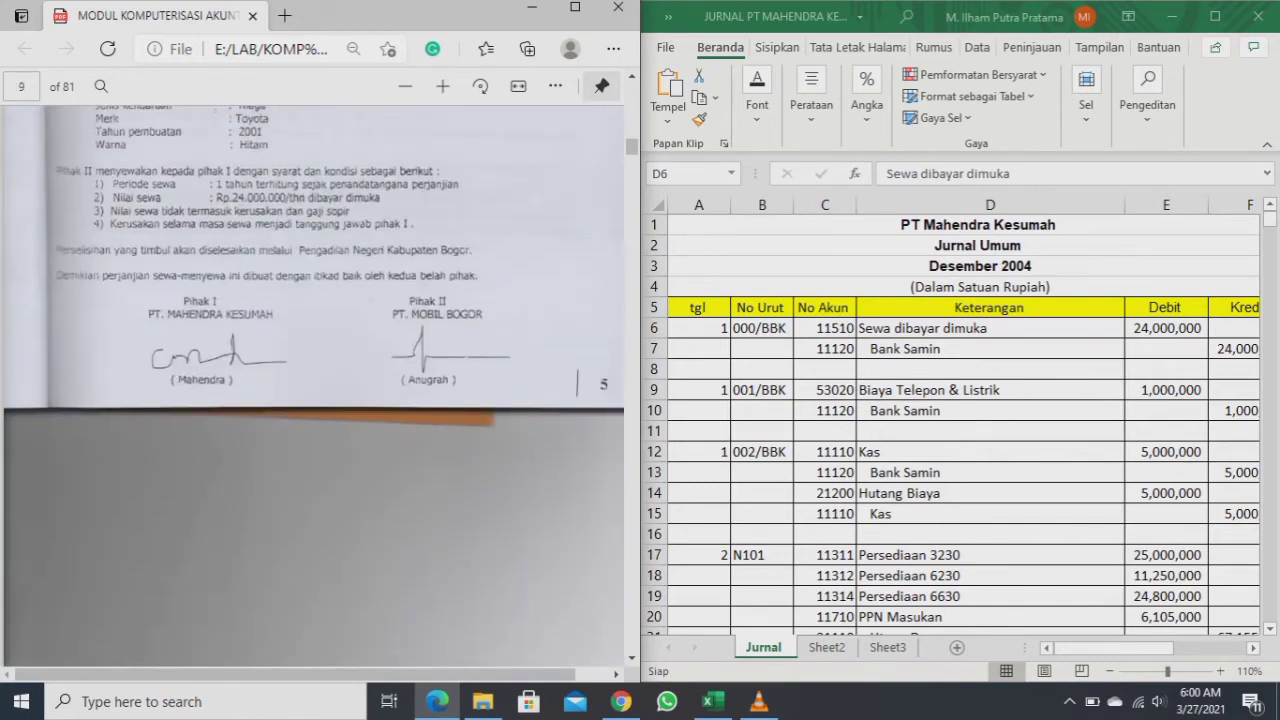
{"action": "scroll", "coordinate": [313, 385], "scroll_direction": "up", "scroll_amount": 3}
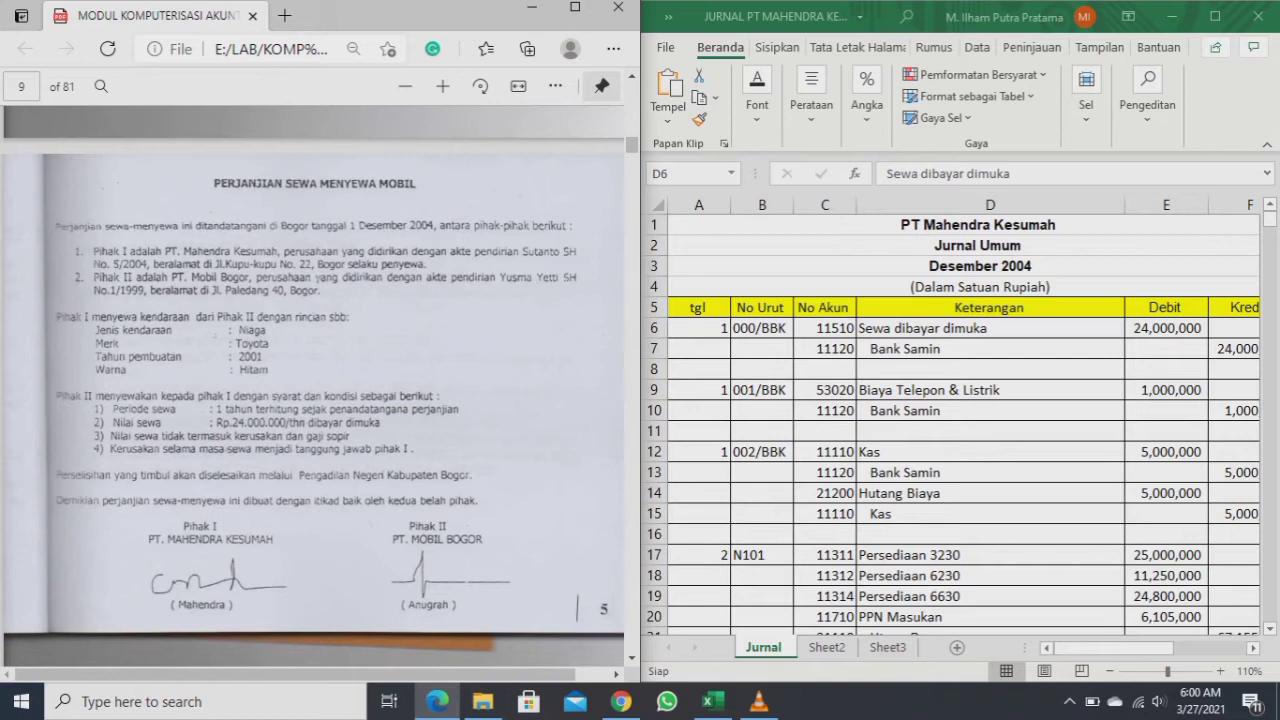
- Browse the PDF module from the rental agreement to the 000/BBK bank payment voucher on page 19
{"action": "scroll", "coordinate": [313, 385], "scroll_direction": "down", "scroll_amount": 10}
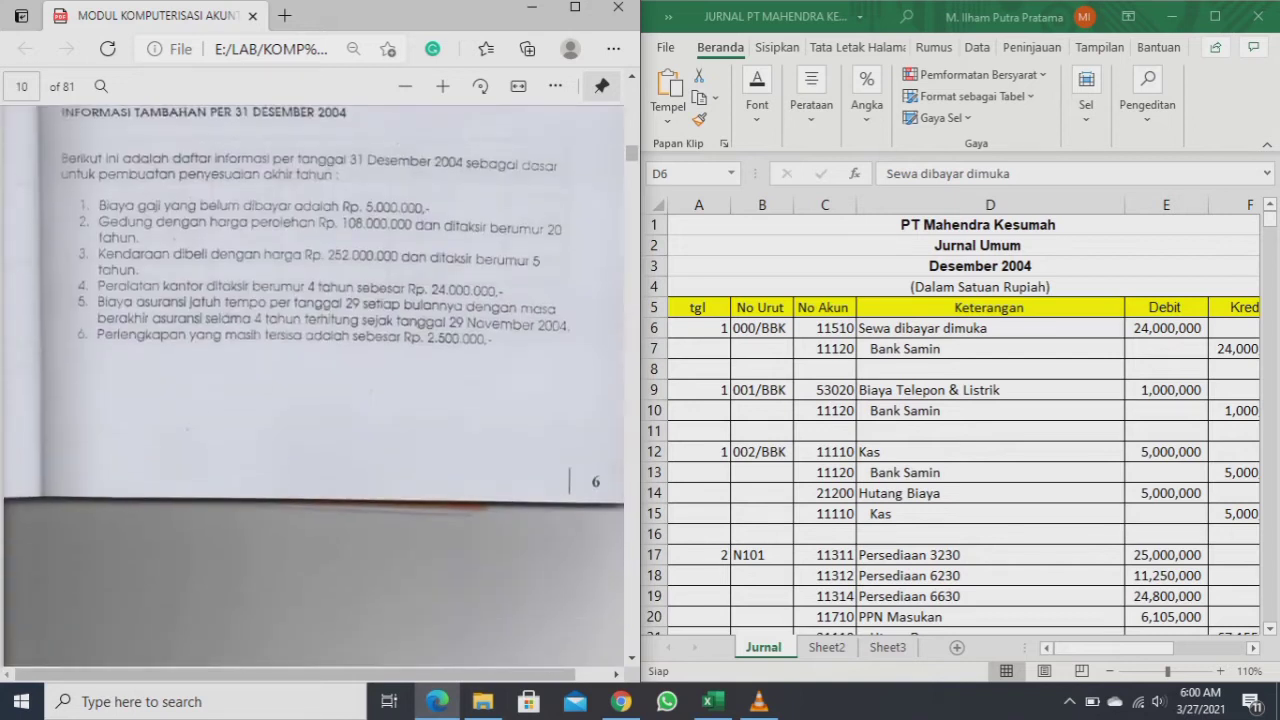
{"action": "scroll", "coordinate": [313, 385], "scroll_direction": "down", "scroll_amount": 10}
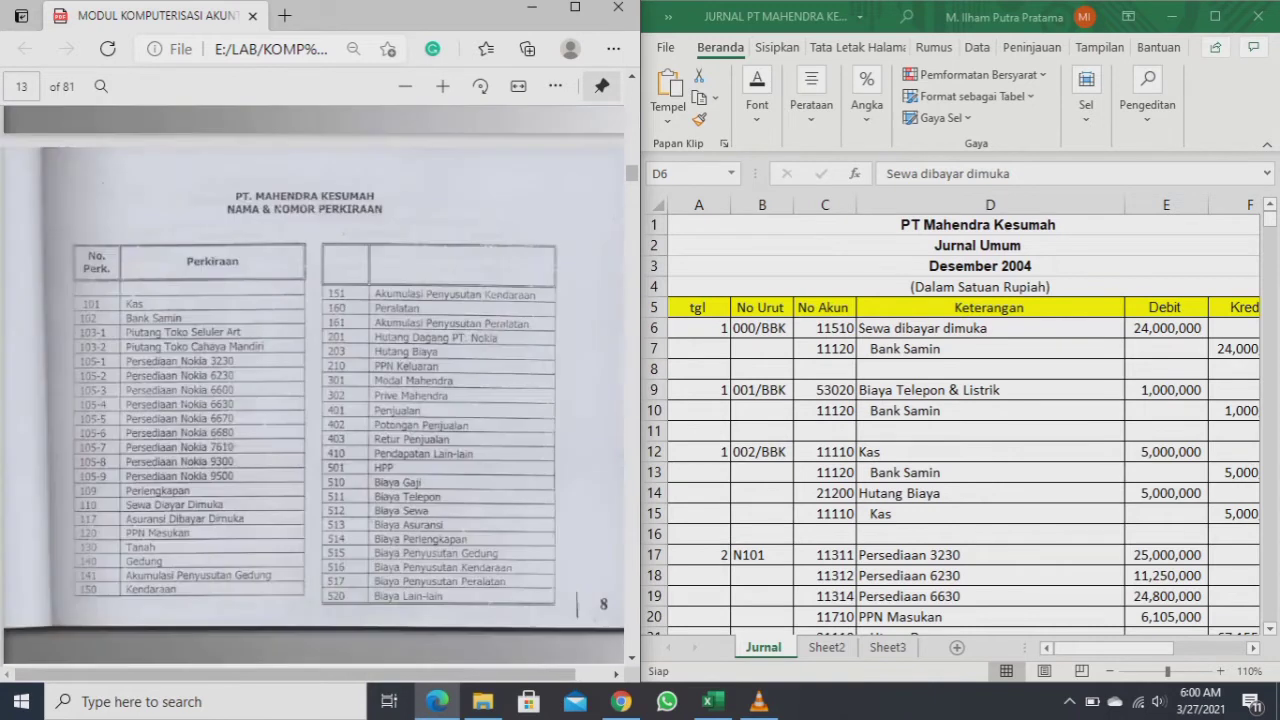
{"action": "scroll", "coordinate": [313, 385], "scroll_direction": "down", "scroll_amount": 10}
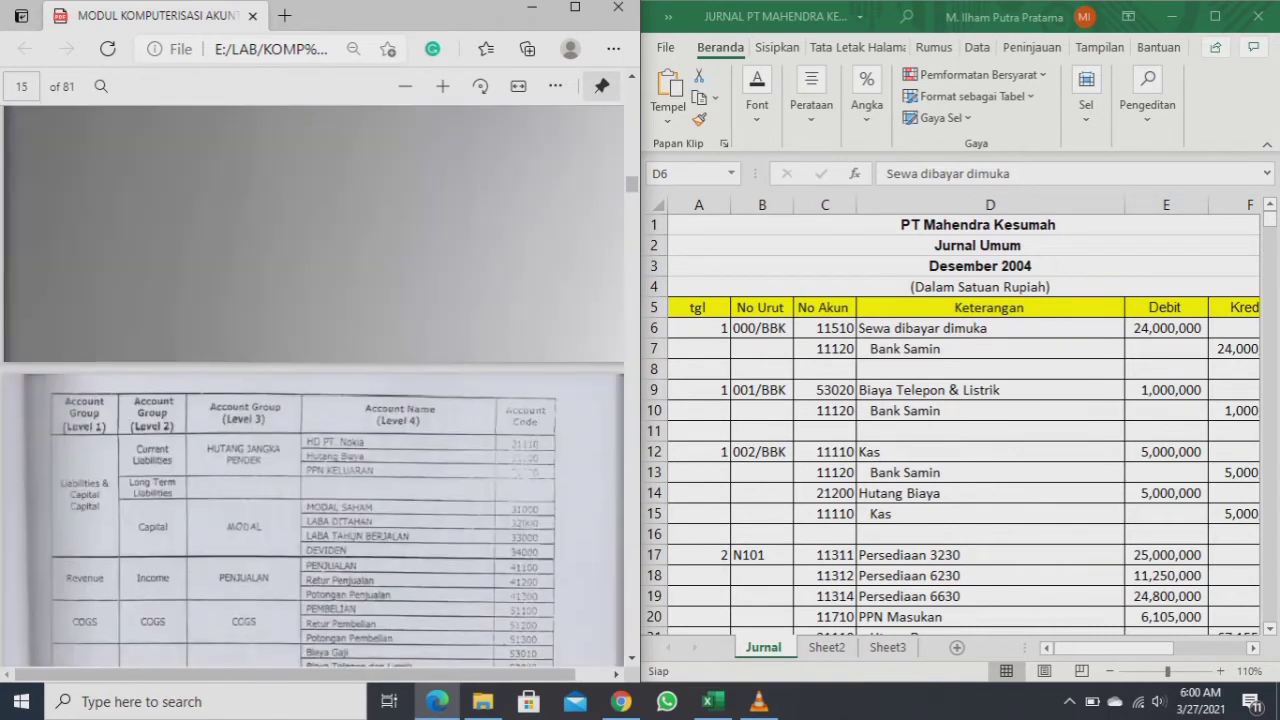
{"action": "scroll", "coordinate": [313, 385], "scroll_direction": "down", "scroll_amount": 10}
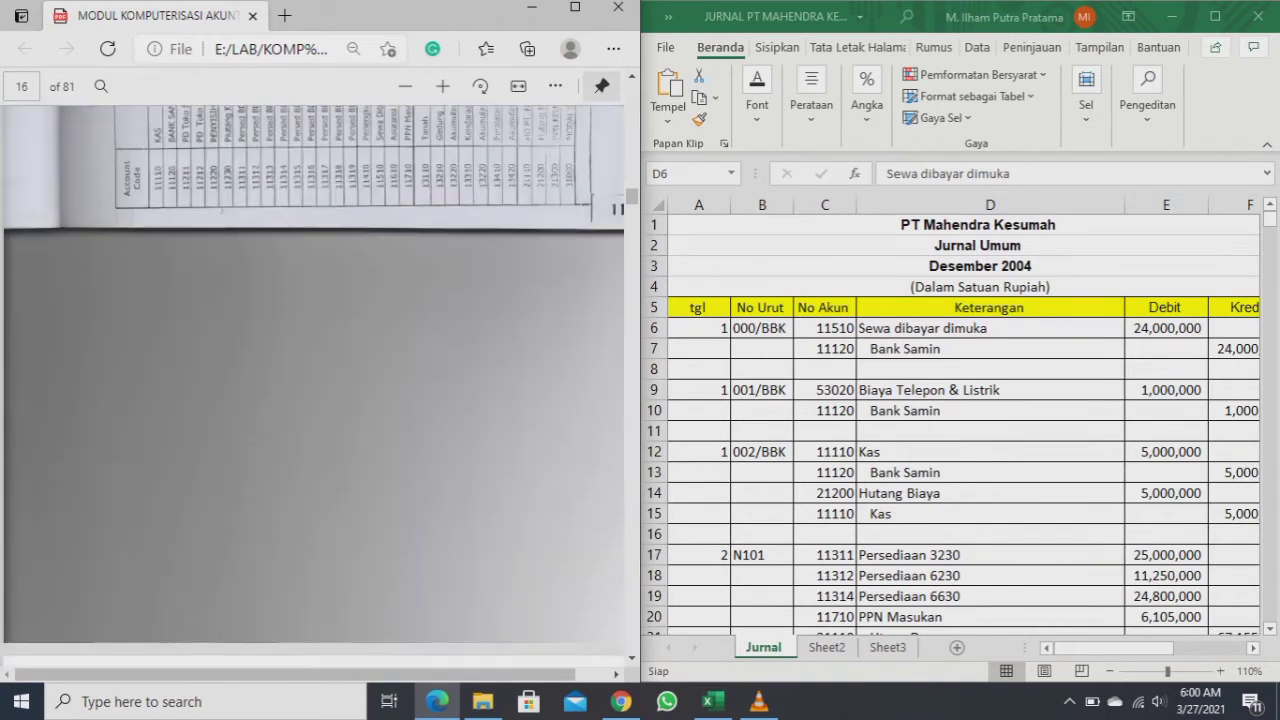
{"action": "scroll", "coordinate": [313, 385], "scroll_direction": "up", "scroll_amount": 2}
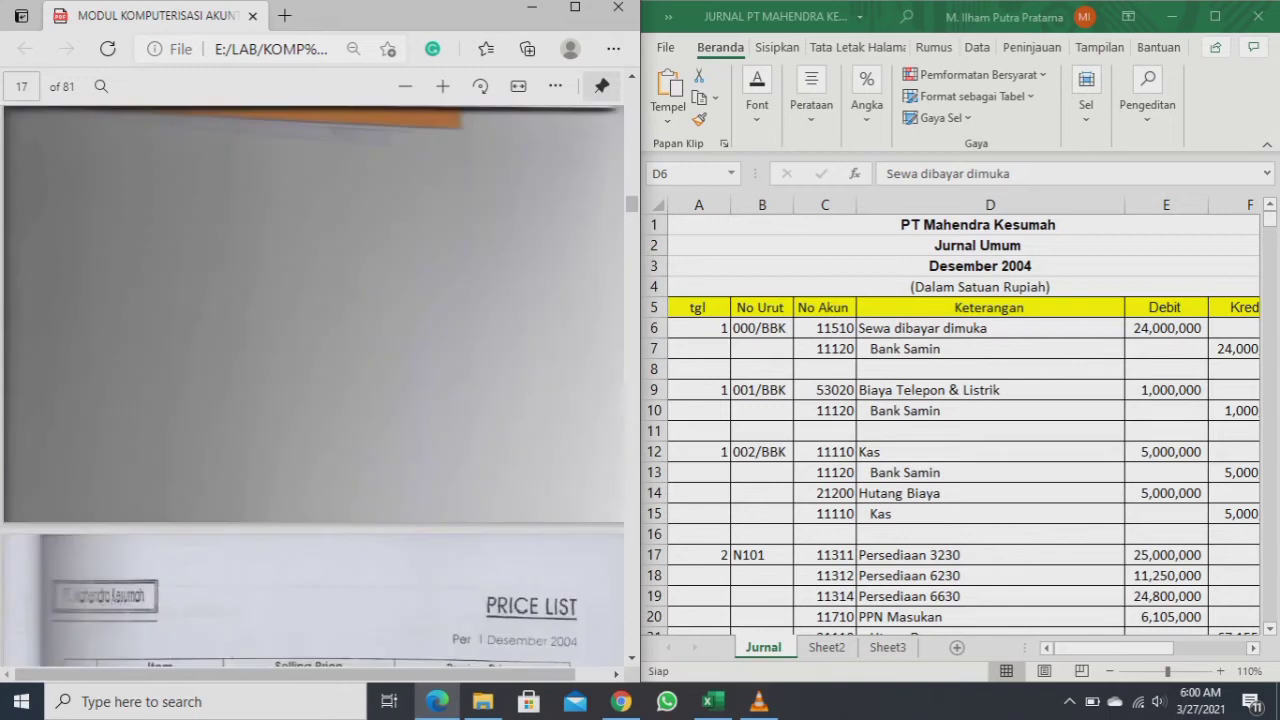
{"action": "scroll", "coordinate": [313, 385], "scroll_direction": "down", "scroll_amount": 10}
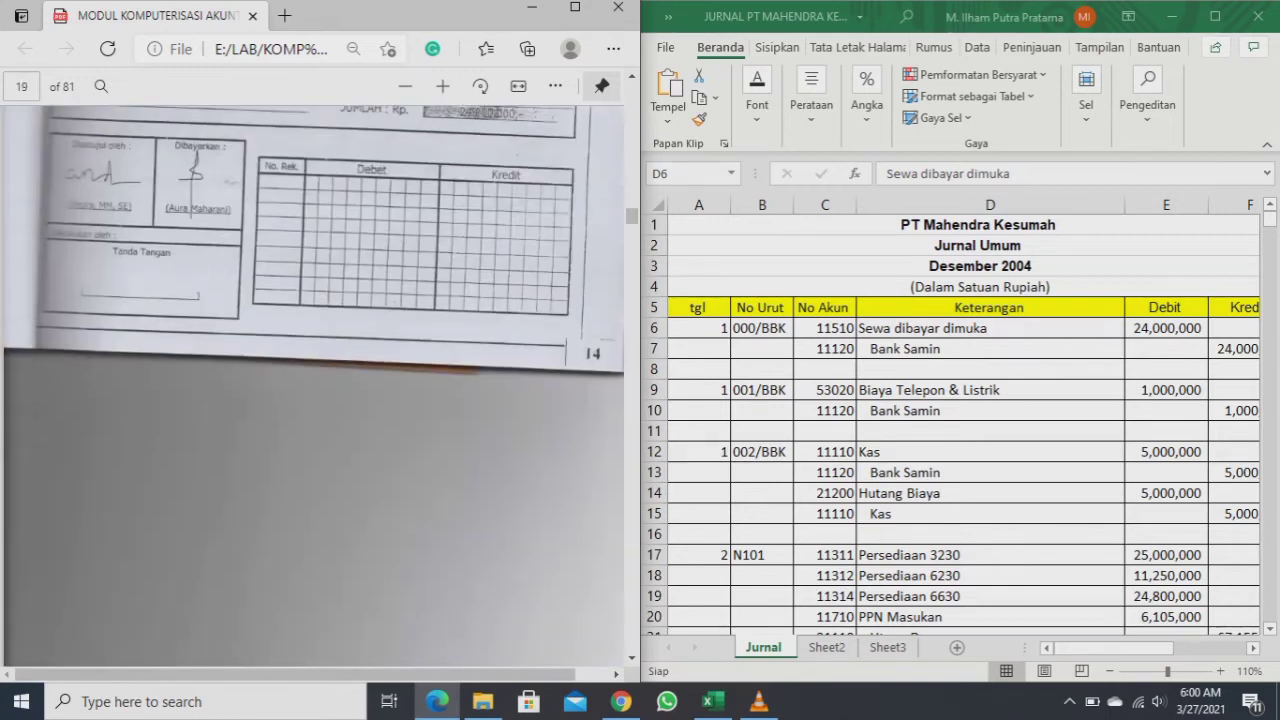
{"action": "scroll", "coordinate": [313, 385], "scroll_direction": "up", "scroll_amount": 2}
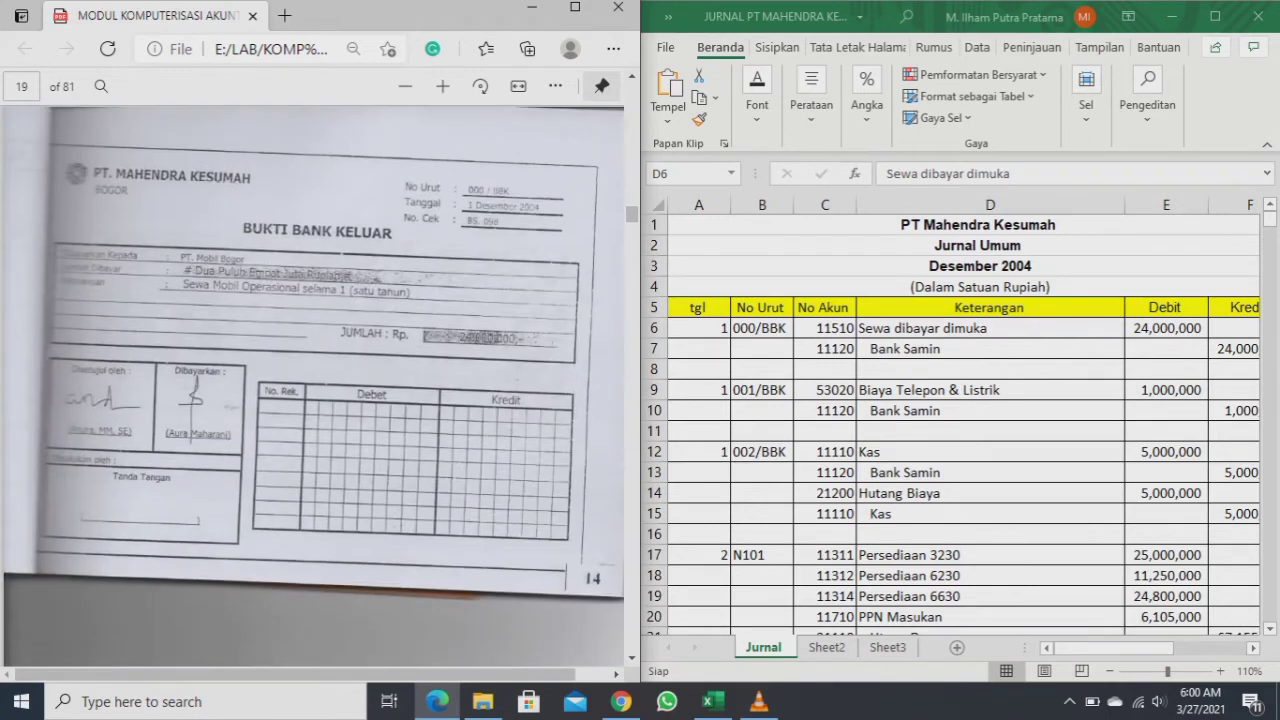
- Switch to the Excel journal and compare row 6's description and debit amount with the 000/BBK voucher
{"action": "left_click", "coordinate": [990, 328]}
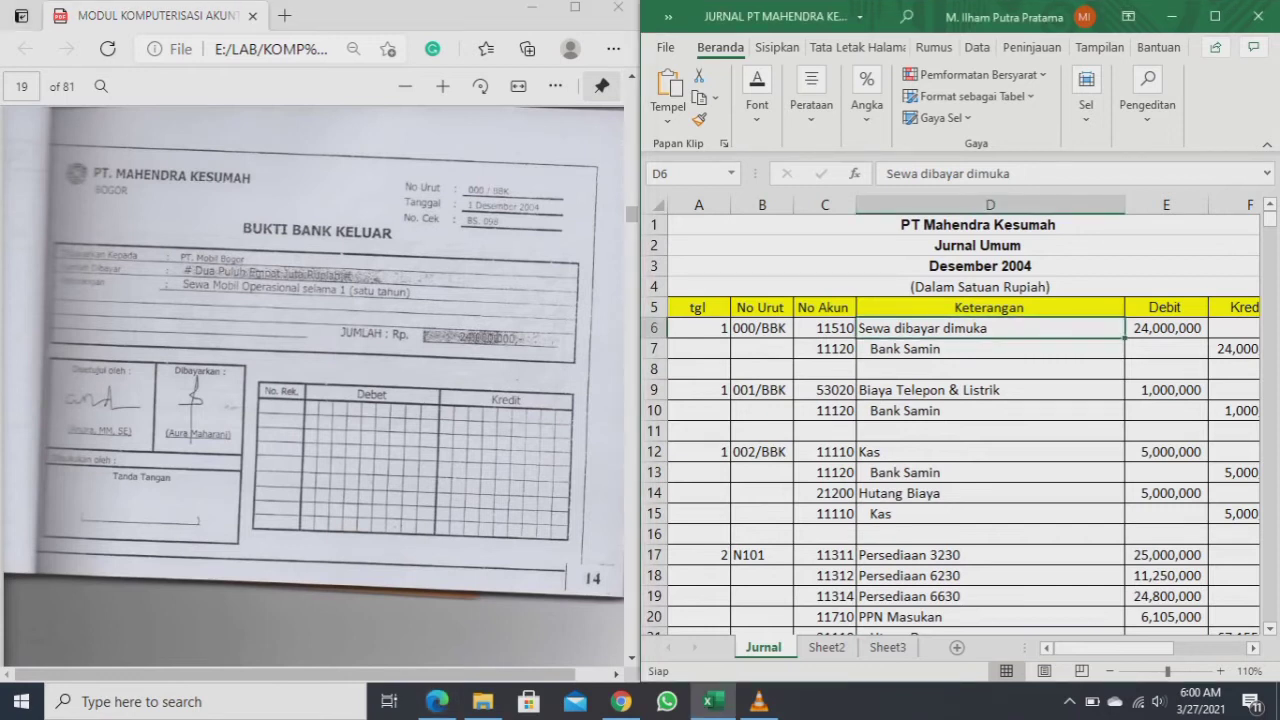
{"action": "left_click", "coordinate": [1166, 328]}
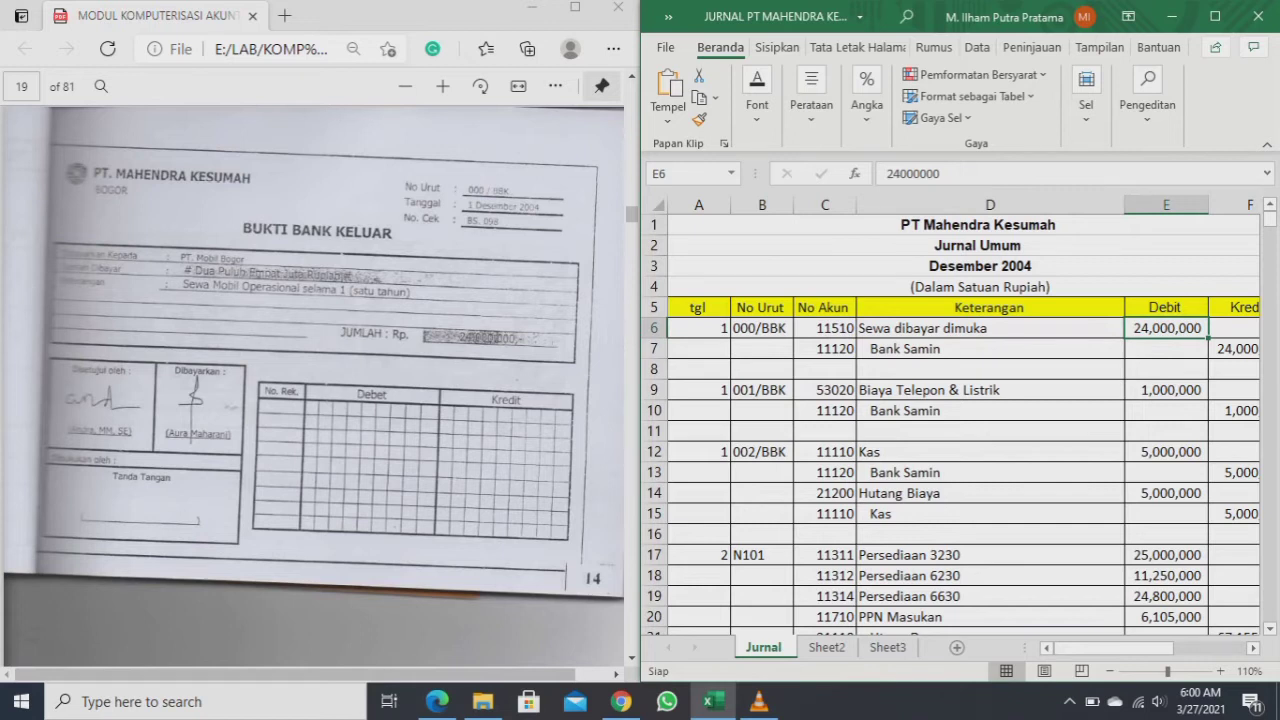
{"action": "left_click", "coordinate": [313, 385]}
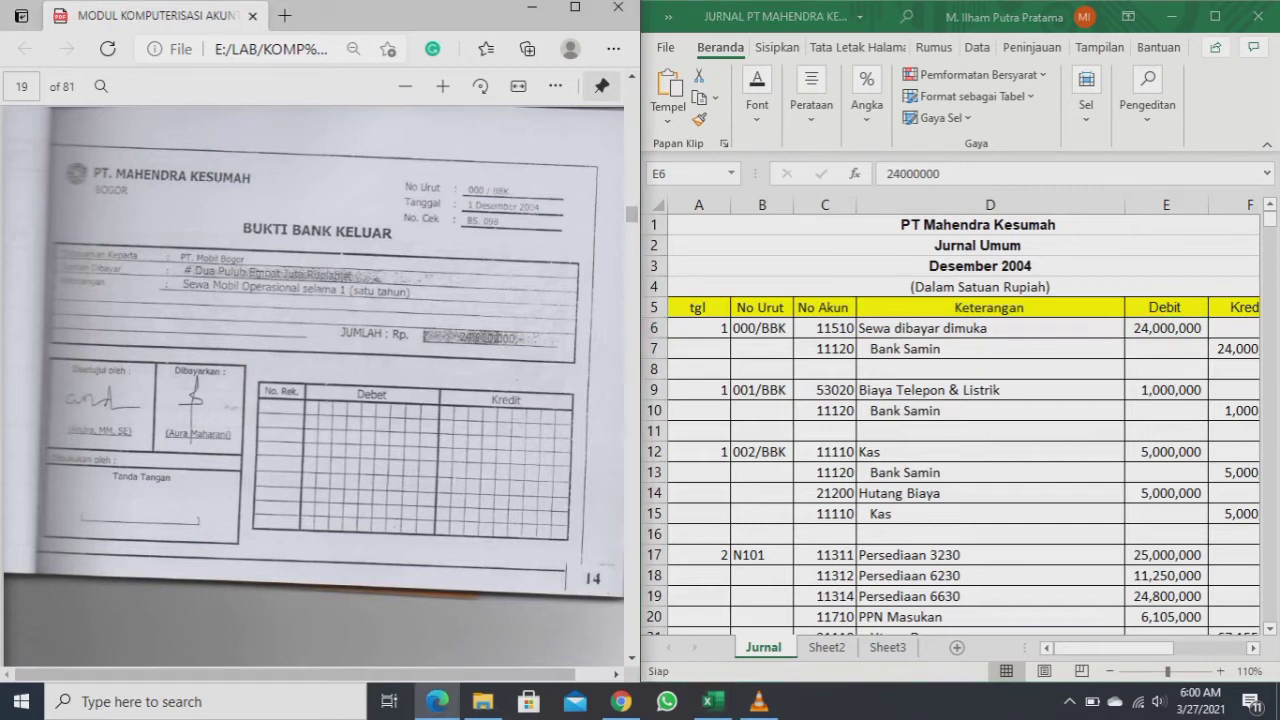
{"action": "key", "text": "alt+Tab"}
- Examine the Bank Samin credit line in row 7, from its description to its Kredit cell
{"action": "left_click", "coordinate": [990, 348]}
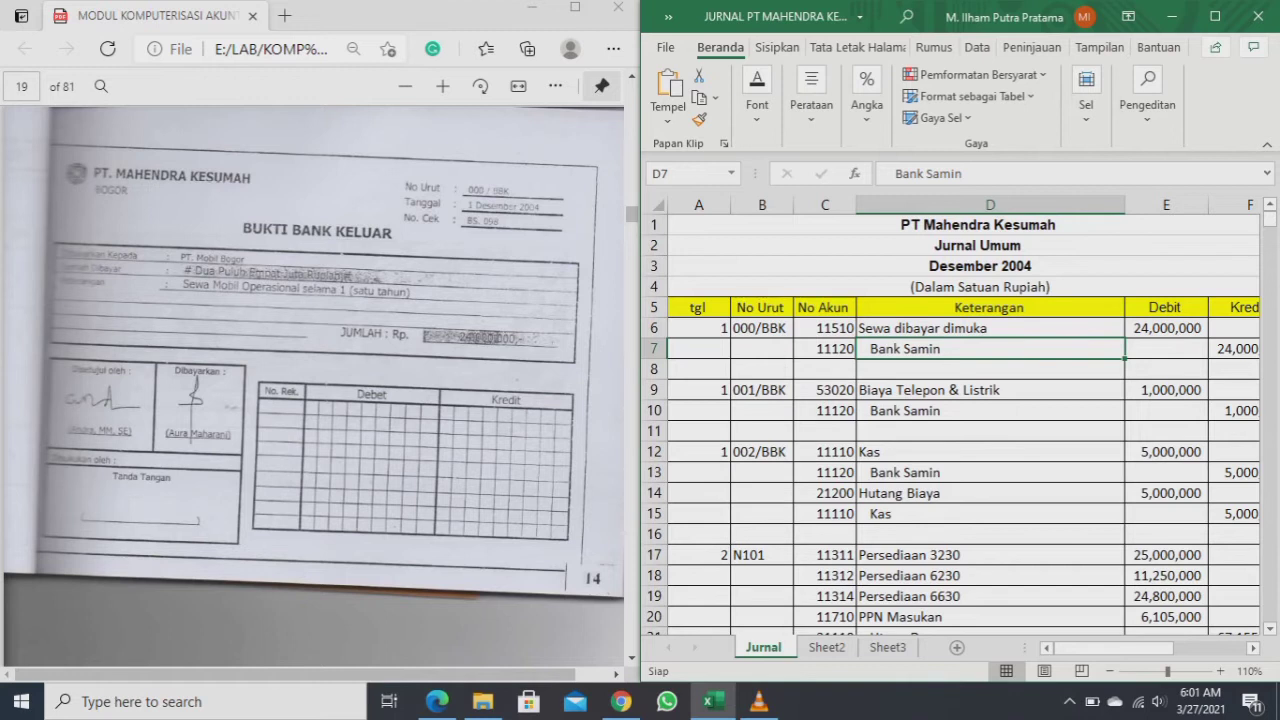
{"action": "key", "text": "Right"}
{"action": "key", "text": "Right"}
{"action": "key", "text": "Left"}
{"action": "key", "text": "Left"}
{"action": "key", "text": "Left"}
{"action": "key", "text": "Left"}
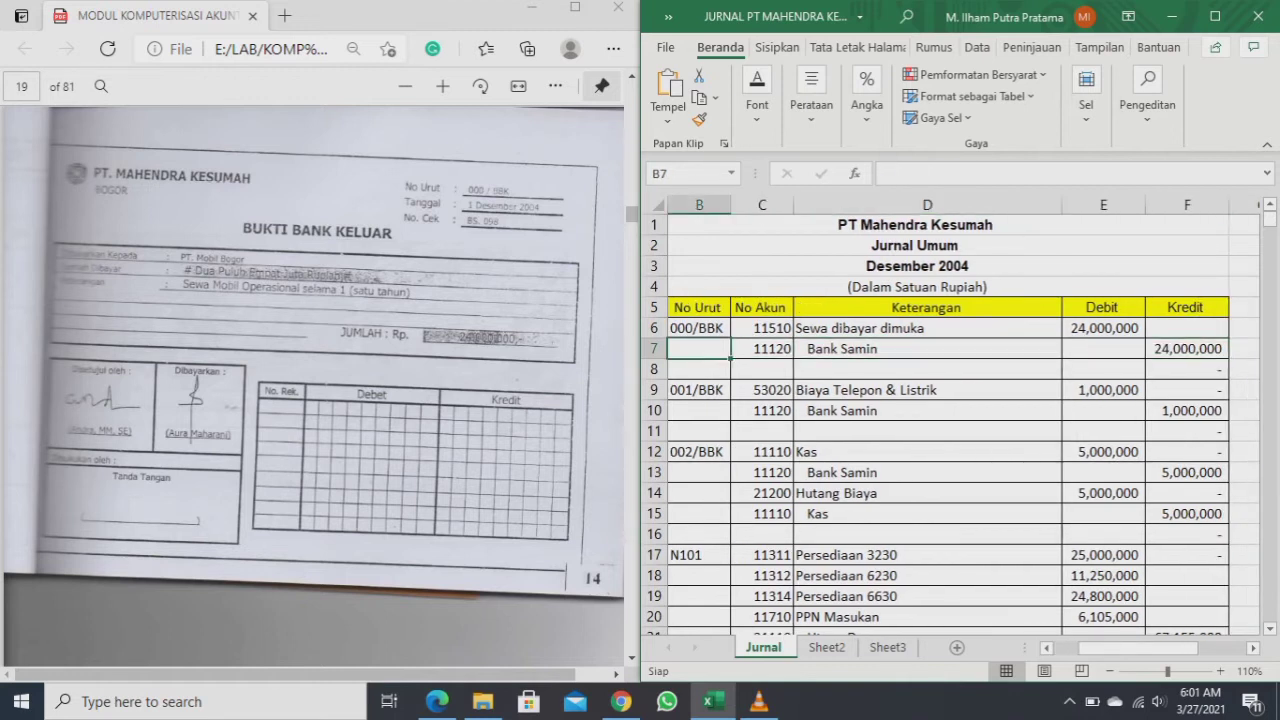
{"action": "key", "text": "Left"}
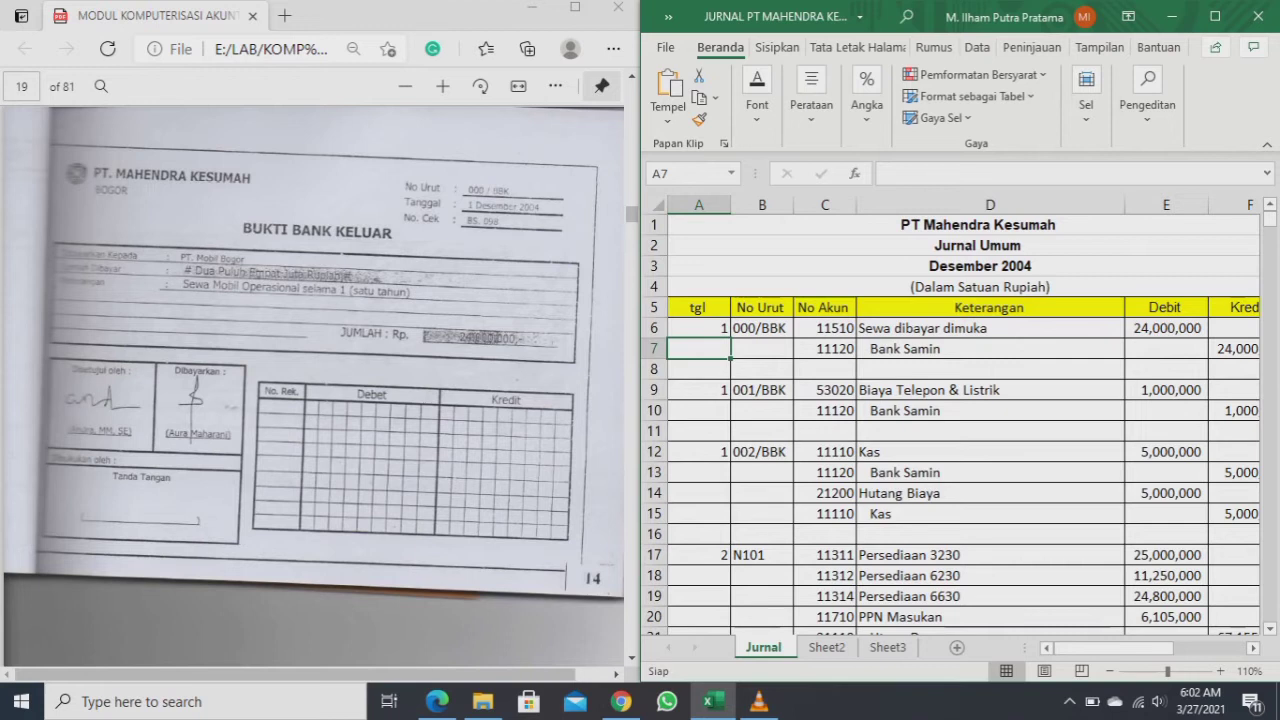
{"action": "left_click", "coordinate": [1234, 348]}
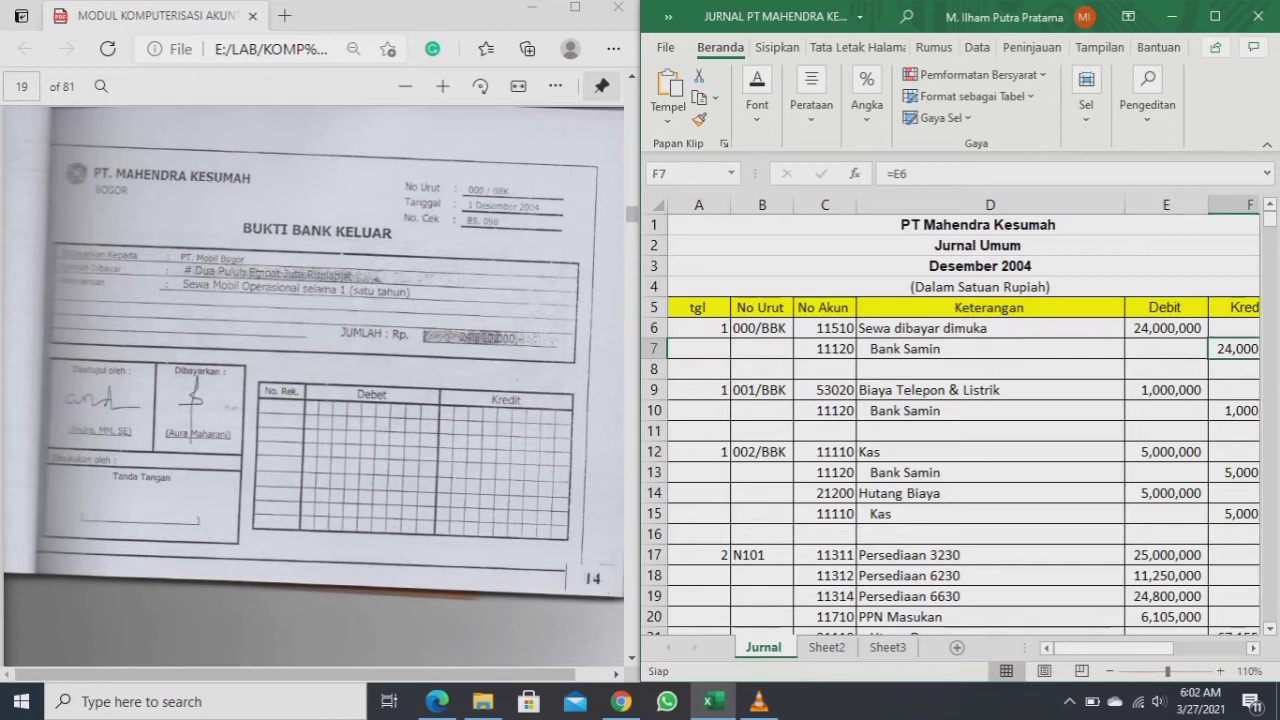
- Review the Sewa dibayar dimuka debit line in row 6 again, covering its date, voucher number, account number, description and debit amount
{"action": "key", "text": "Left"}
{"action": "key", "text": "Left"}
{"action": "key", "text": "Up"}
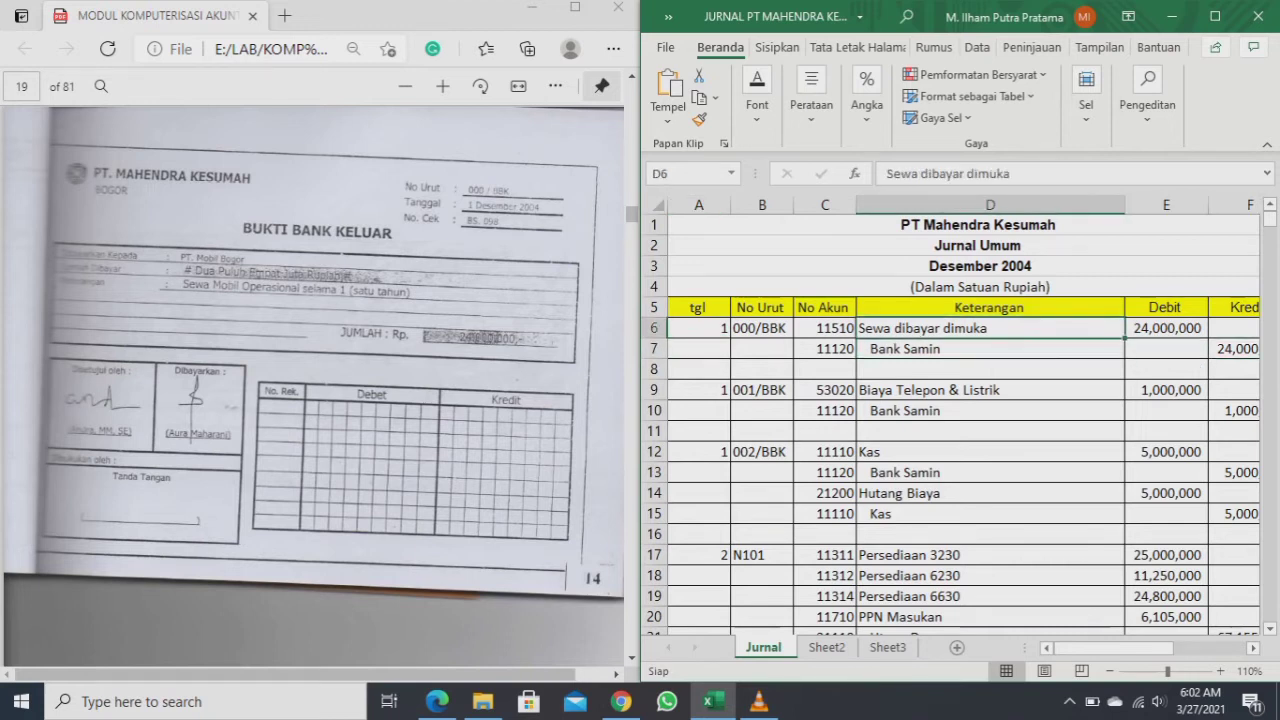
{"action": "key", "text": "Right"}
{"action": "key", "text": "Left"}
{"action": "key", "text": "Right"}
{"action": "key", "text": "Left"}
{"action": "key", "text": "Left"}
{"action": "key", "text": "Left"}
{"action": "key", "text": "Left"}
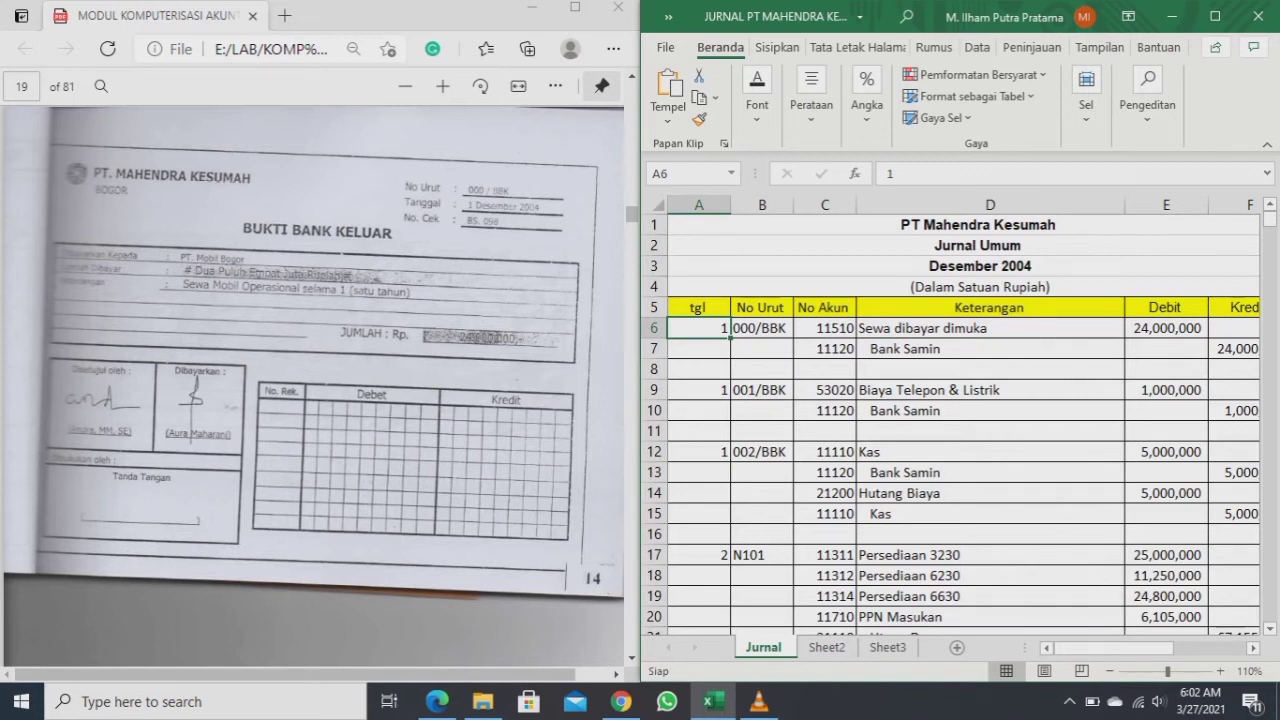
{"action": "key", "text": "Right"}
{"action": "key", "text": "Right"}
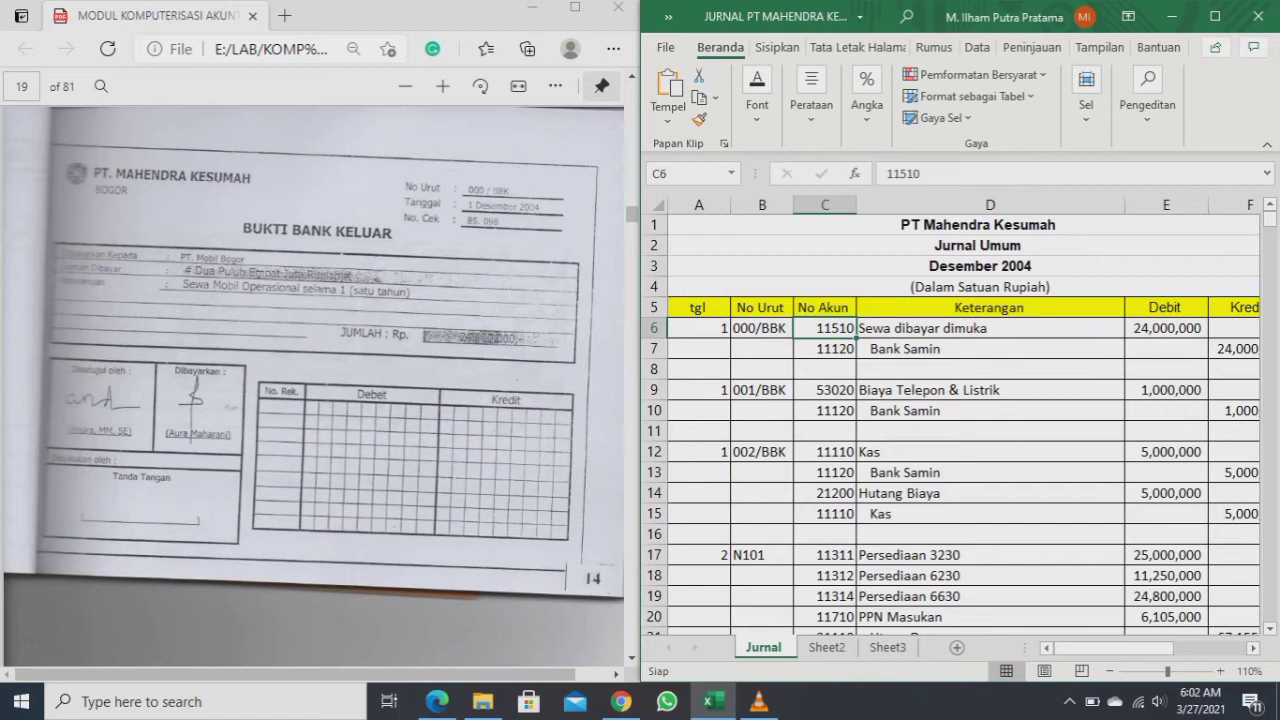
{"action": "key", "text": "Right"}
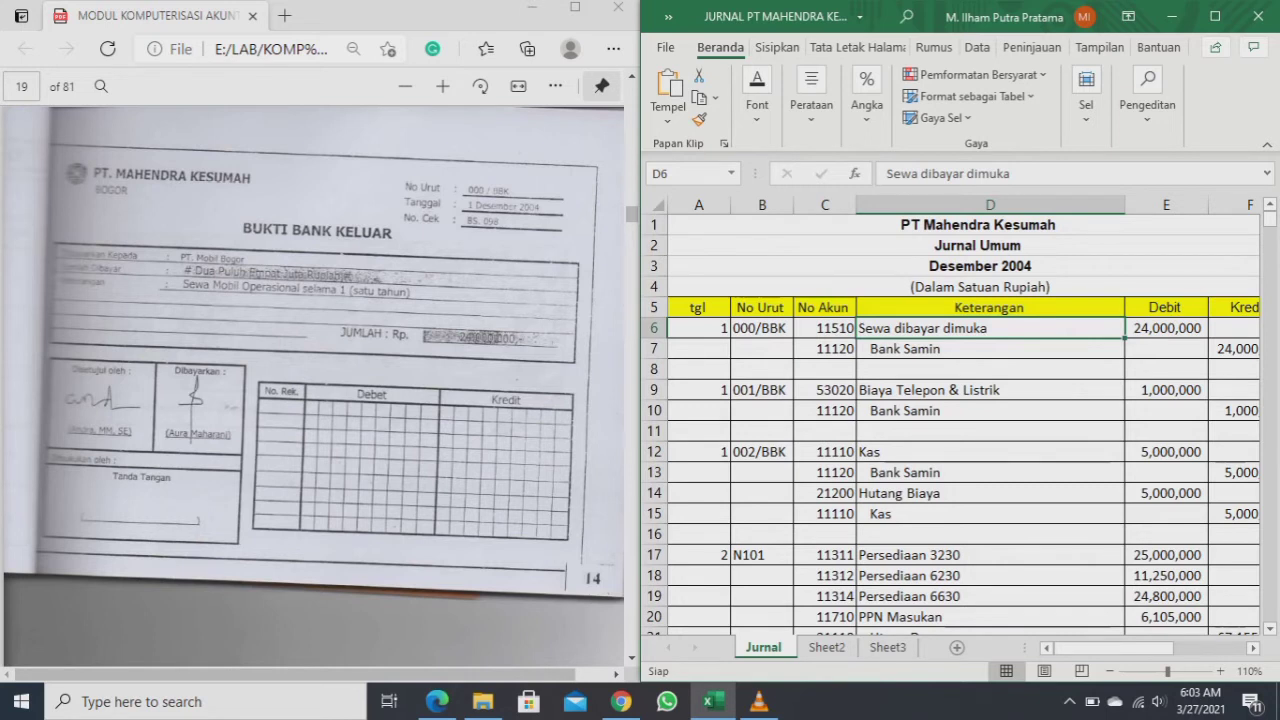
{"action": "left_click", "coordinate": [1166, 328]}
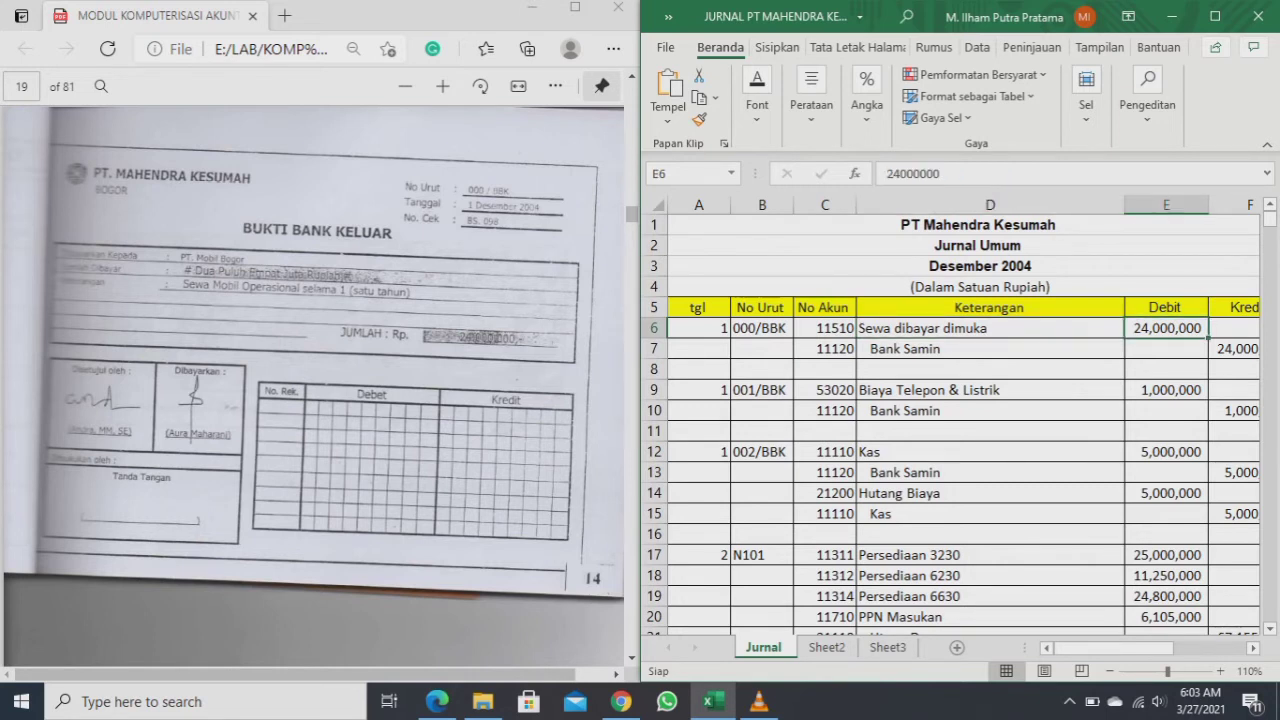
{"action": "left_click", "coordinate": [990, 328]}
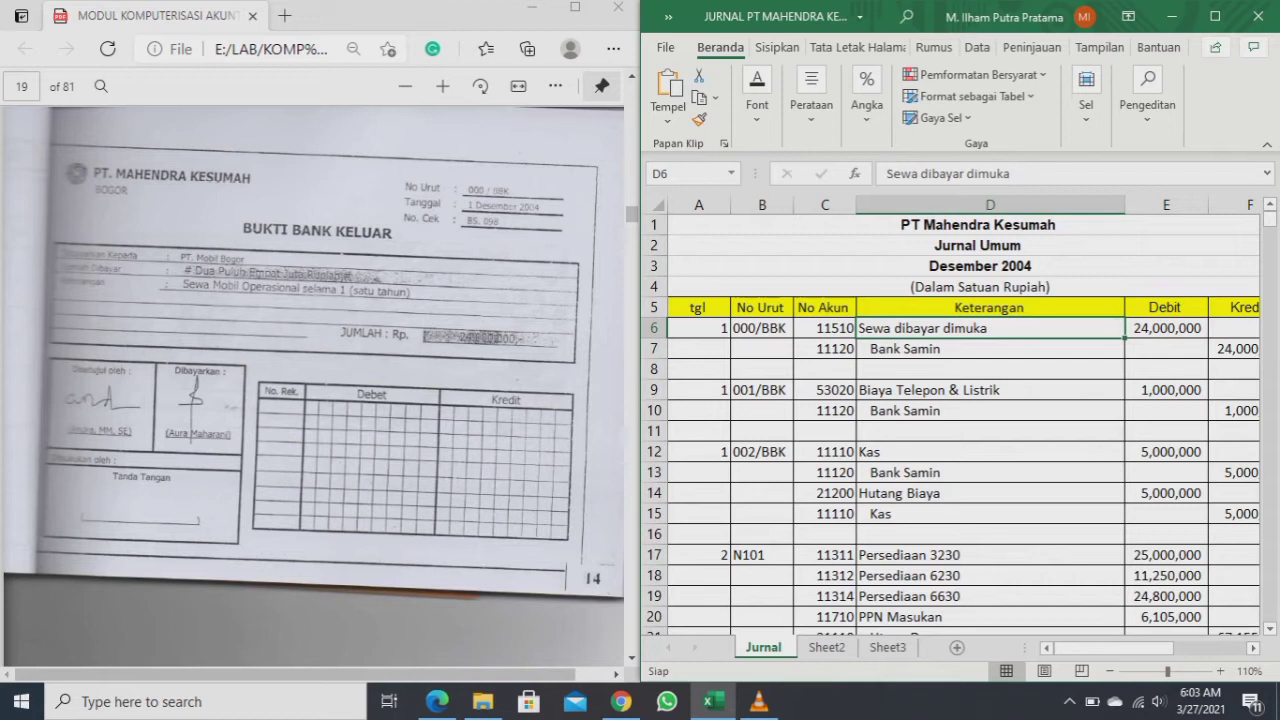
{"action": "left_click", "coordinate": [825, 328]}
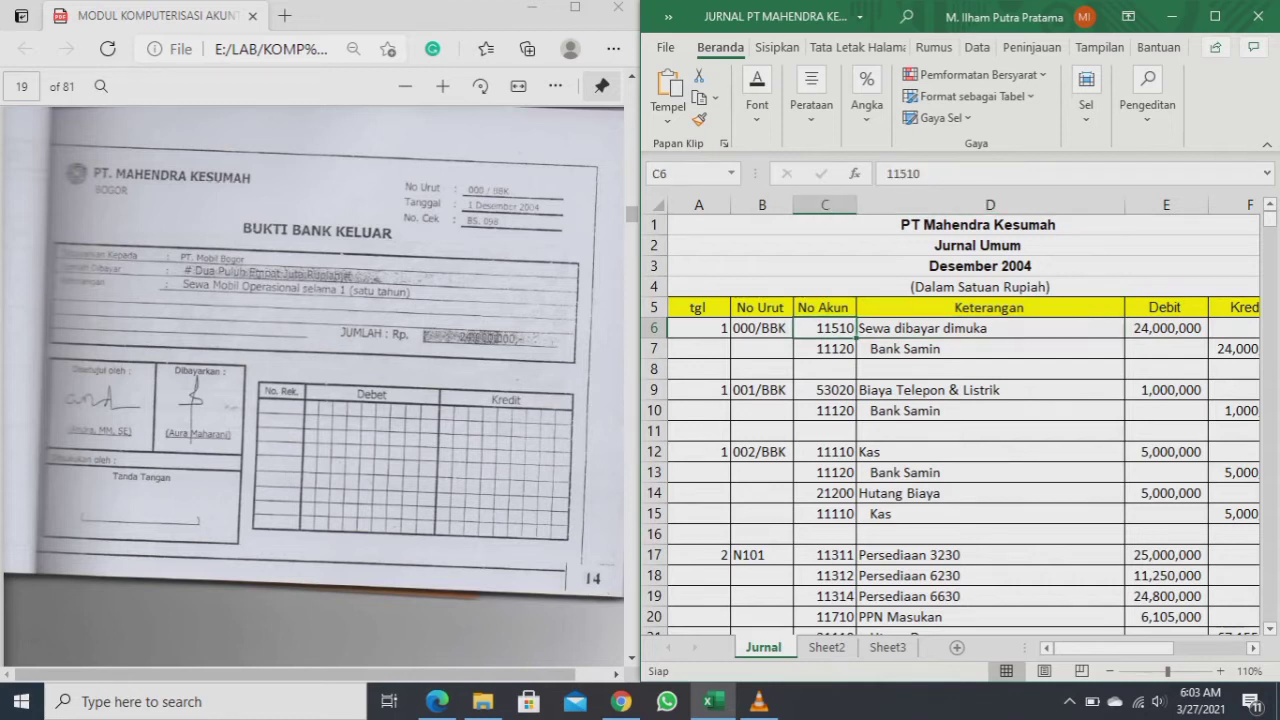
- Switch to the PDF module and find the account name and code list on page 14
{"action": "key", "text": "alt+Tab"}
{"action": "scroll", "coordinate": [313, 385], "scroll_direction": "up", "scroll_amount": 10}
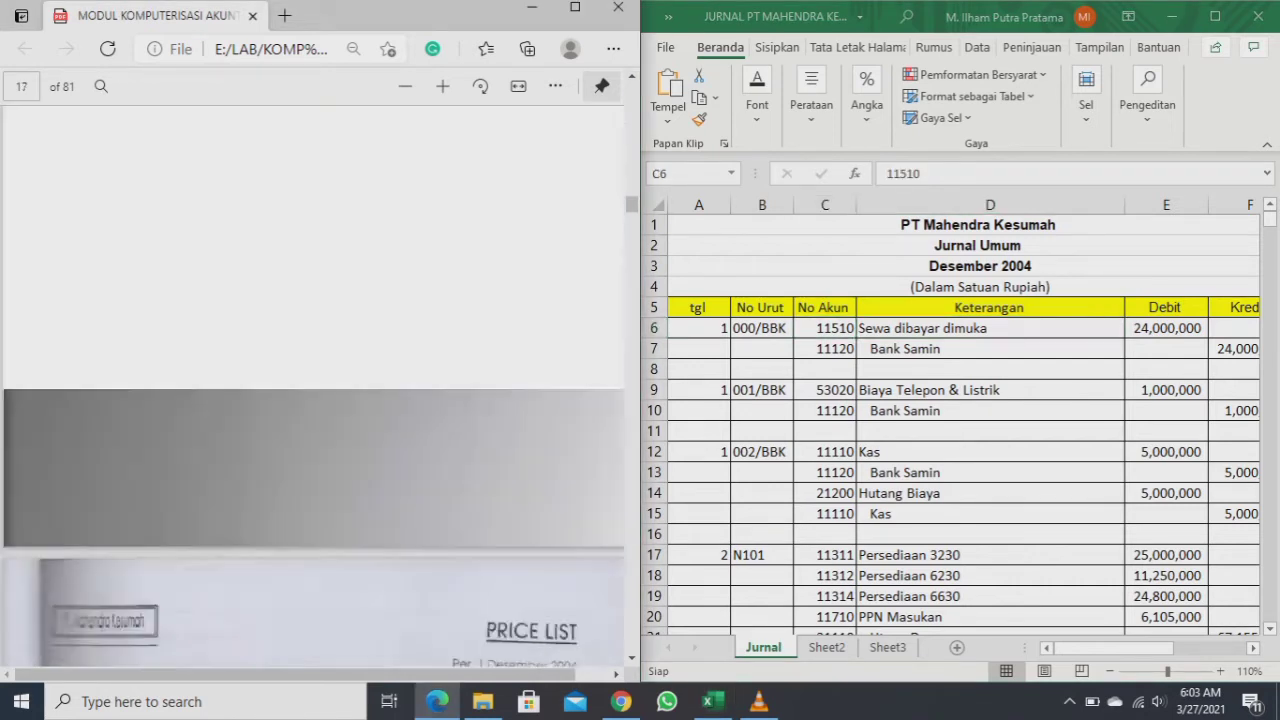
{"action": "scroll", "coordinate": [313, 385], "scroll_direction": "up", "scroll_amount": 10}
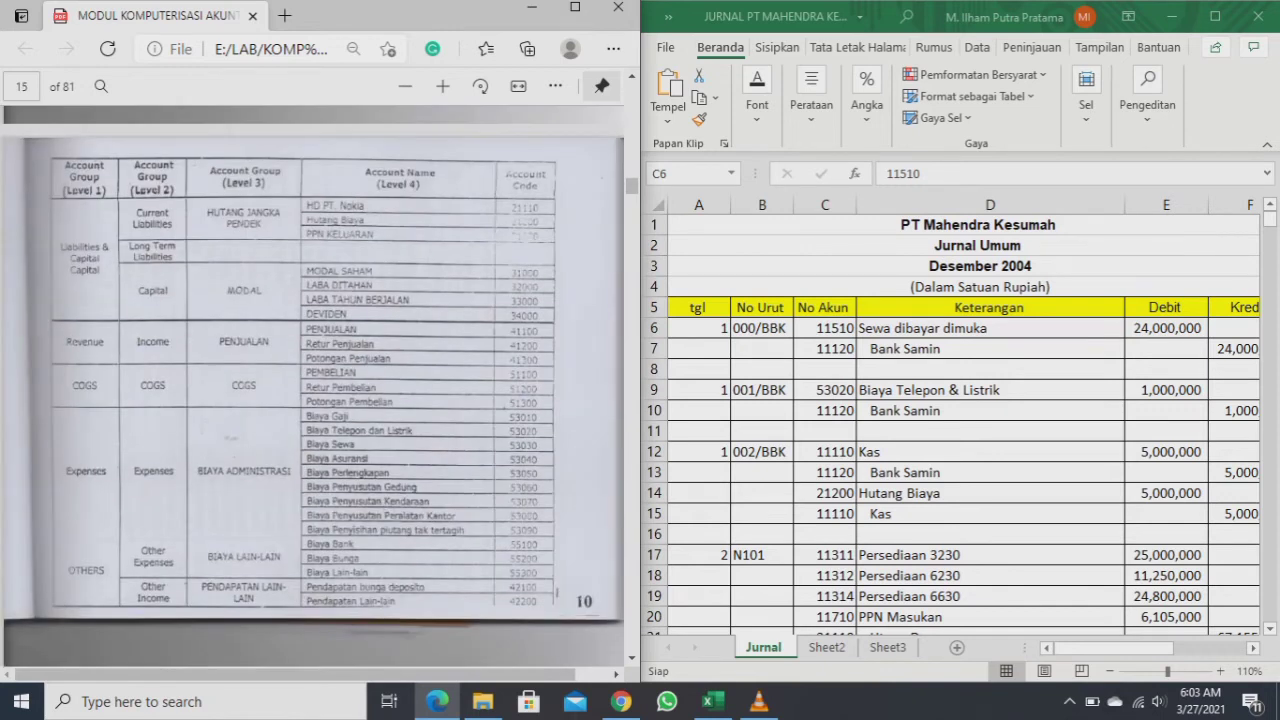
{"action": "scroll", "coordinate": [313, 385], "scroll_direction": "up", "scroll_amount": 5}
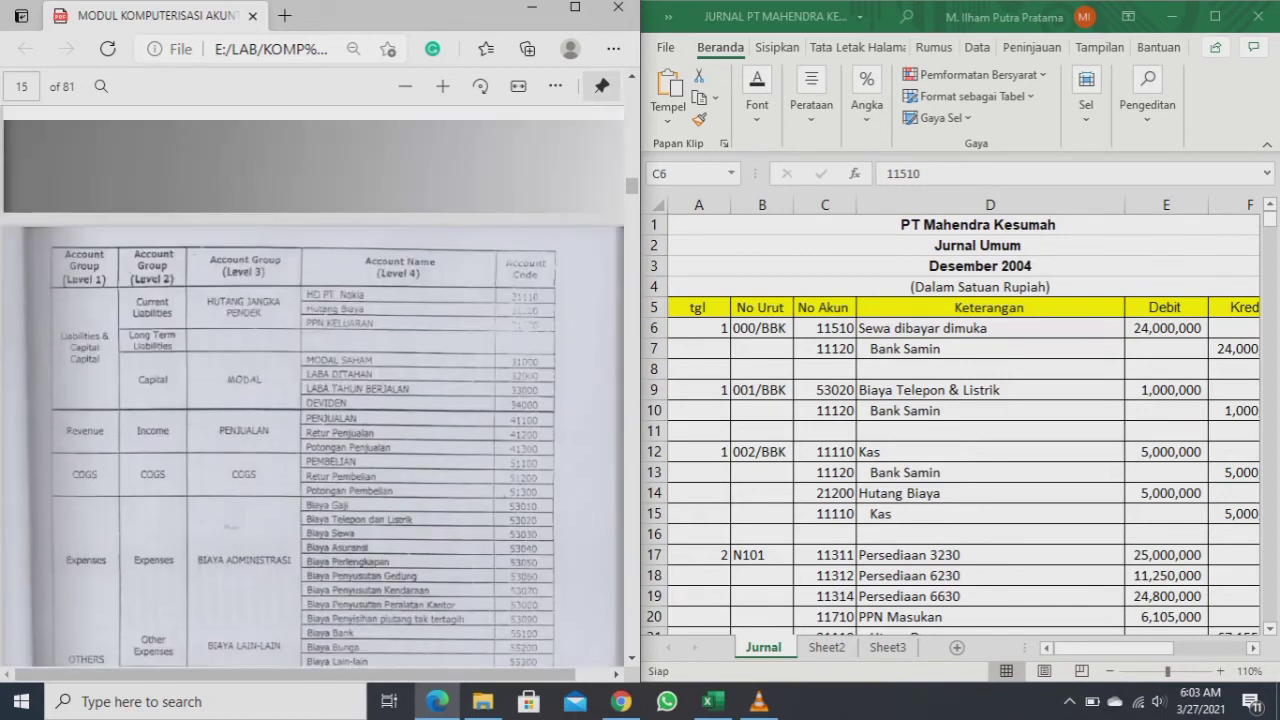
{"action": "scroll", "coordinate": [313, 385], "scroll_direction": "up", "scroll_amount": 8}
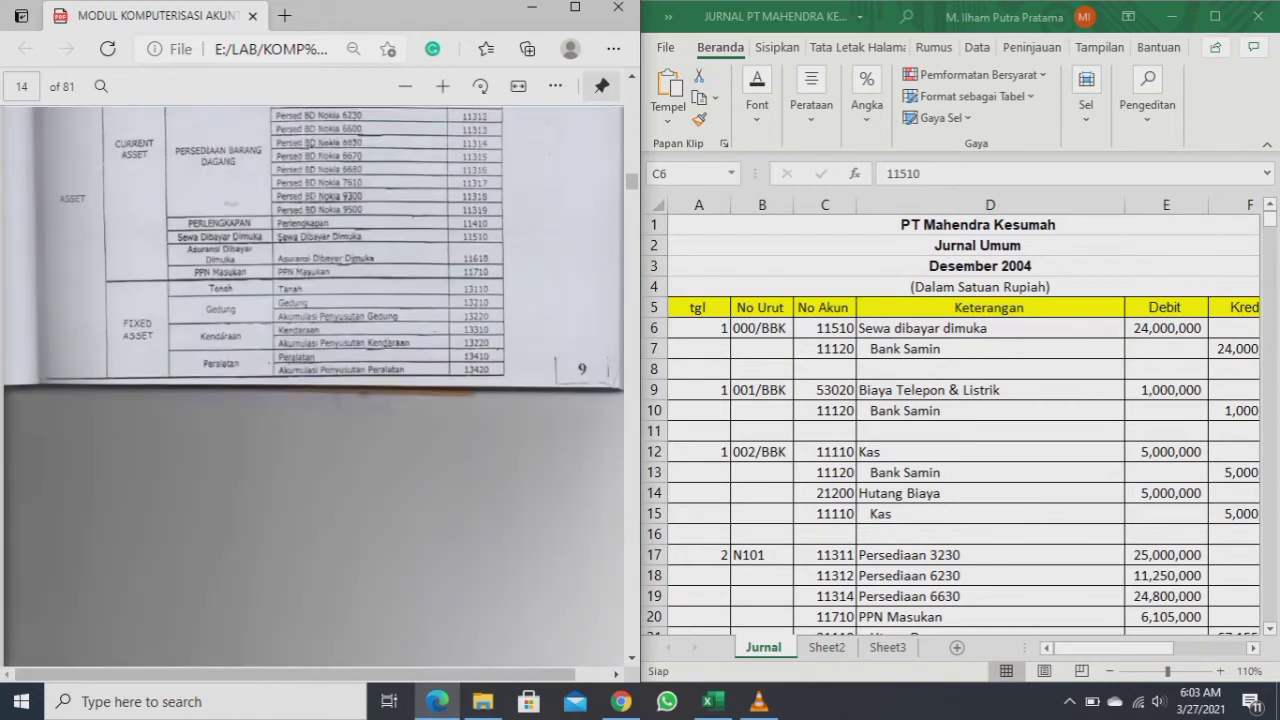
{"action": "scroll", "coordinate": [313, 385], "scroll_direction": "up", "scroll_amount": 1}
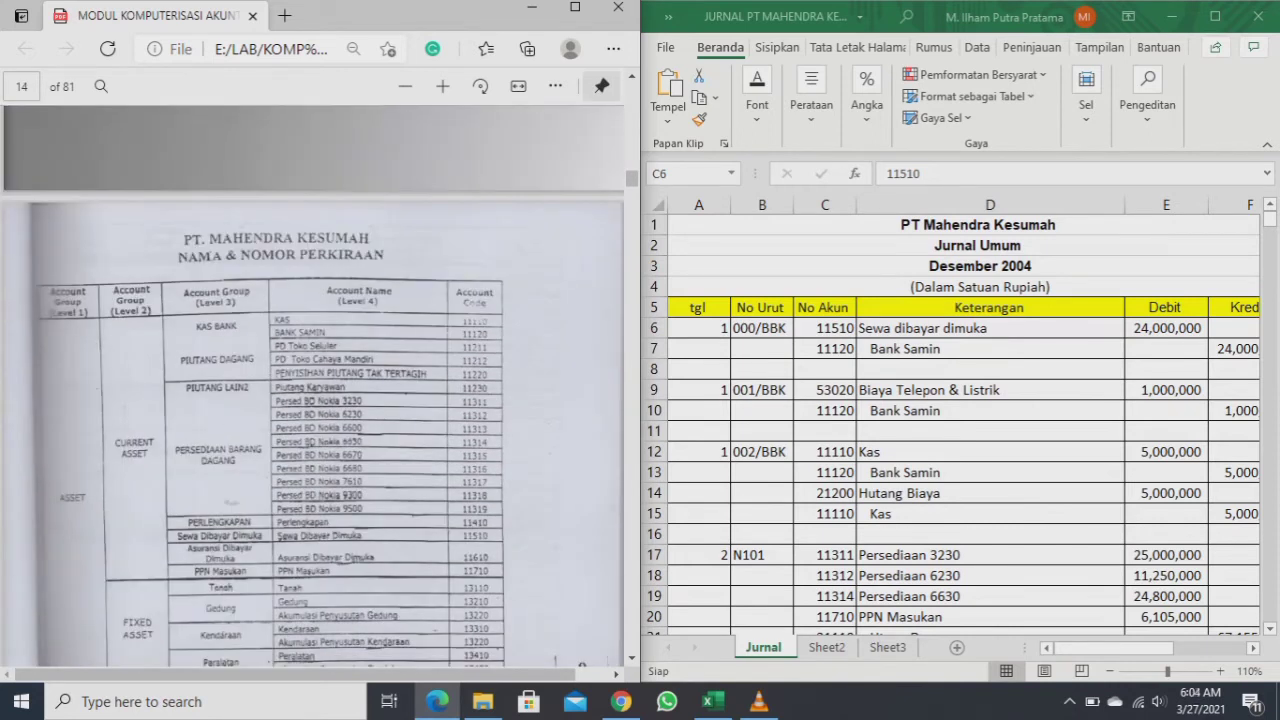
{"action": "scroll", "coordinate": [313, 385], "scroll_direction": "down", "scroll_amount": 1}
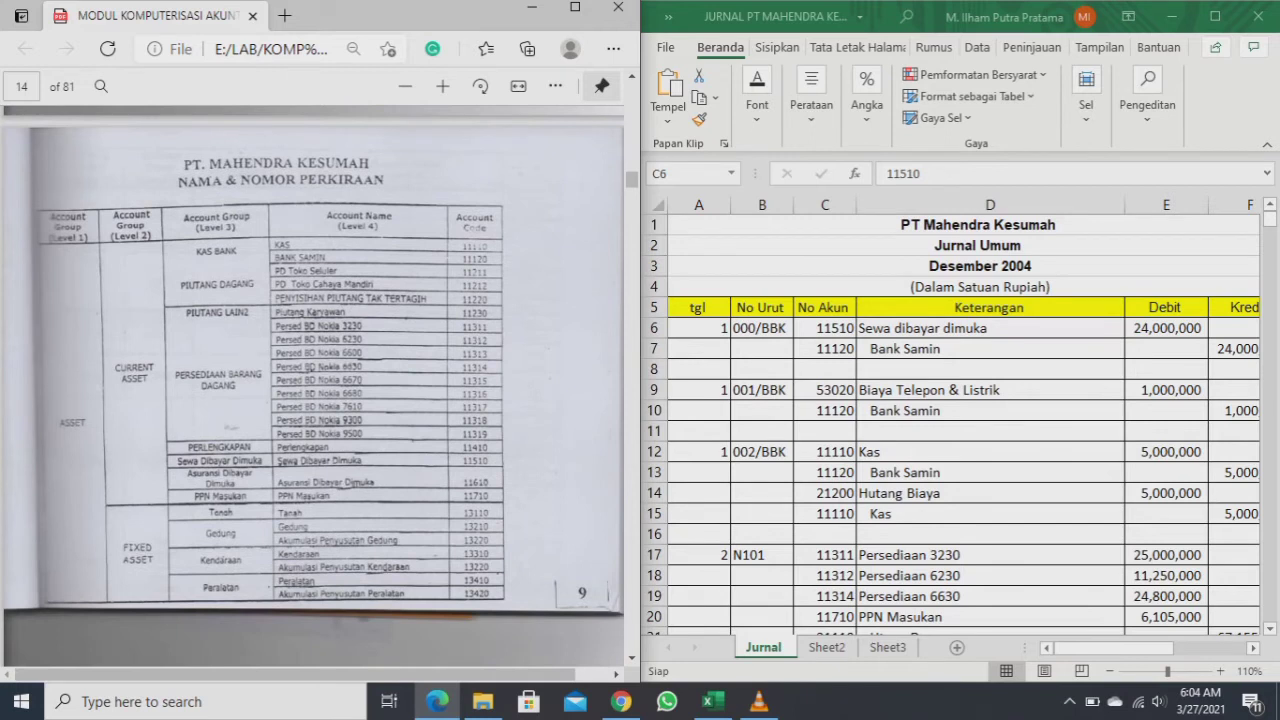
- Compare the account numbers in C6 and C7 with the Sewa Dibayar Dimuka and Bank Samin codes in the PDF's account list
{"action": "left_click", "coordinate": [825, 328]}
{"action": "left_click", "coordinate": [825, 349]}
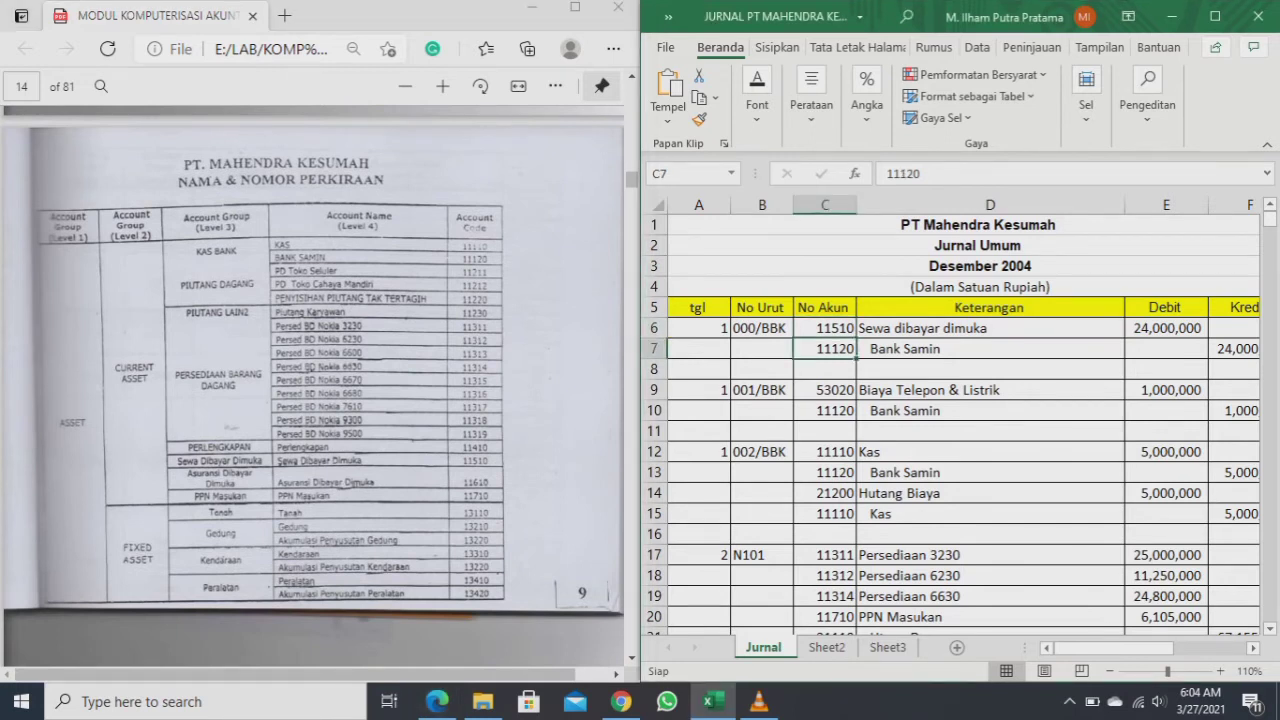
{"action": "left_click", "coordinate": [313, 385]}
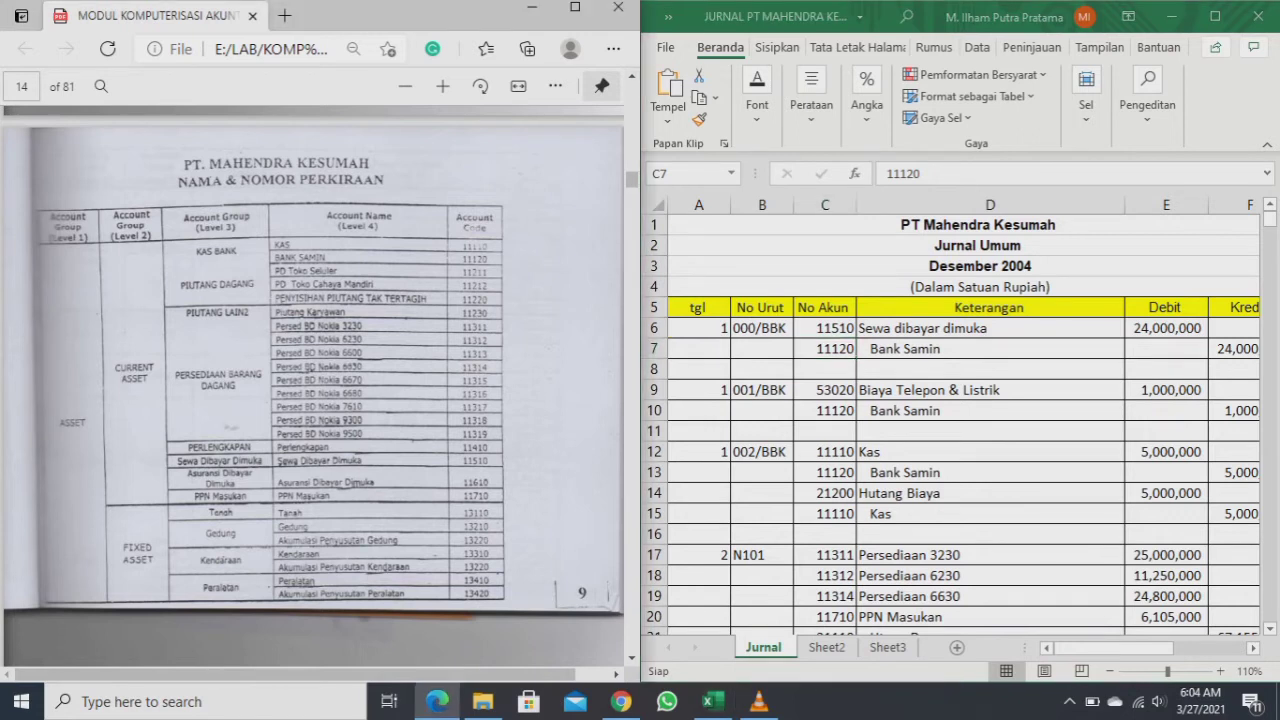
{"action": "scroll", "coordinate": [487, 461], "scroll_direction": "up", "scroll_amount": 2}
{"action": "scroll", "coordinate": [486, 465], "scroll_direction": "up", "scroll_amount": 4}
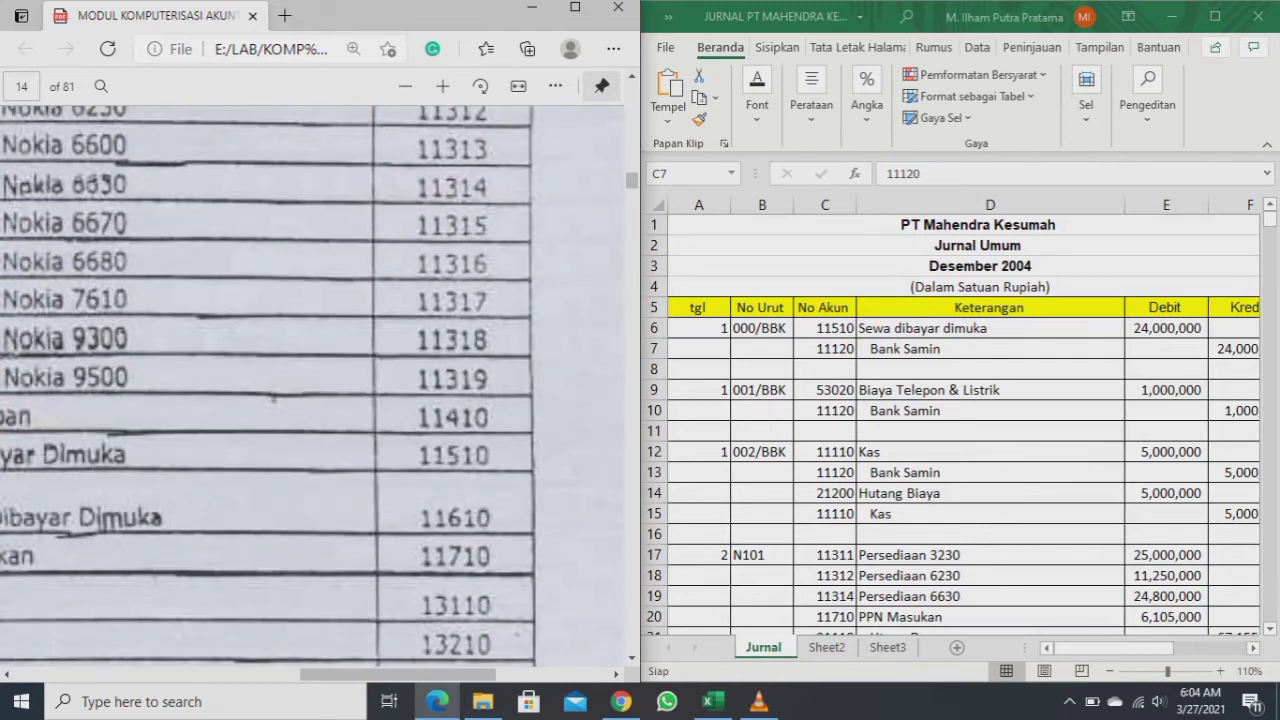
{"action": "scroll", "coordinate": [312, 390], "scroll_direction": "up", "scroll_amount": 4}
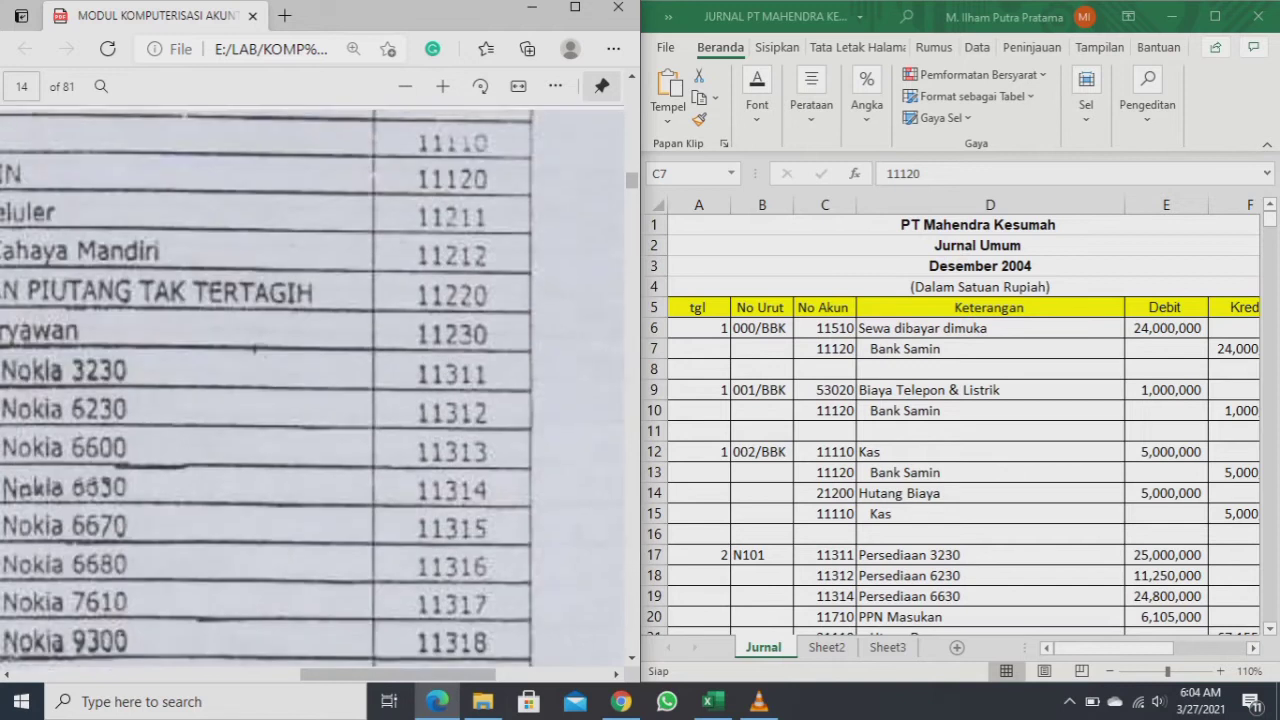
{"action": "scroll", "coordinate": [312, 390], "scroll_direction": "left", "scroll_amount": 2}
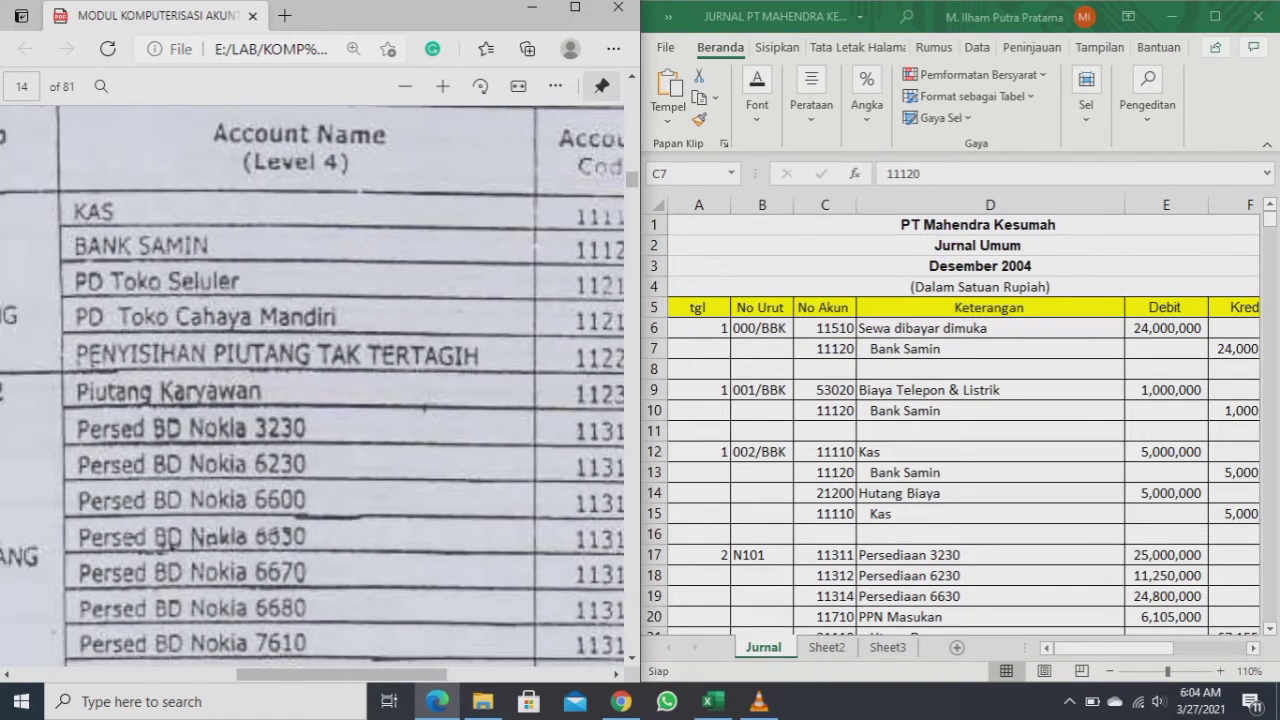
{"action": "scroll", "coordinate": [312, 387], "scroll_direction": "right", "scroll_amount": 1}
{"action": "scroll", "coordinate": [312, 387], "scroll_direction": "down", "scroll_amount": 1}
{"action": "scroll", "coordinate": [312, 387], "scroll_direction": "down", "scroll_amount": 2}
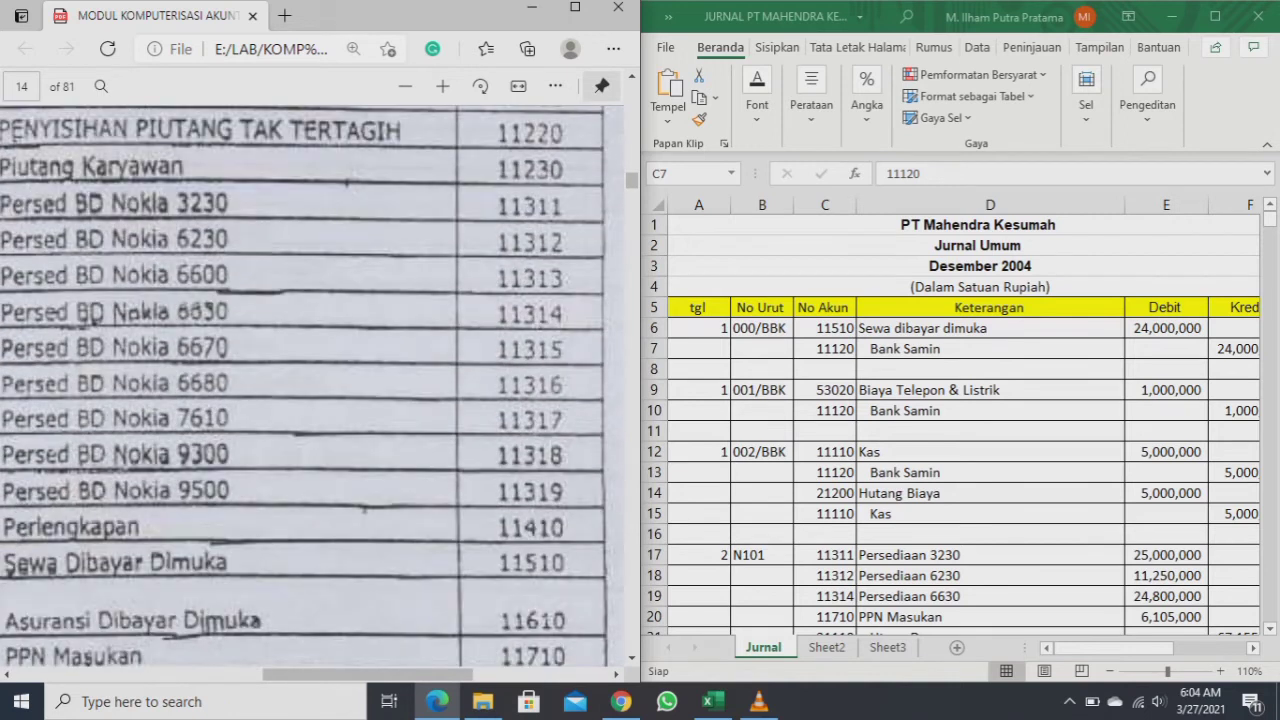
{"action": "scroll", "coordinate": [312, 387], "scroll_direction": "down", "scroll_amount": 5}
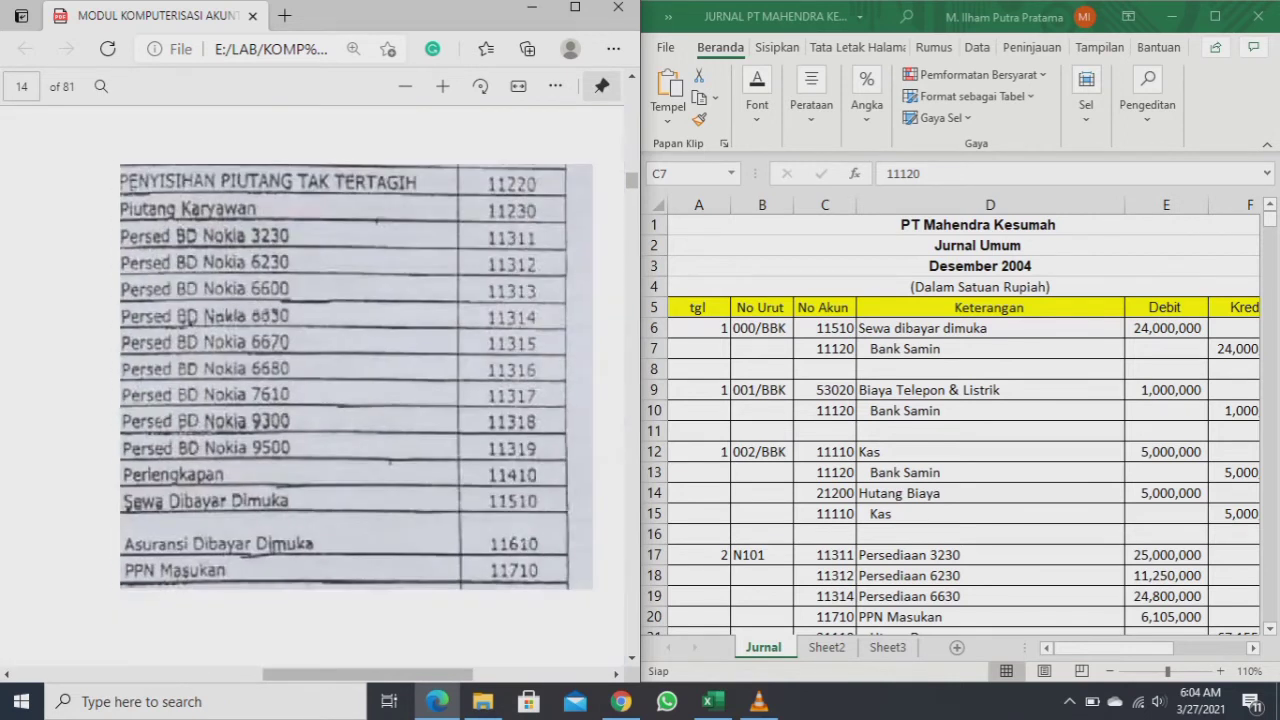
{"action": "scroll", "coordinate": [312, 387], "scroll_direction": "down", "scroll_amount": 1}
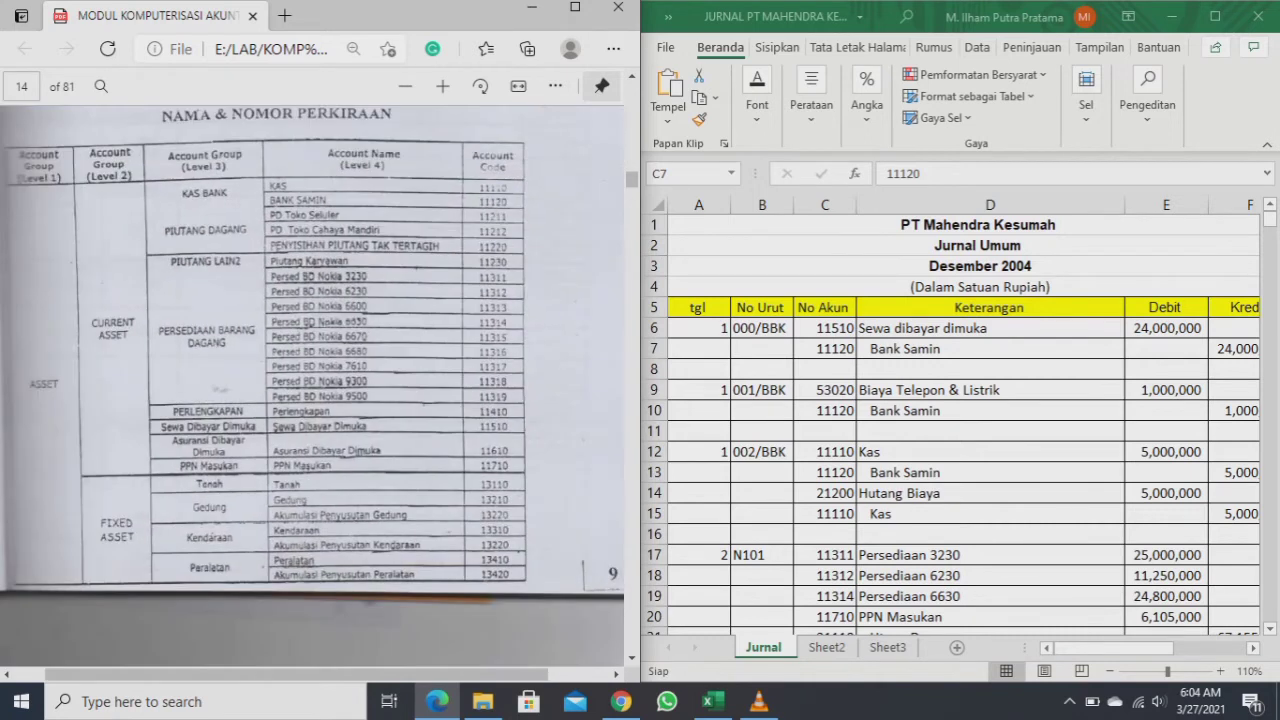
- Find the 000/BBK Bukti Bank Keluar voucher on page 19 of the PDF and review its payee, description and amount
{"action": "scroll", "coordinate": [312, 387], "scroll_direction": "down", "scroll_amount": 6}
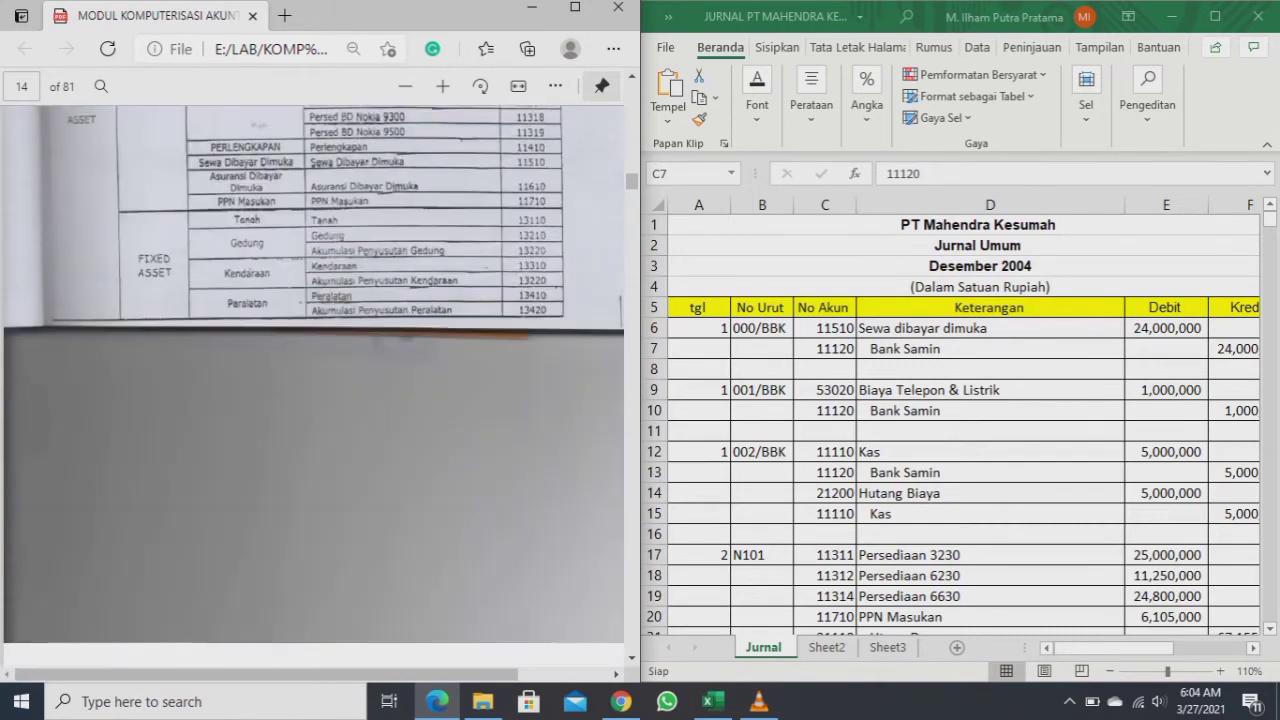
{"action": "scroll", "coordinate": [312, 387], "scroll_direction": "down", "scroll_amount": 8}
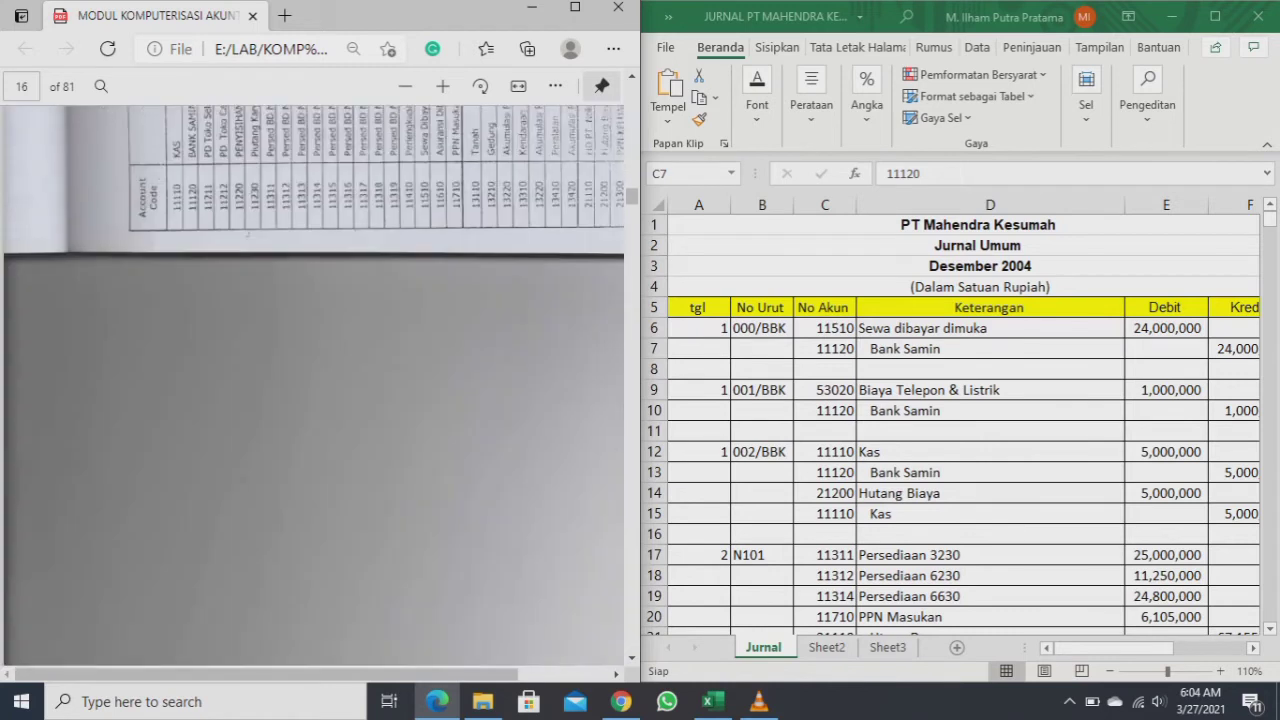
{"action": "scroll", "coordinate": [312, 387], "scroll_direction": "down", "scroll_amount": 8}
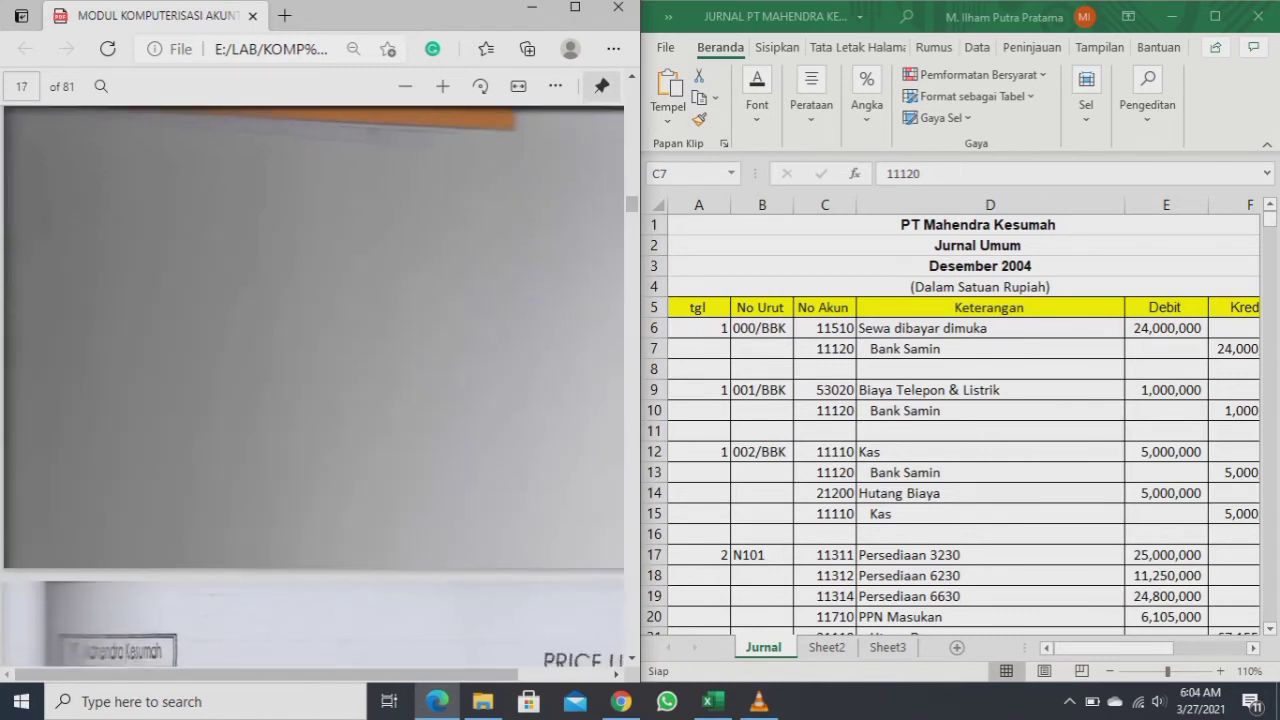
{"action": "scroll", "coordinate": [312, 387], "scroll_direction": "down", "scroll_amount": 8}
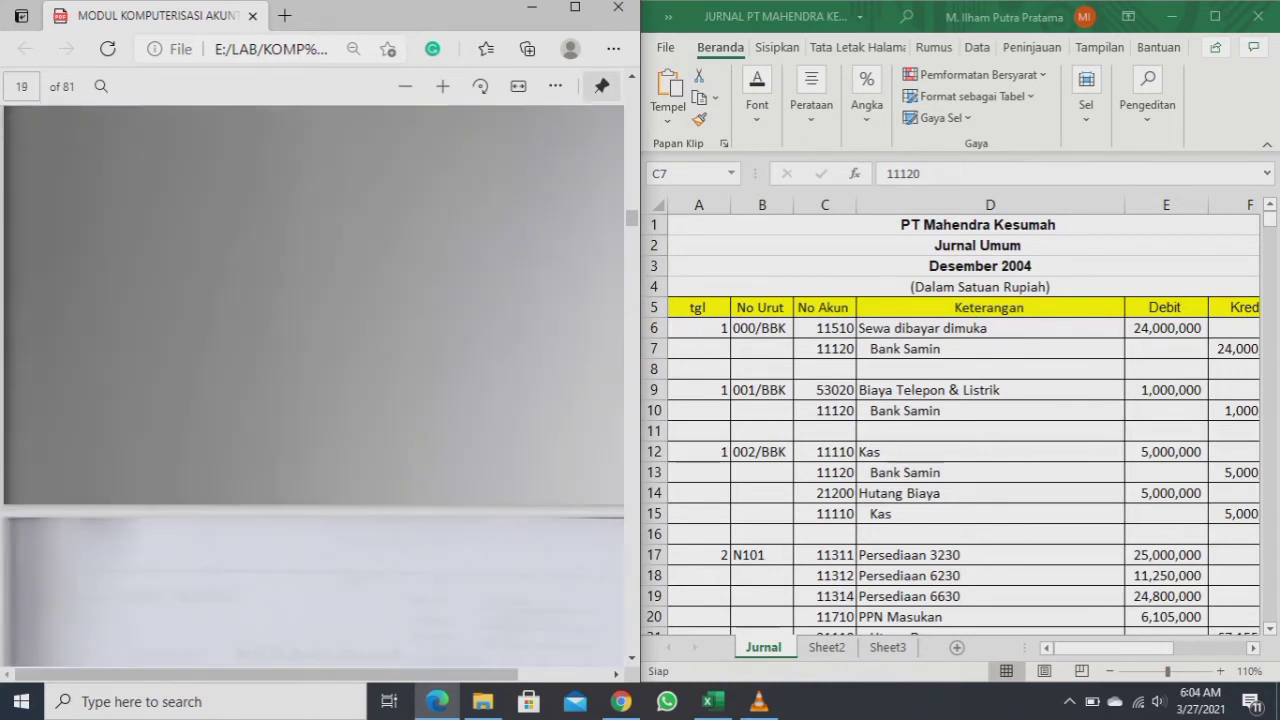
{"action": "scroll", "coordinate": [313, 387], "scroll_direction": "up", "scroll_amount": 5}
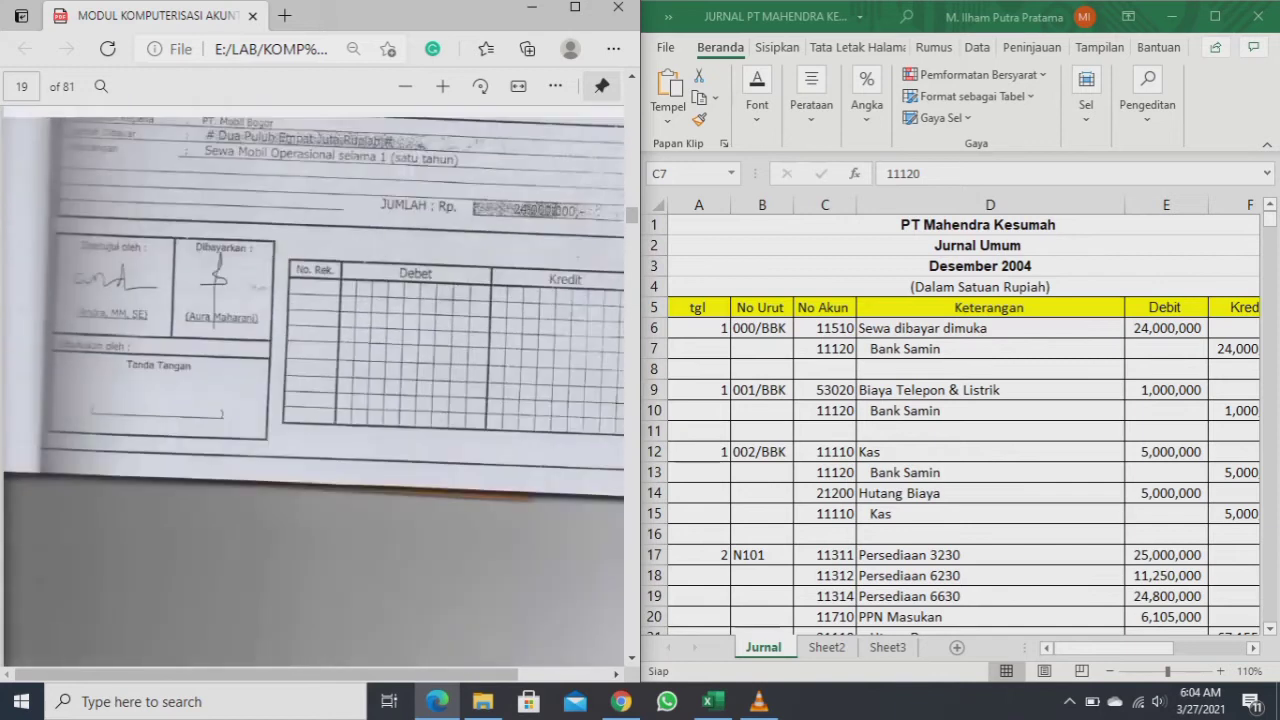
{"action": "scroll", "coordinate": [312, 387], "scroll_direction": "up", "scroll_amount": 2}
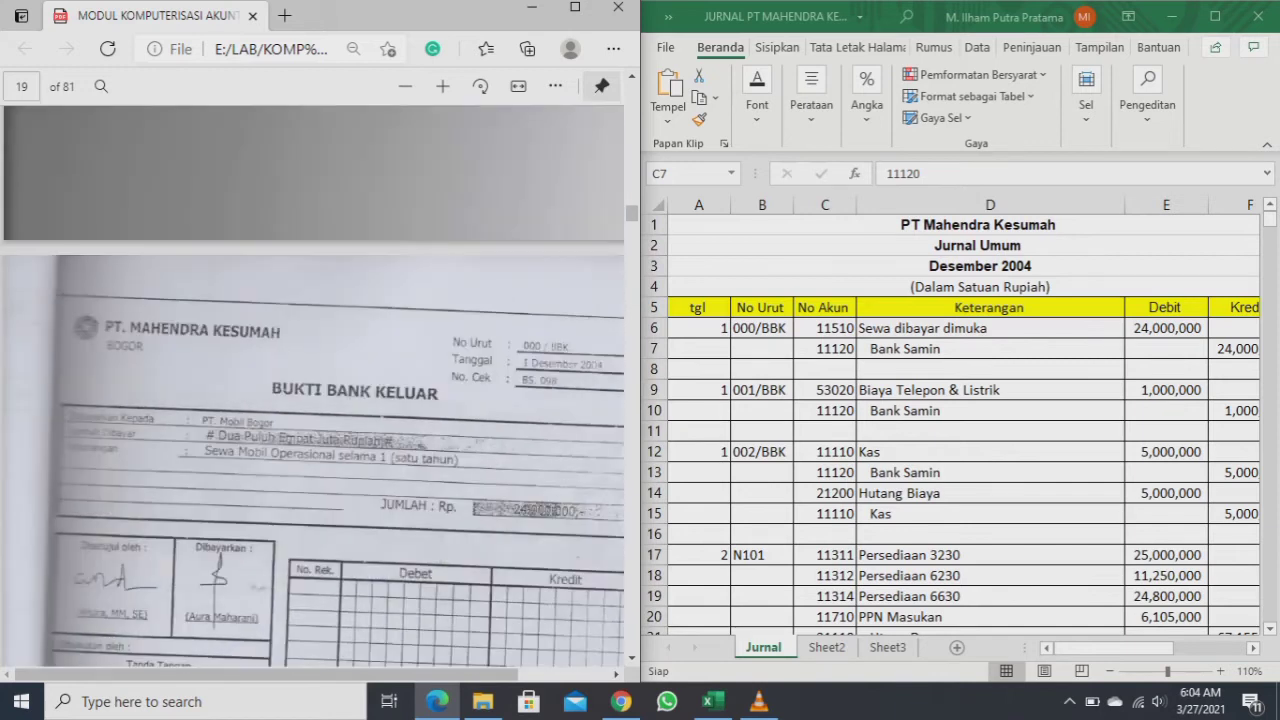
{"action": "scroll", "coordinate": [312, 387], "scroll_direction": "down", "scroll_amount": 1}
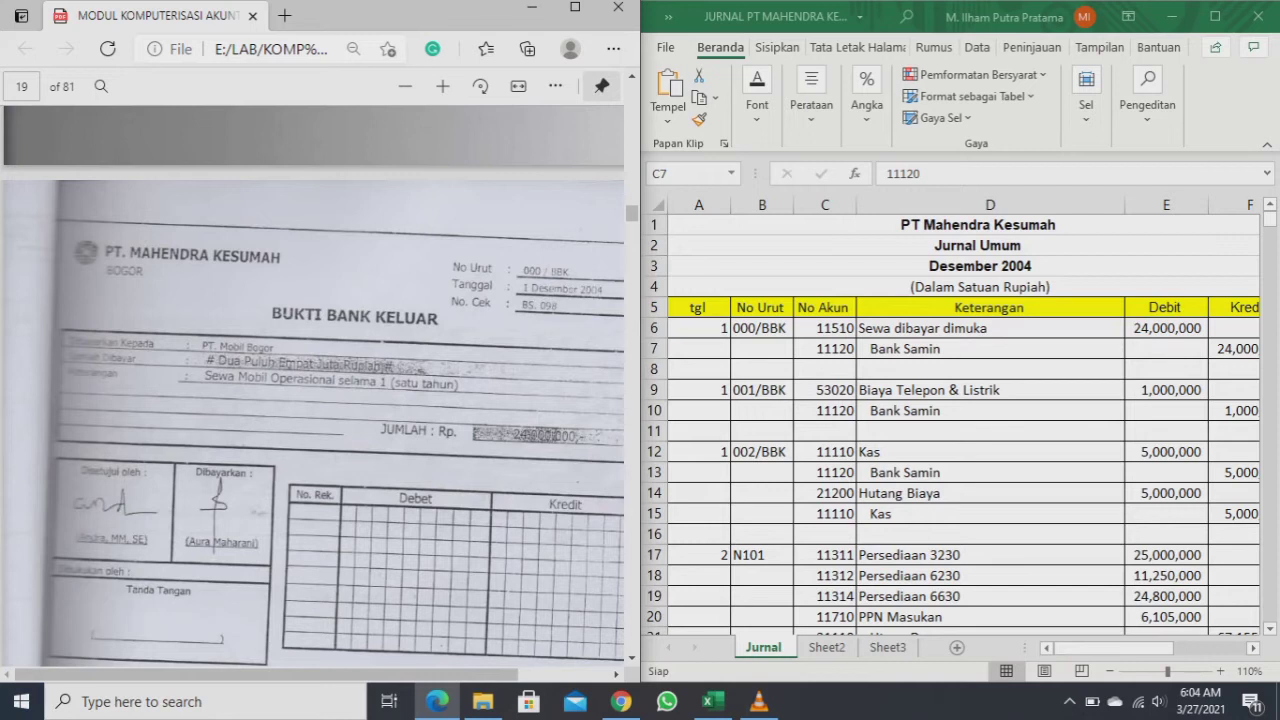
{"action": "scroll", "coordinate": [312, 345], "scroll_direction": "down", "scroll_amount": 1}
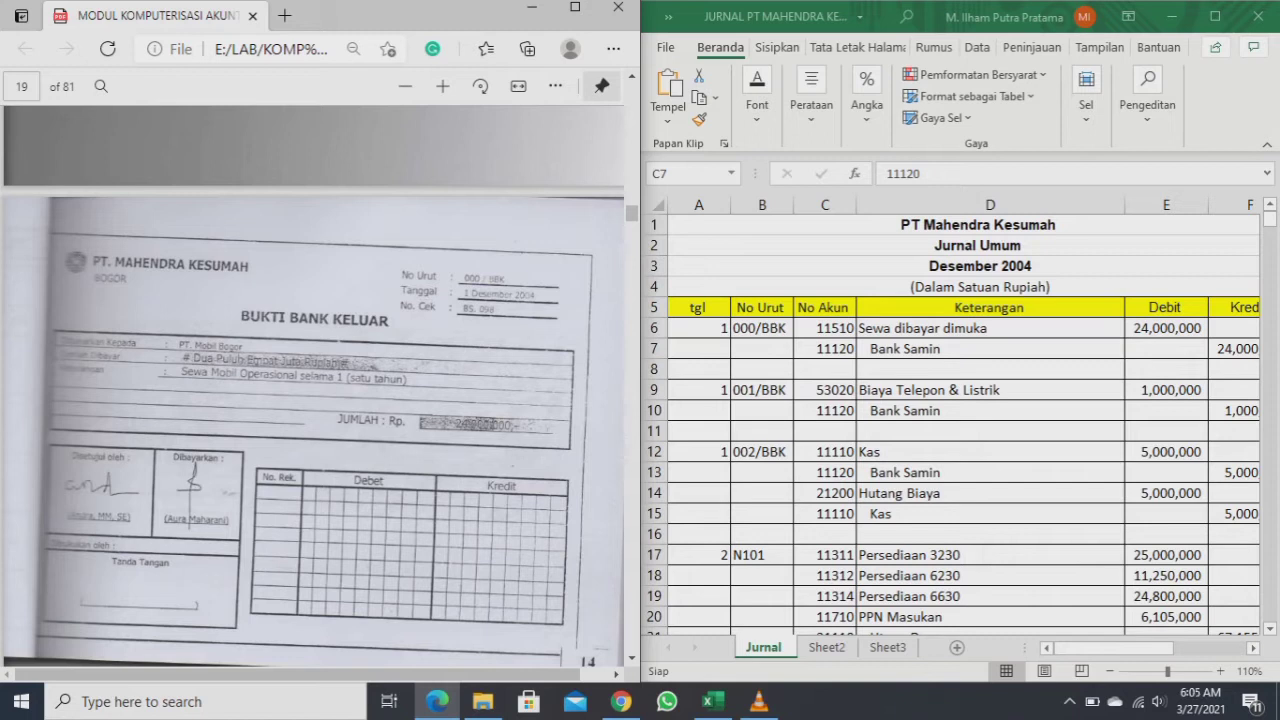
- Check the cheque on page 20 that belongs to voucher 000/BBK, and return to the voucher on page 19
{"action": "scroll", "coordinate": [312, 386], "scroll_direction": "down", "scroll_amount": 10}
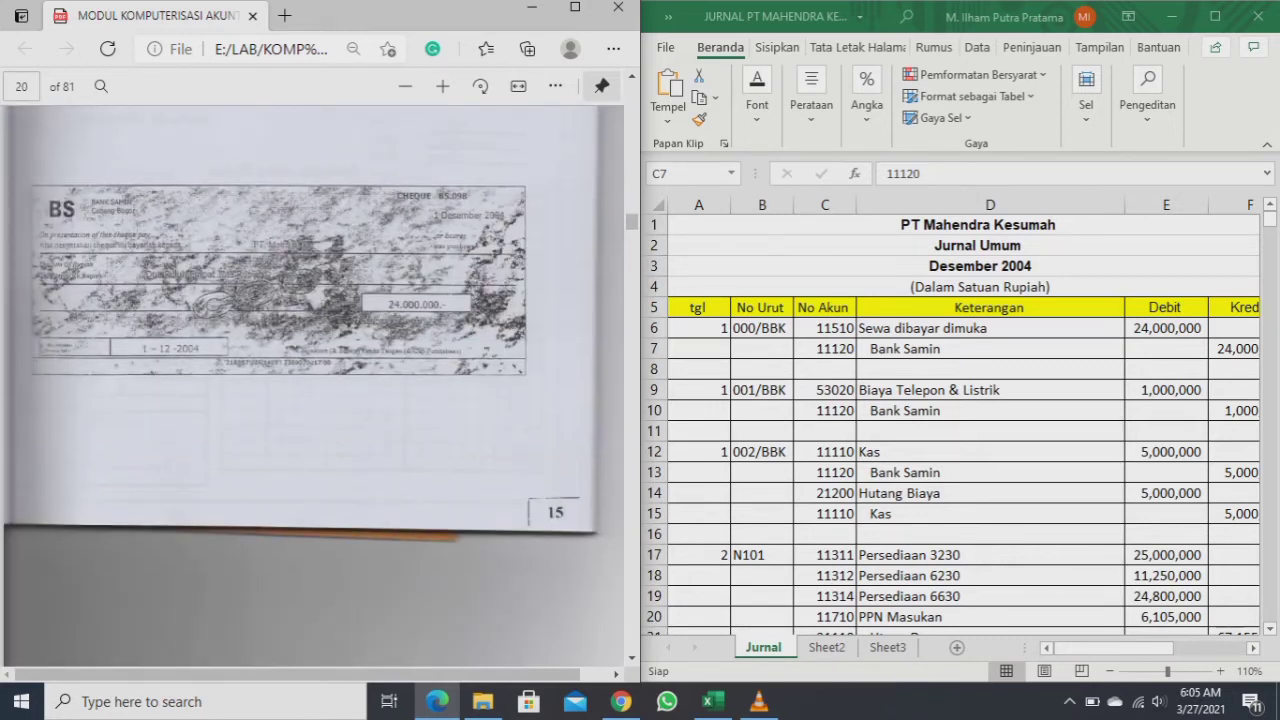
{"action": "scroll", "coordinate": [312, 386], "scroll_direction": "up", "scroll_amount": 1}
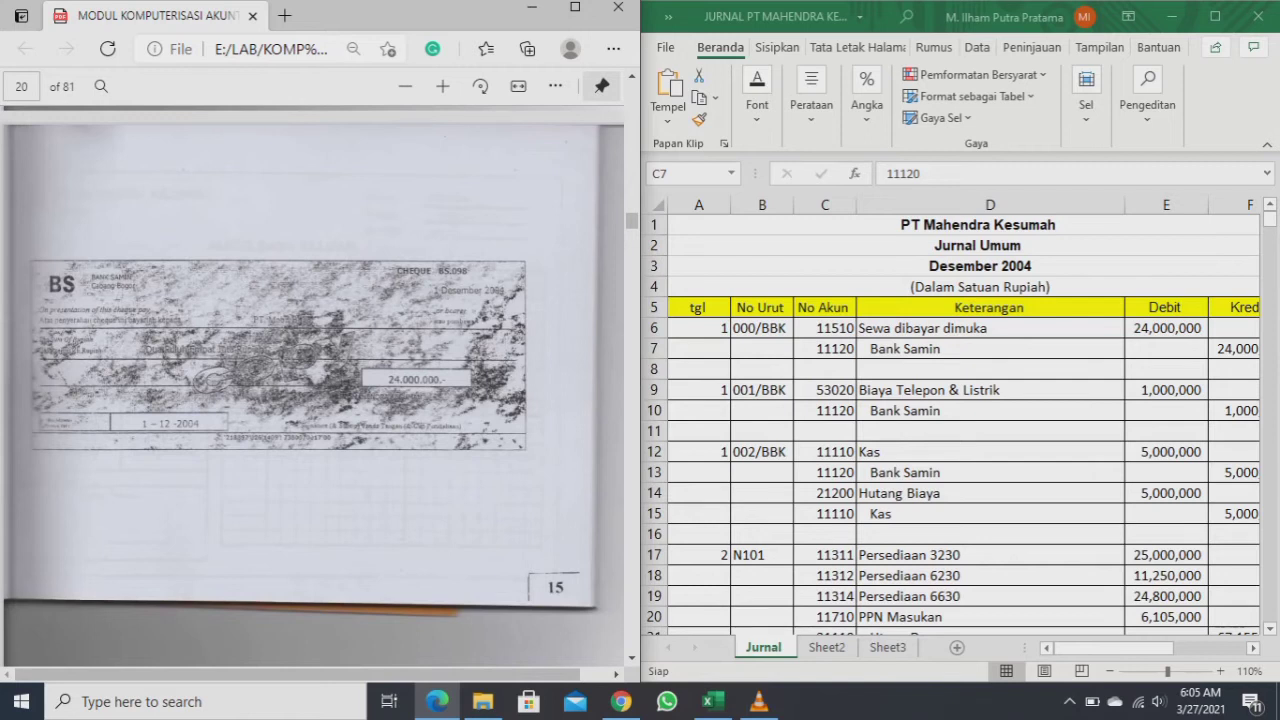
{"action": "scroll", "coordinate": [312, 385], "scroll_direction": "up", "scroll_amount": 5}
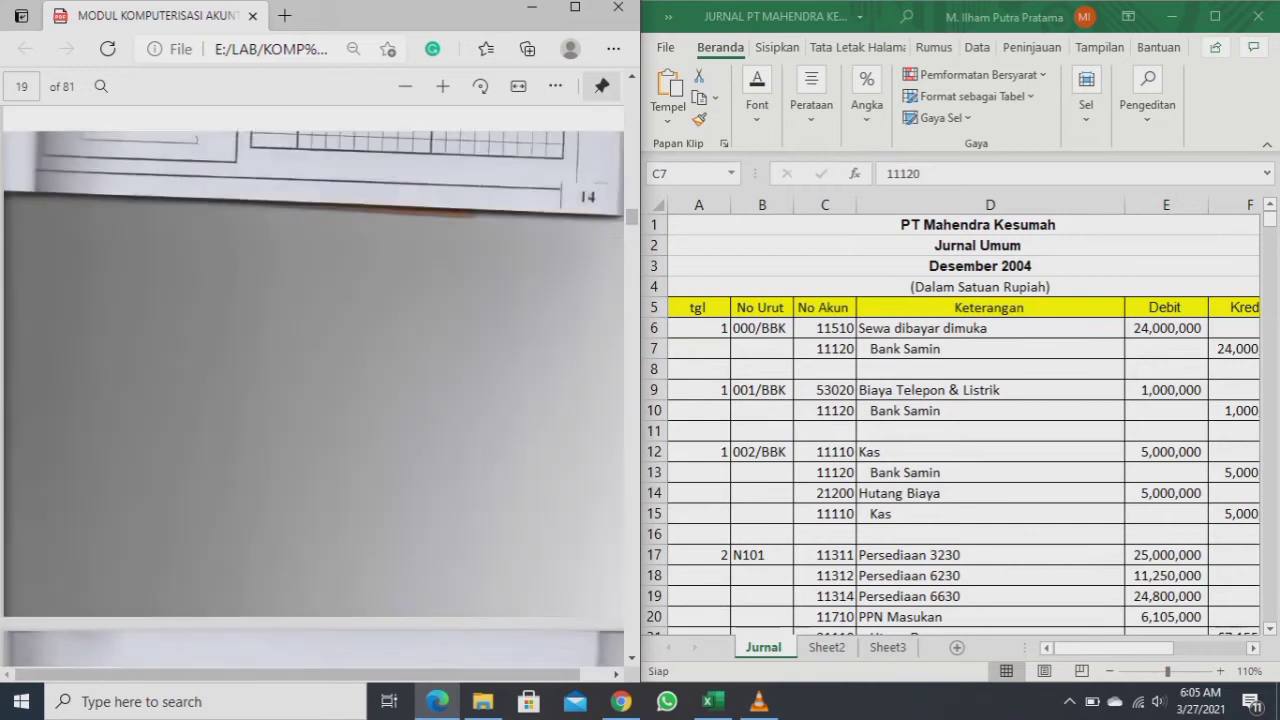
{"action": "scroll", "coordinate": [312, 385], "scroll_direction": "up", "scroll_amount": 3}
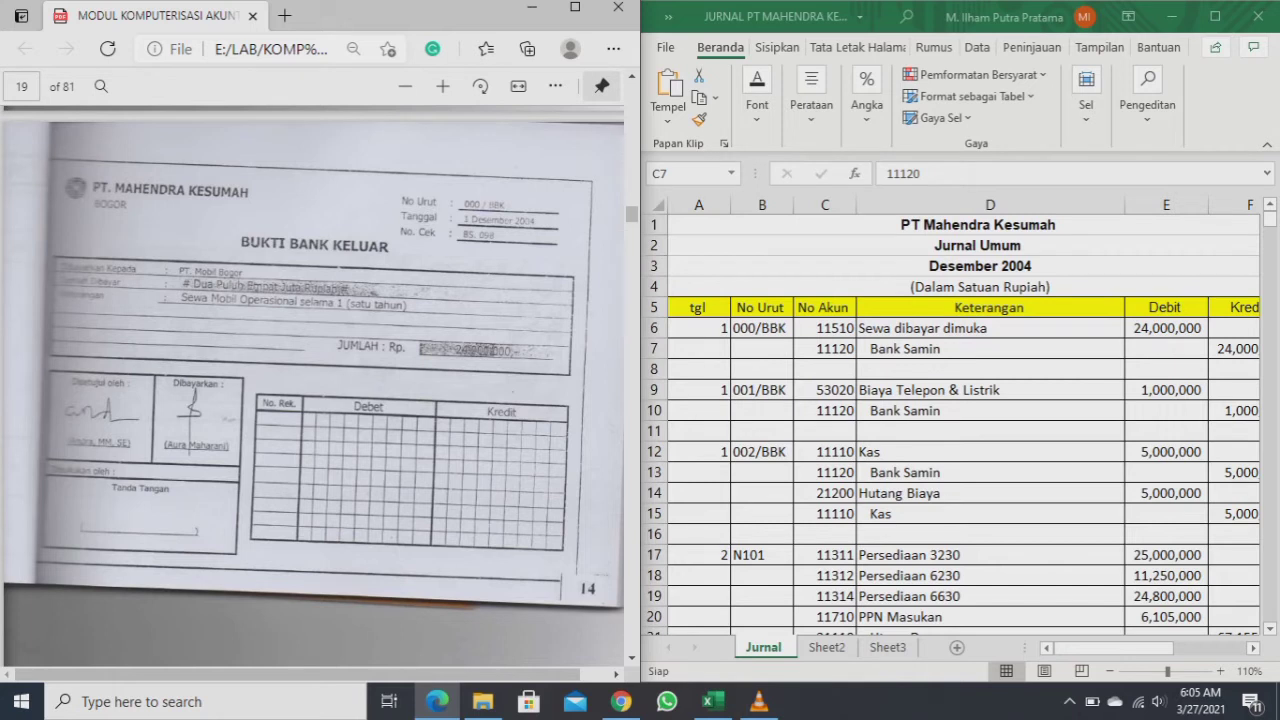
- Compare the Bank Samin credit line in C7 and D7 with the Bank Samin cheque on page 20 of the PDF
{"action": "left_click", "coordinate": [825, 349]}
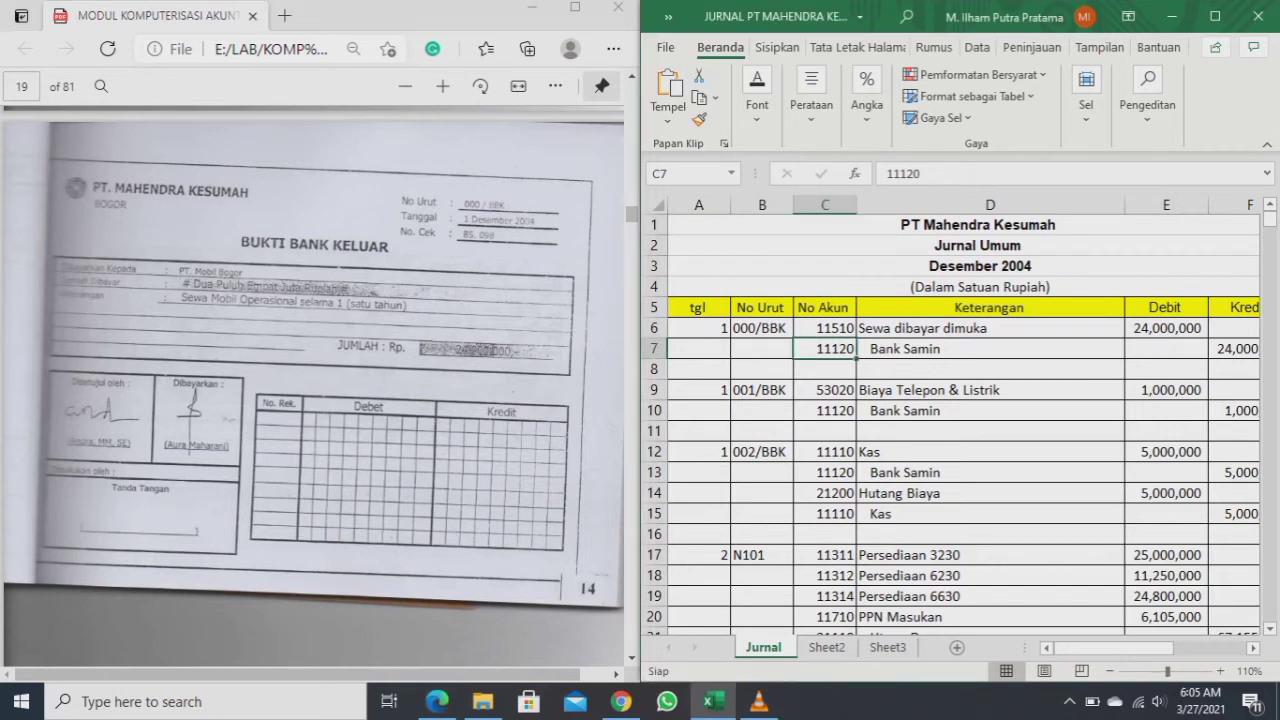
{"action": "left_click", "coordinate": [990, 349]}
{"action": "left_click", "coordinate": [312, 390]}
{"action": "scroll", "coordinate": [312, 390], "scroll_direction": "down", "scroll_amount": 5}
{"action": "scroll", "coordinate": [312, 390], "scroll_direction": "down", "scroll_amount": 3}
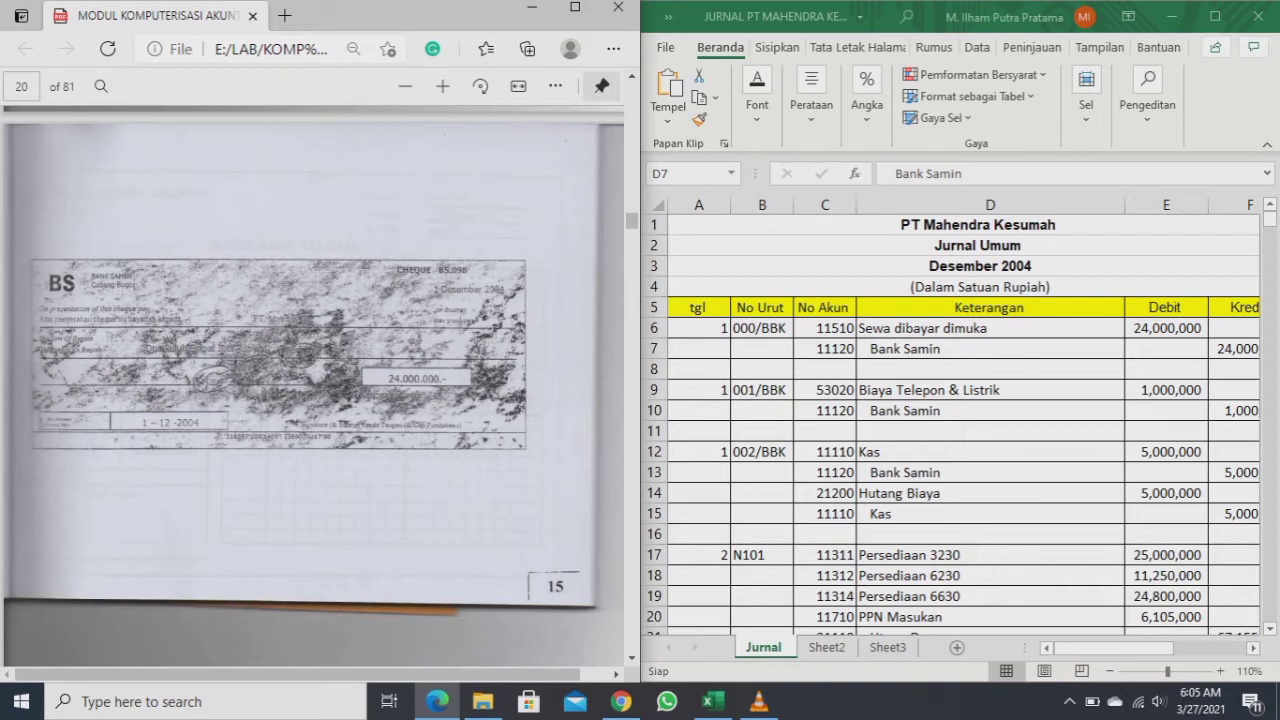
- Review the Sewa dibayar dimuka description in D6 and select journal rows 6 and 7 as the complete entry
{"action": "key", "text": "alt+Tab"}
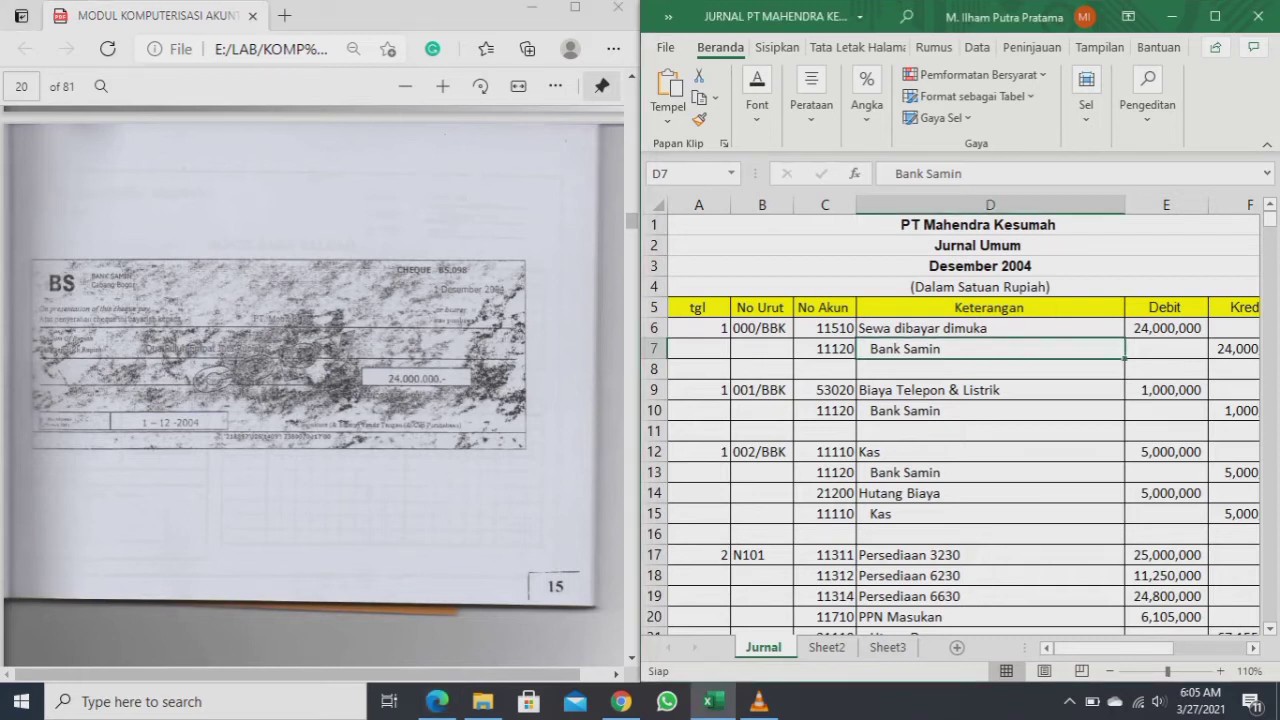
{"action": "left_click", "coordinate": [990, 328]}
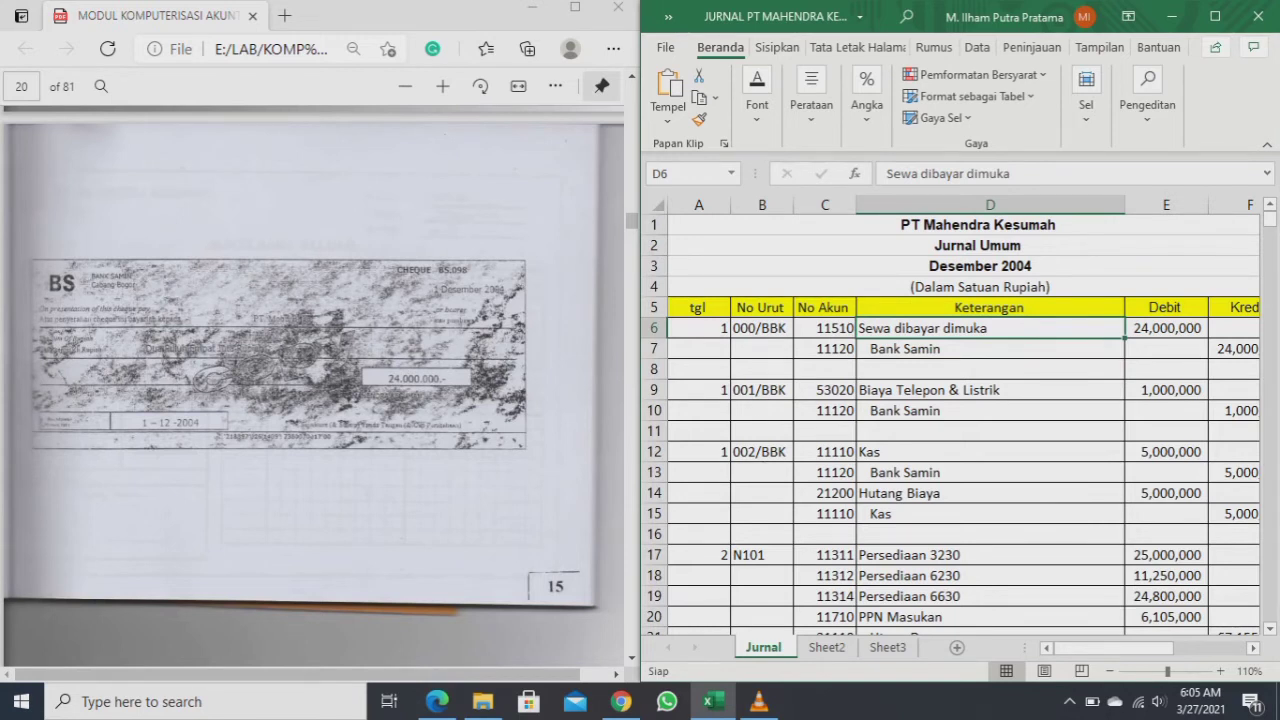
{"action": "left_click_drag", "start_coordinate": [654, 328], "coordinate": [652, 352]}
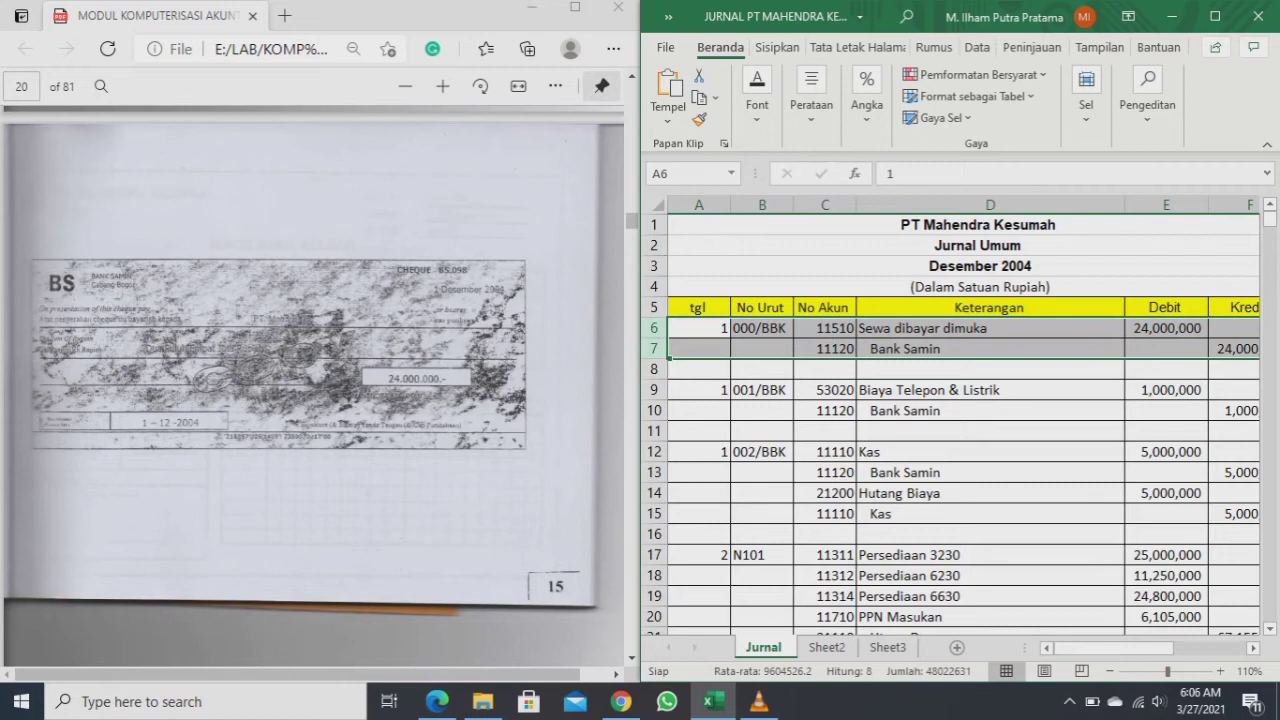
- Find the 001/BBK voucher to PT Telkom on page 21 of the PDF and examine its date, description and amount
{"action": "left_click", "coordinate": [320, 400]}
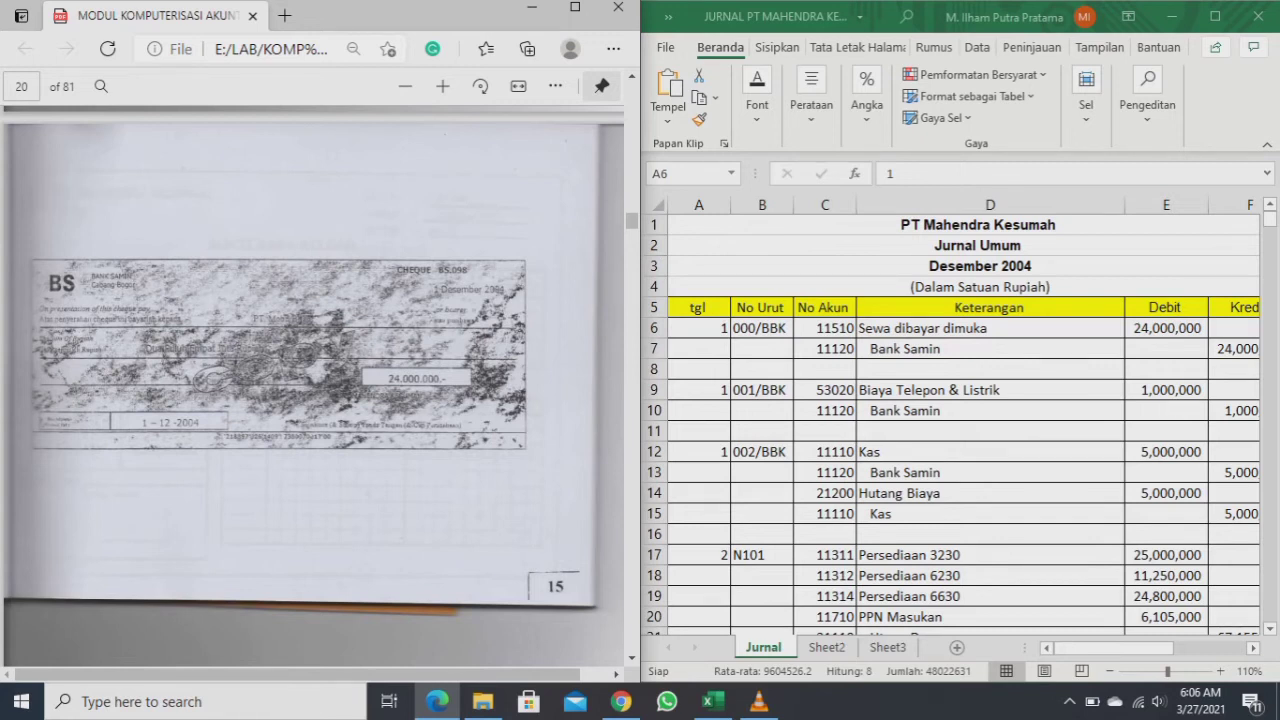
{"action": "scroll", "coordinate": [313, 385], "scroll_direction": "down", "scroll_amount": 5}
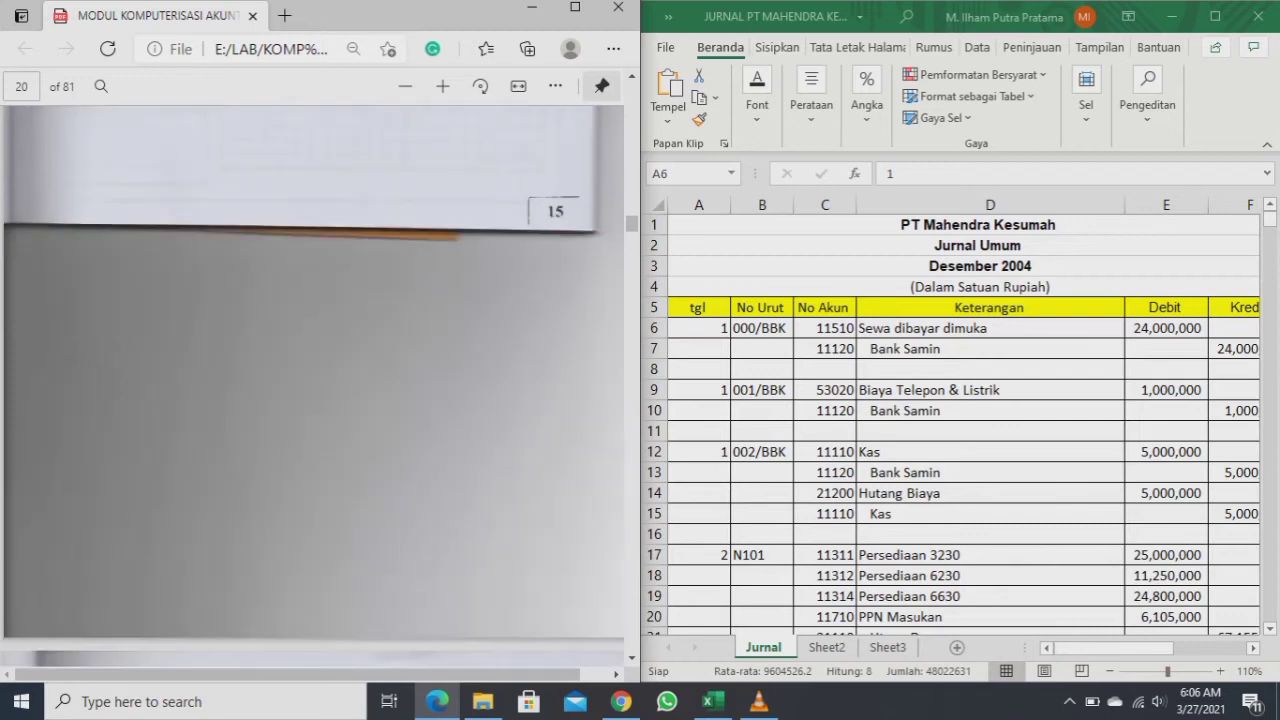
{"action": "scroll", "coordinate": [313, 385], "scroll_direction": "down", "scroll_amount": 5}
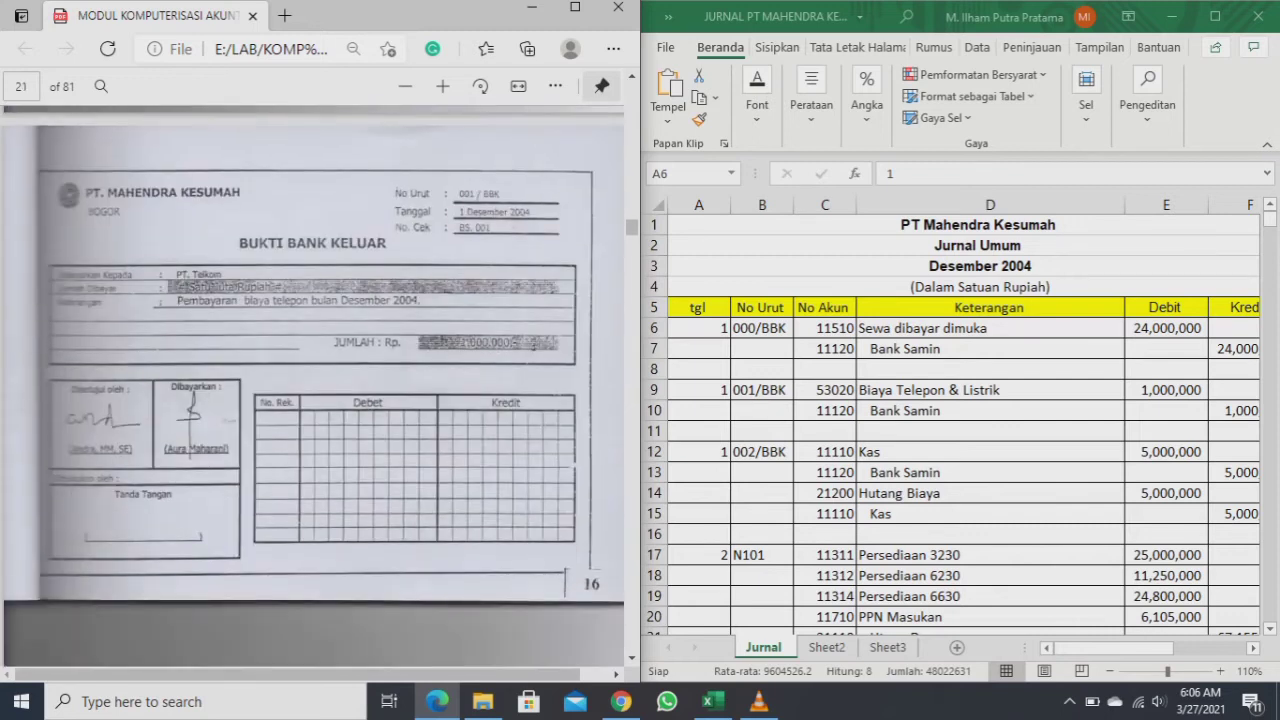
{"action": "scroll", "coordinate": [313, 358], "scroll_direction": "down", "scroll_amount": 1}
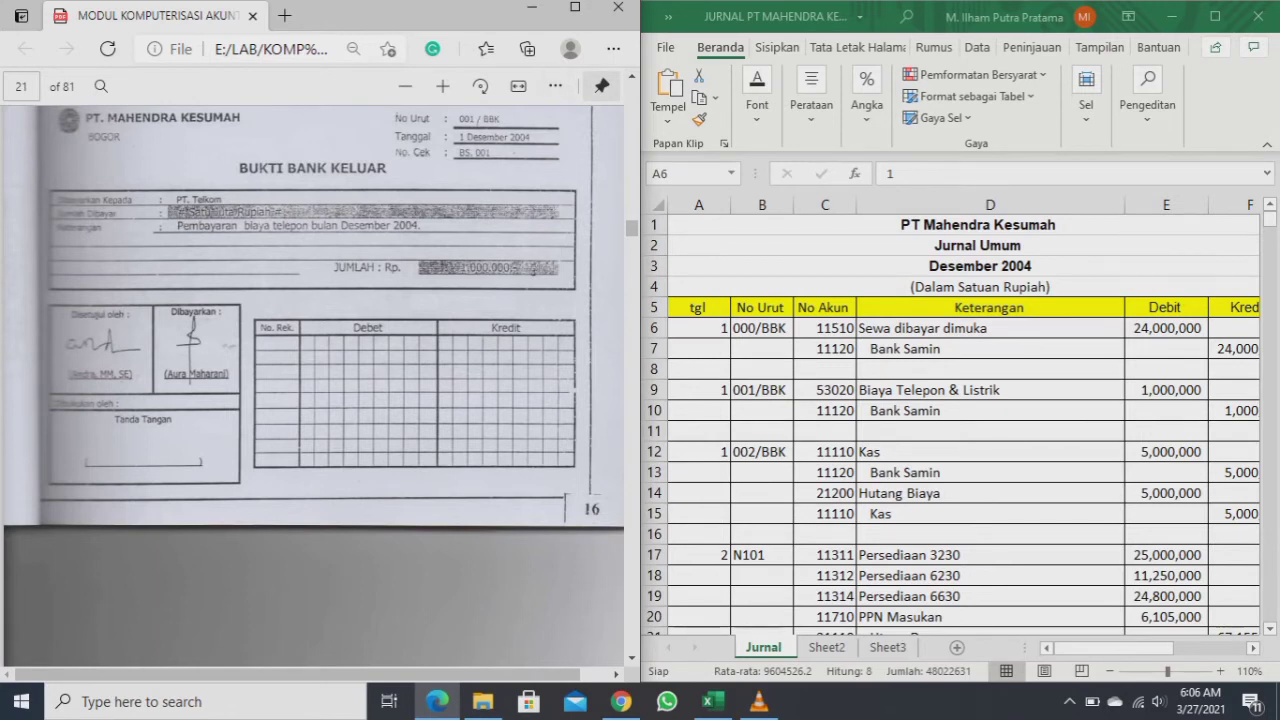
{"action": "scroll", "coordinate": [312, 385], "scroll_direction": "up", "scroll_amount": 3}
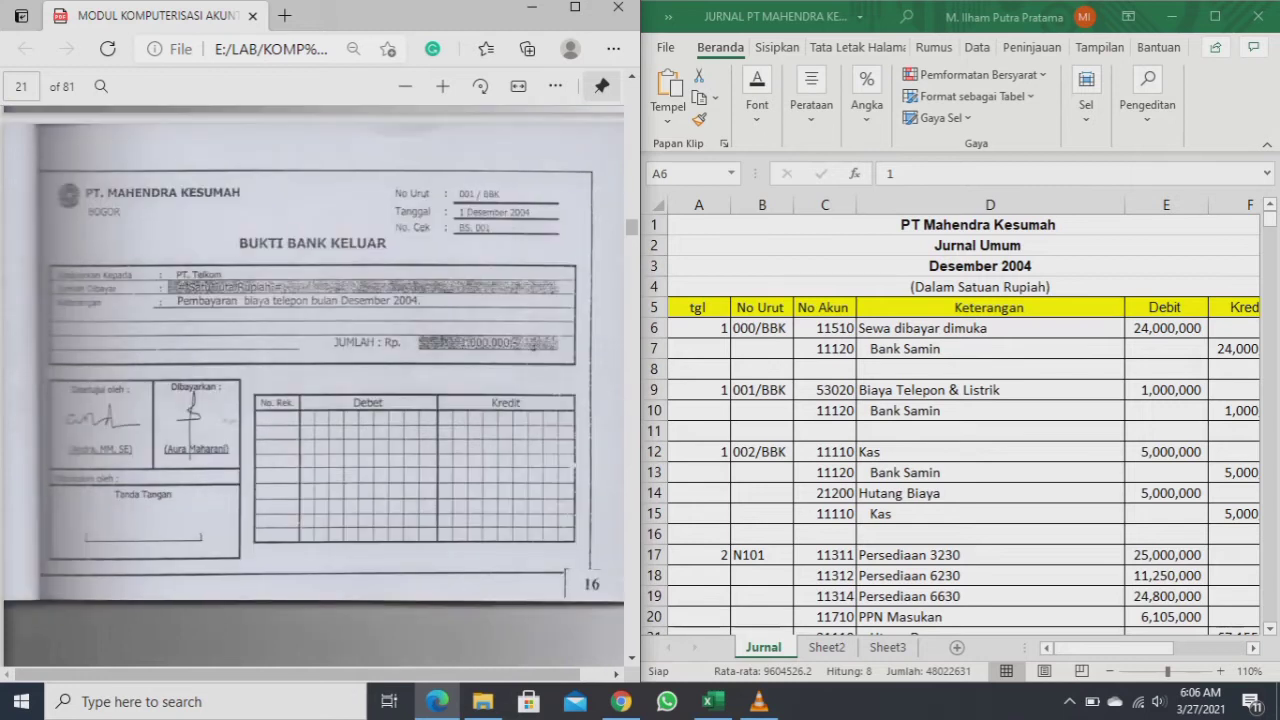
{"action": "scroll", "coordinate": [312, 430], "scroll_direction": "up", "scroll_amount": 1}
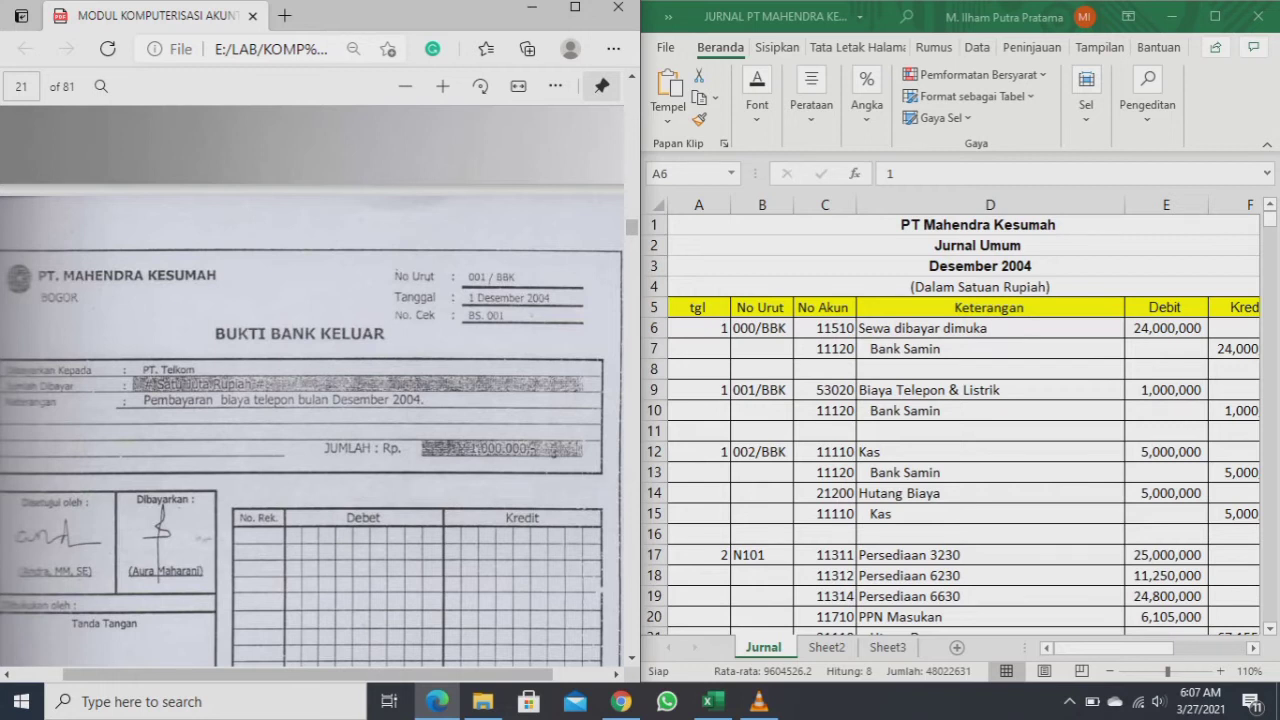
{"action": "scroll", "coordinate": [492, 402], "scroll_direction": "down", "scroll_amount": 1}
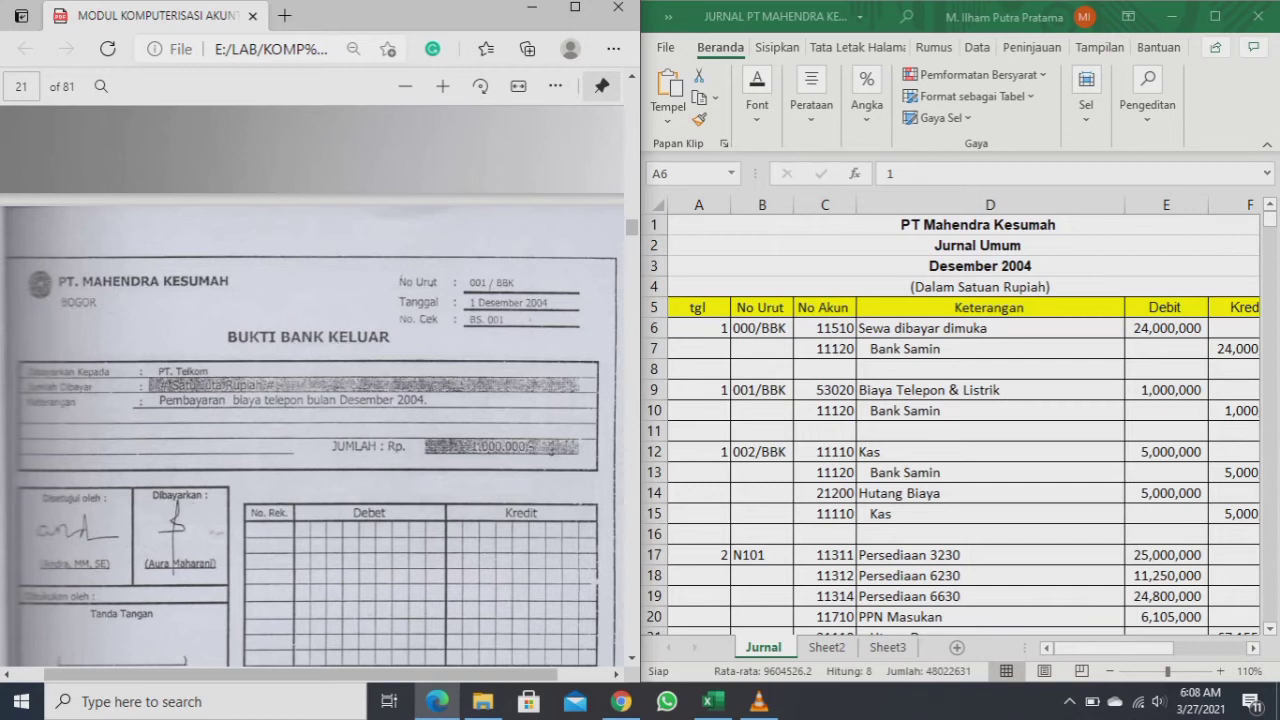
- Examine the Bank Samin credit line in row 10 of the 001/BBK entry, covering its Kredit, date, voucher number, account number and description cells
{"action": "left_click", "coordinate": [825, 431]}
{"action": "left_click", "coordinate": [825, 431]}
{"action": "key", "text": "Right"}
{"action": "key", "text": "Up"}
{"action": "key", "text": "Right"}
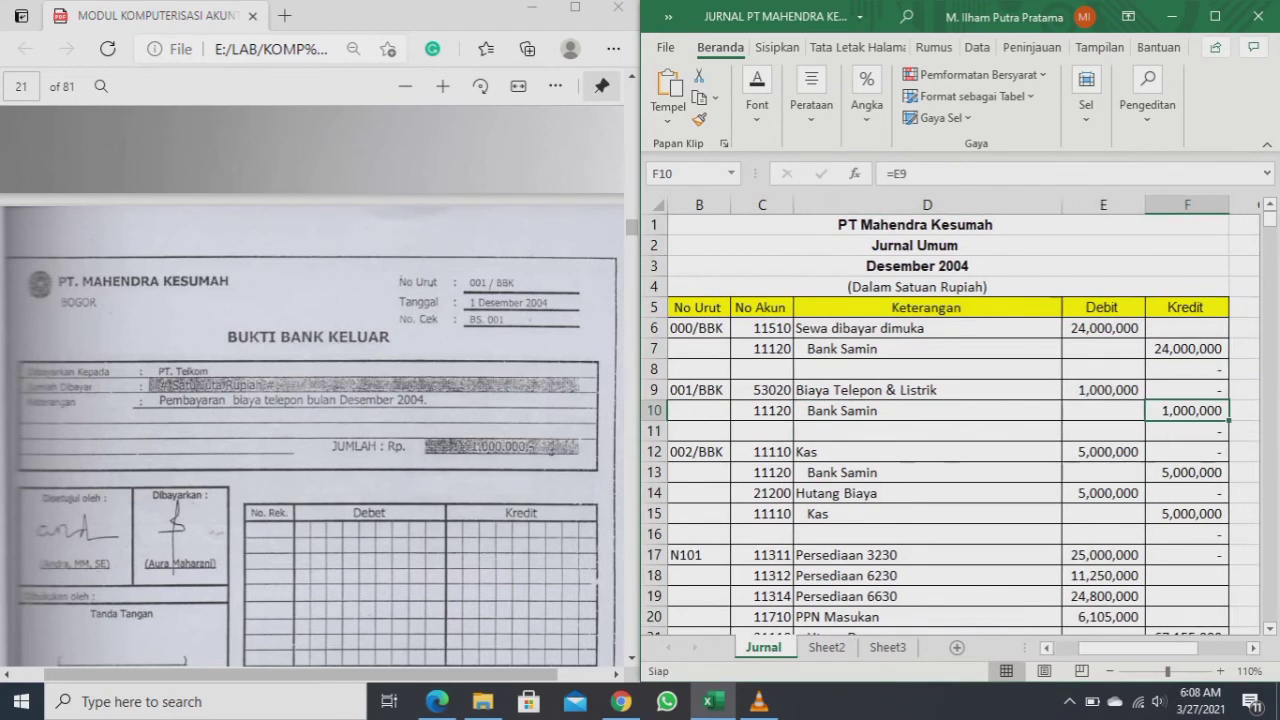
{"action": "key", "text": "Left"}
{"action": "key", "text": "Left"}
{"action": "key", "text": "Left"}
{"action": "key", "text": "Left"}
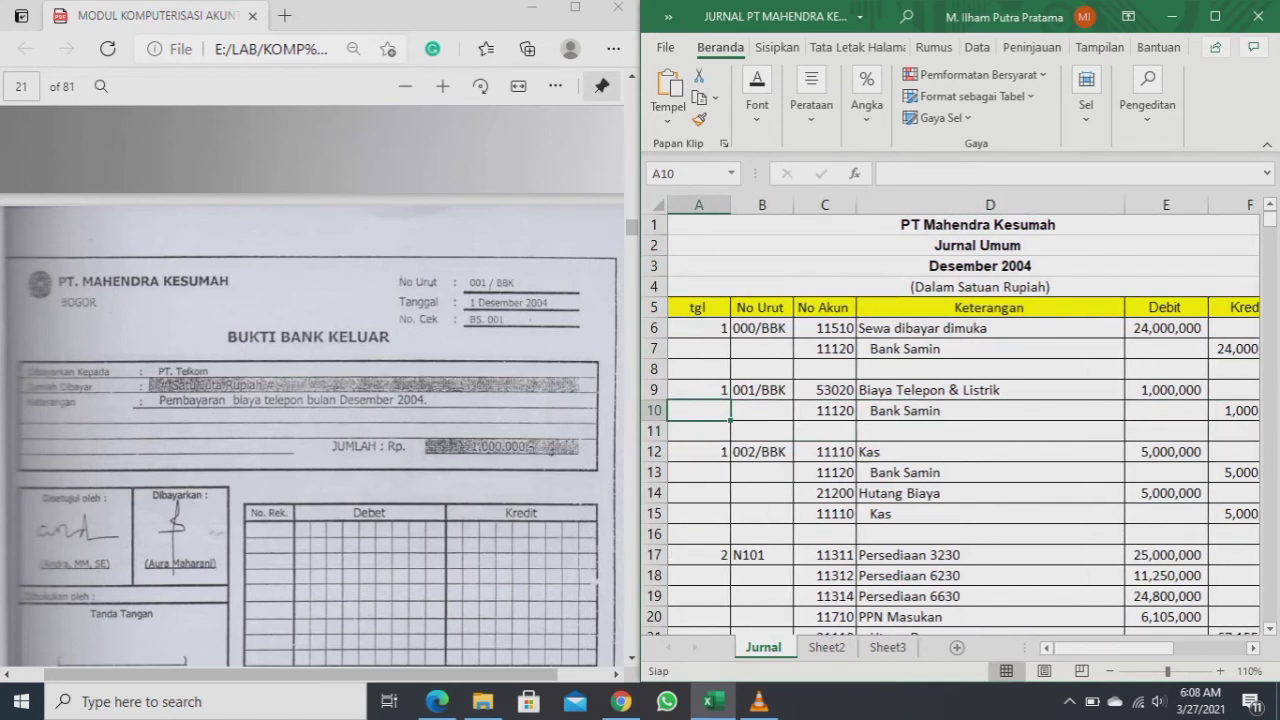
{"action": "key", "text": "Right"}
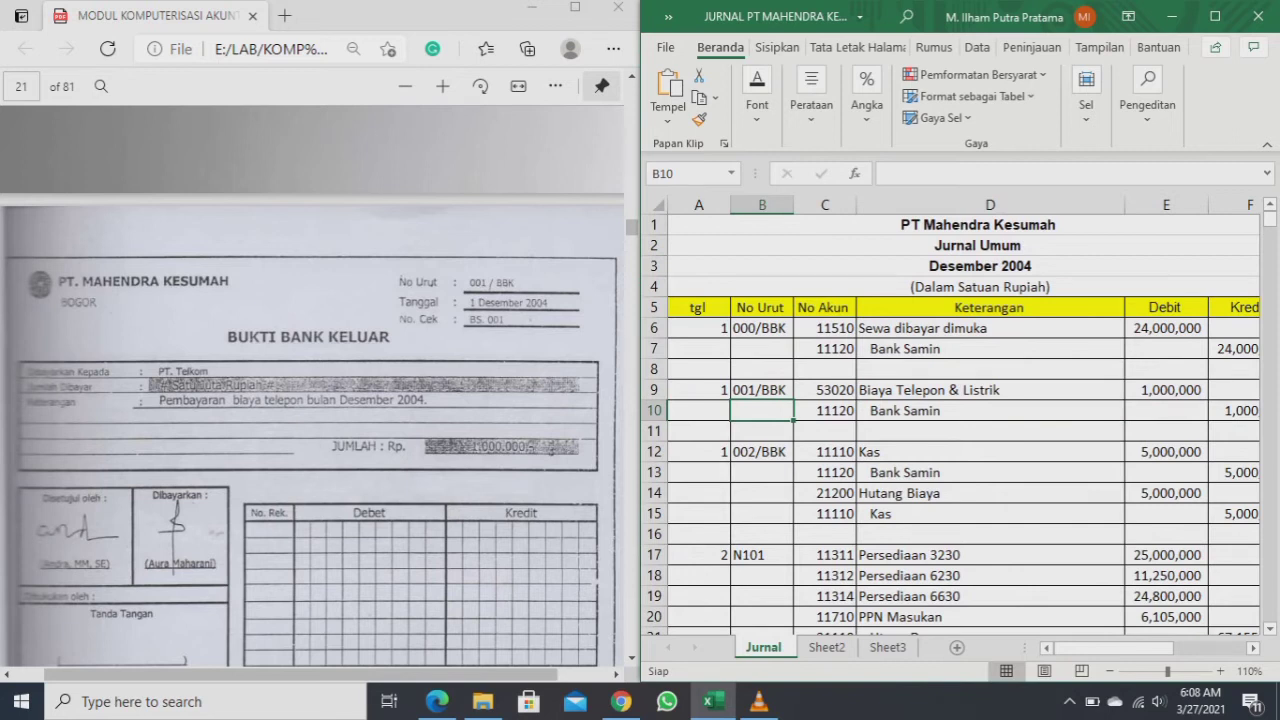
{"action": "key", "text": "Right"}
{"action": "key", "text": "Right"}
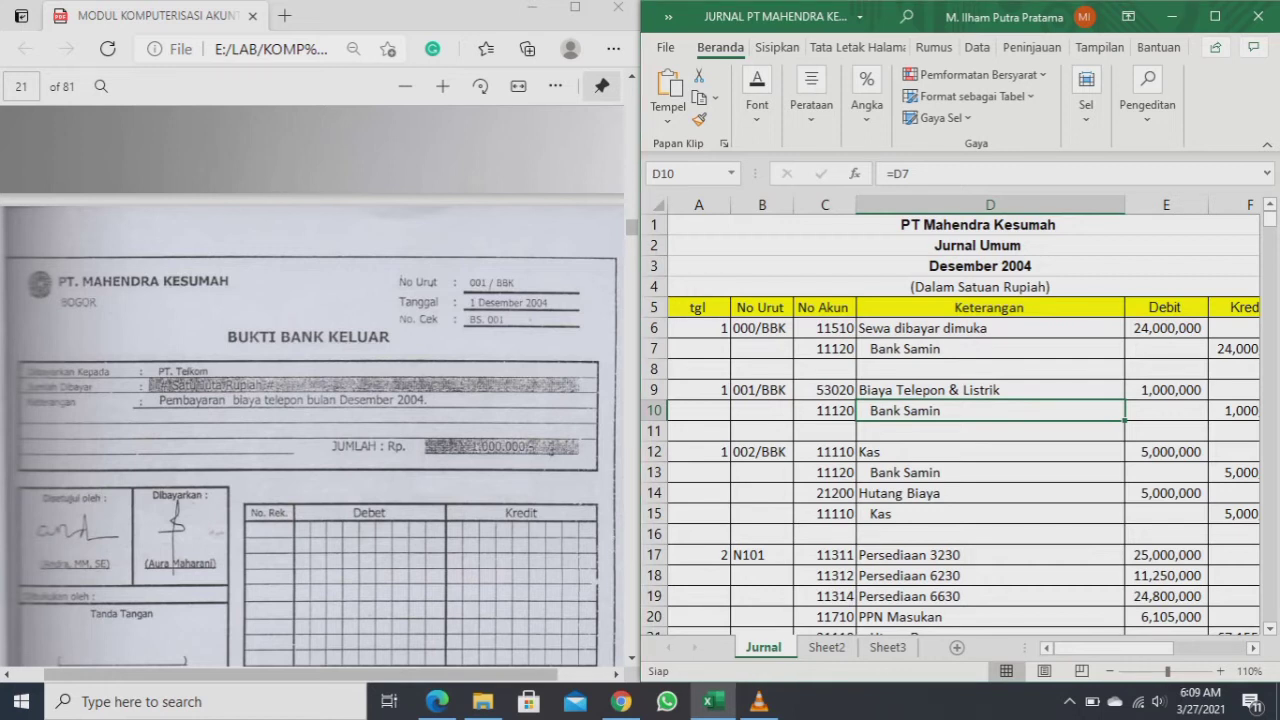
- Switch to the PDF module and examine the cheque on page 22 that supports voucher 001/BBK
{"action": "key", "text": "alt+Tab"}
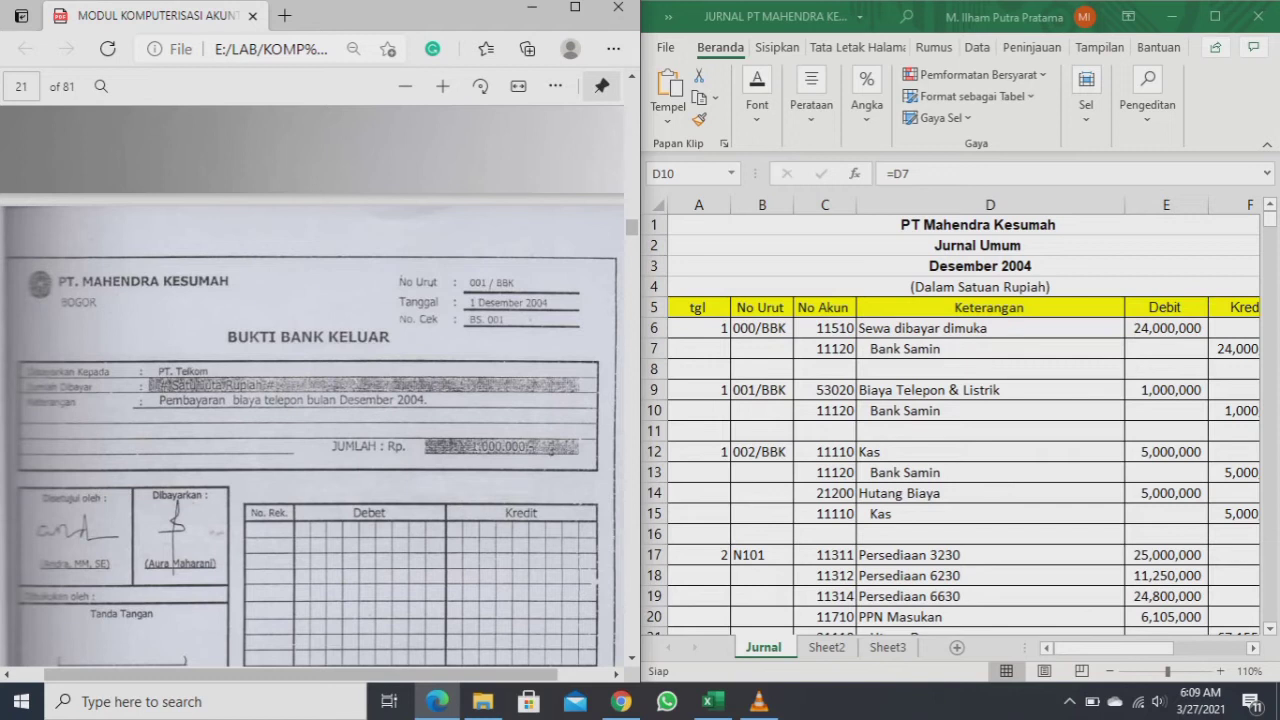
{"action": "key", "text": "alt+Tab"}
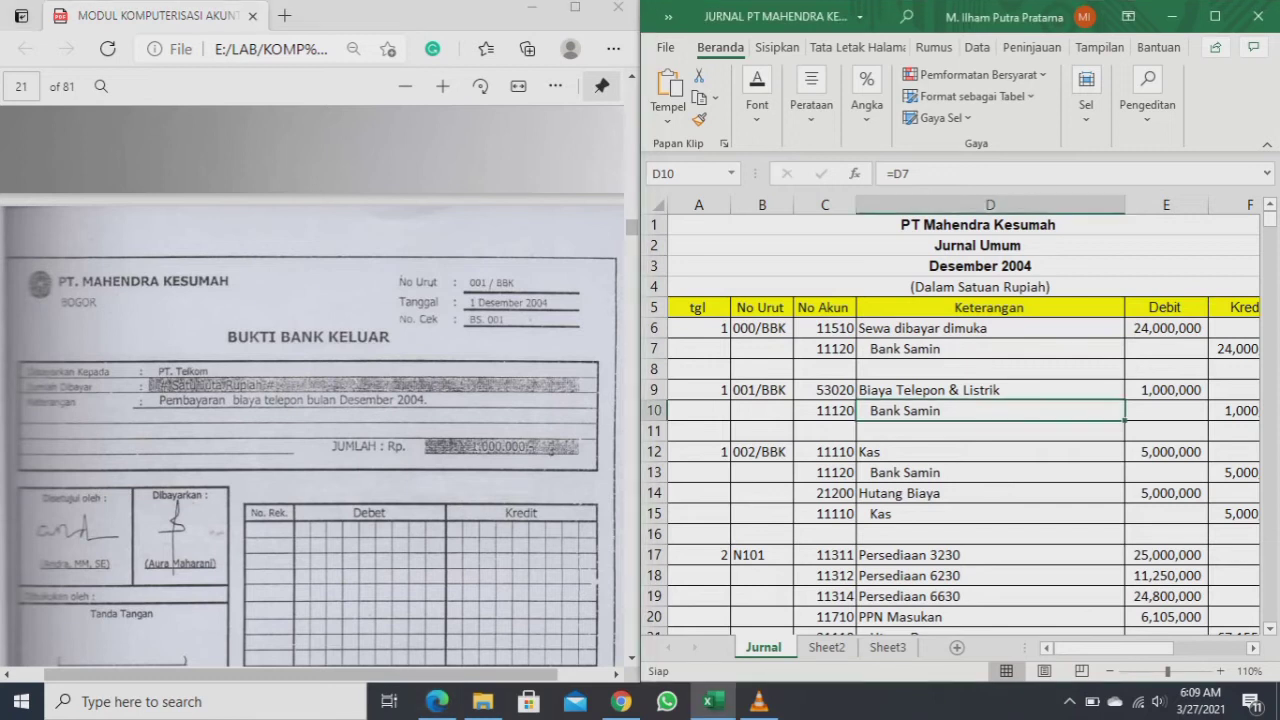
{"action": "key", "text": "alt+Tab"}
{"action": "scroll", "coordinate": [312, 387], "scroll_direction": "down", "scroll_amount": 5}
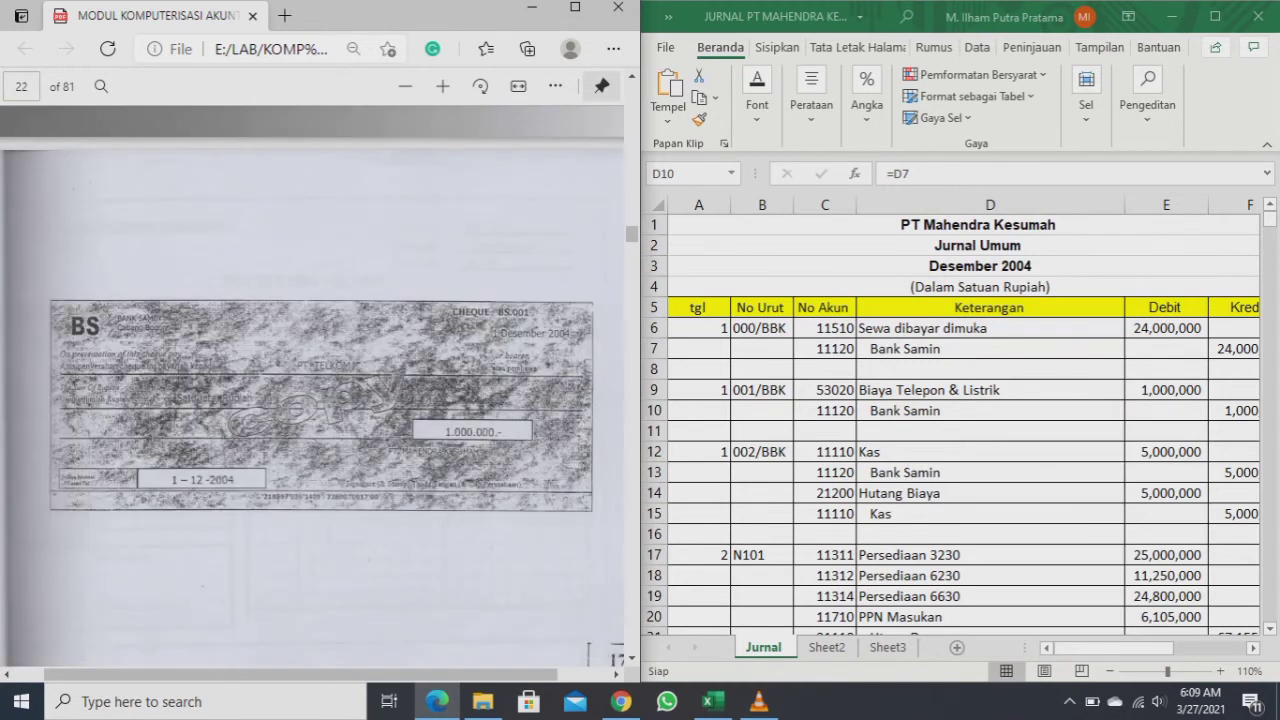
{"action": "scroll", "coordinate": [312, 387], "scroll_direction": "down", "scroll_amount": 1}
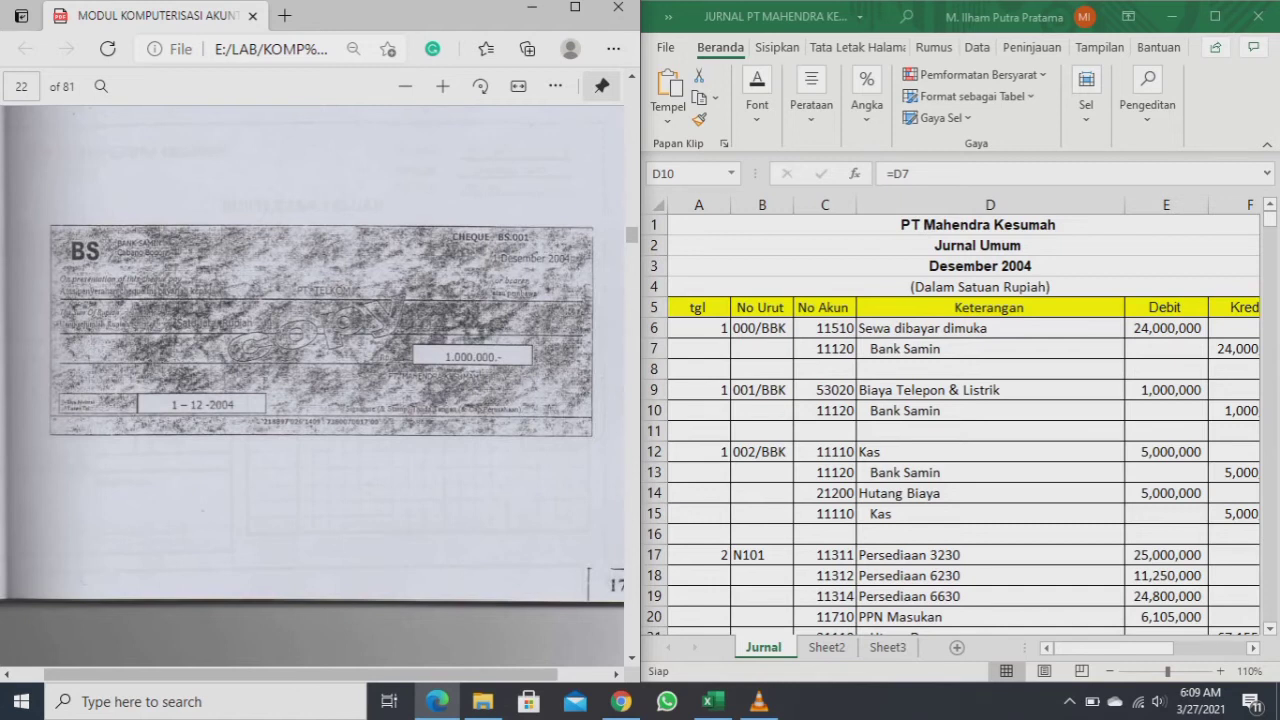
- Find voucher 002/BBK on page 23 of the PDF, and bring journal rows 6 to 25 into view in Excel
{"action": "scroll", "coordinate": [312, 387], "scroll_direction": "down", "scroll_amount": 5}
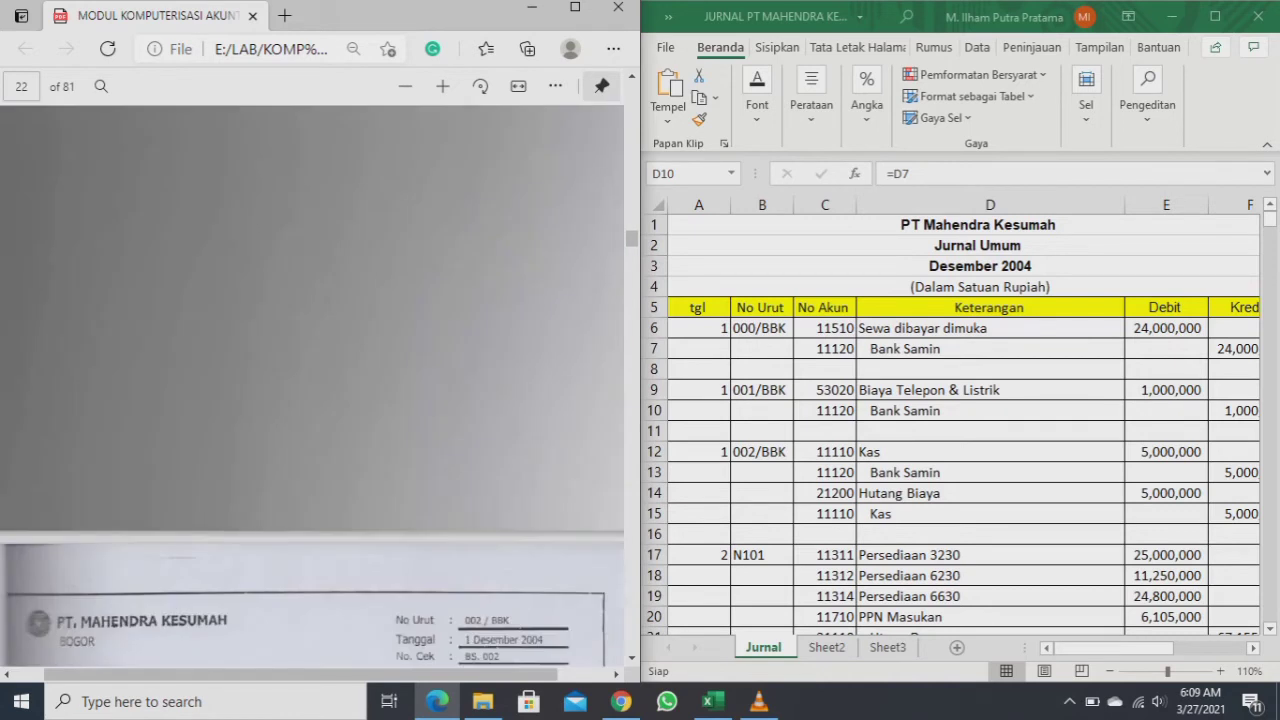
{"action": "scroll", "coordinate": [312, 387], "scroll_direction": "up", "scroll_amount": 1}
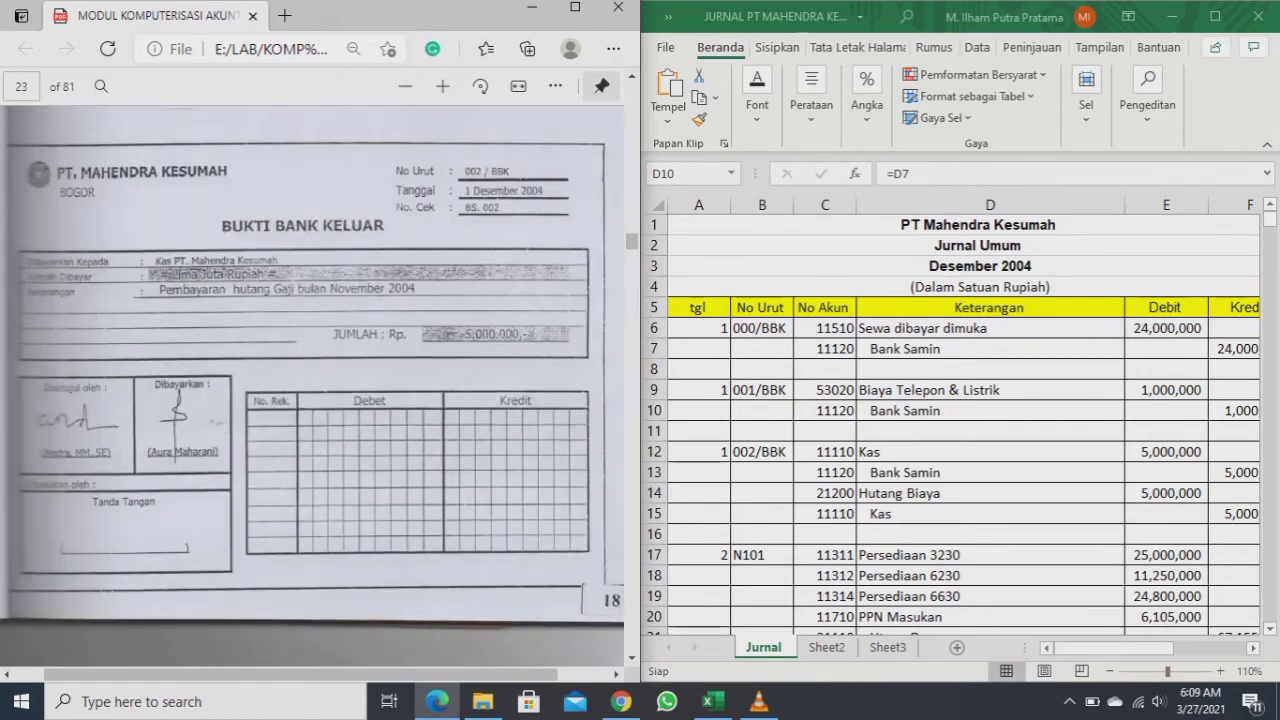
{"action": "key", "text": "alt+Tab"}
{"action": "key", "text": "Left"}
{"action": "key", "text": "Down"}
{"action": "key", "text": "Down"}
{"action": "key", "text": "Down"}
{"action": "key", "text": "Down"}
{"action": "key", "text": "Down"}
{"action": "key", "text": "Down"}
{"action": "key", "text": "Down"}
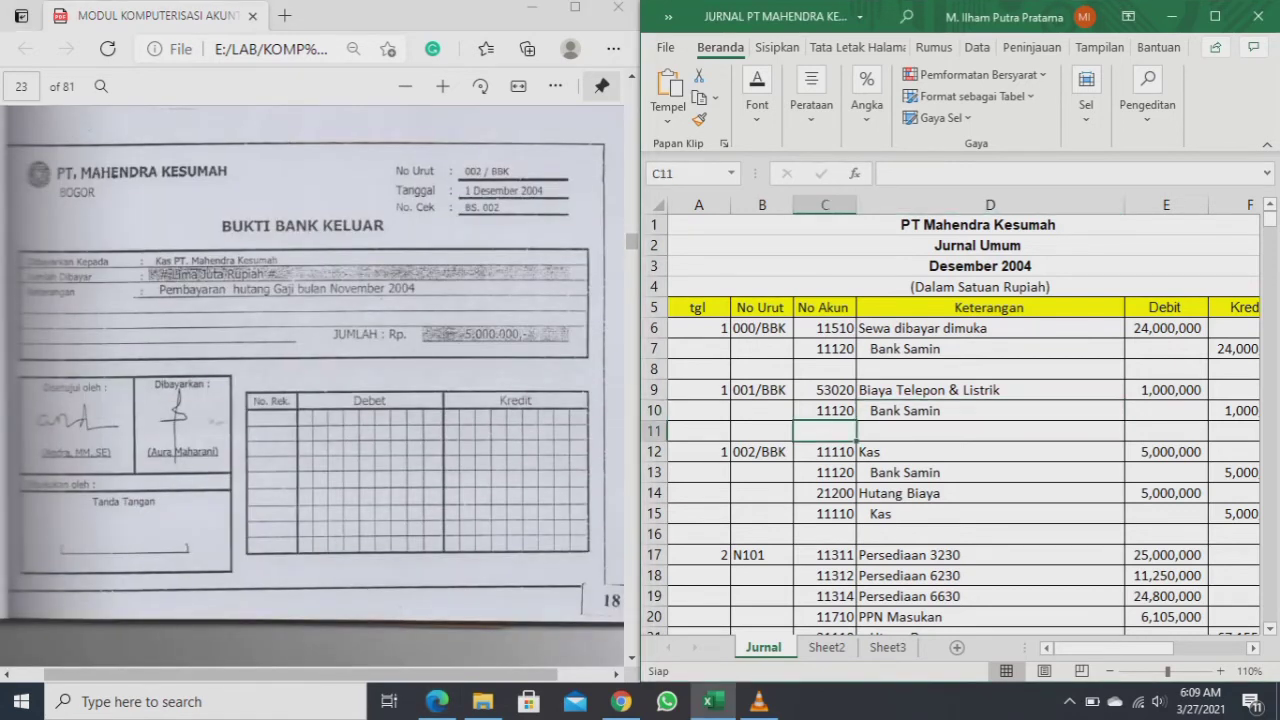
{"action": "key", "text": "Down"}
{"action": "key", "text": "Down"}
{"action": "key", "text": "Down"}
{"action": "key", "text": "Down"}
{"action": "key", "text": "Down"}
{"action": "key", "text": "Down"}
{"action": "key", "text": "Down"}
{"action": "key", "text": "Down"}
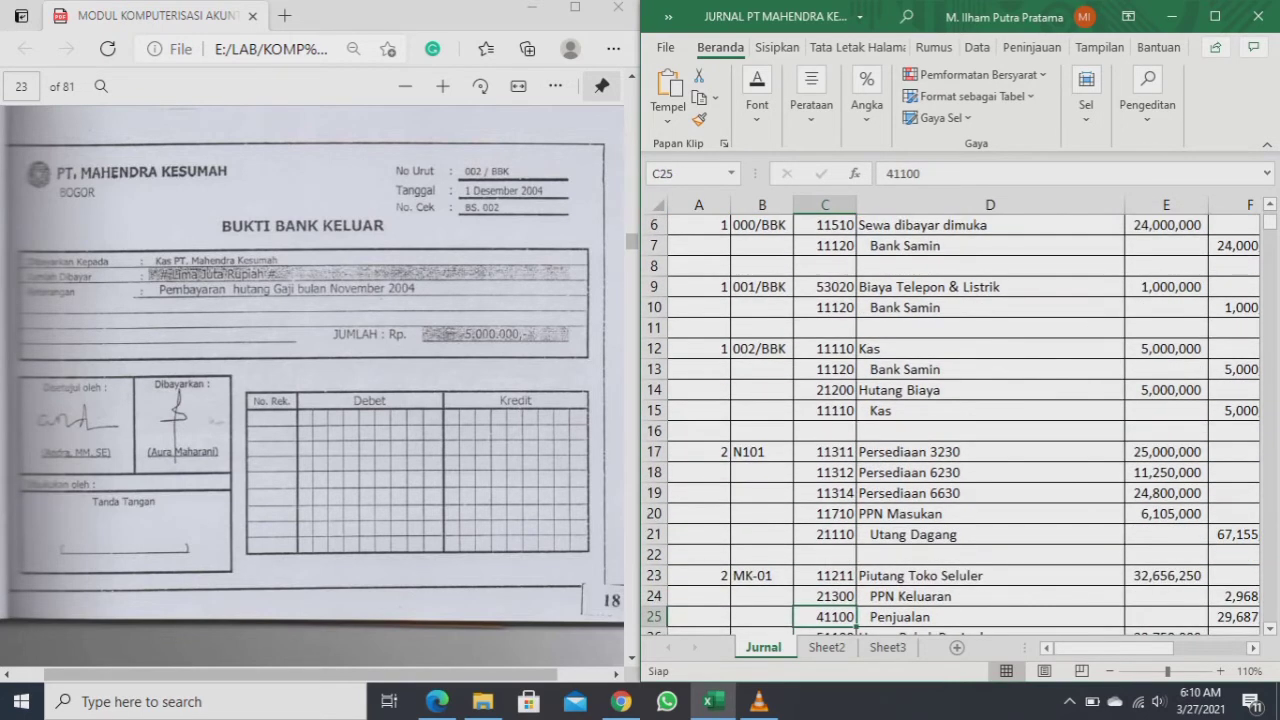
{"action": "key", "text": "Up"}
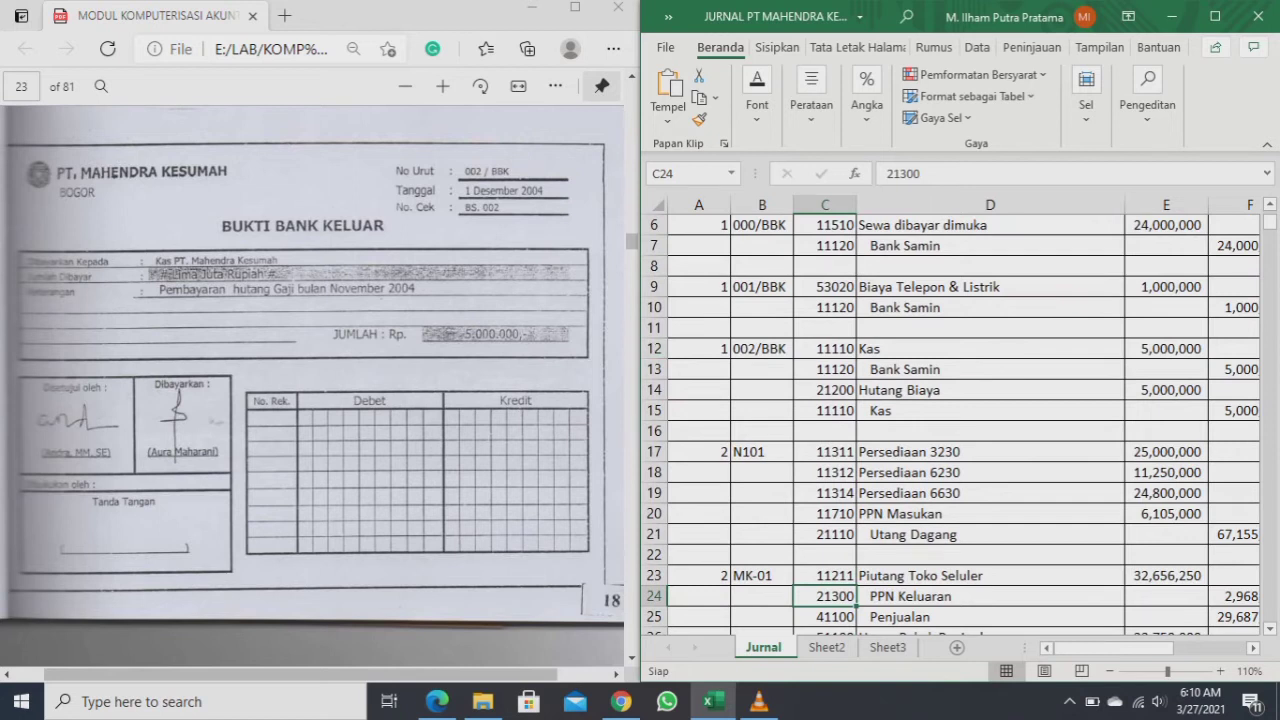
- Switch back to the PDF module and go to page 19 with the 000/BBK voucher
{"action": "key", "text": "alt+Tab"}
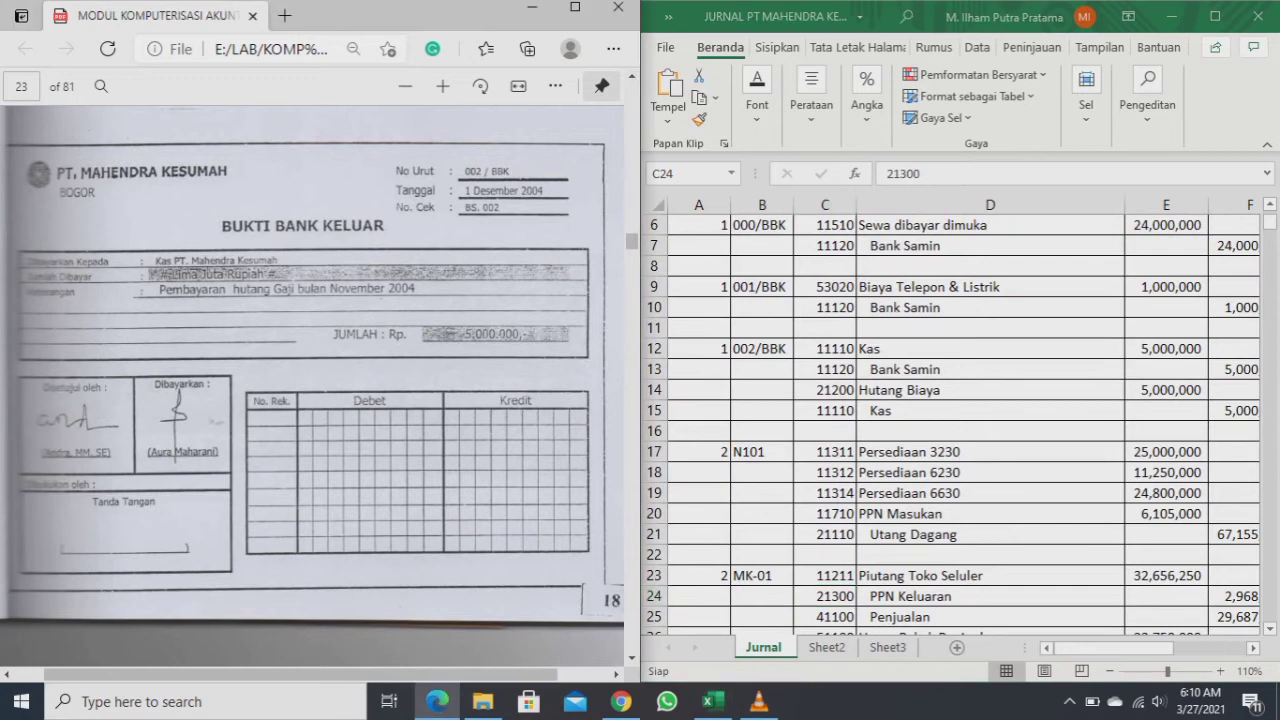
{"action": "key", "text": "End"}
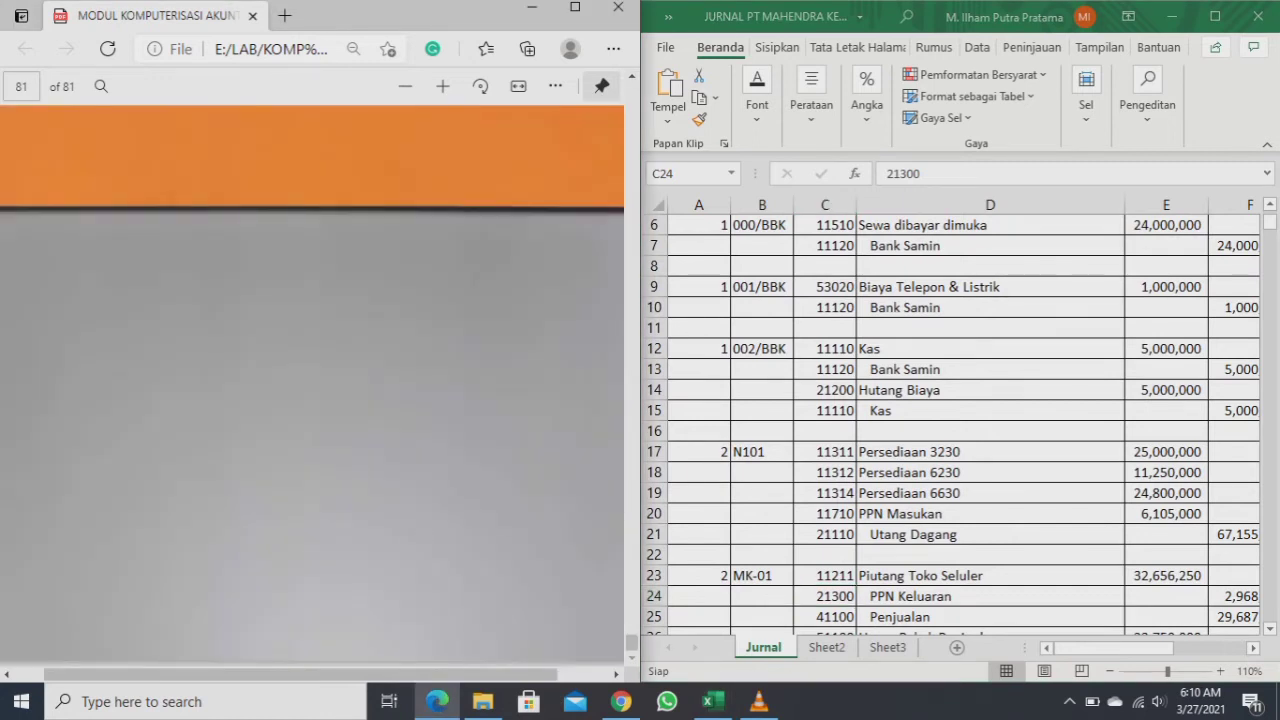
{"action": "left_click", "coordinate": [21, 87]}
{"action": "type", "text": "19"}
{"action": "key", "text": "Return"}
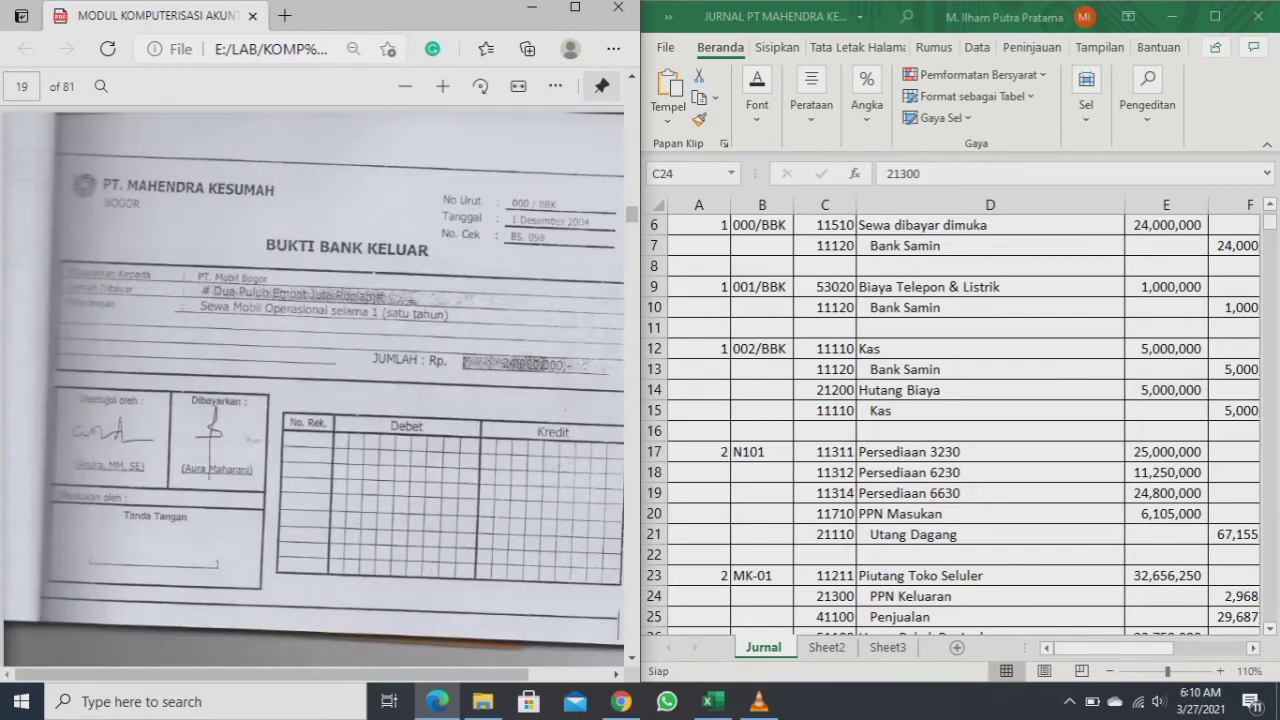
- Browse the PDF from page 19 past the 002/BBK voucher and its cheque to the 001/BKM cash receipt on page 26
{"action": "scroll", "coordinate": [312, 386], "scroll_direction": "down", "scroll_amount": 15}
{"action": "scroll", "coordinate": [312, 386], "scroll_direction": "down", "scroll_amount": 10}
{"action": "scroll", "coordinate": [312, 386], "scroll_direction": "down", "scroll_amount": 10}
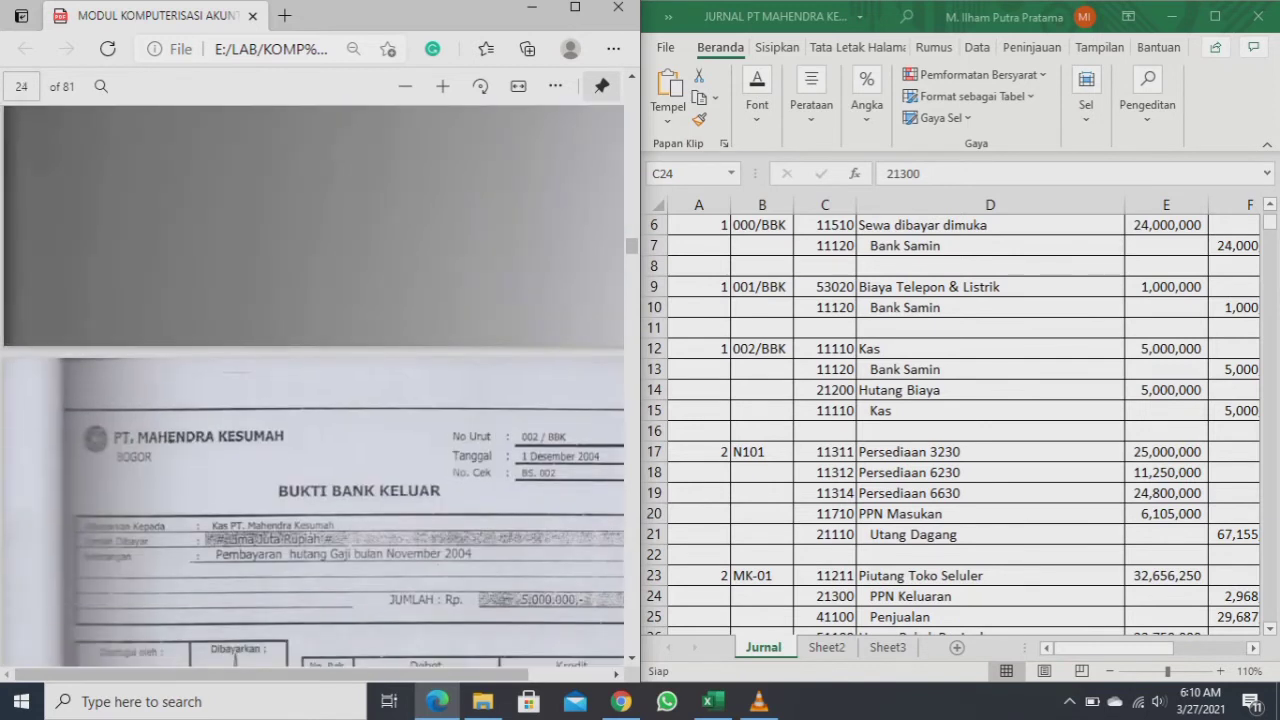
{"action": "scroll", "coordinate": [312, 386], "scroll_direction": "down", "scroll_amount": 5}
{"action": "scroll", "coordinate": [312, 386], "scroll_direction": "down", "scroll_amount": 4}
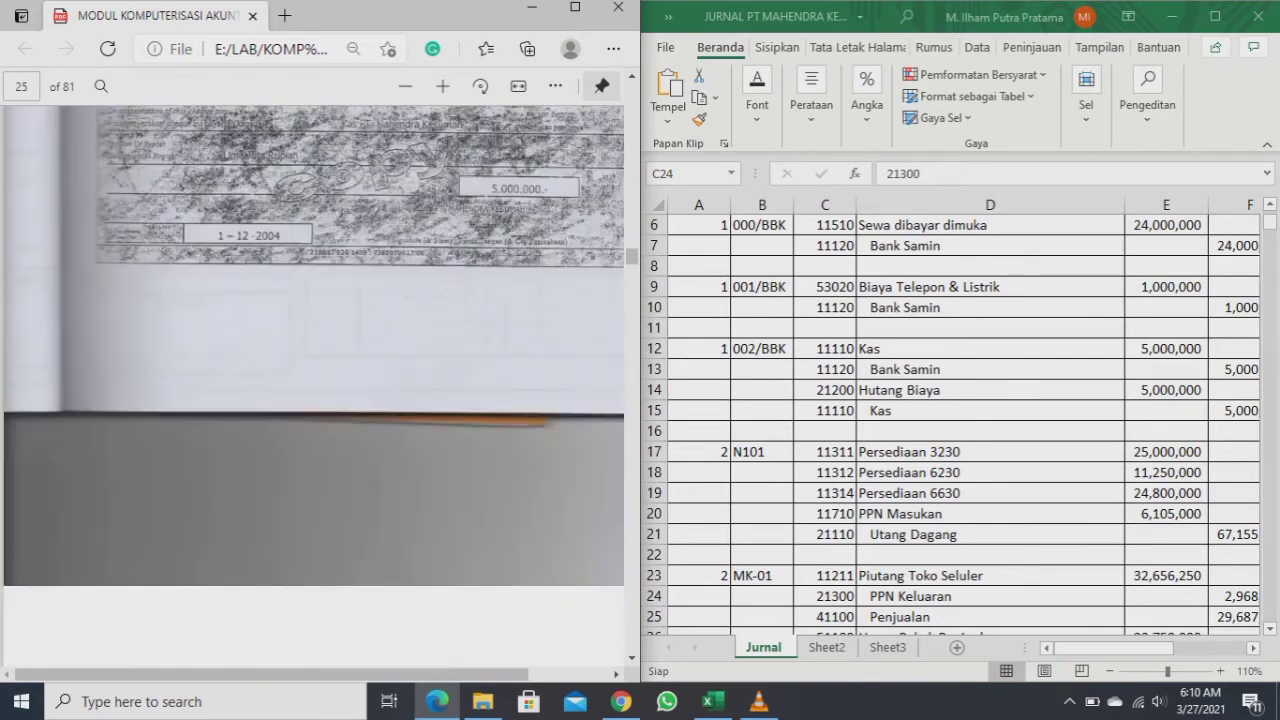
{"action": "scroll", "coordinate": [312, 386], "scroll_direction": "down", "scroll_amount": 4}
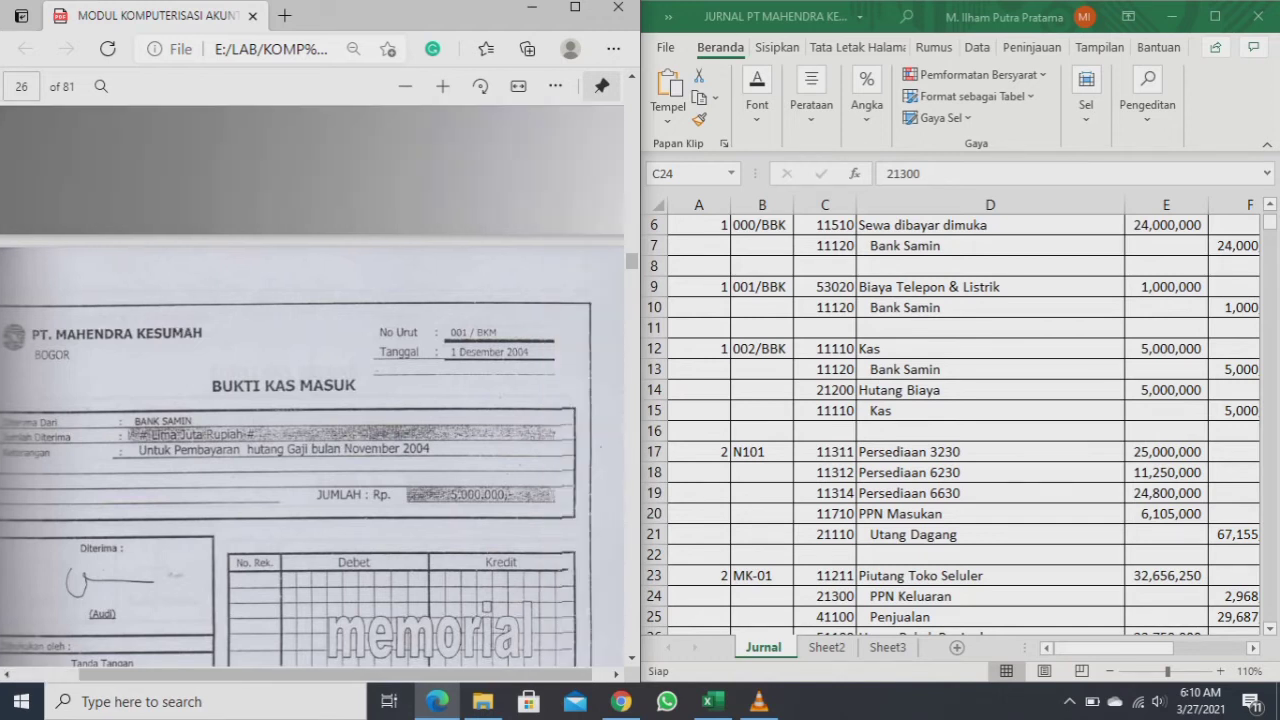
- Examine the cheque on page 25 and compare the 002/BBK voucher copies on pages 24 and 23 of the PDF
{"action": "scroll", "coordinate": [312, 393], "scroll_direction": "right", "scroll_amount": 2}
{"action": "scroll", "coordinate": [312, 386], "scroll_direction": "up", "scroll_amount": 5}
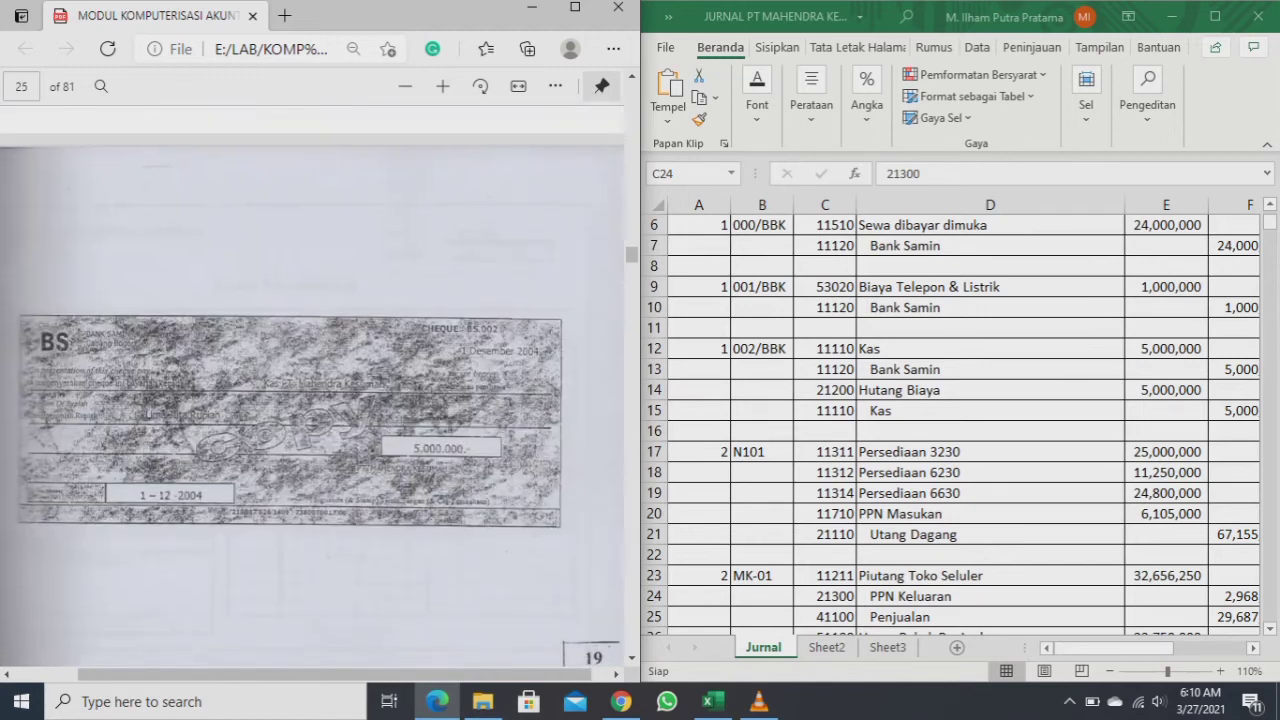
{"action": "scroll", "coordinate": [312, 386], "scroll_direction": "up", "scroll_amount": 4}
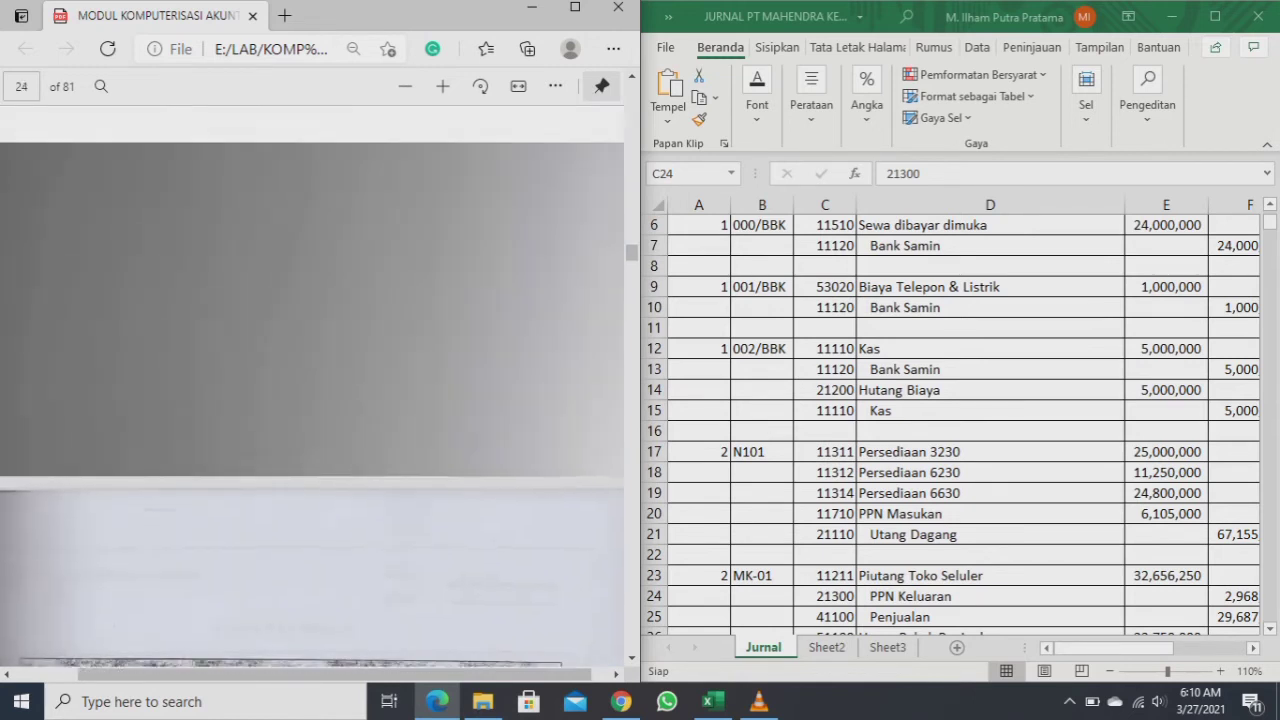
{"action": "scroll", "coordinate": [312, 386], "scroll_direction": "up", "scroll_amount": 4}
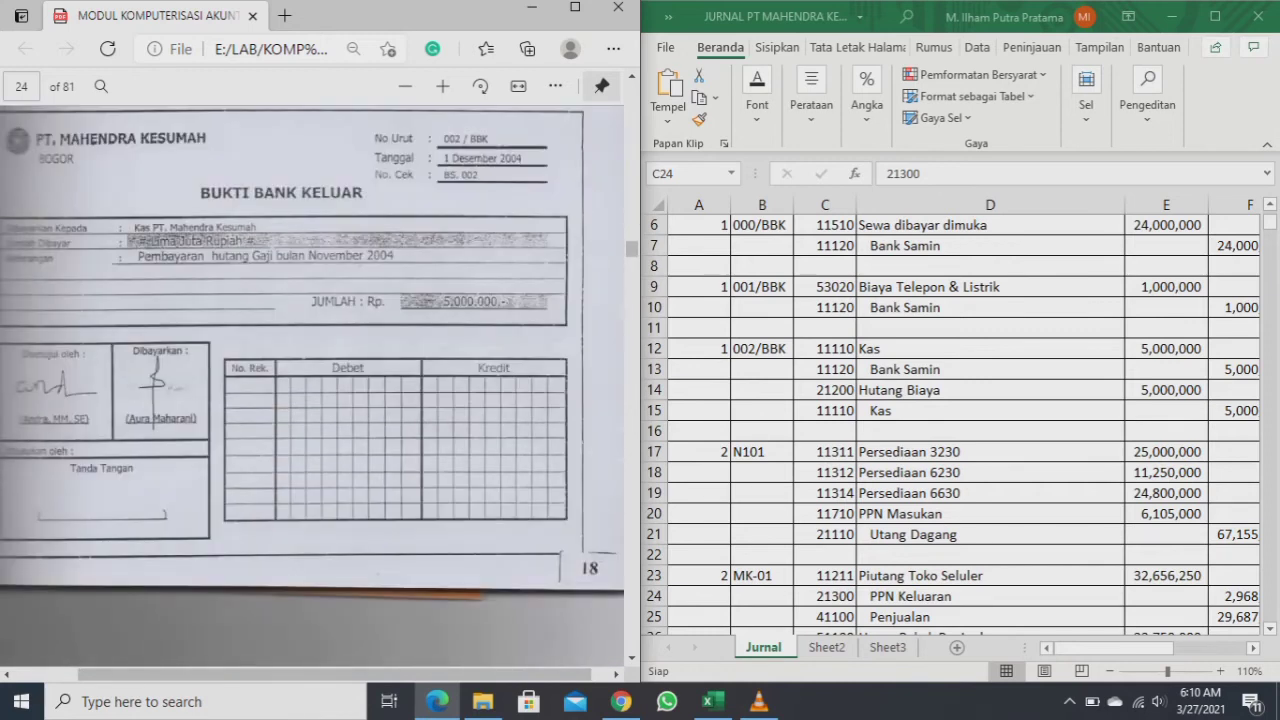
{"action": "scroll", "coordinate": [312, 386], "scroll_direction": "up", "scroll_amount": 5}
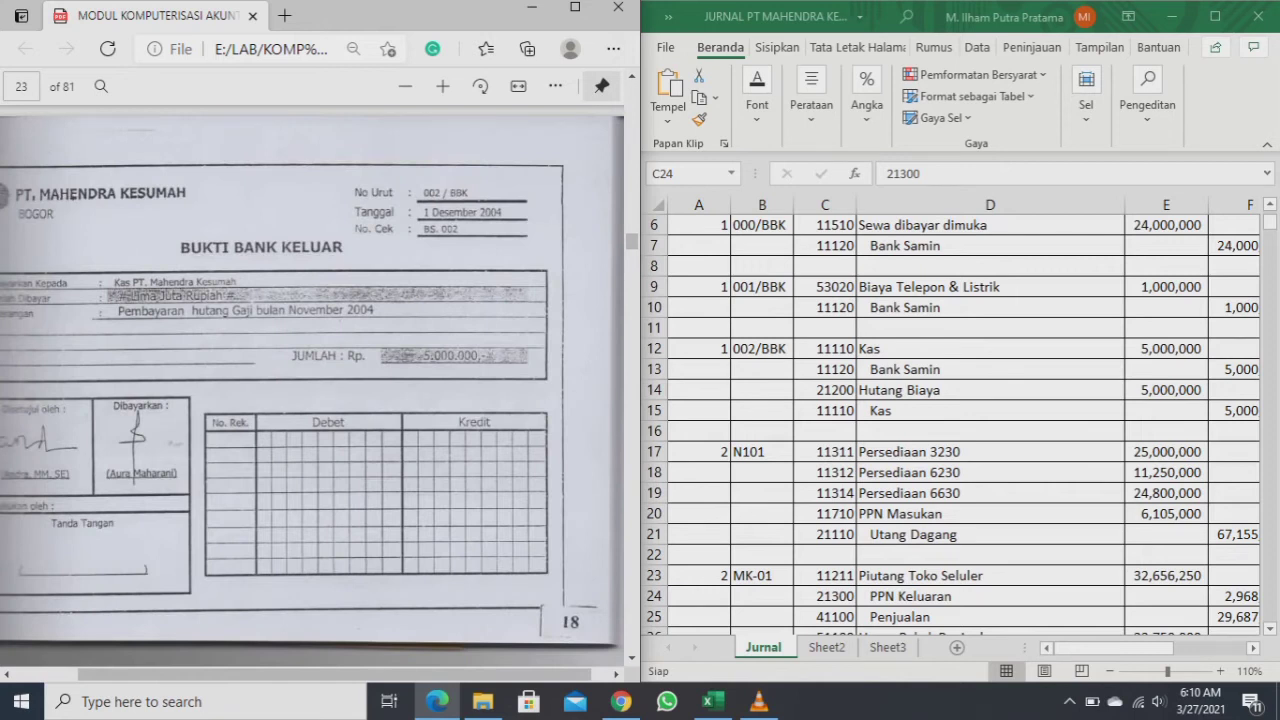
{"action": "scroll", "coordinate": [312, 386], "scroll_direction": "up", "scroll_amount": 5}
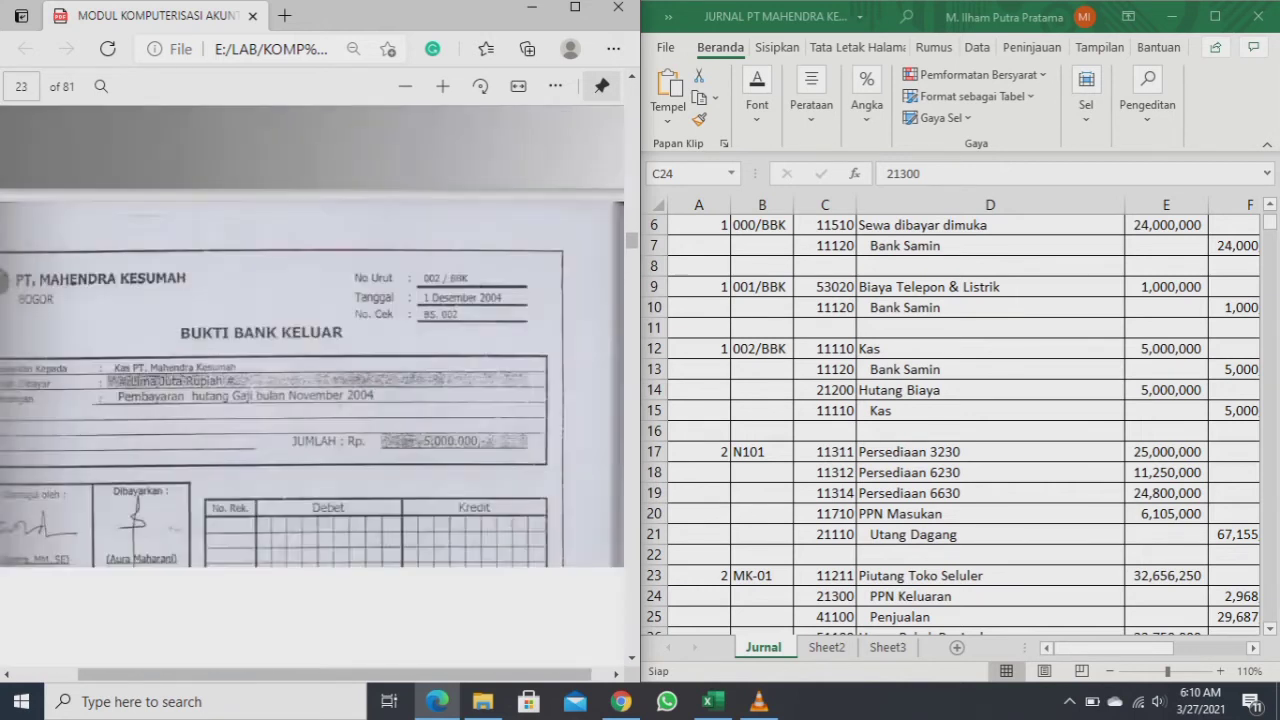
- Return to the Bukti Kas Masuk 001/BKM on page 26 and examine its source, description and amount
{"action": "scroll", "coordinate": [312, 386], "scroll_direction": "down", "scroll_amount": 5}
{"action": "scroll", "coordinate": [312, 386], "scroll_direction": "down", "scroll_amount": 2}
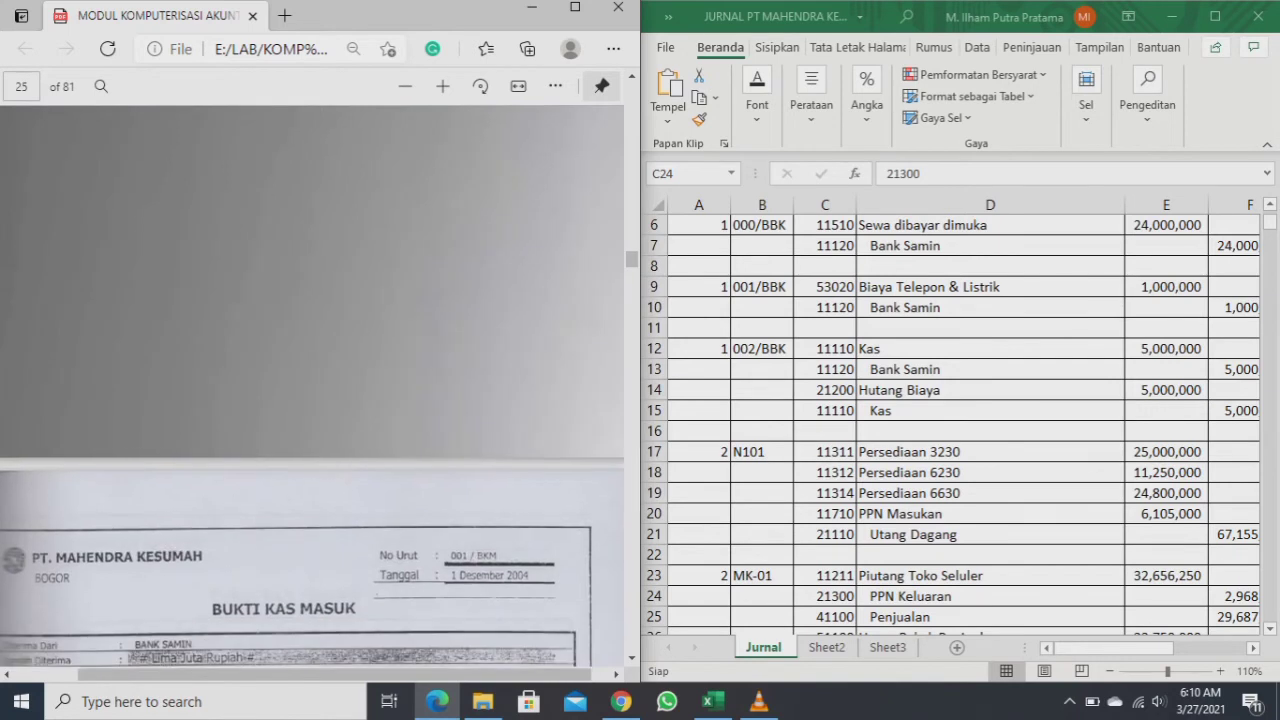
{"action": "scroll", "coordinate": [312, 386], "scroll_direction": "down", "scroll_amount": 8}
{"action": "scroll", "coordinate": [312, 386], "scroll_direction": "down", "scroll_amount": 3}
{"action": "scroll", "coordinate": [312, 386], "scroll_direction": "up", "scroll_amount": 5}
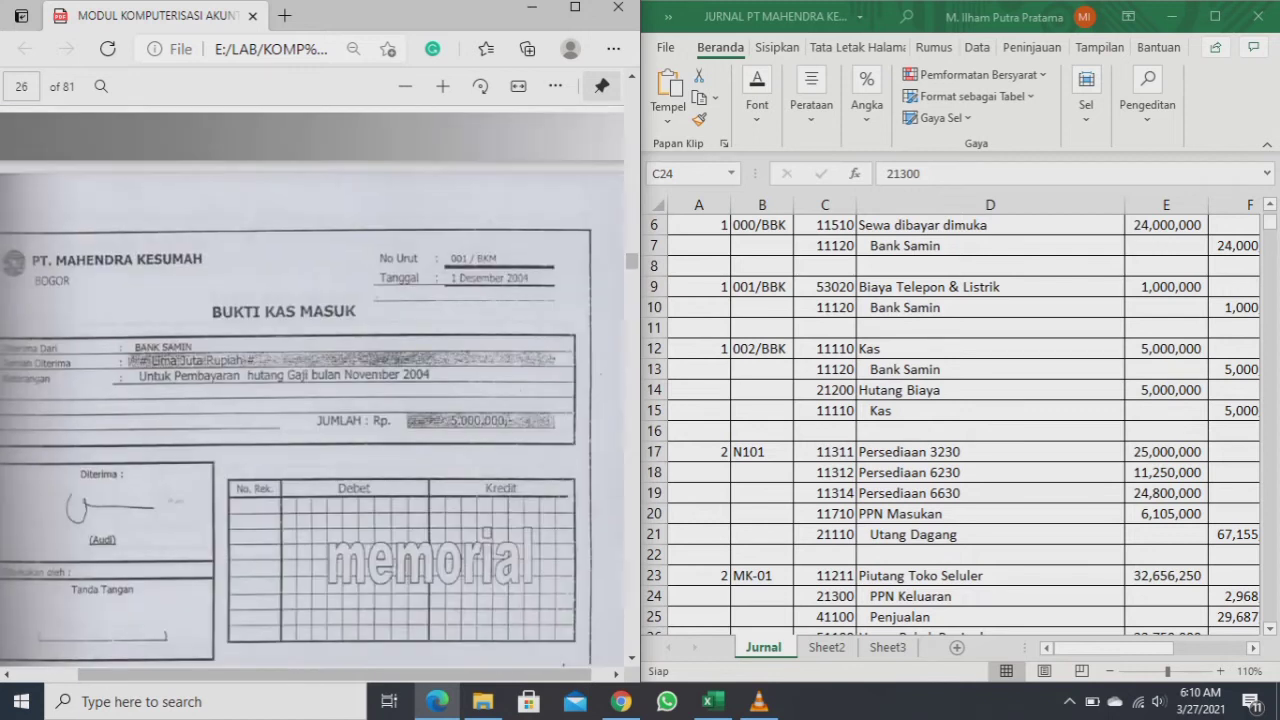
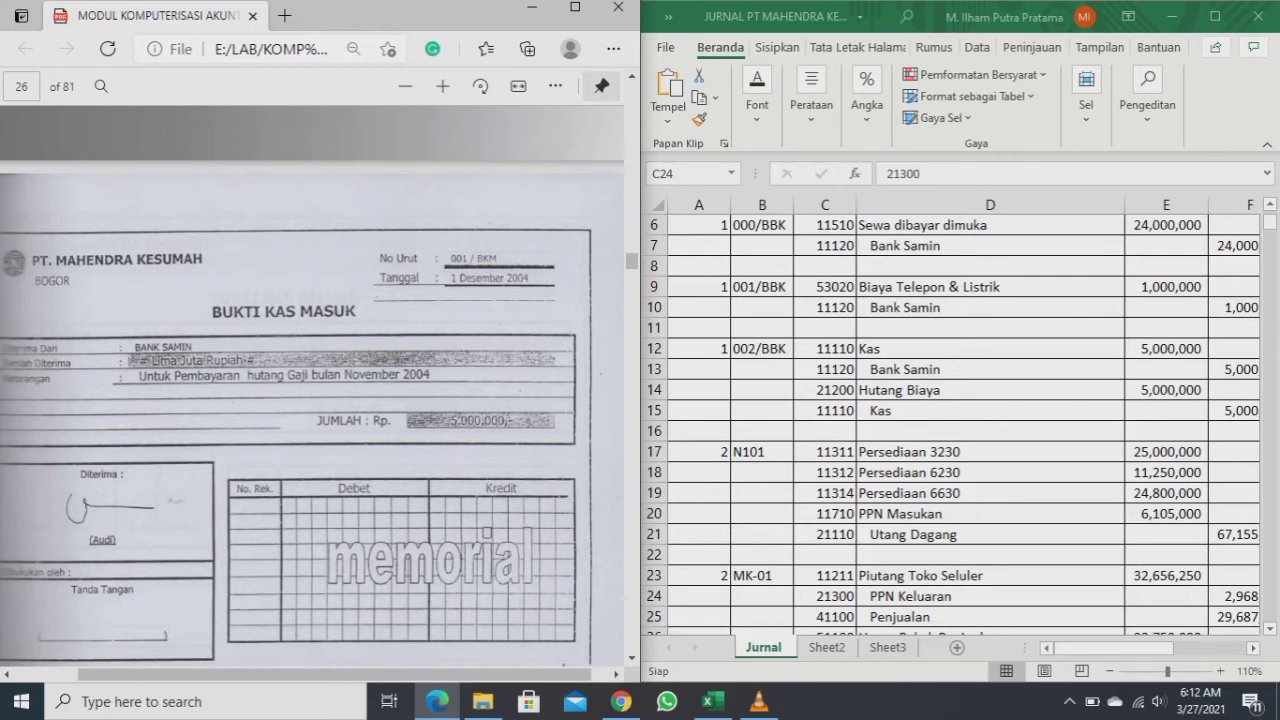
- Select the Kas and Bank Samin lines in D12:F13 and examine the cells of the Bank Samin credit line in row 13
{"action": "left_click_drag", "start_coordinate": [940, 348], "coordinate": [1238, 370]}
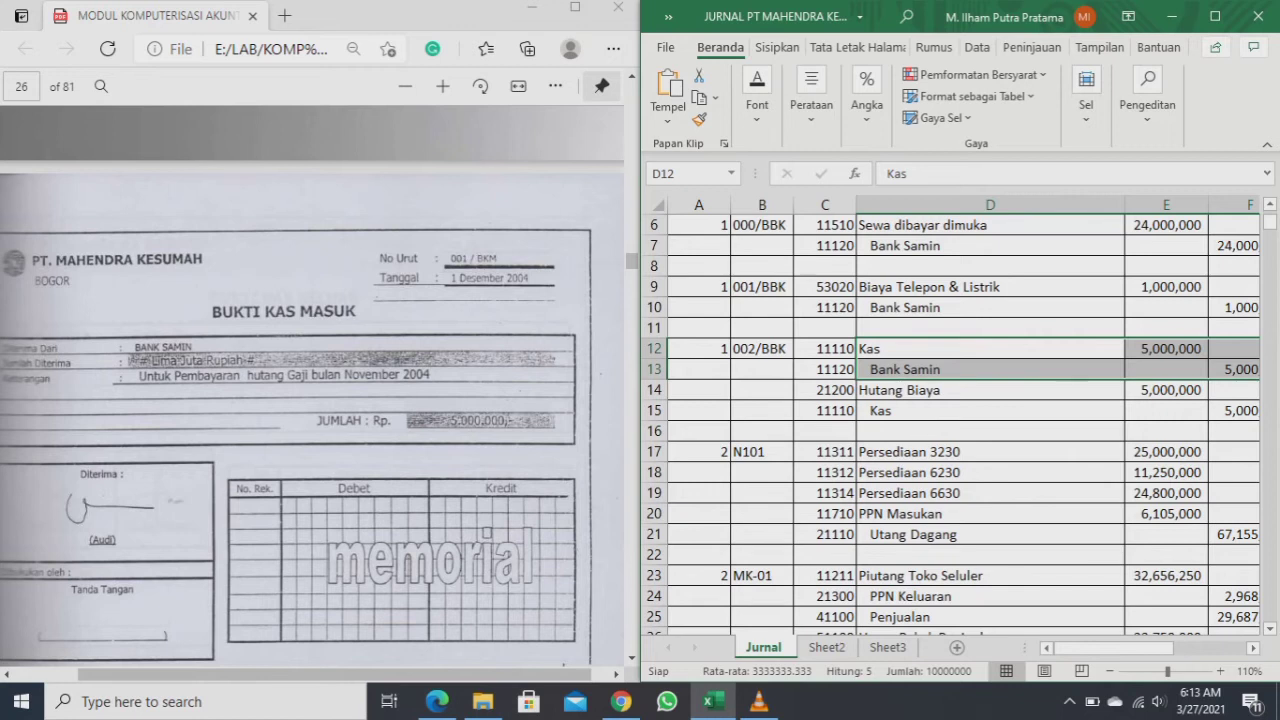
{"action": "left_click", "coordinate": [990, 369]}
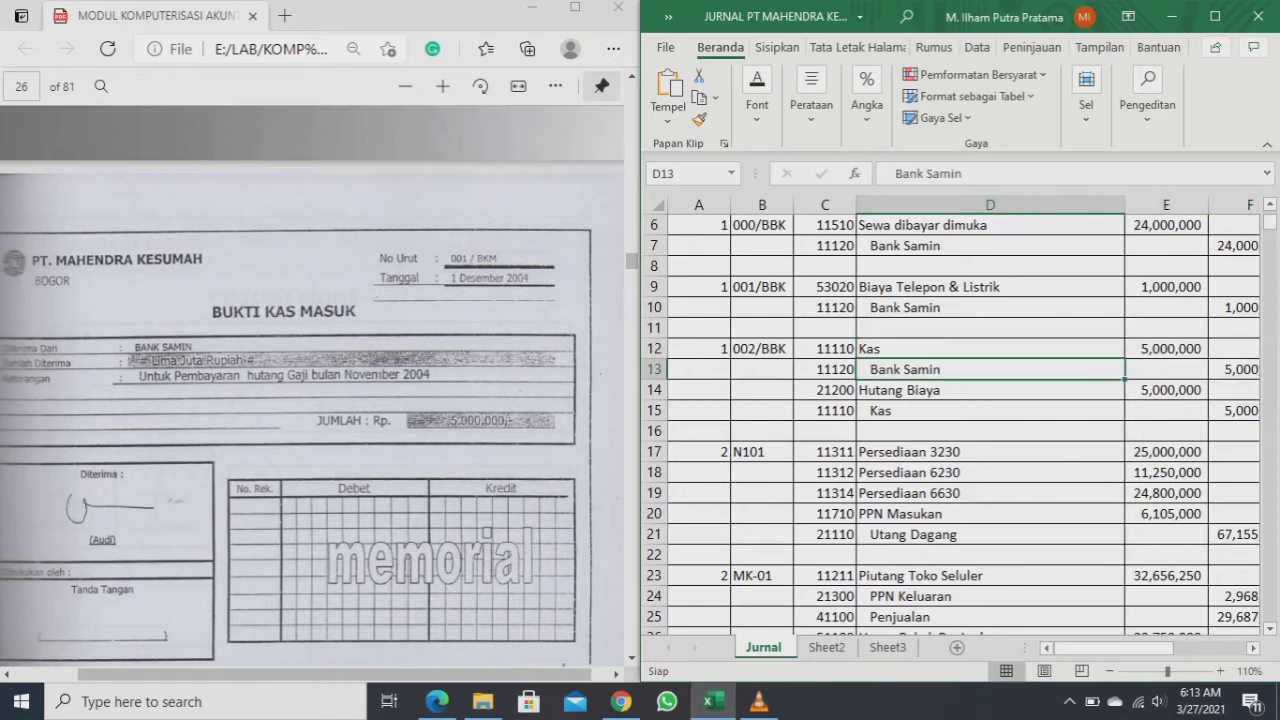
{"action": "key", "text": "Right"}
{"action": "key", "text": "Right"}
{"action": "key", "text": "Left"}
{"action": "key", "text": "Left"}
{"action": "key", "text": "Left"}
{"action": "key", "text": "Left"}
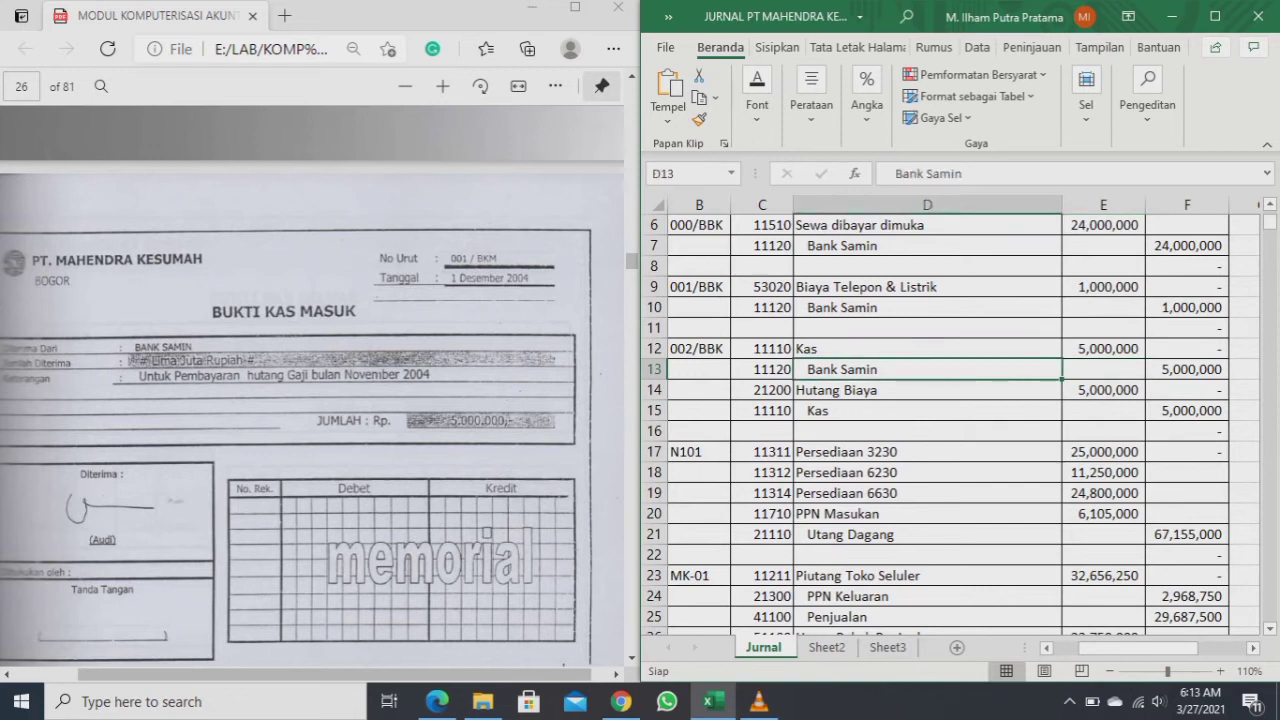
- Examine the Kas debit line in row 12 of the 002/BBK entry and select it together with the Bank Samin line below
{"action": "key", "text": "Left"}
{"action": "key", "text": "Up"}
{"action": "key", "text": "Right"}
{"action": "key", "text": "Right"}
{"action": "key", "text": "Right"}
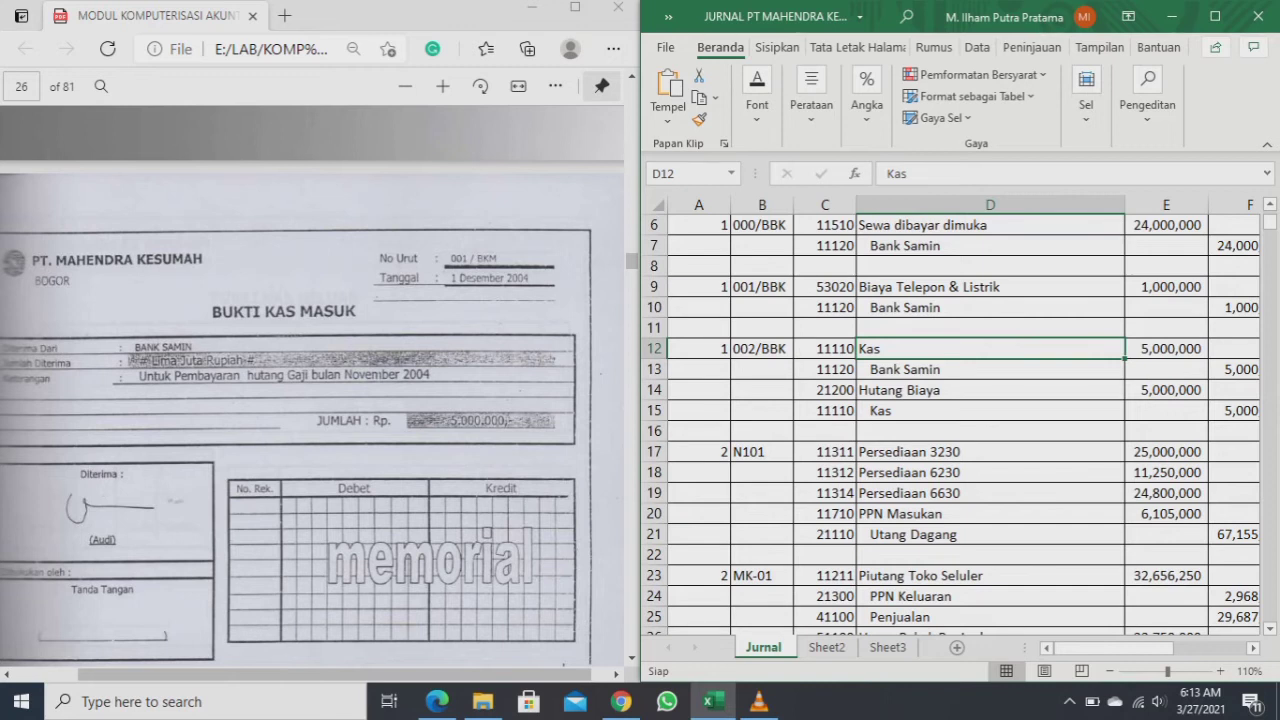
{"action": "key", "text": "shift+Down"}
{"action": "key", "text": "shift+Right"}
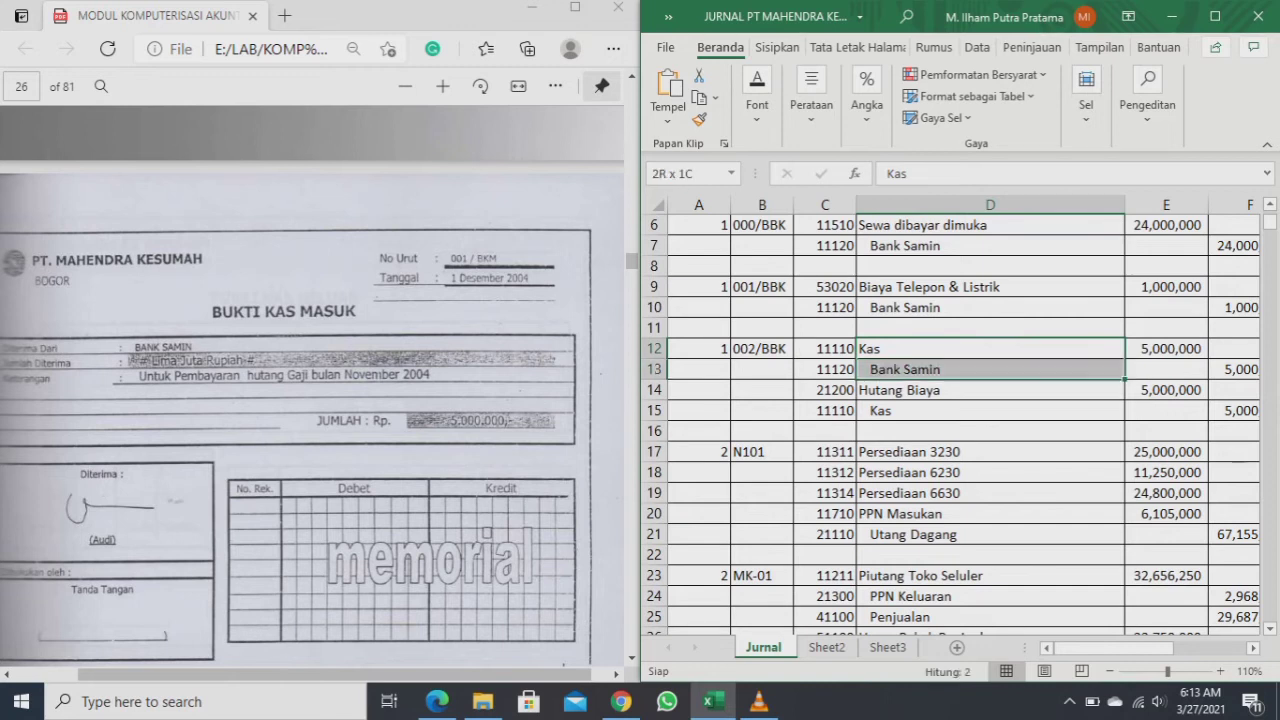
{"action": "key", "text": "shift+Right"}
- Check the account number of the Kas line in C12 and select the Kas and Bank Samin descriptions in D12:D13
{"action": "key", "text": "Left"}
{"action": "key", "text": "Left"}
{"action": "key", "text": "Left"}
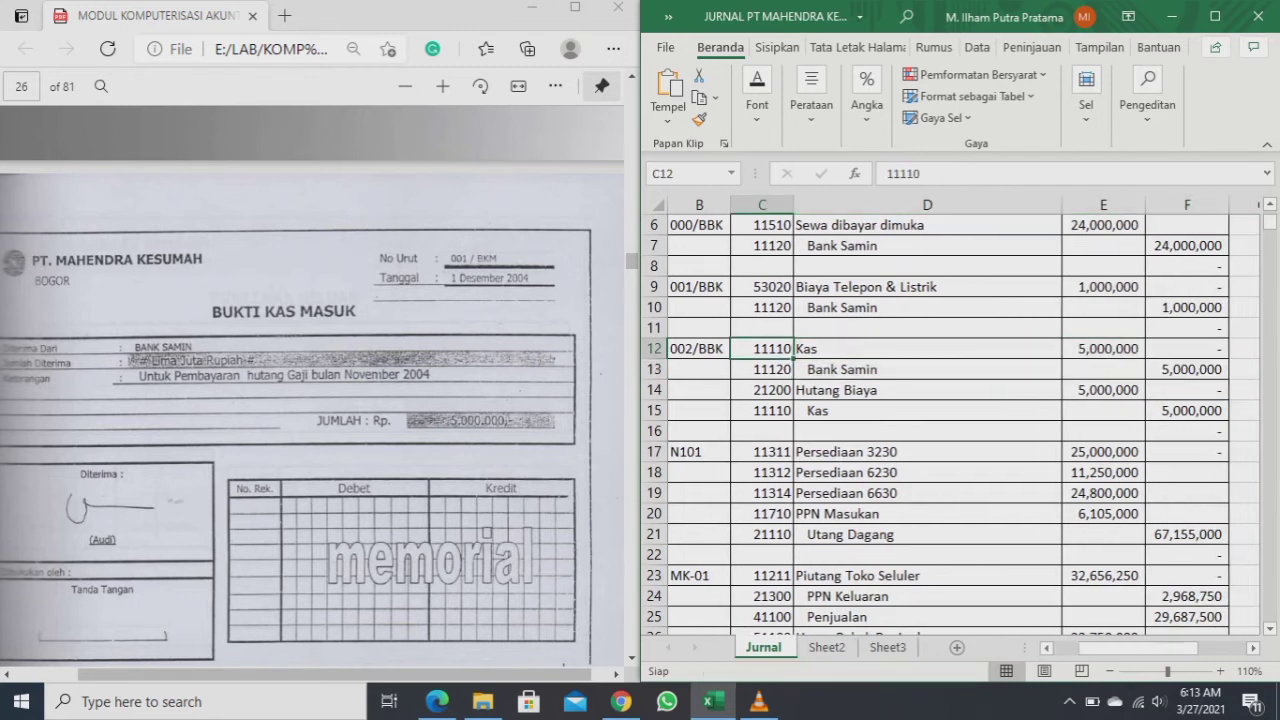
{"action": "key", "text": "Right"}
{"action": "key", "text": "Right"}
{"action": "key", "text": "Right"}
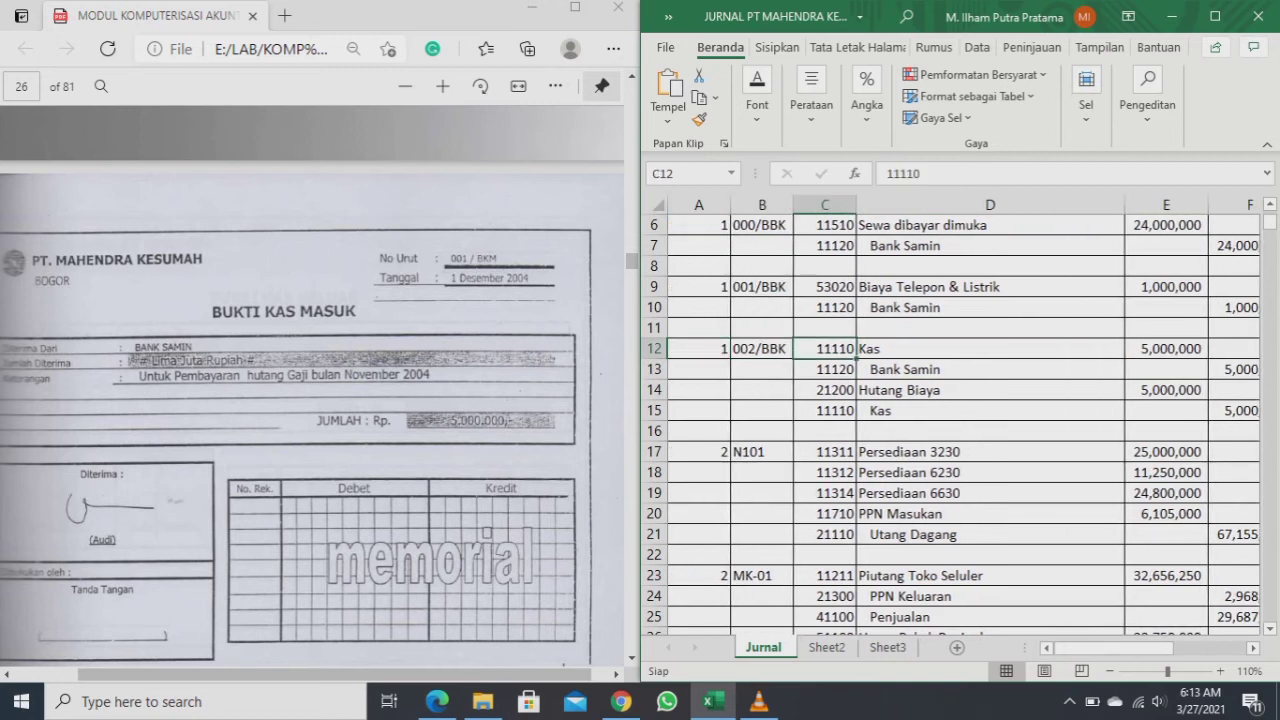
{"action": "key", "text": "shift+Down"}
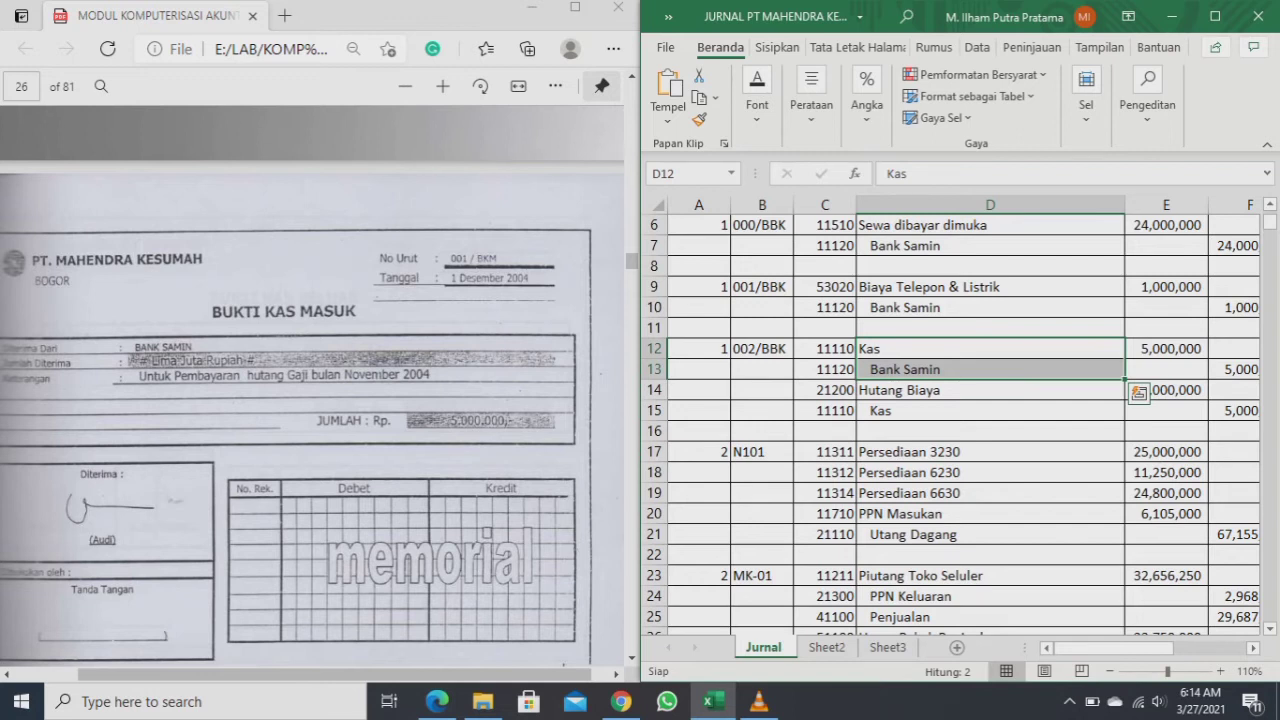
- Switch to the PDF module and examine the Bukti Kas Keluar 001/BKK for the November 2004 salary debt on page 27
{"action": "key", "text": "alt+Tab"}
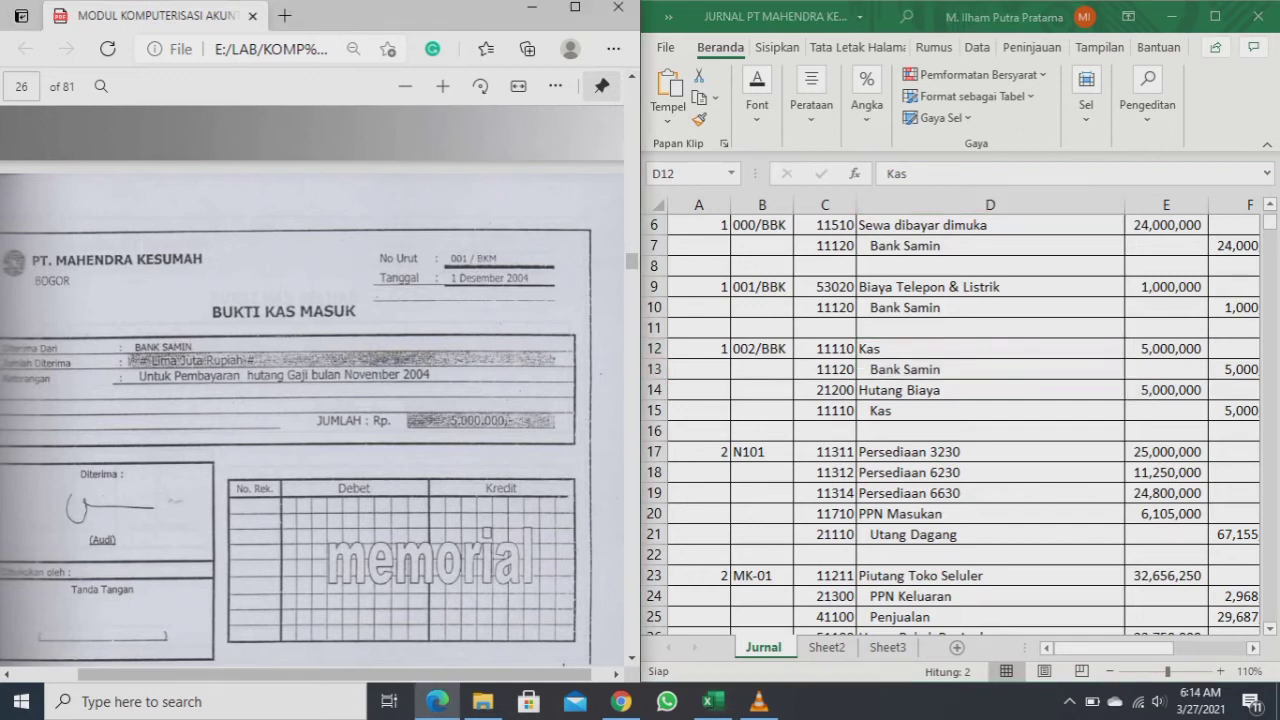
{"action": "scroll", "coordinate": [312, 386], "scroll_direction": "down", "scroll_amount": 10}
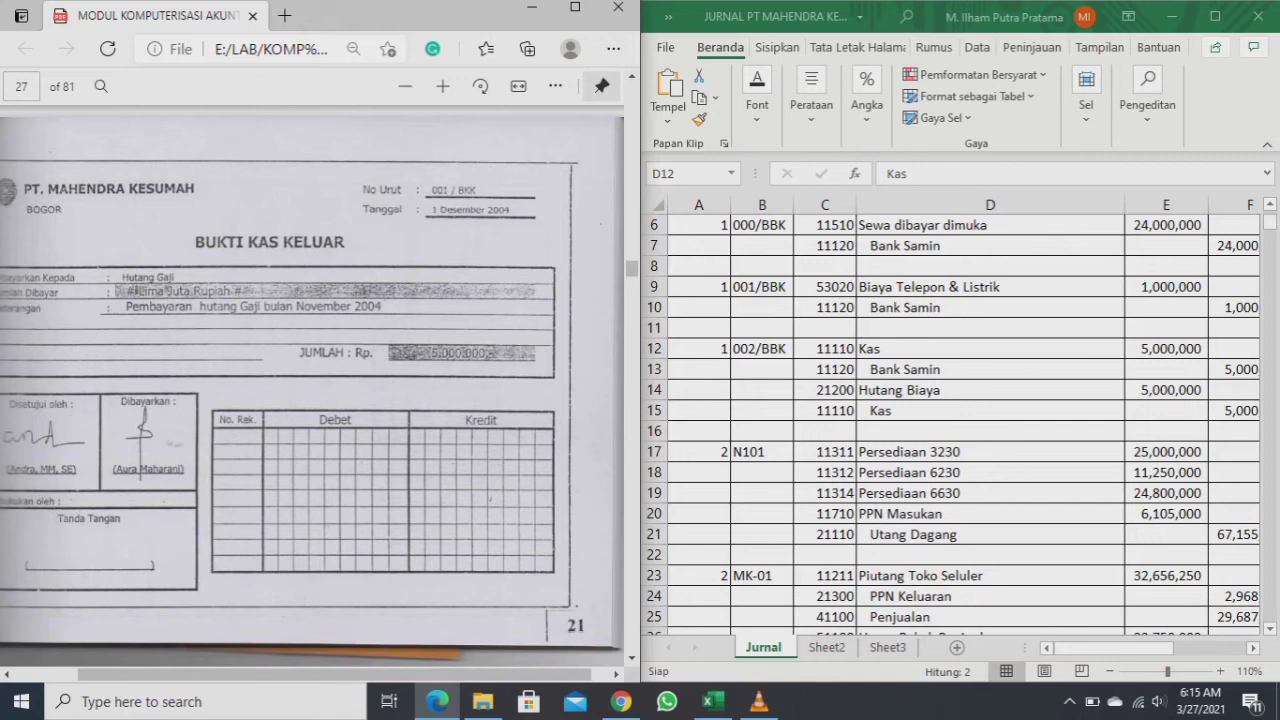
- Switch to the Excel journal and review the Hutang Biaya description in D14 and the Kas description in D15
{"action": "key", "text": "alt+Tab"}
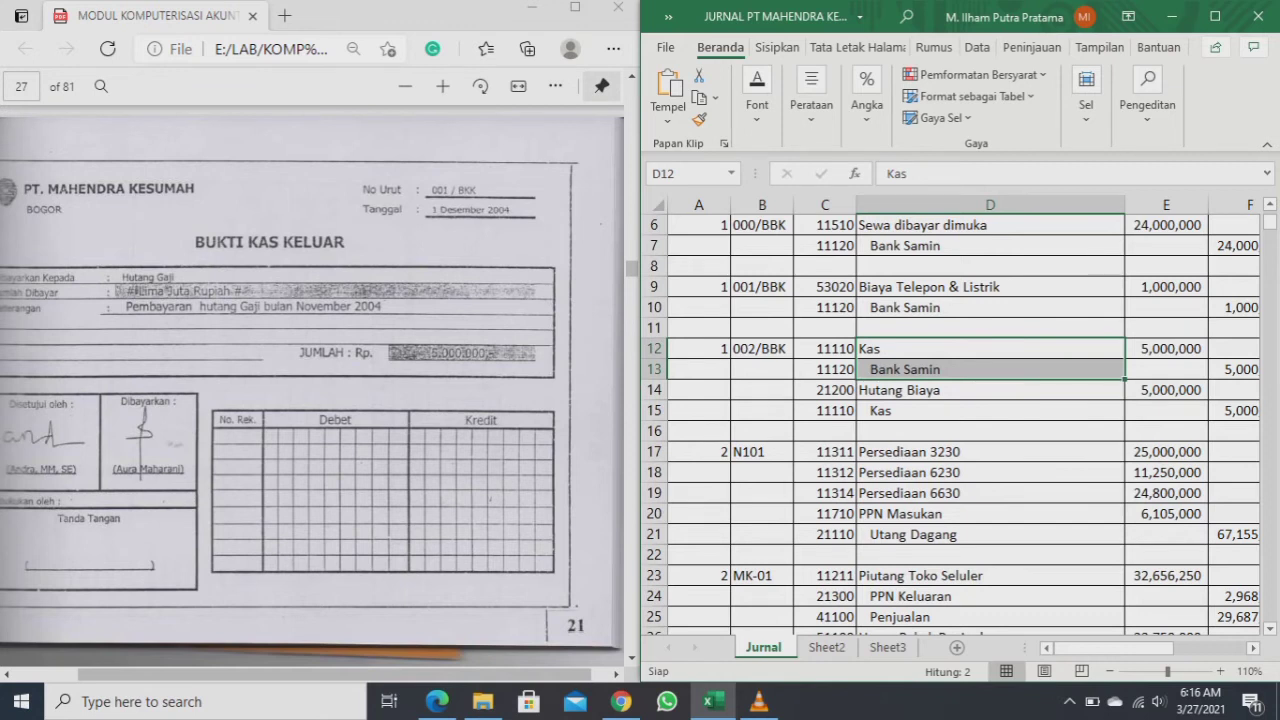
{"action": "left_click", "coordinate": [990, 390]}
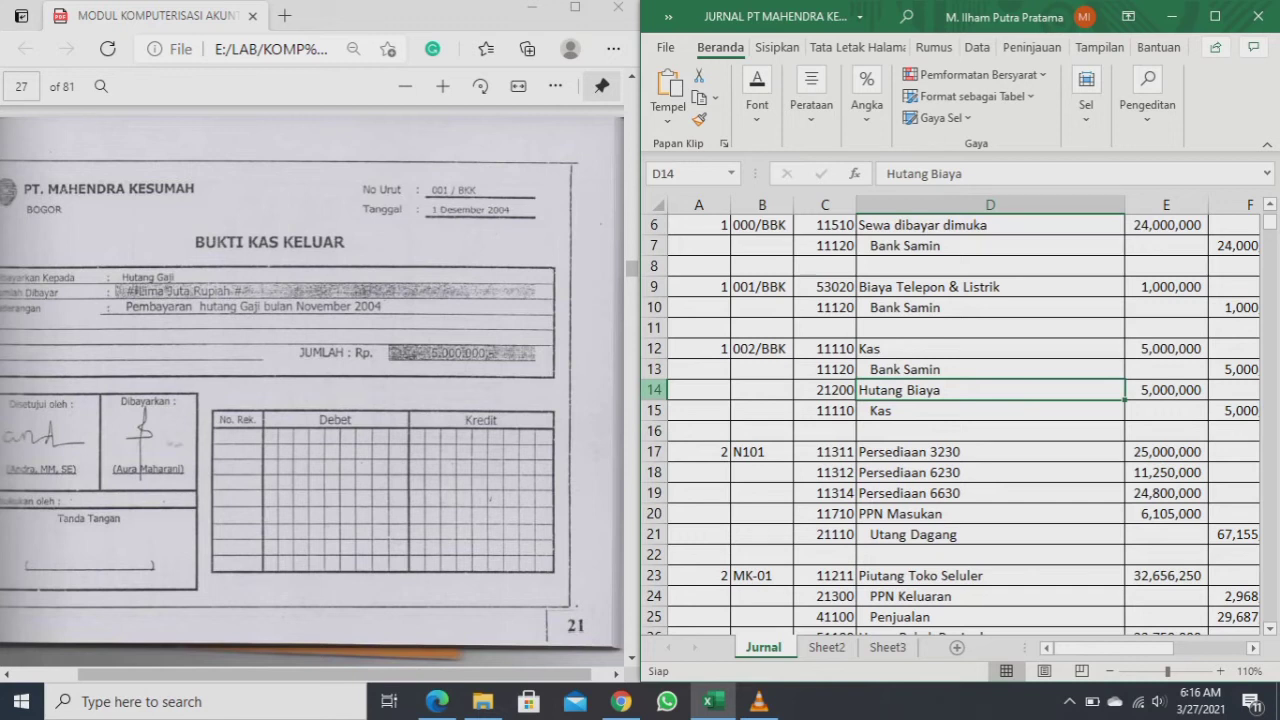
{"action": "left_click", "coordinate": [990, 411]}
{"action": "left_click", "coordinate": [990, 391]}
{"action": "key", "text": "F2"}
{"action": "key", "text": "Return"}
{"action": "key", "text": "Up"}
{"action": "left_click", "coordinate": [990, 410]}
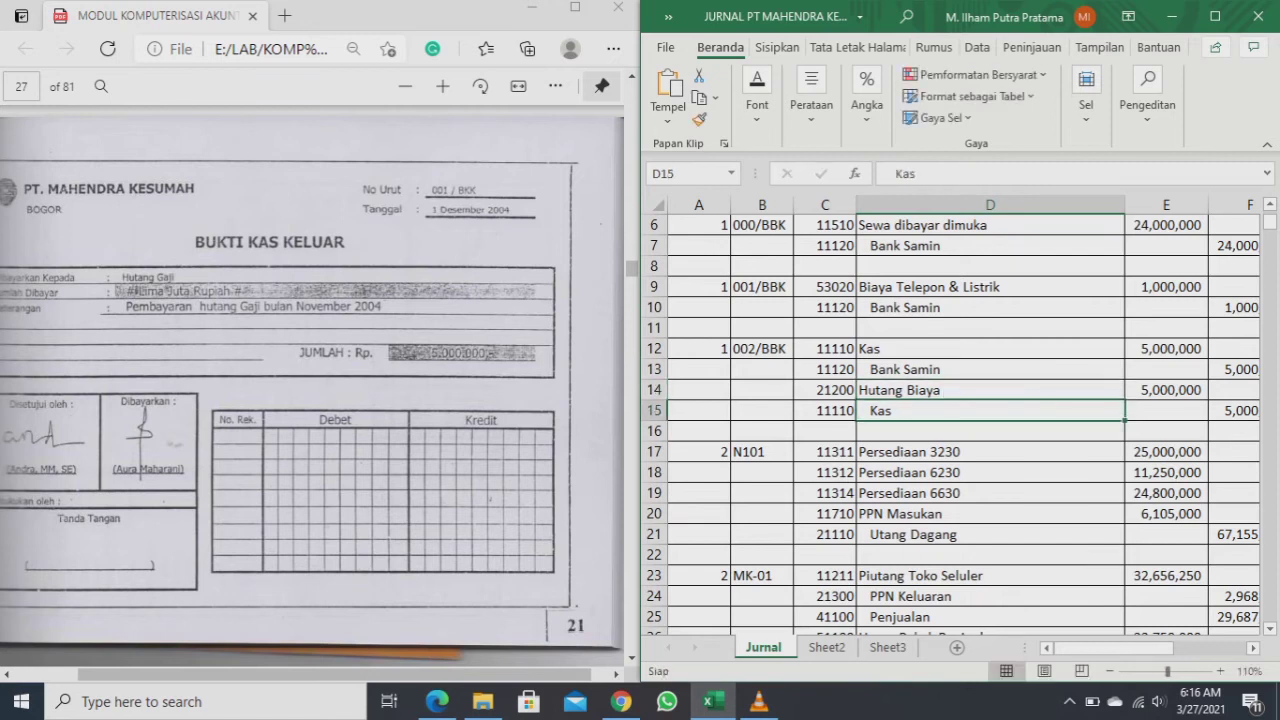
- Examine the amount and description cells of the Hutang Biaya and Kas lines in rows 14 and 15
{"action": "left_click", "coordinate": [1166, 410]}
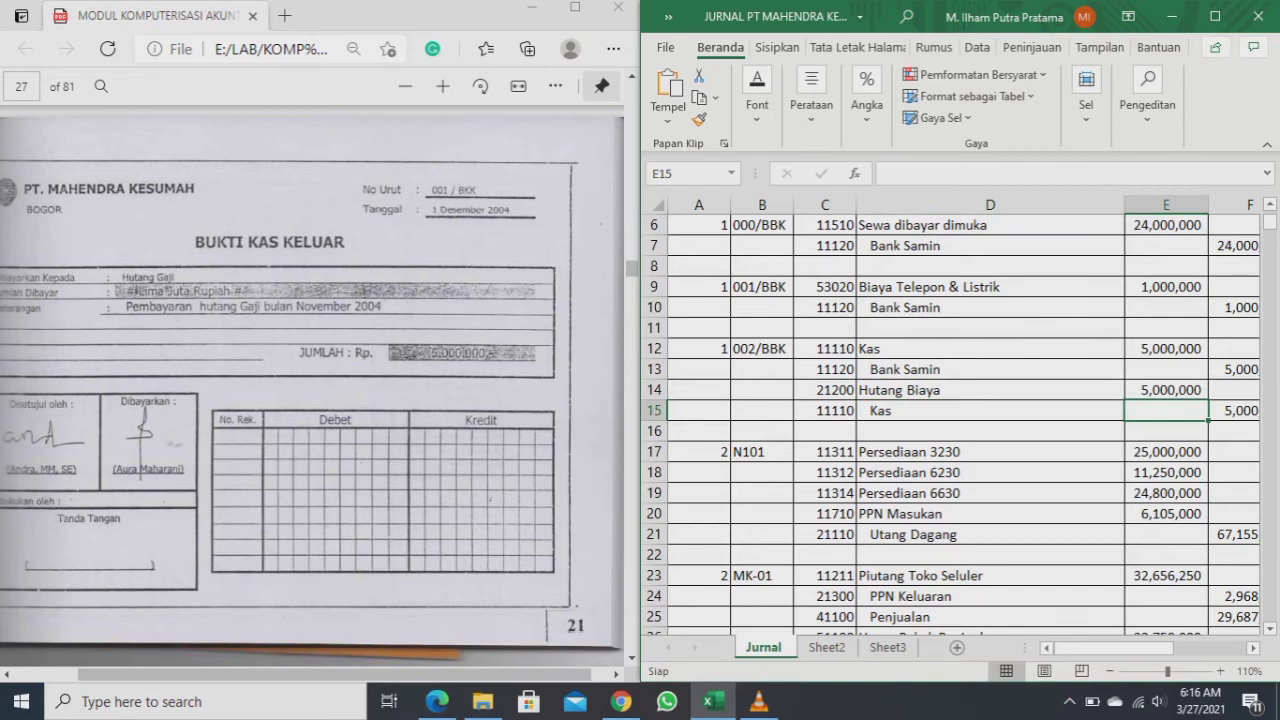
{"action": "key", "text": "Up"}
{"action": "key", "text": "Left"}
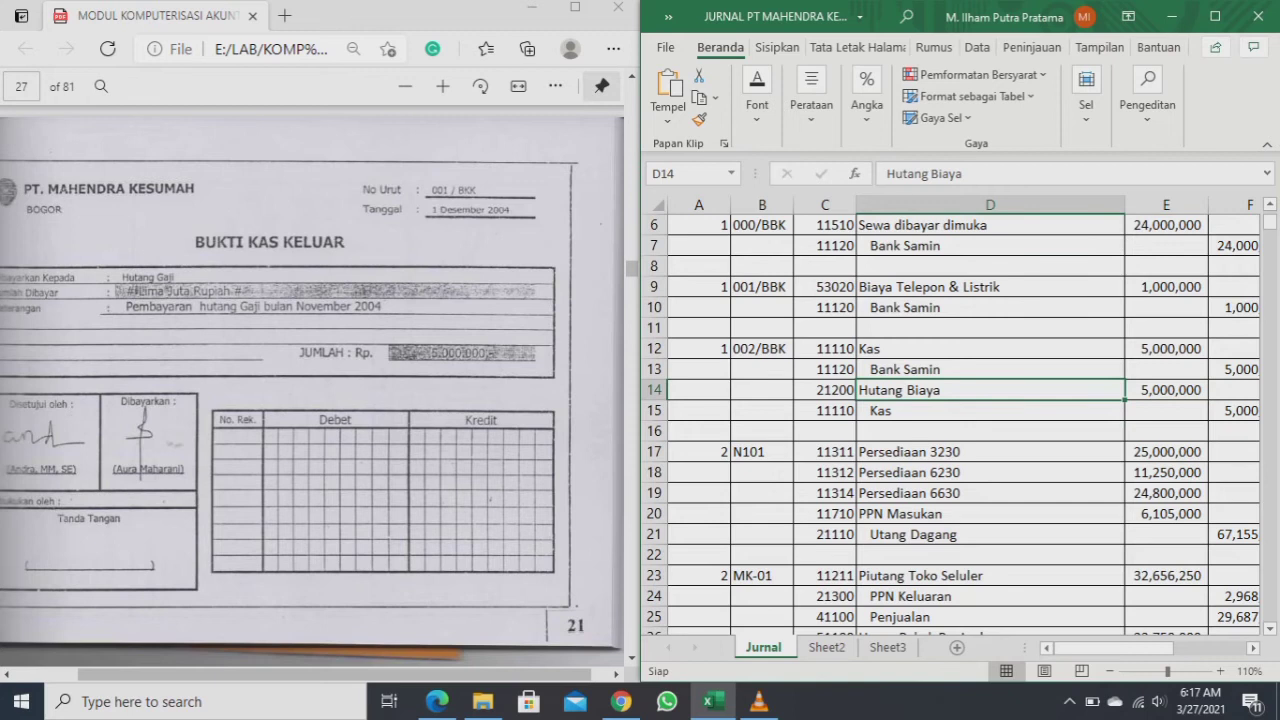
{"action": "key", "text": "Right"}
{"action": "key", "text": "Down"}
{"action": "key", "text": "Right"}
{"action": "key", "text": "Left"}
{"action": "key", "text": "Left"}
{"action": "key", "text": "Left"}
{"action": "key", "text": "Left"}
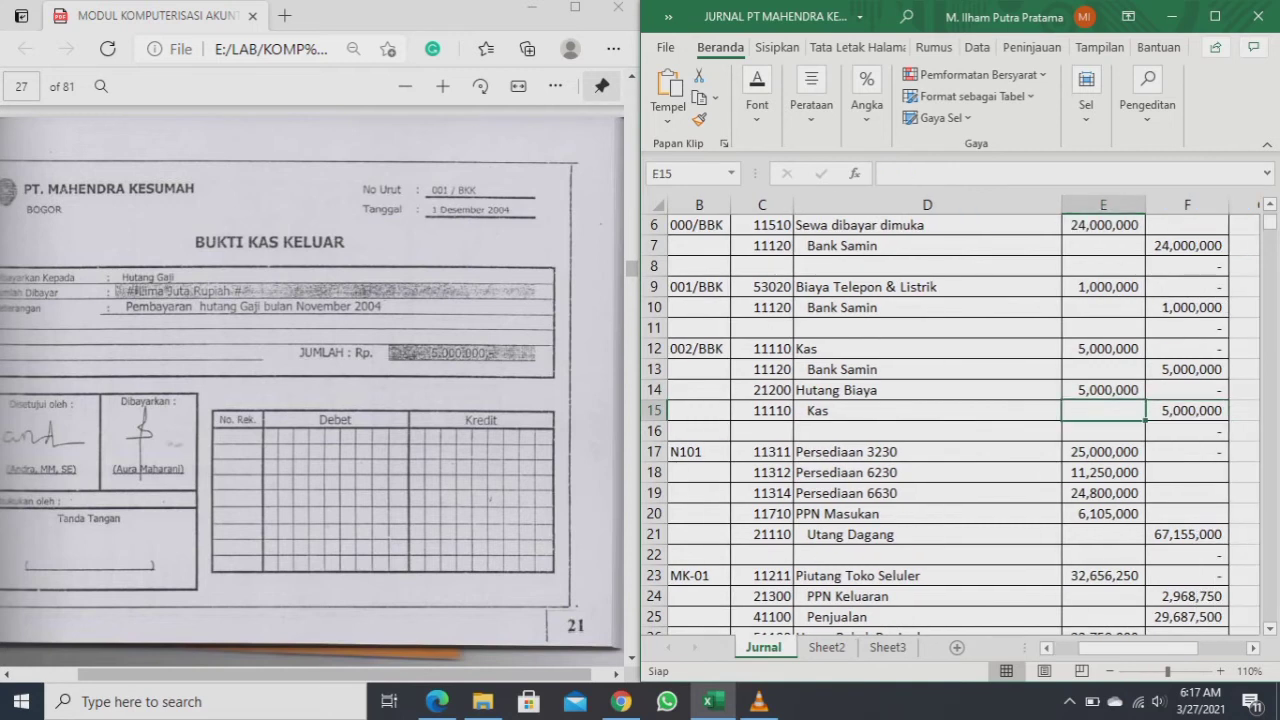
- Examine the Kas line in row 15, from its date cell A15 to the credit amount in F15
{"action": "key", "text": "Left"}
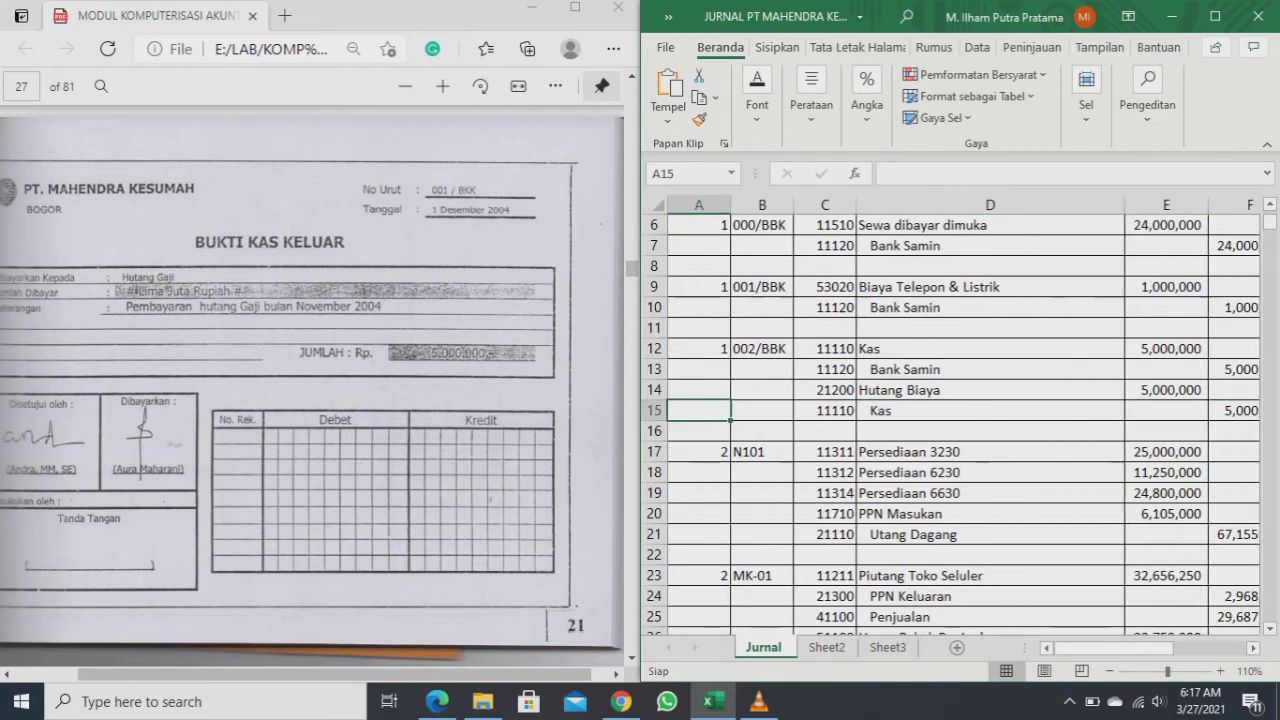
{"action": "key", "text": "Right"}
{"action": "key", "text": "Right"}
{"action": "key", "text": "Right"}
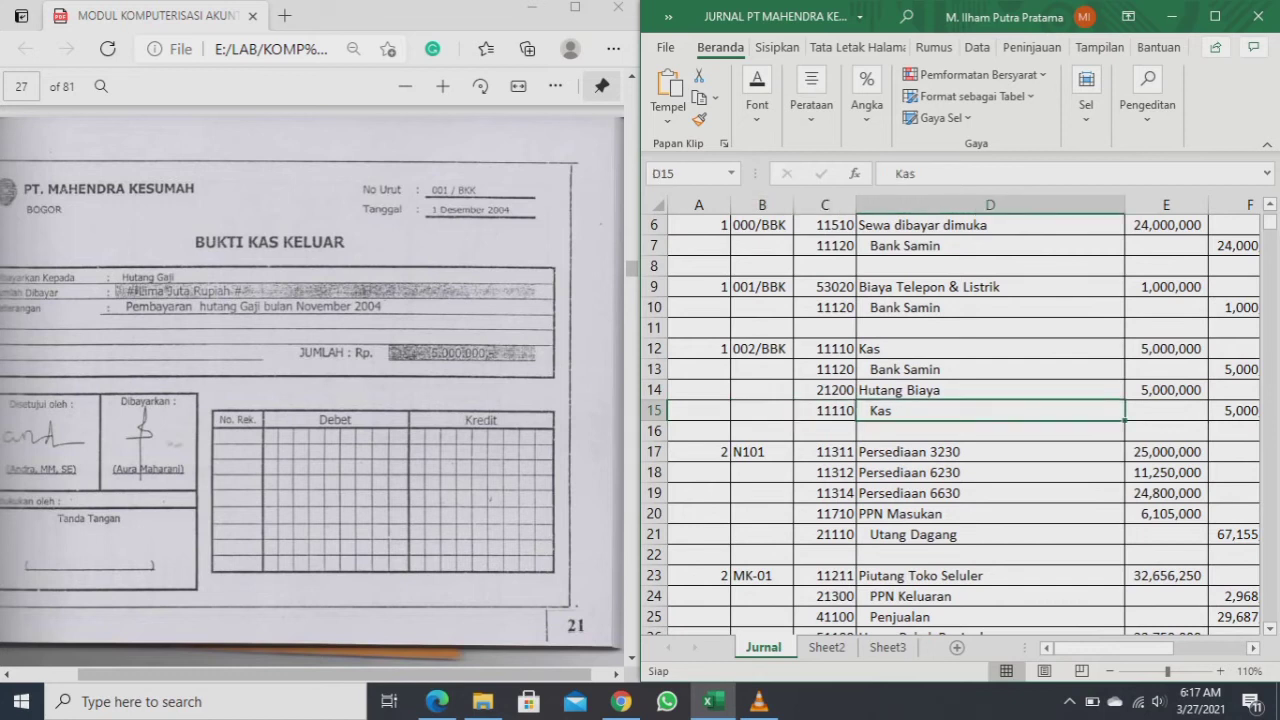
{"action": "key", "text": "Right"}
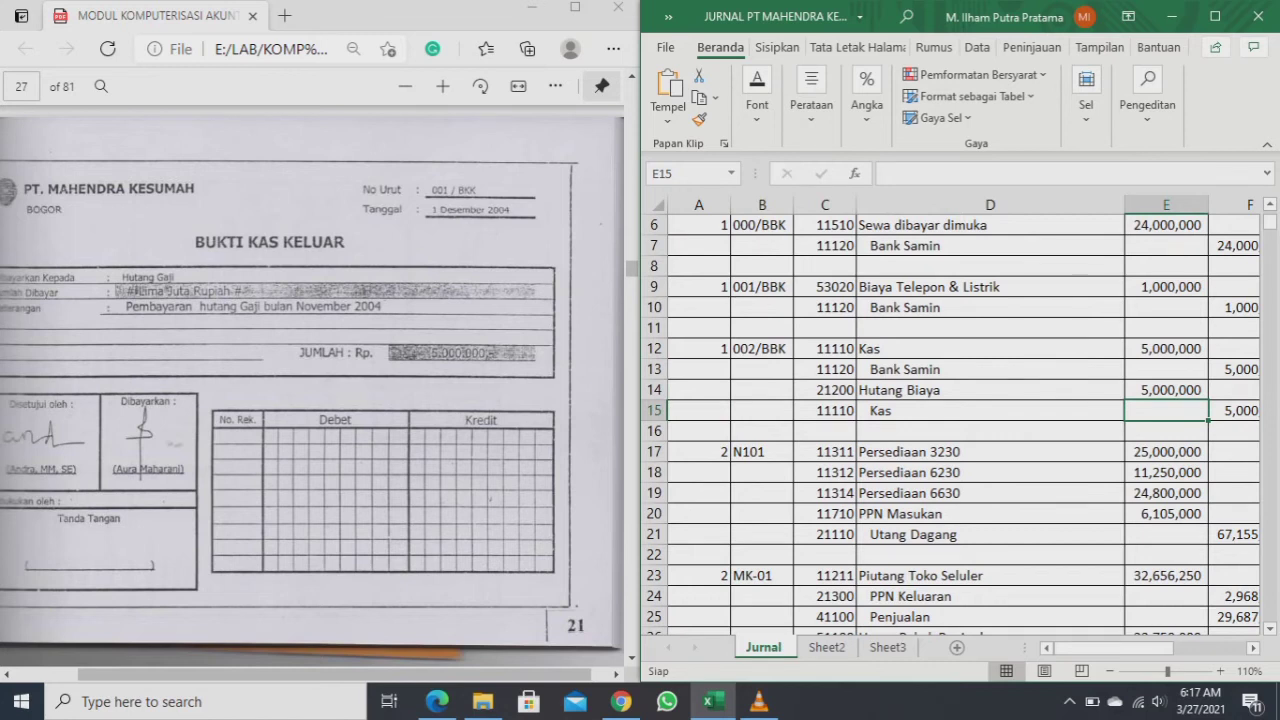
{"action": "key", "text": "Right"}
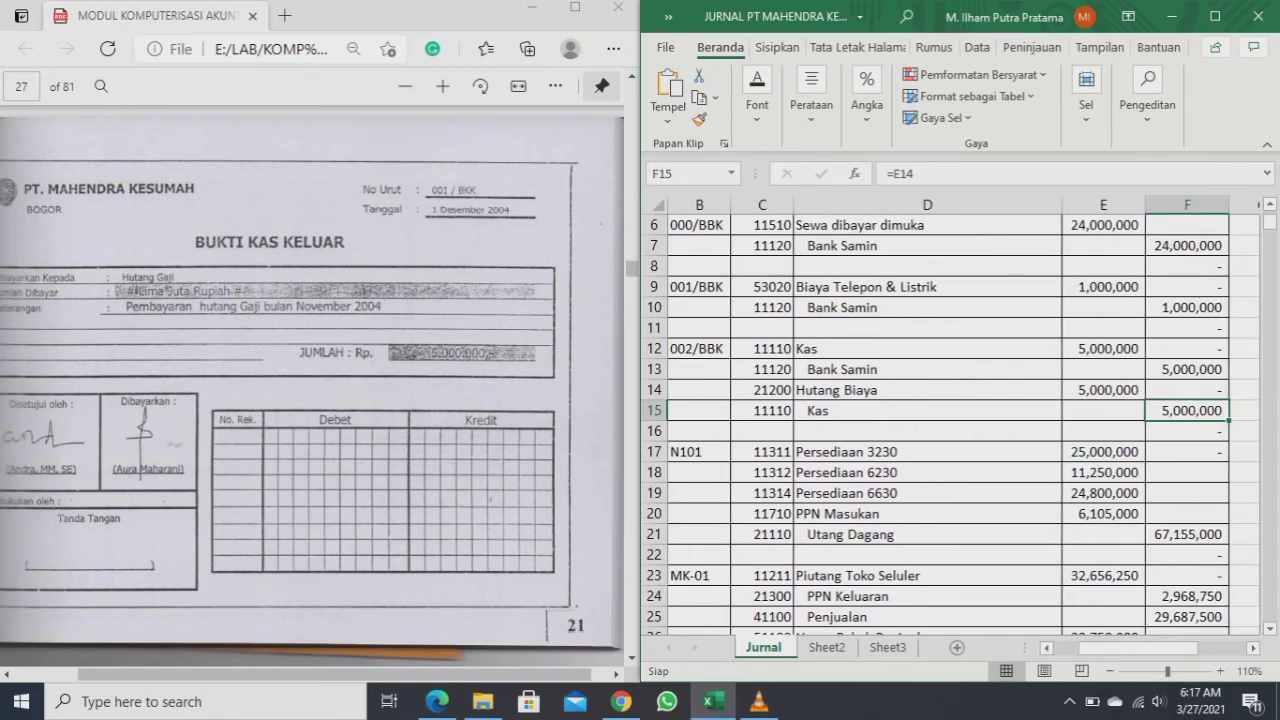
{"action": "key", "text": "Left"}
{"action": "key", "text": "Left"}
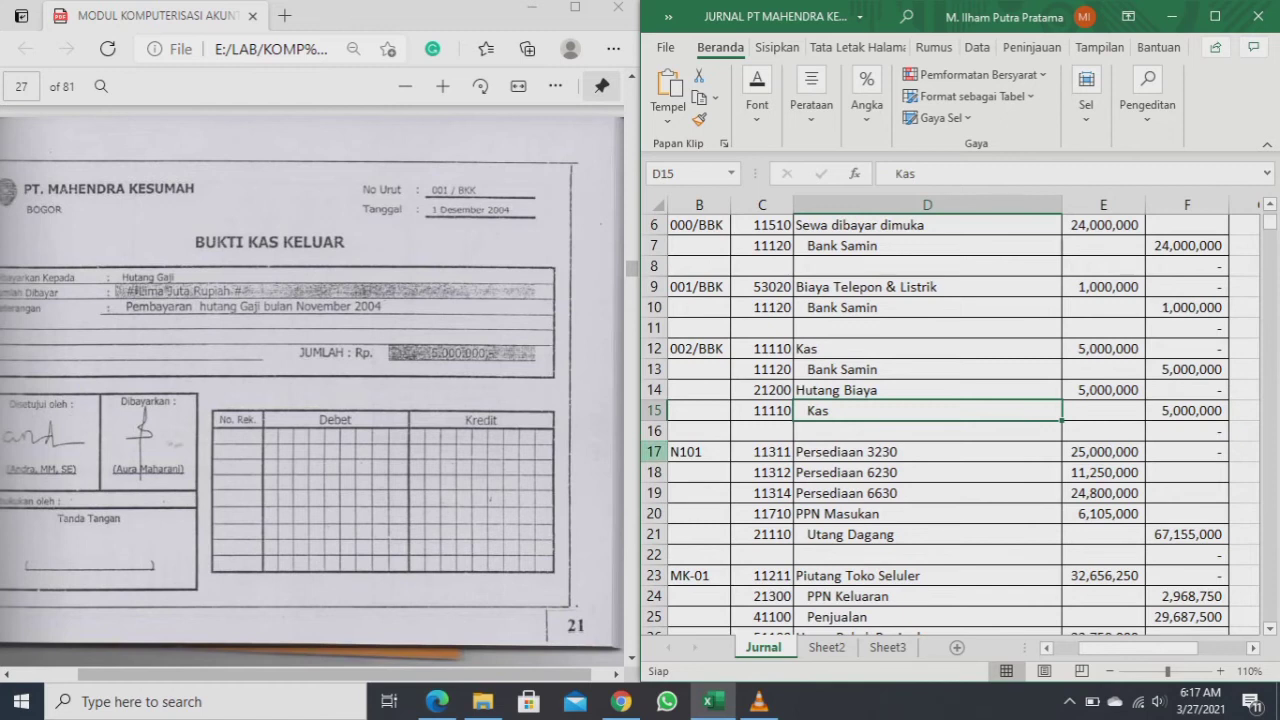
- Switch to the PDF module and review the Bukti Bank Keluar 002/BBK on page 24 and cheque BS.002 on page 25
{"action": "key", "text": "alt+Tab"}
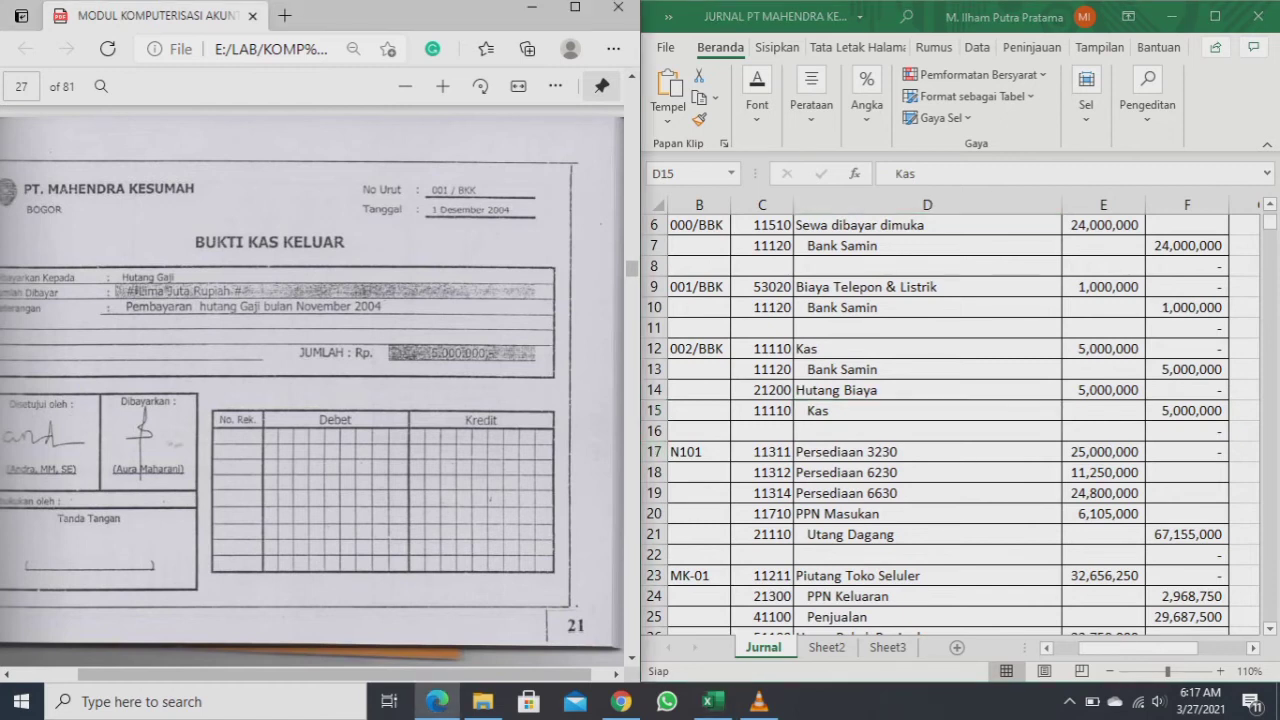
{"action": "scroll", "coordinate": [312, 386], "scroll_direction": "up", "scroll_amount": 15}
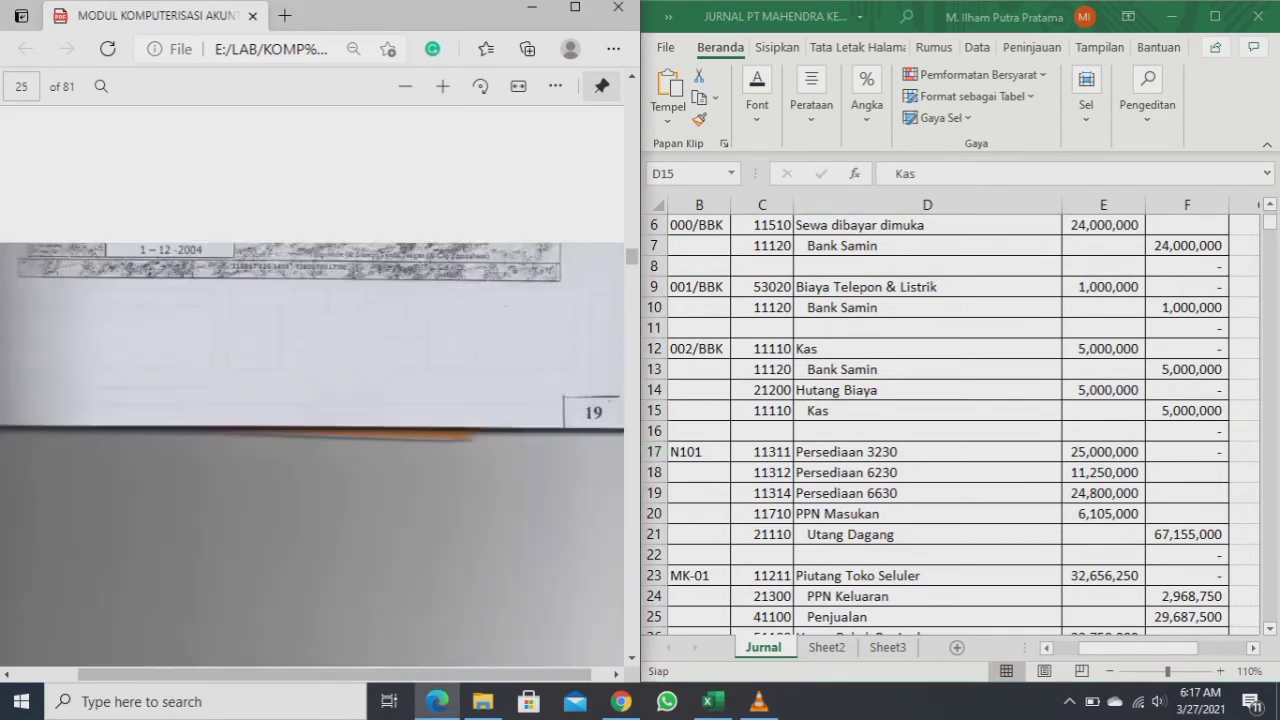
{"action": "scroll", "coordinate": [312, 386], "scroll_direction": "up", "scroll_amount": 5}
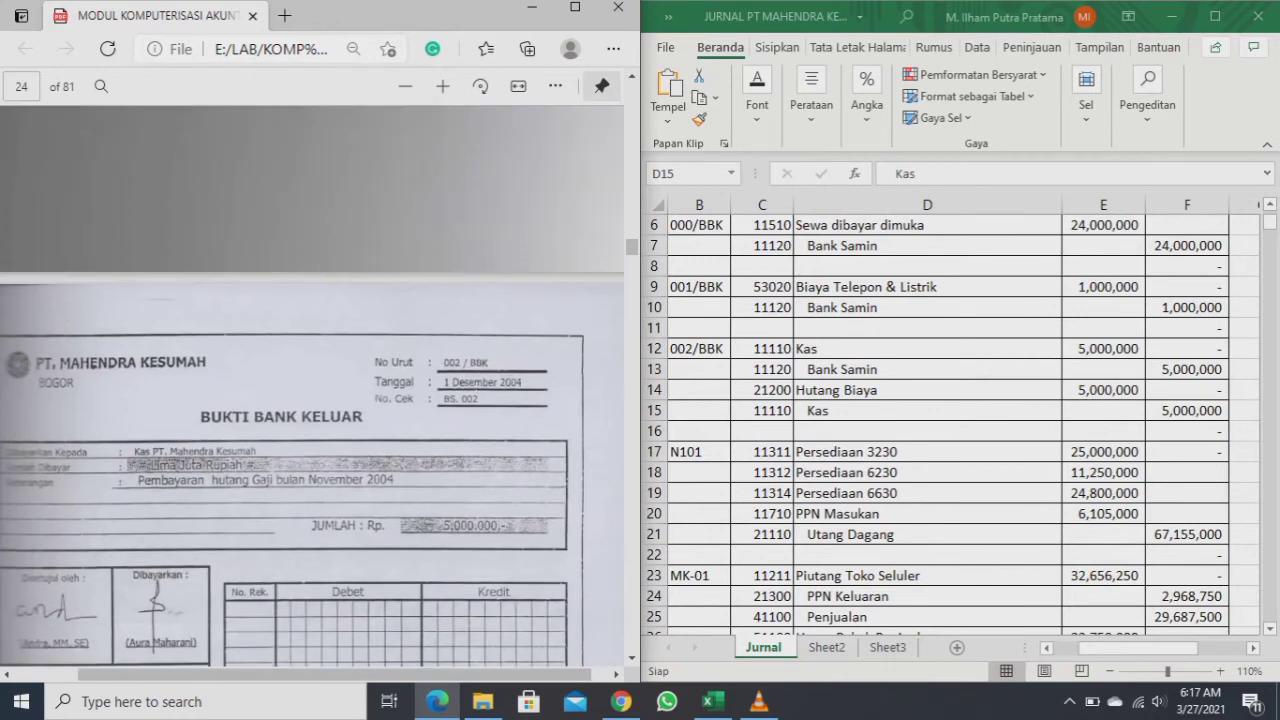
{"action": "scroll", "coordinate": [312, 386], "scroll_direction": "down", "scroll_amount": 10}
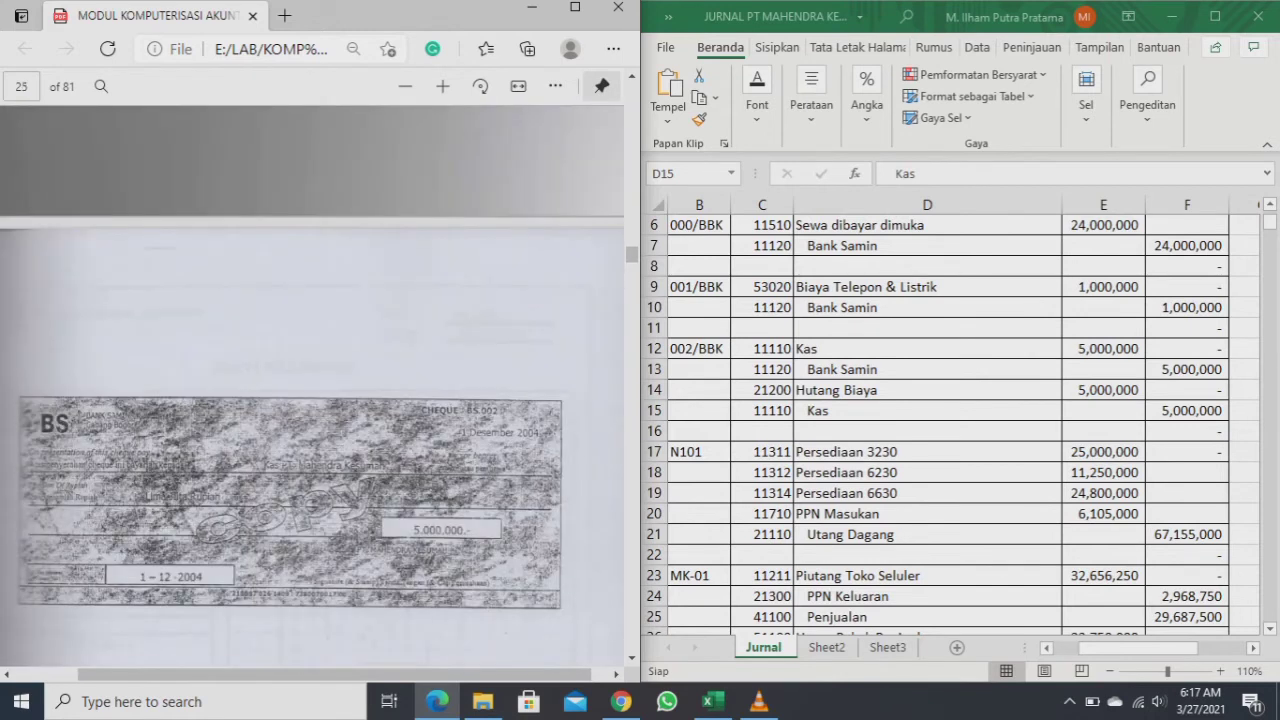
- Switch to the Excel journal and review the 002/BBK account descriptions in D12:D15, starting with Kas
{"action": "left_click", "coordinate": [927, 349]}
{"action": "double_click", "coordinate": [927, 349]}
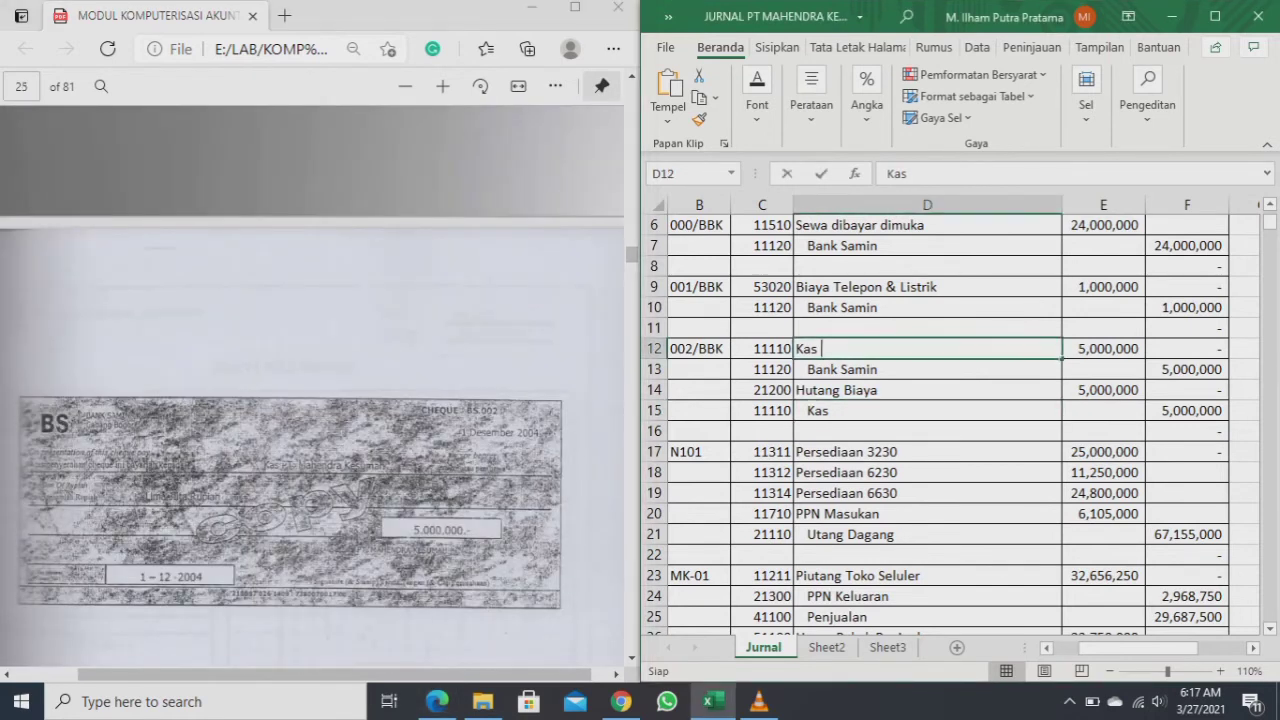
{"action": "key", "text": "Return"}
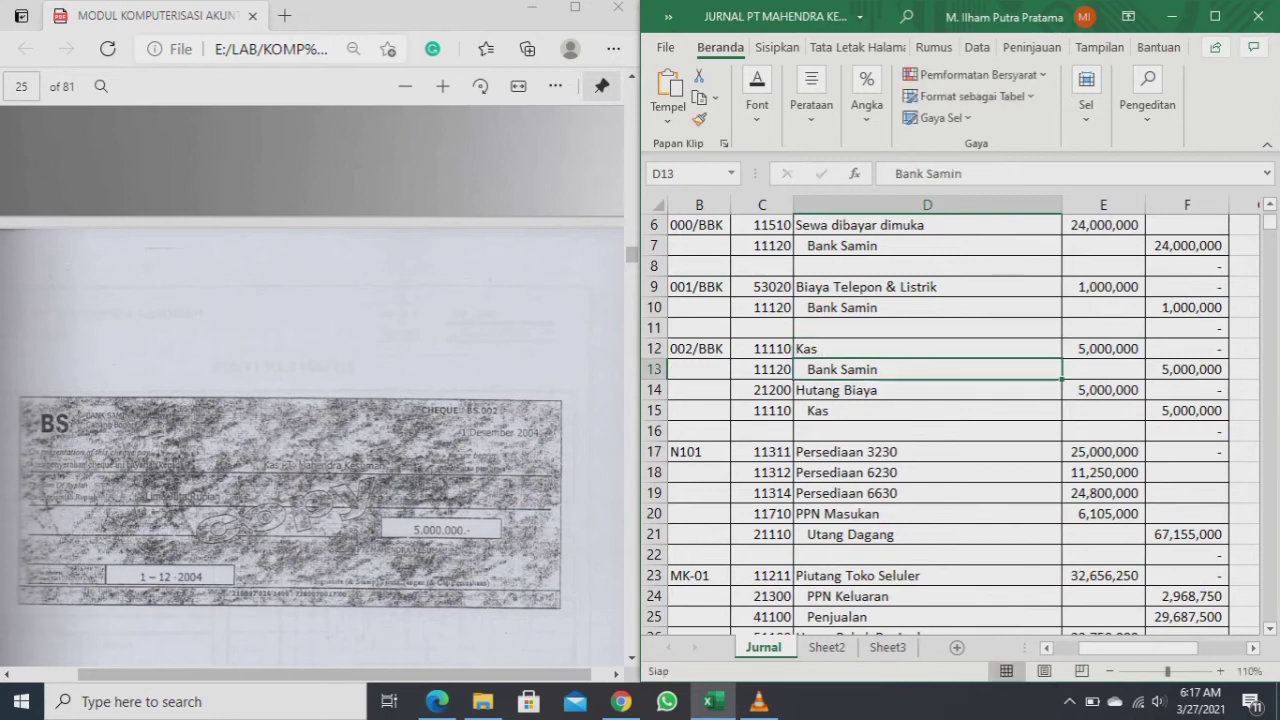
{"action": "key", "text": "Down"}
{"action": "key", "text": "Down"}
{"action": "key", "text": "Down"}
{"action": "key", "text": "Up"}
- Switch to the PDF module, go to Faktur N 101 on page 28 and rotate the page upright
{"action": "key", "text": "alt+Tab"}
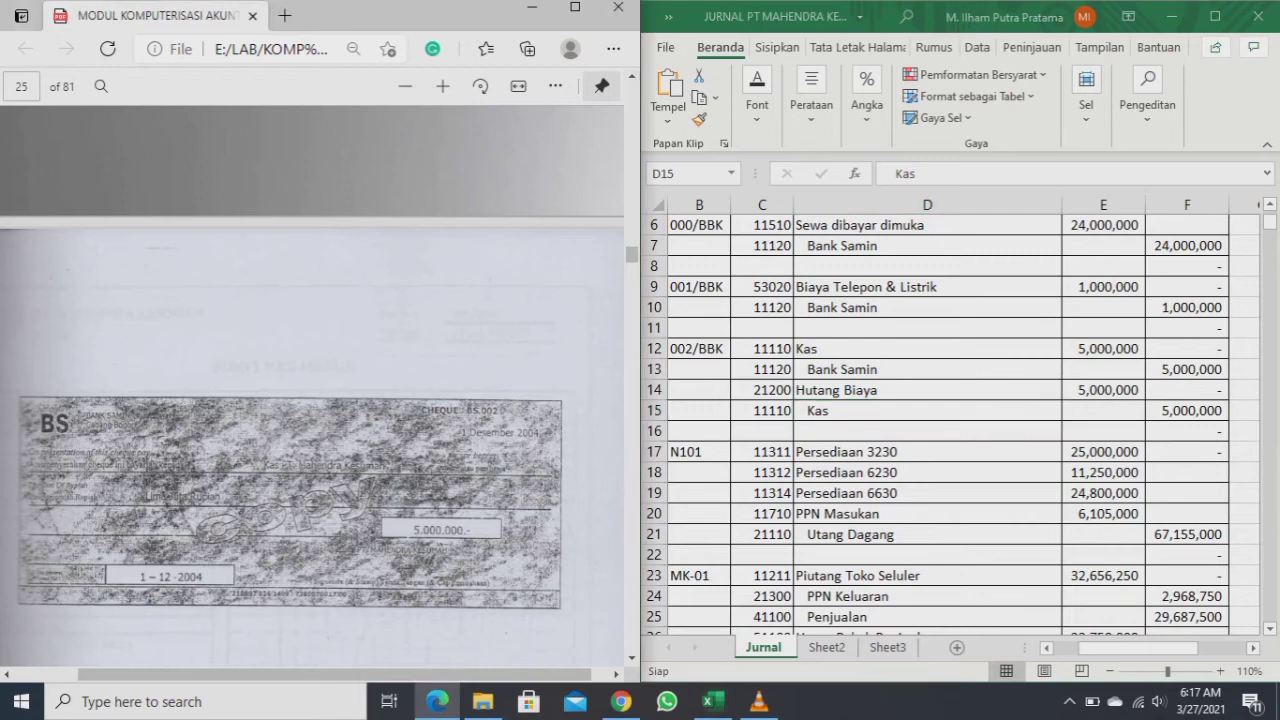
{"action": "key", "text": "Page_Down"}
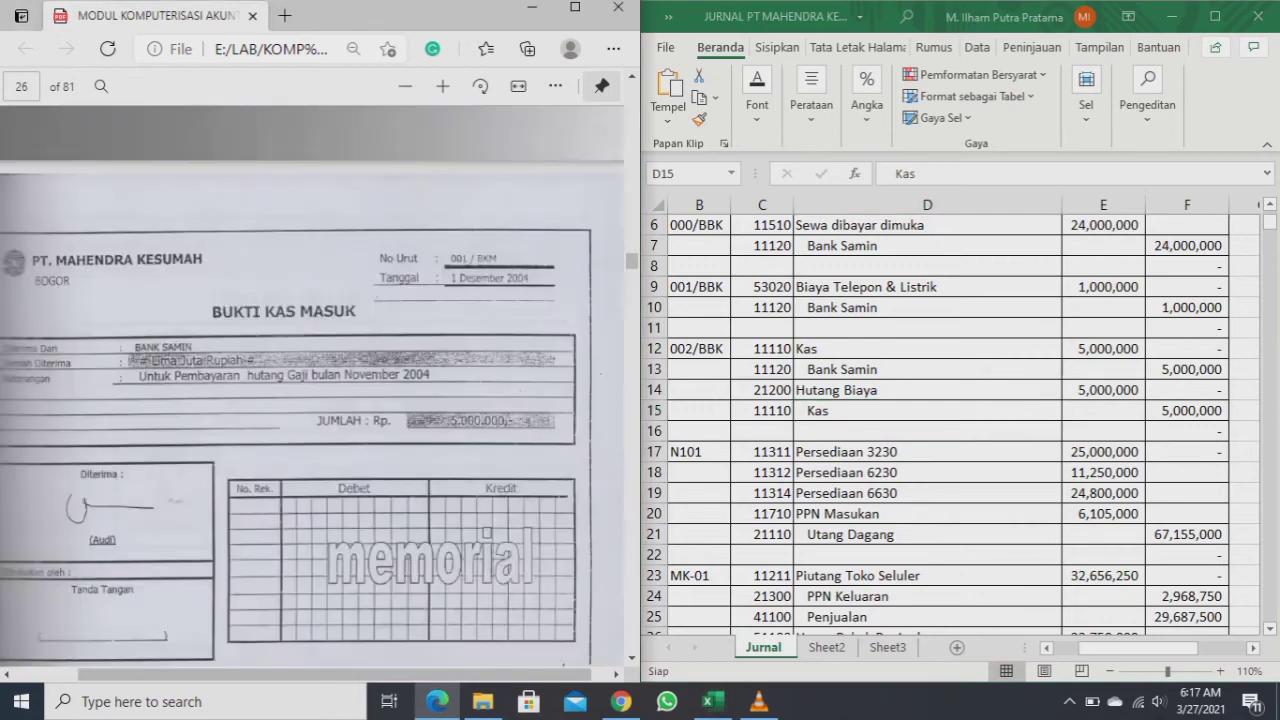
{"action": "key", "text": "Page_Down"}
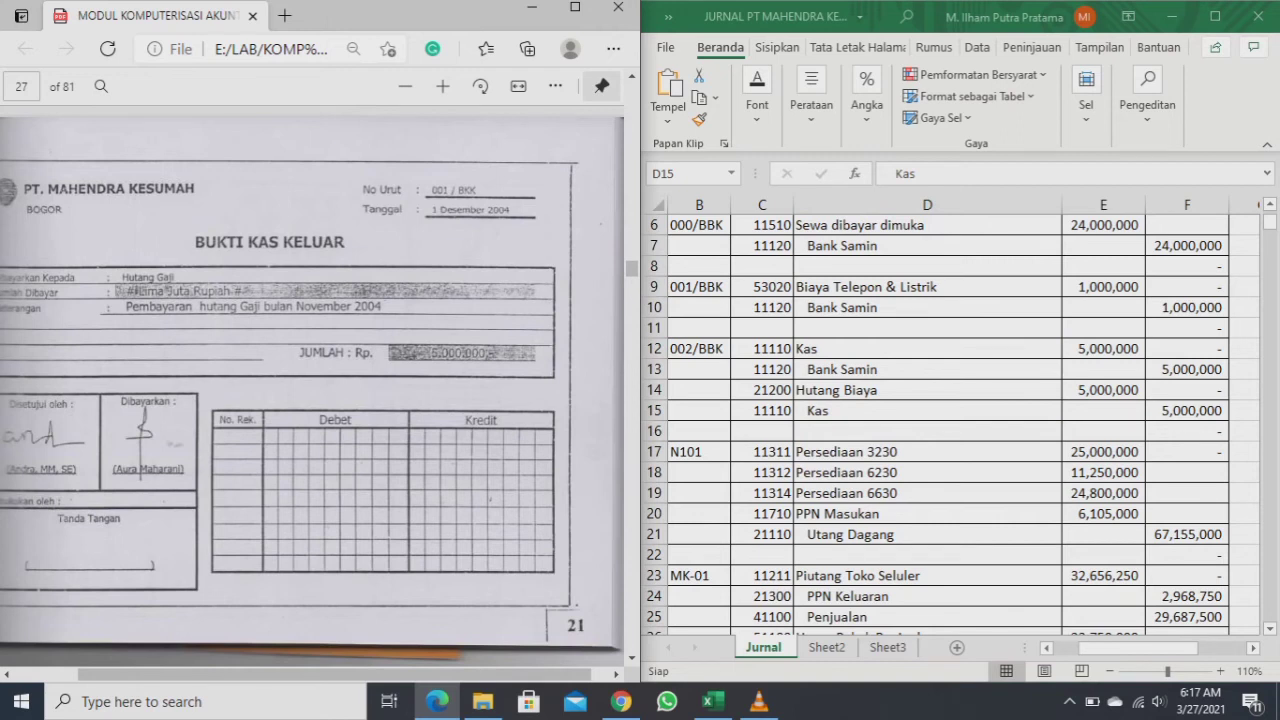
{"action": "key", "text": "Page_Down"}
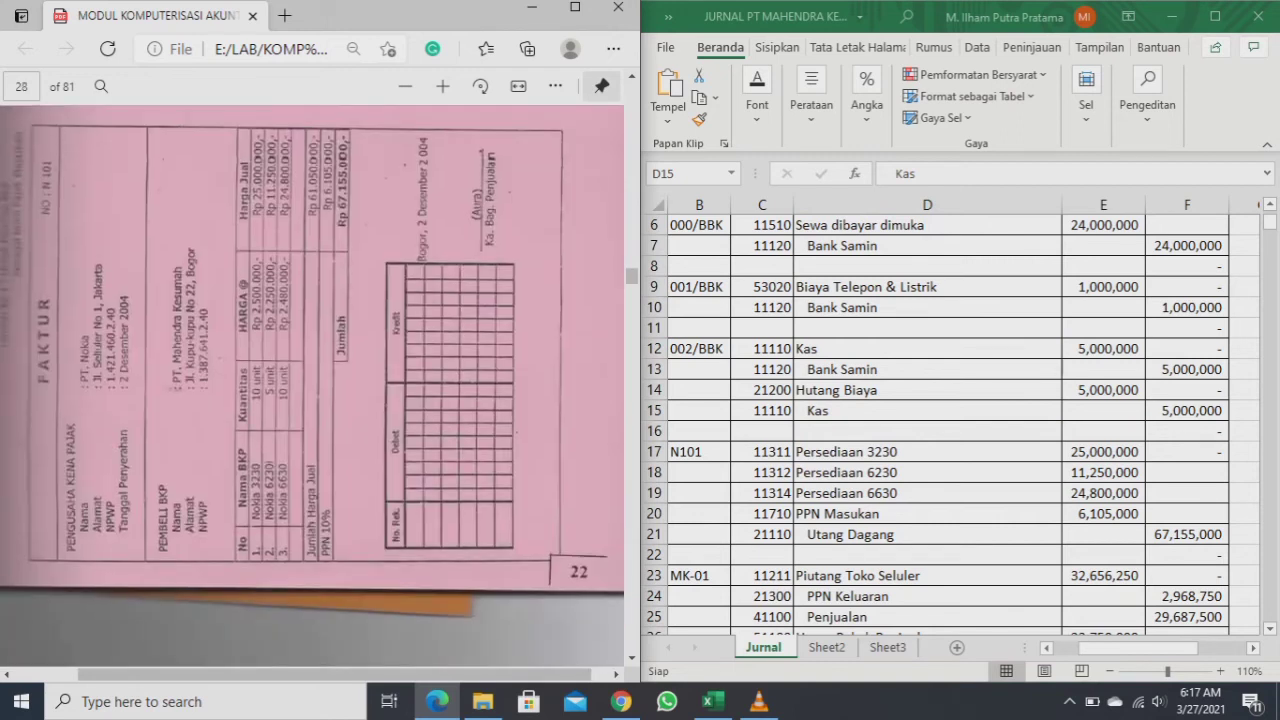
{"action": "left_click", "coordinate": [480, 86]}
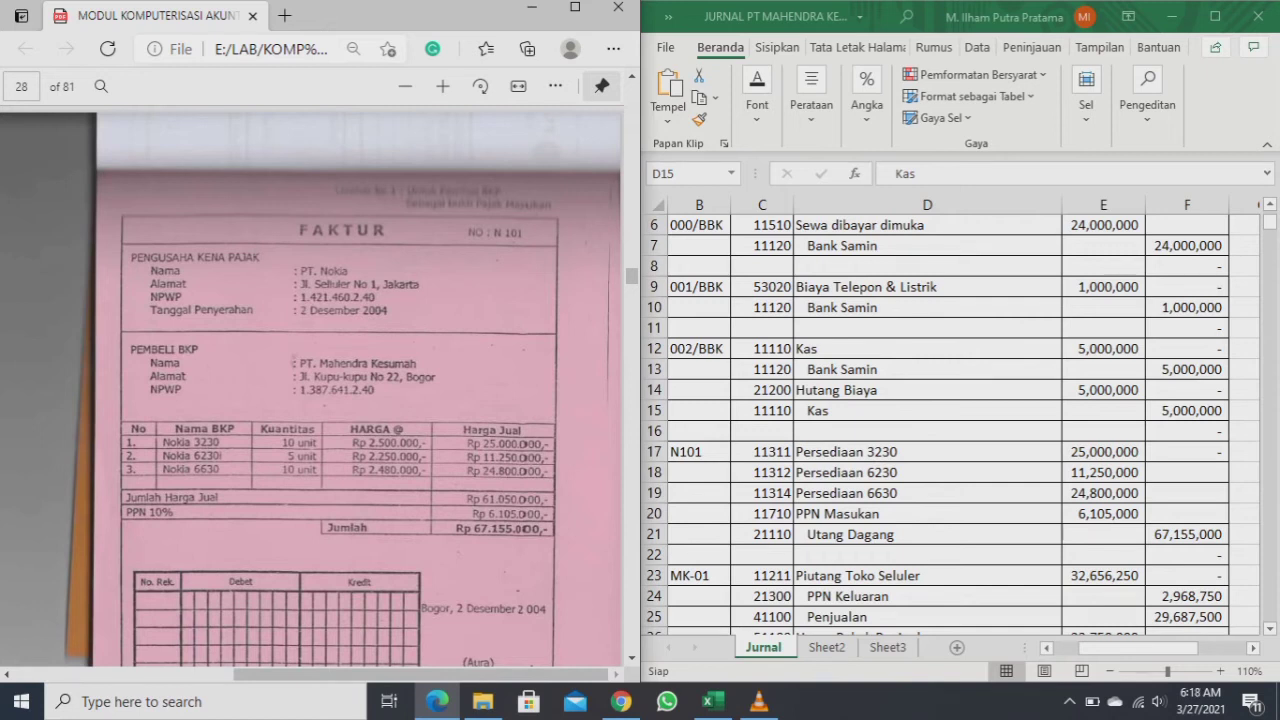
- Switch to the Excel journal and check the date, document number, account code and description of the N101 entry in row 17
{"action": "key", "text": "alt+Tab"}
{"action": "key", "text": "Down"}
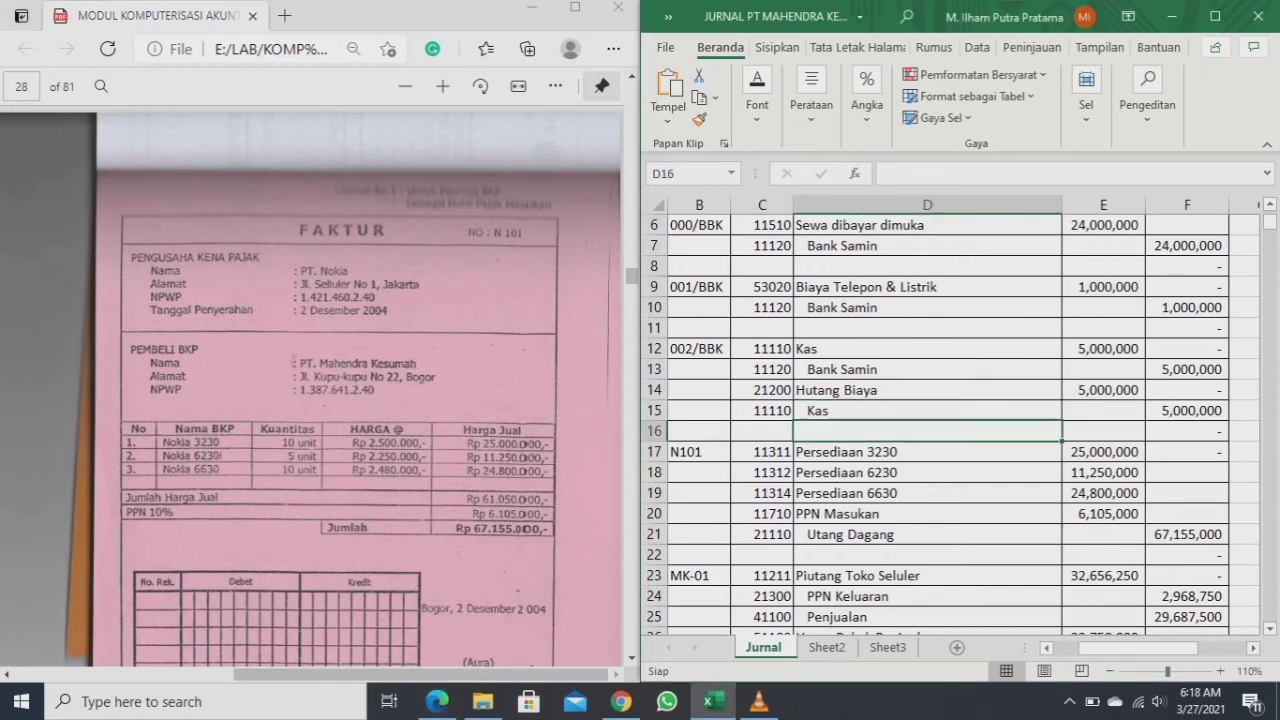
{"action": "key", "text": "Down"}
{"action": "key", "text": "Left"}
{"action": "key", "text": "Left"}
{"action": "key", "text": "Left"}
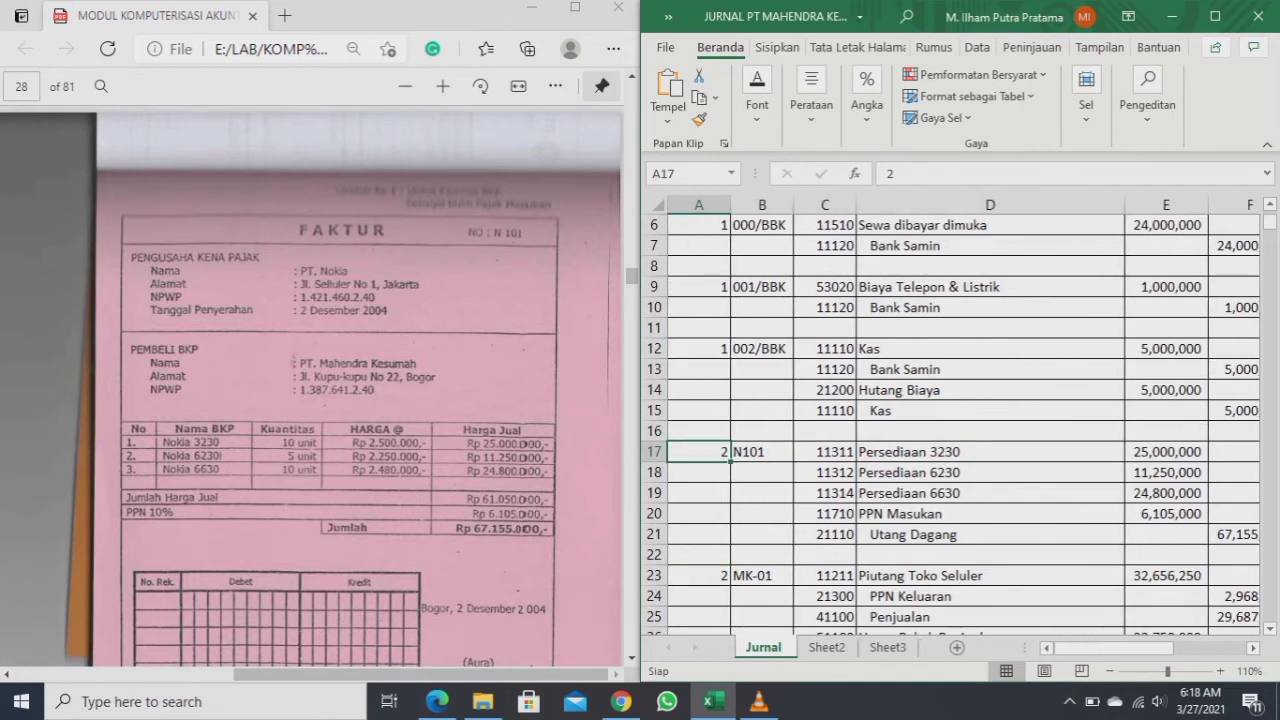
{"action": "key", "text": "Right"}
{"action": "key", "text": "Right"}
{"action": "key", "text": "Right"}
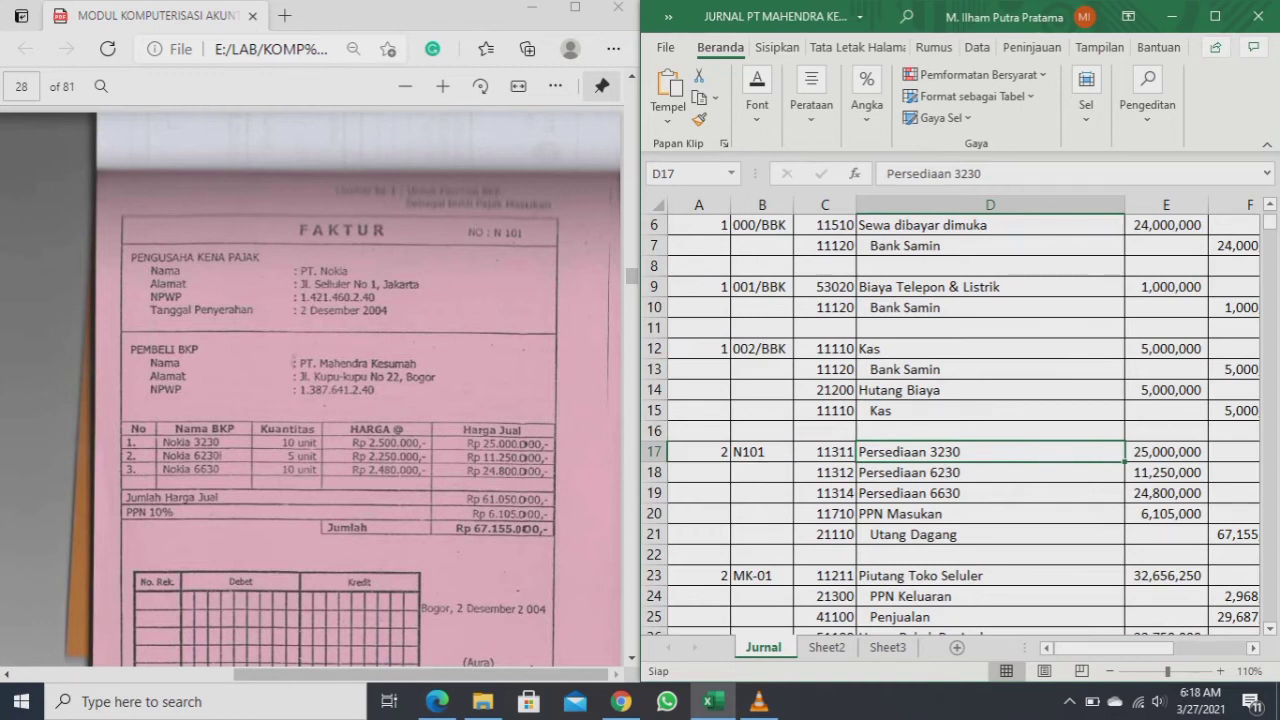
- Switch to the PDF module and examine the items, prices, PPN 10% and total on Faktur N 101
{"action": "scroll", "coordinate": [250, 437], "scroll_direction": "up", "scroll_amount": 2}
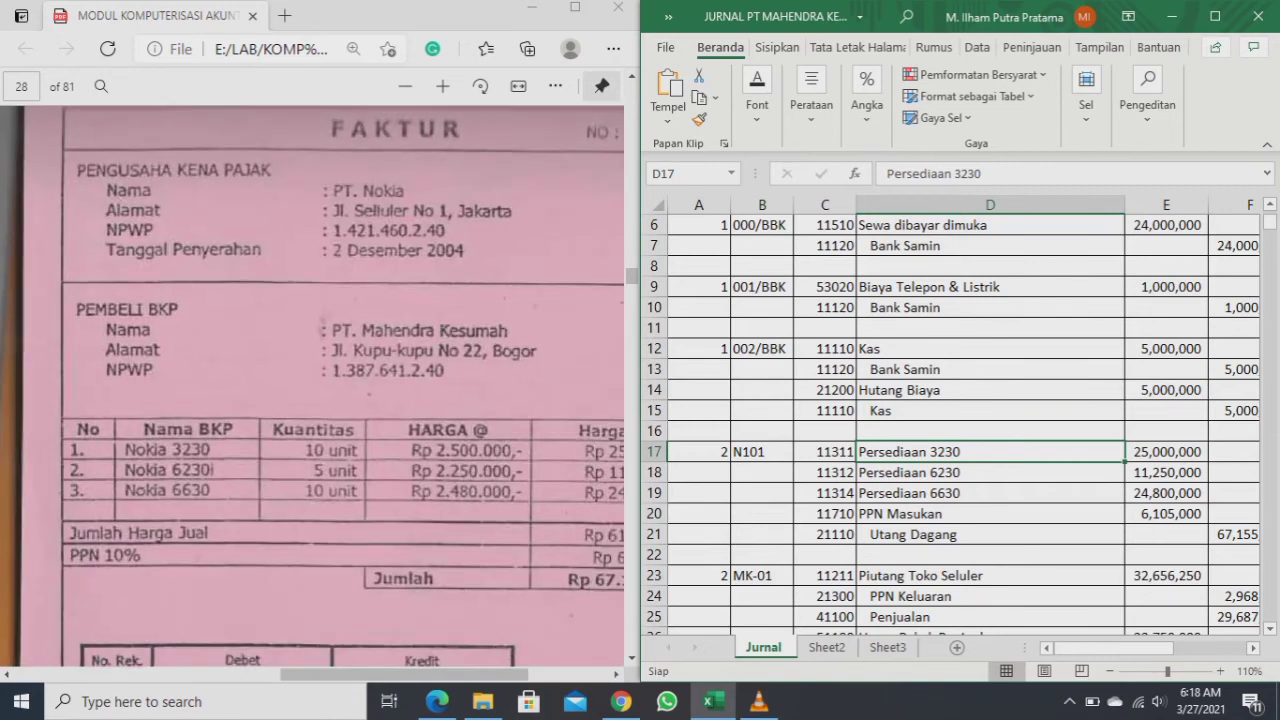
{"action": "scroll", "coordinate": [250, 437], "scroll_direction": "down", "scroll_amount": 3}
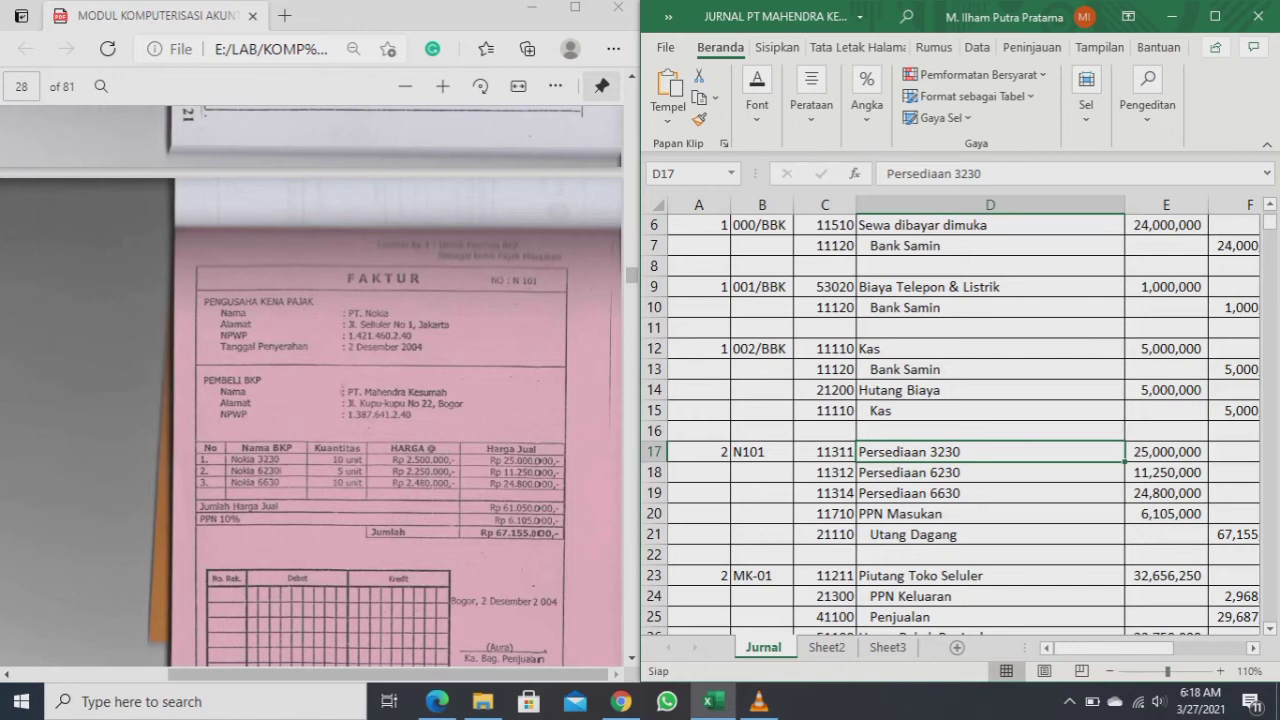
{"action": "key", "text": "alt+Tab"}
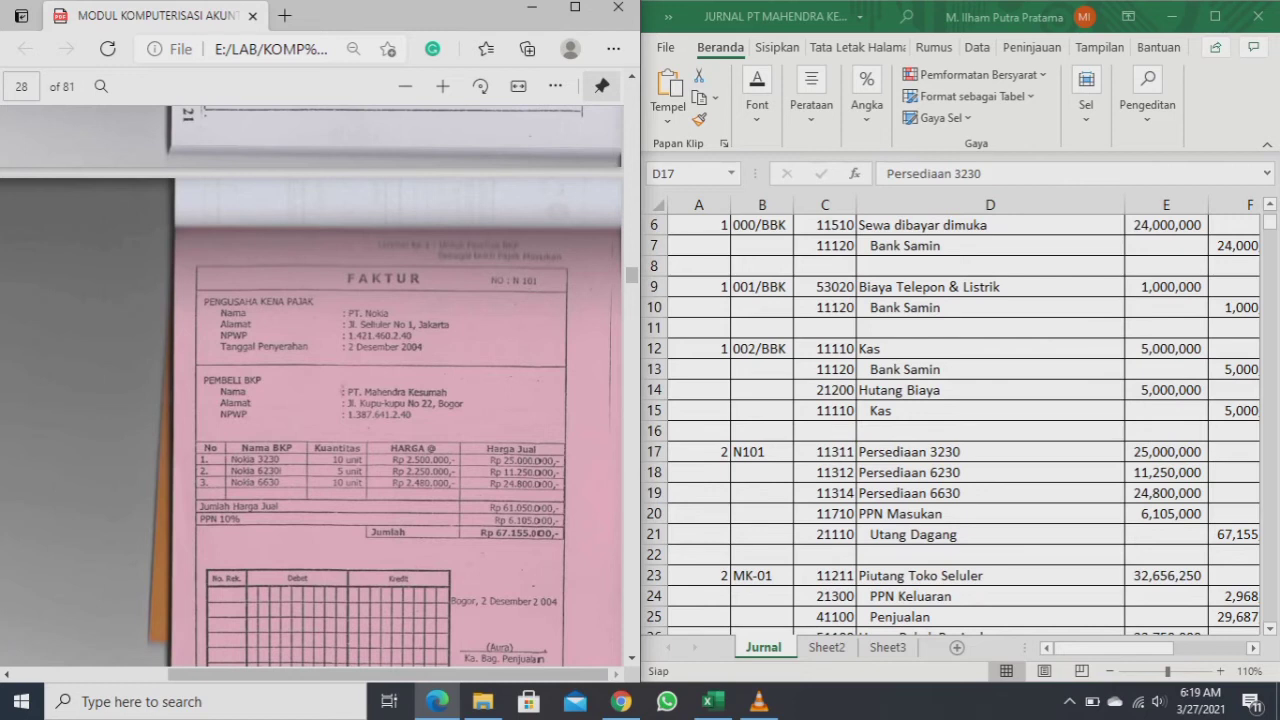
{"action": "scroll", "coordinate": [312, 386], "scroll_direction": "down", "scroll_amount": 1}
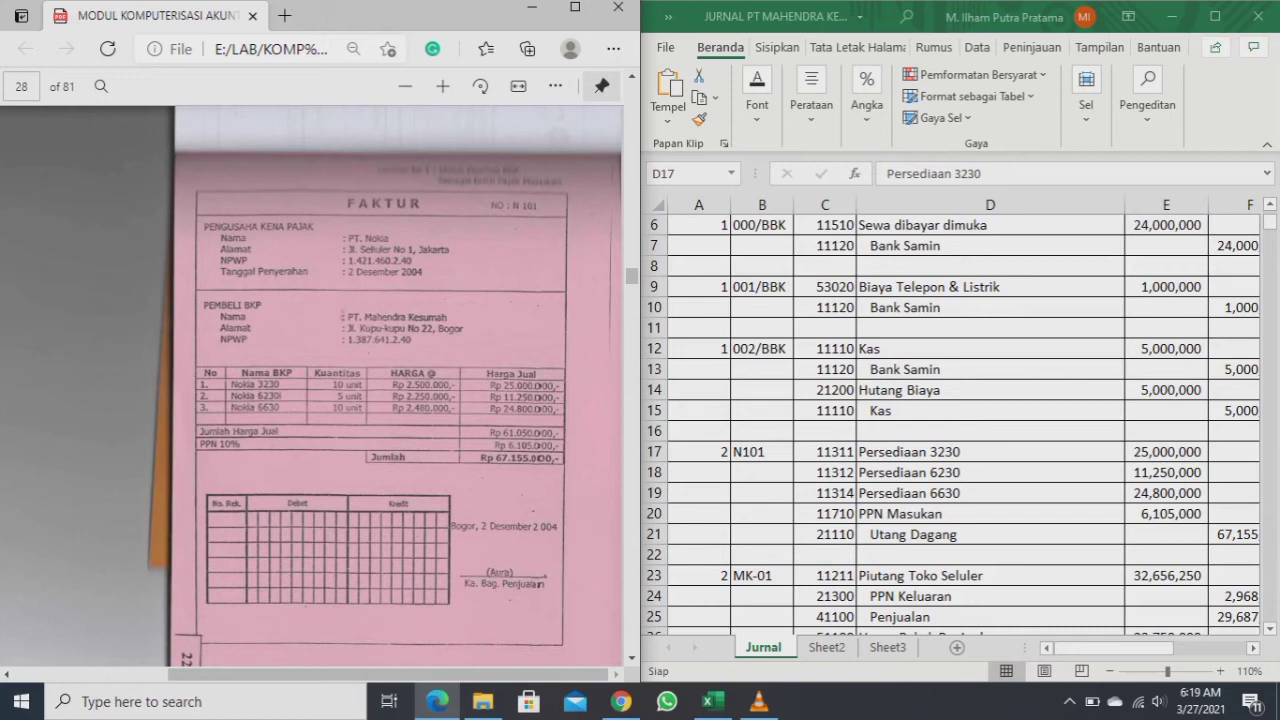
- Switch to the Excel journal and compare the Persediaan 3230 line in A17:F17 with the invoice
{"action": "key", "text": "alt+Tab"}
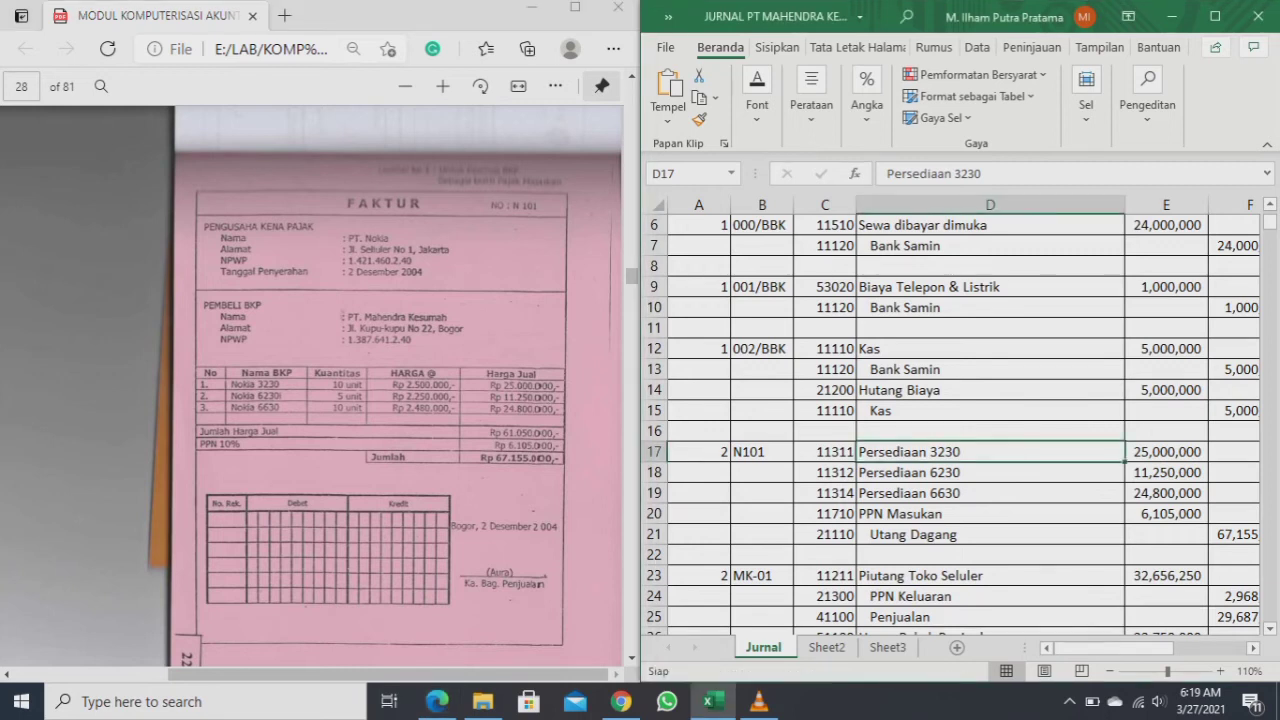
{"action": "key", "text": "Right"}
{"action": "key", "text": "Right"}
{"action": "key", "text": "Left"}
{"action": "key", "text": "Left"}
{"action": "key", "text": "Left"}
{"action": "key", "text": "Left"}
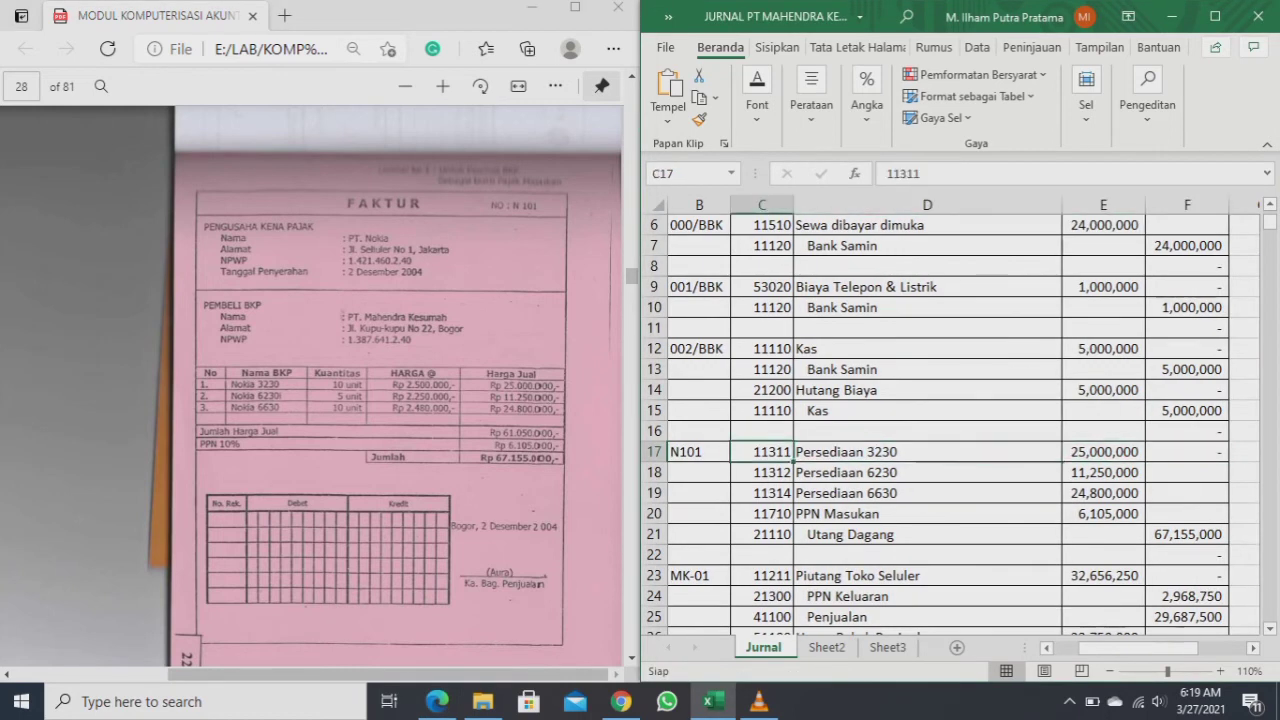
{"action": "key", "text": "Left"}
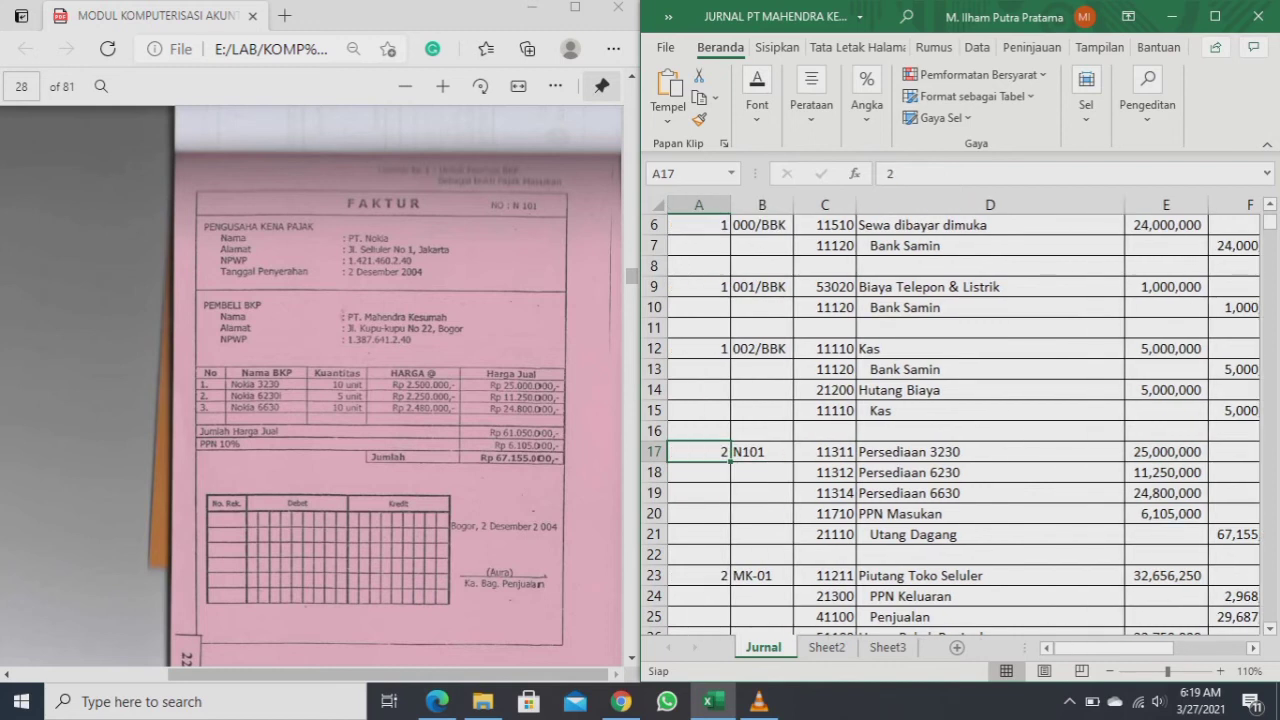
- Select the three Persediaan descriptions for the 3230, 6230 and 6630 in D17:D19
{"action": "key", "text": "Down"}
{"action": "key", "text": "Right"}
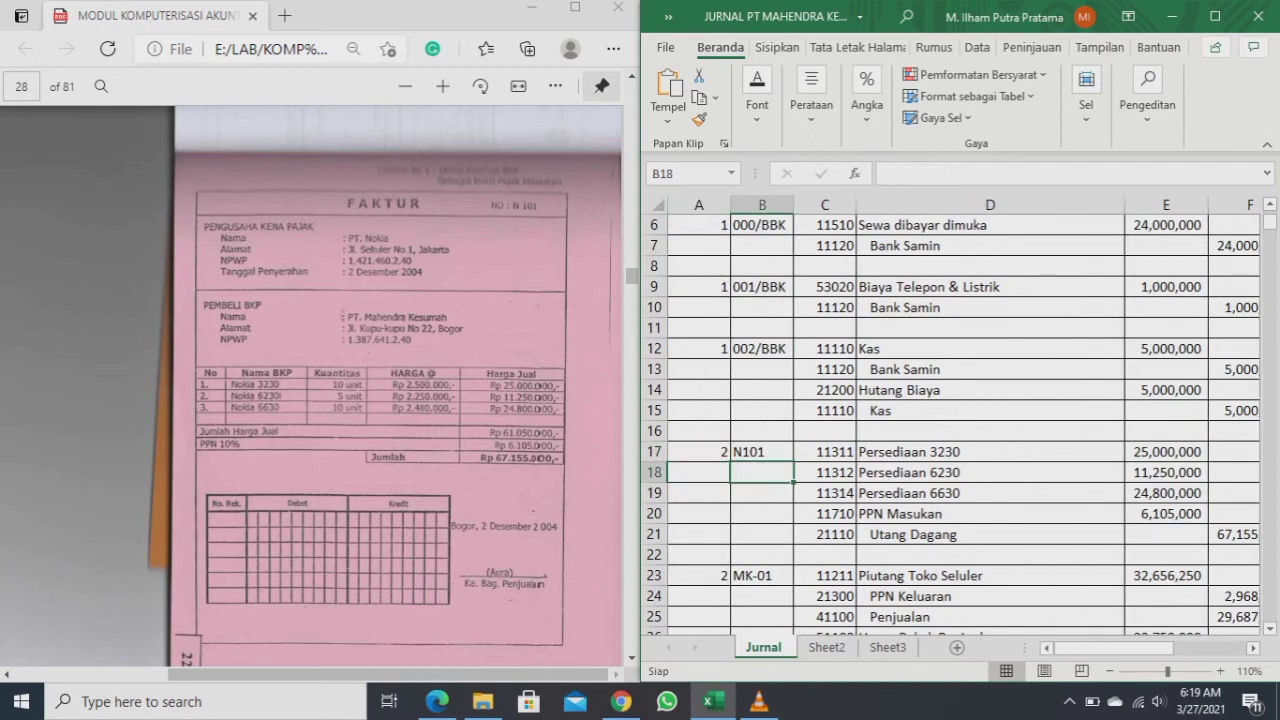
{"action": "key", "text": "Right"}
{"action": "key", "text": "Right"}
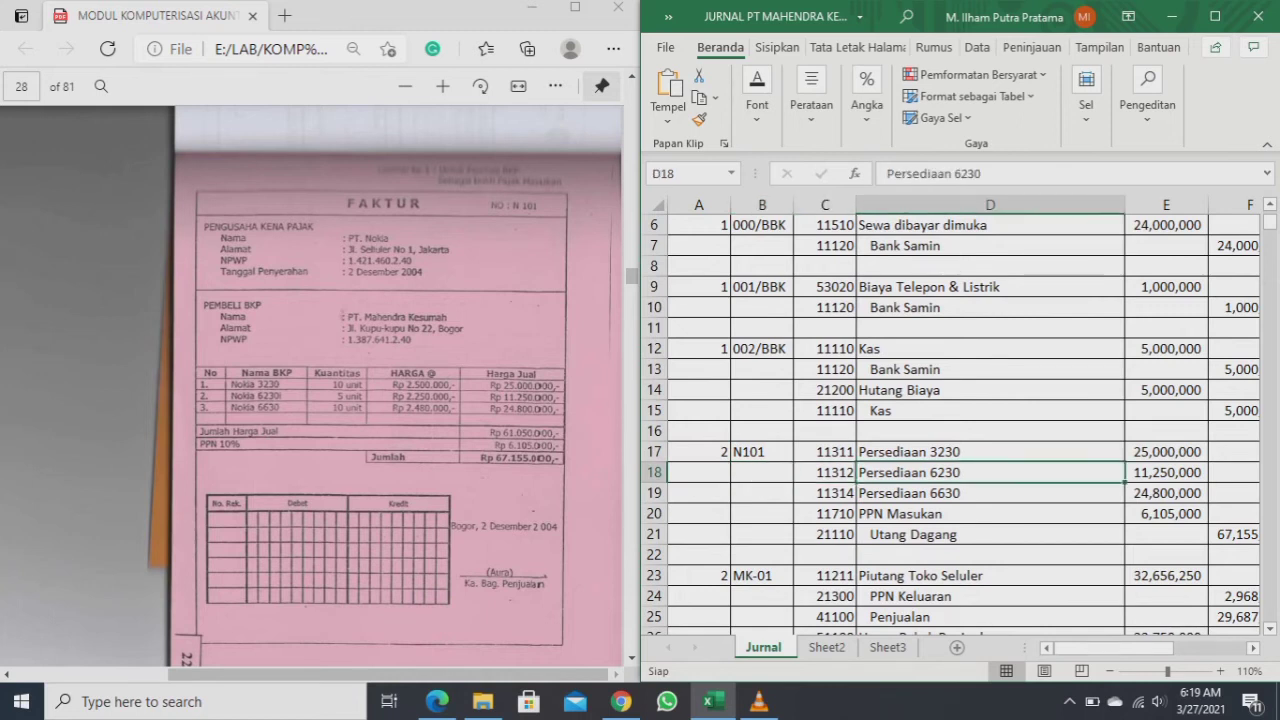
{"action": "key", "text": "Up"}
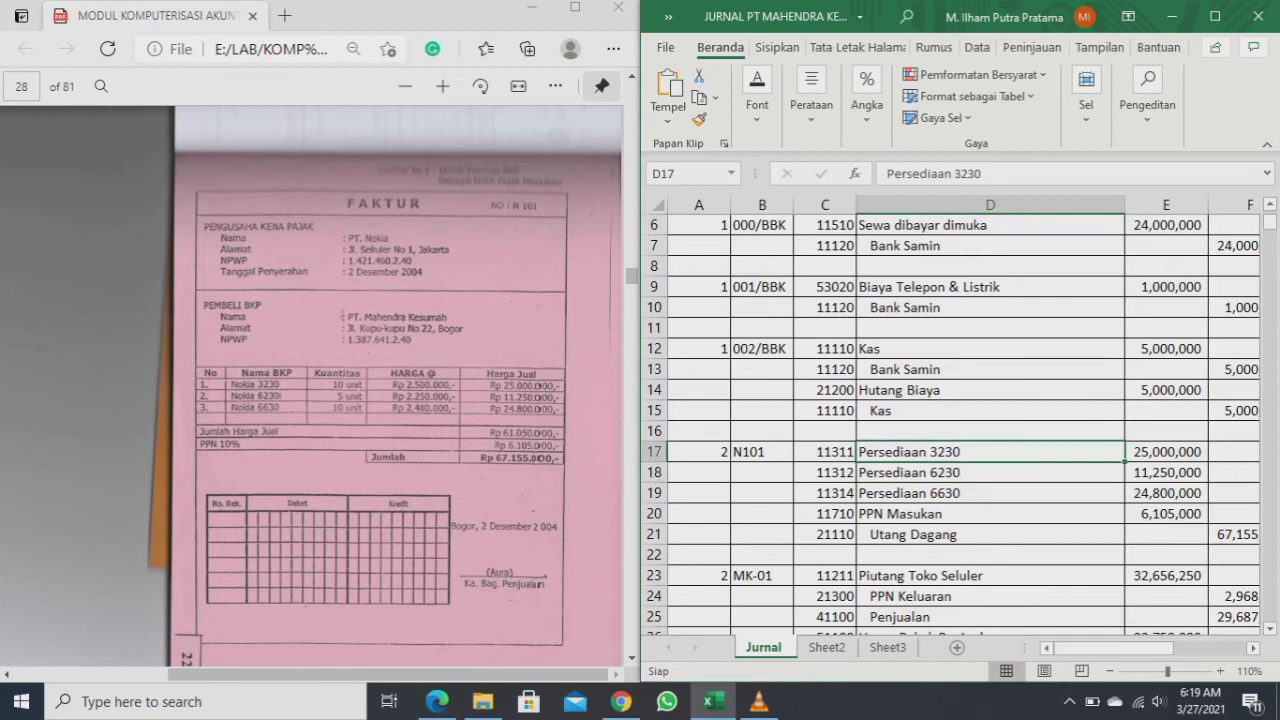
{"action": "key", "text": "shift+Down"}
{"action": "key", "text": "shift+Down"}
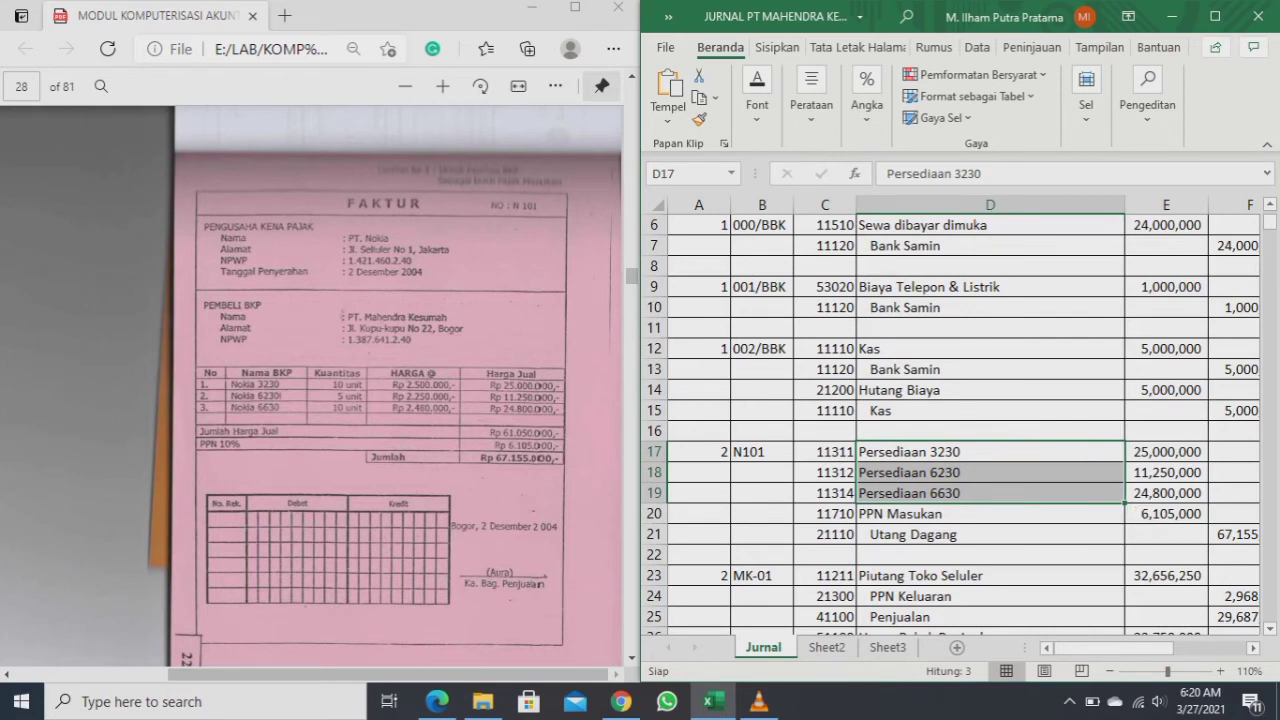
- Review the Persediaan 6630, PPN Masukan and Utang Dagang descriptions in D19:D21
{"action": "left_click", "coordinate": [990, 492]}
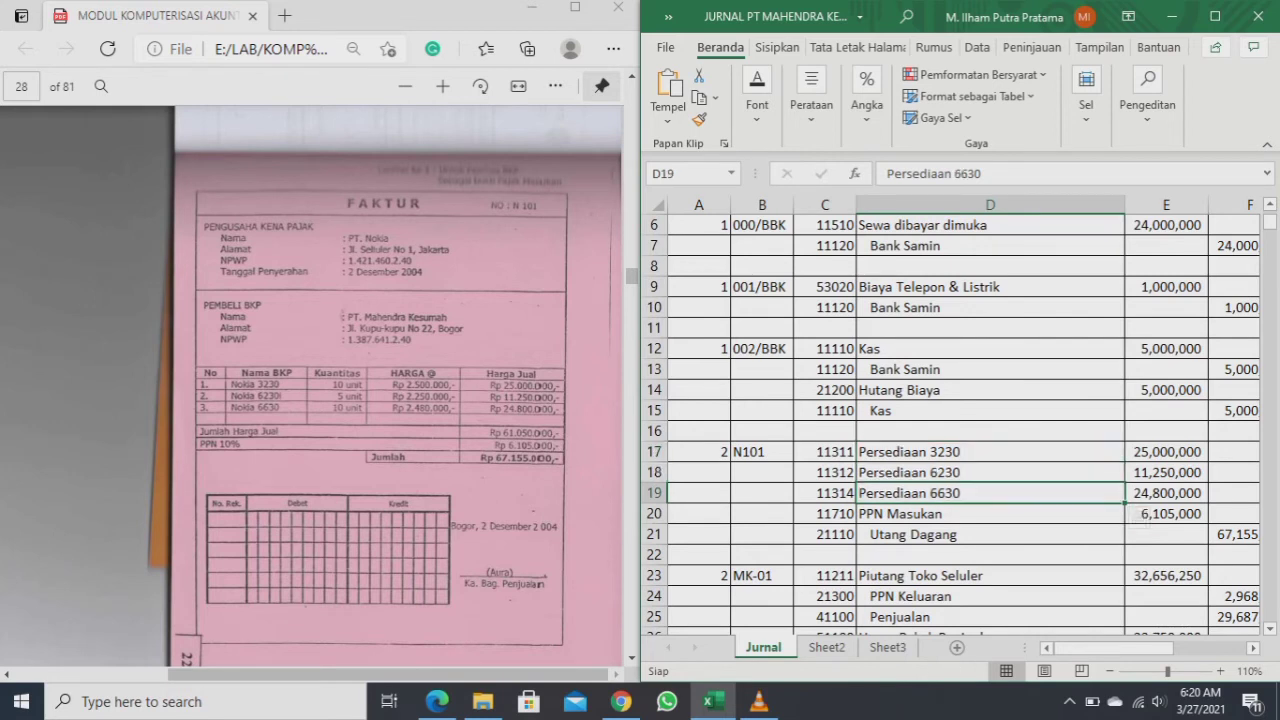
{"action": "left_click", "coordinate": [990, 513]}
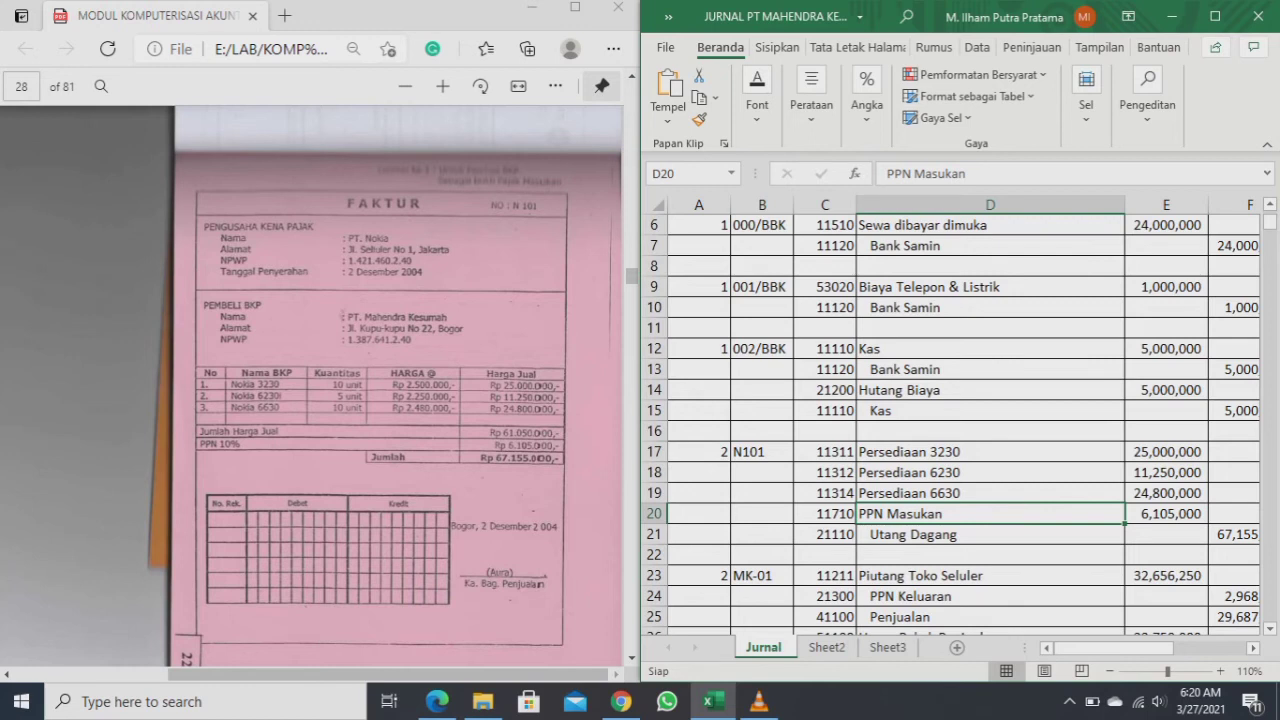
{"action": "left_click", "coordinate": [990, 534]}
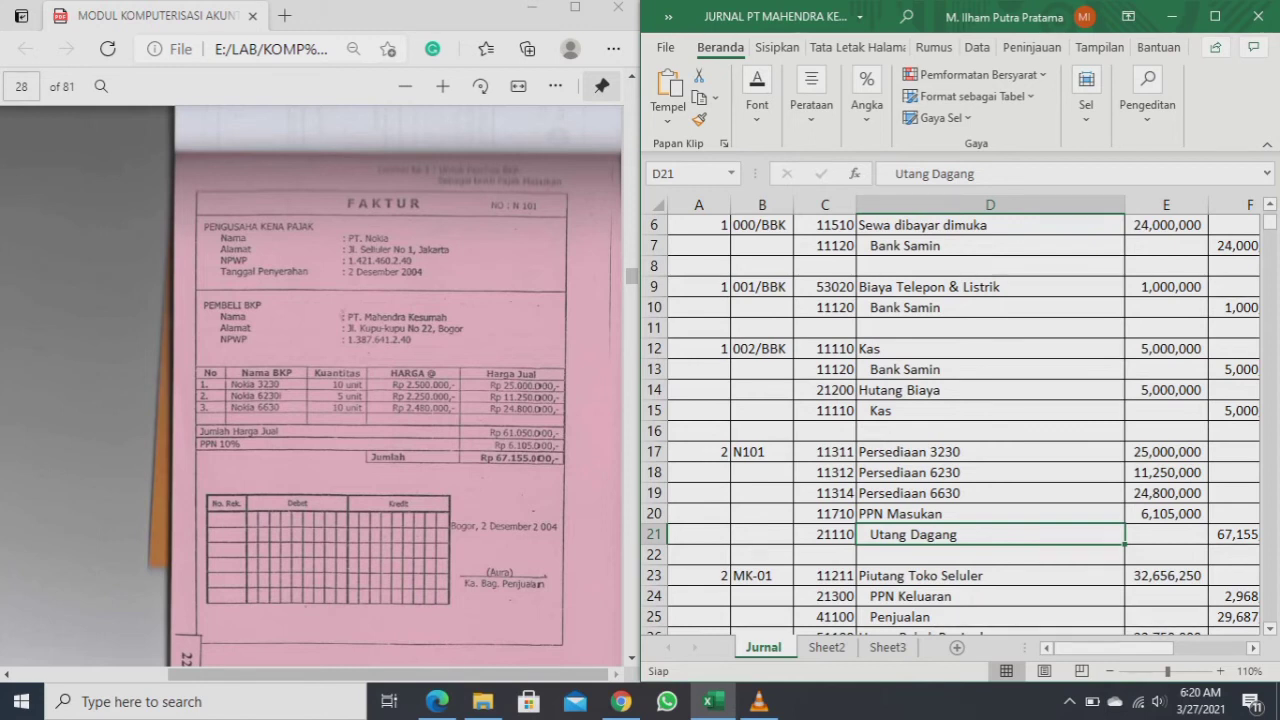
- Check the Utang Dagang credit amount in F21 and the N101 account codes in C18:C21
{"action": "key", "text": "Right"}
{"action": "key", "text": "Right"}
{"action": "key", "text": "Left"}
{"action": "key", "text": "Left"}
{"action": "key", "text": "Left"}
{"action": "key", "text": "Up"}
{"action": "key", "text": "Up"}
{"action": "key", "text": "Up"}
- Review the Persediaan descriptions in D17:D19 and the PPN Masukan amount in E20
{"action": "key", "text": "Right"}
{"action": "key", "text": "Up"}
{"action": "key", "text": "Down"}
{"action": "key", "text": "Down"}
{"action": "key", "text": "Up"}
{"action": "key", "text": "Up"}
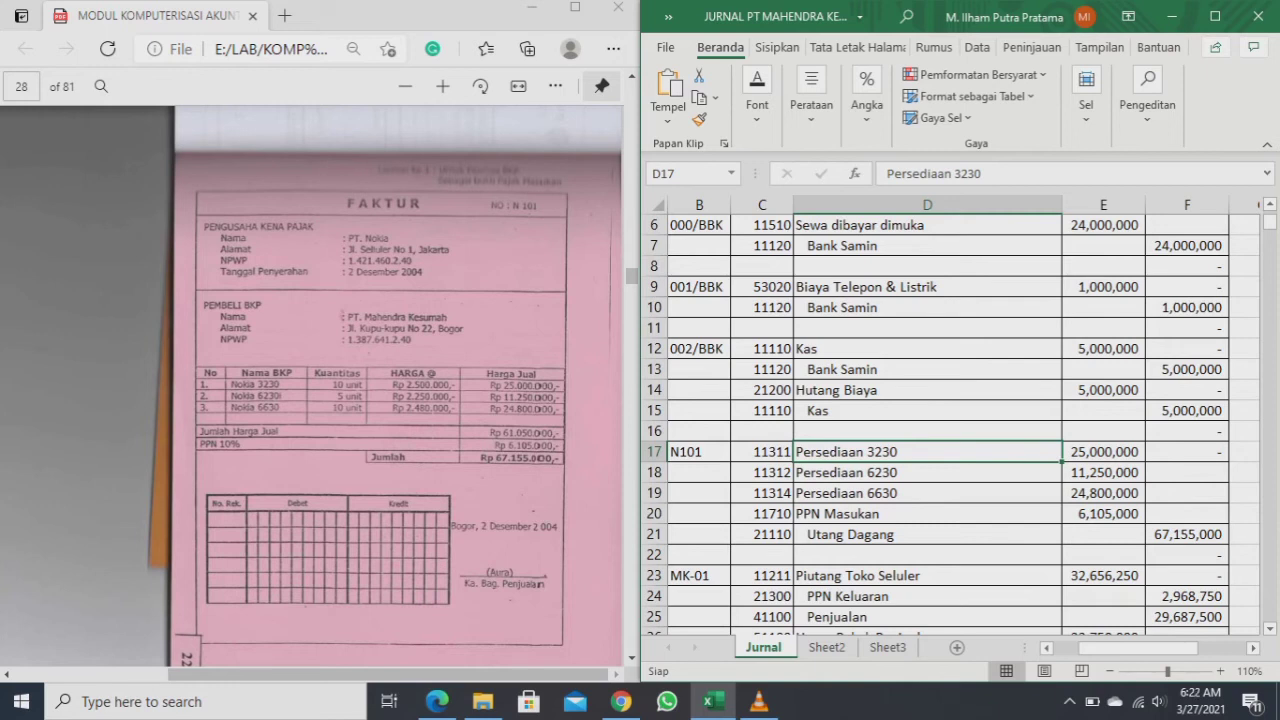
{"action": "left_click", "coordinate": [1103, 513]}
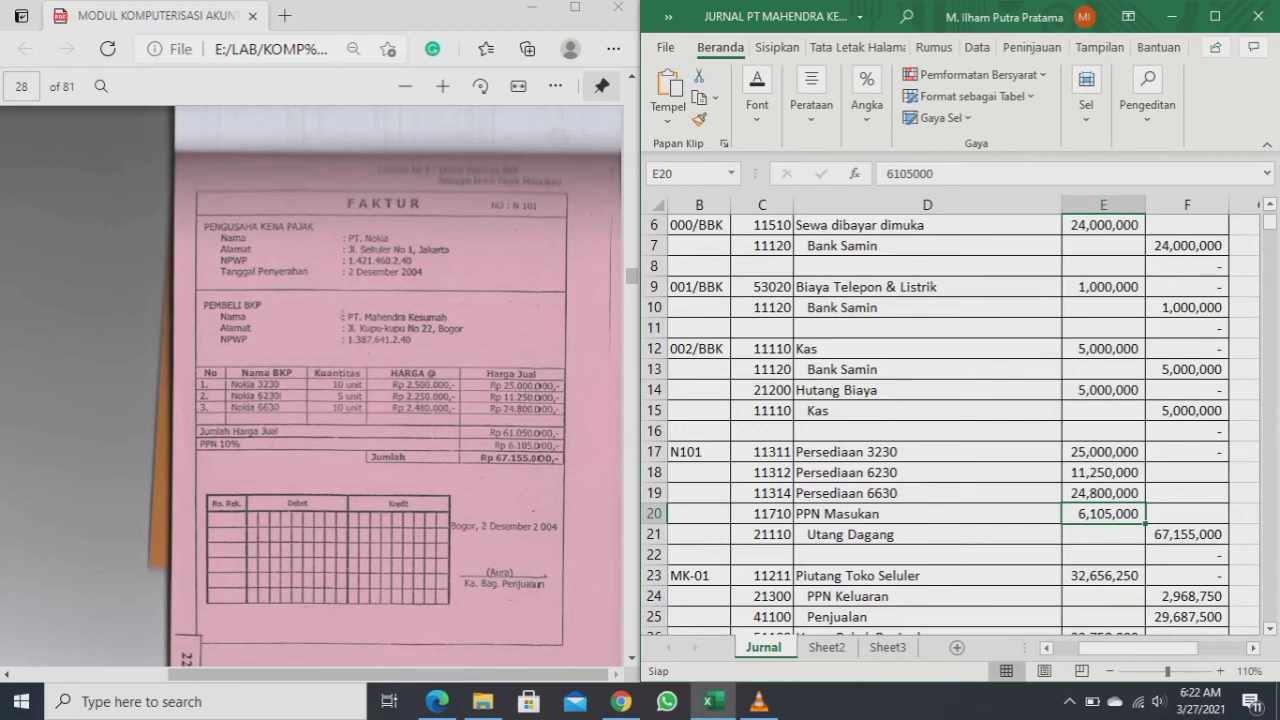
- Review the PPN Masukan description and amount in D20:E20 and the Utang Dagang description in D21
{"action": "left_click", "coordinate": [927, 513]}
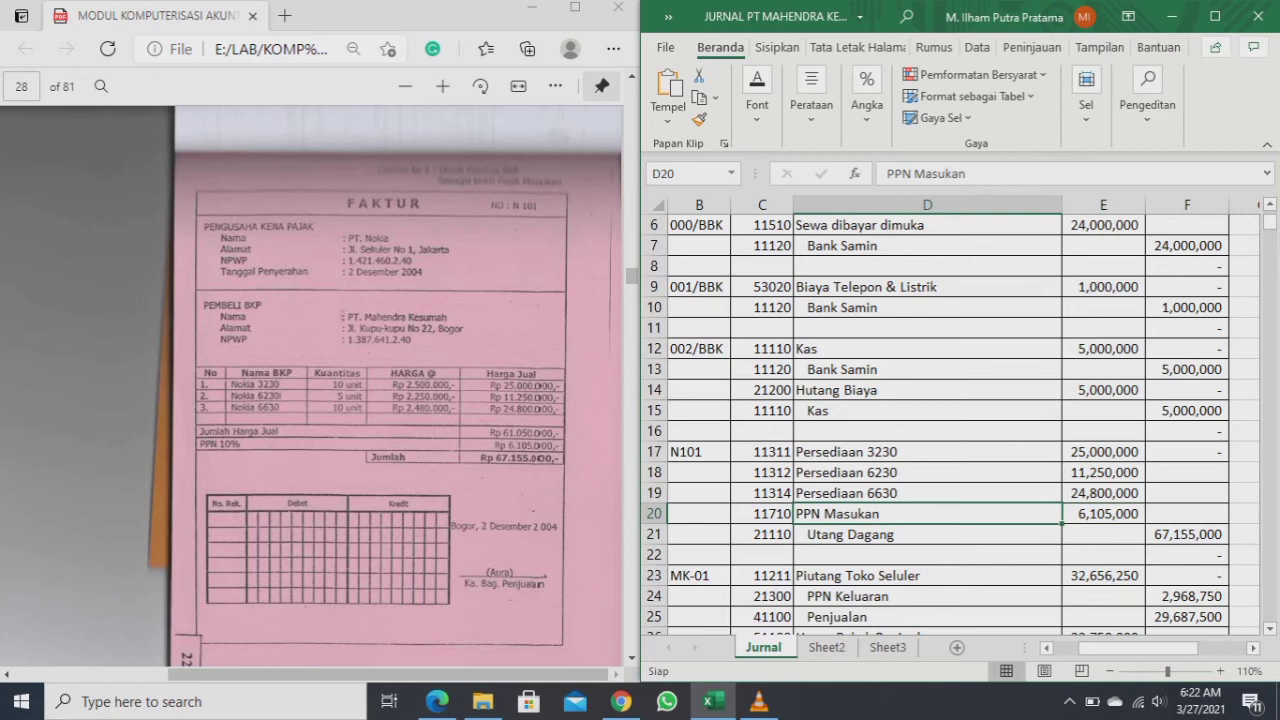
{"action": "left_click", "coordinate": [1103, 513]}
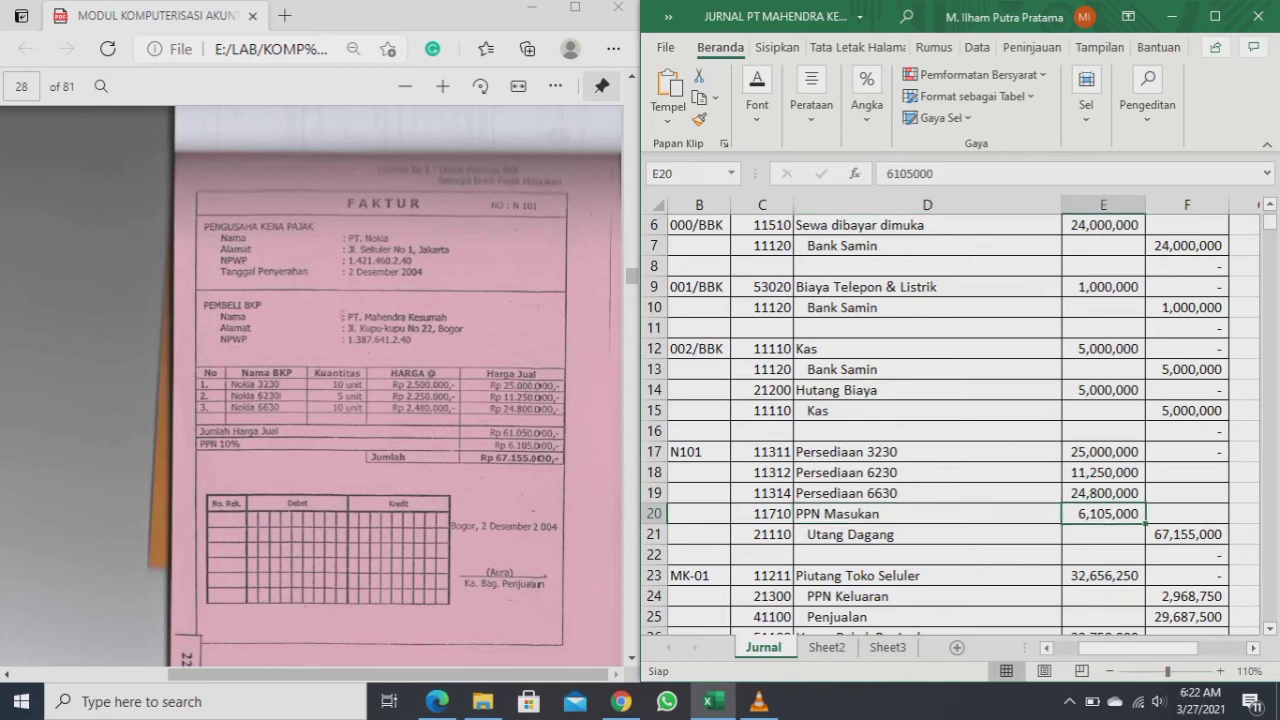
{"action": "key", "text": "Down"}
{"action": "key", "text": "Down"}
{"action": "key", "text": "Up"}
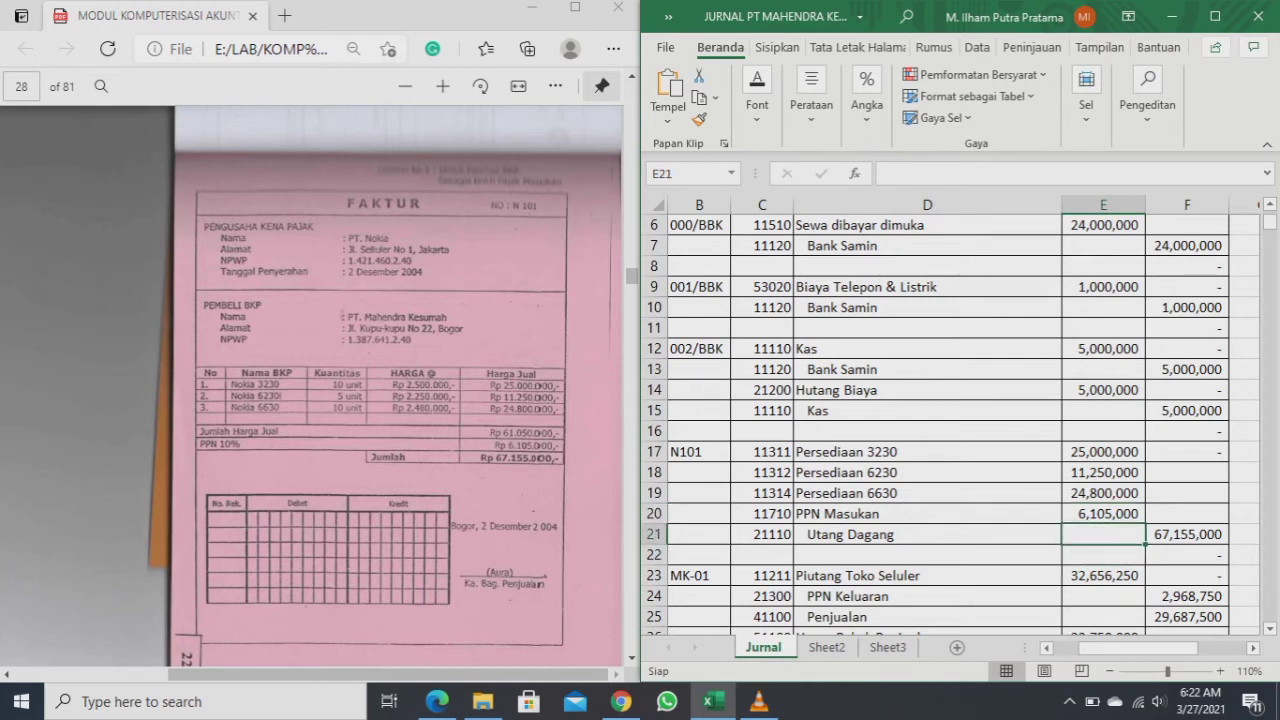
{"action": "key", "text": "Left"}
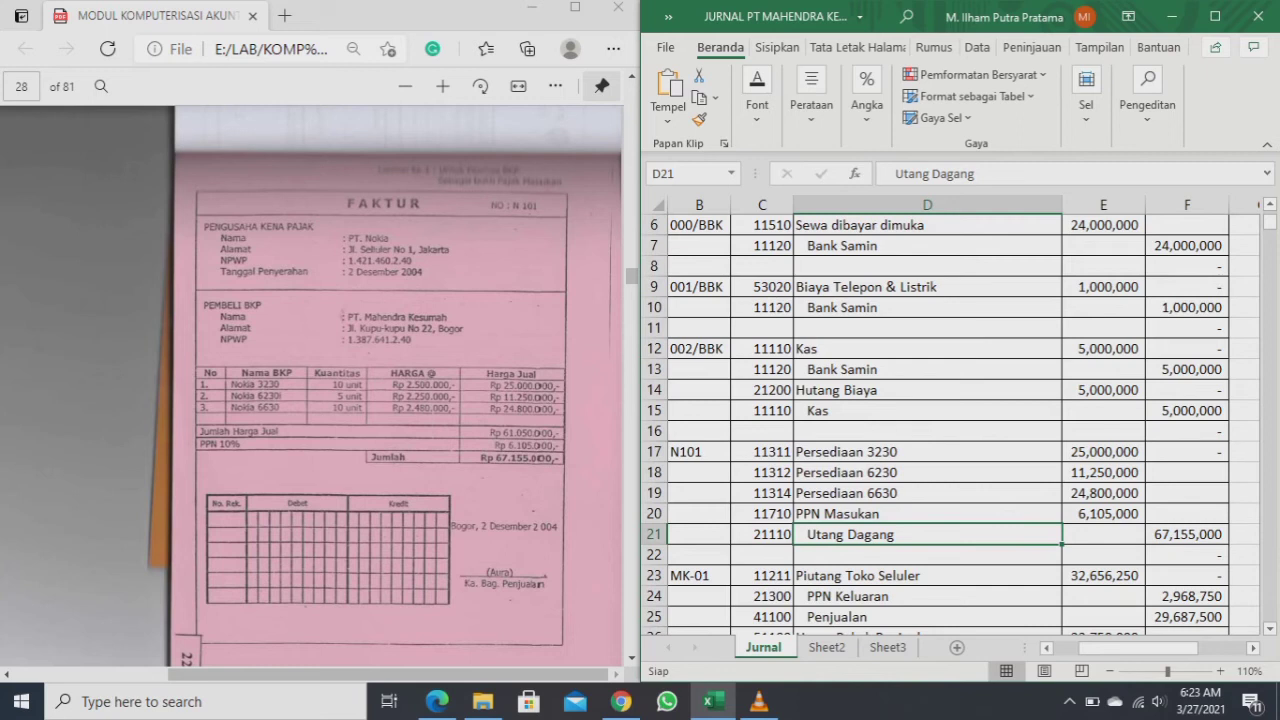
- Switch to the PDF module and examine the items, PPN 10% and total of sales invoice MK-01 on page 29
{"action": "key", "text": "alt+Tab"}
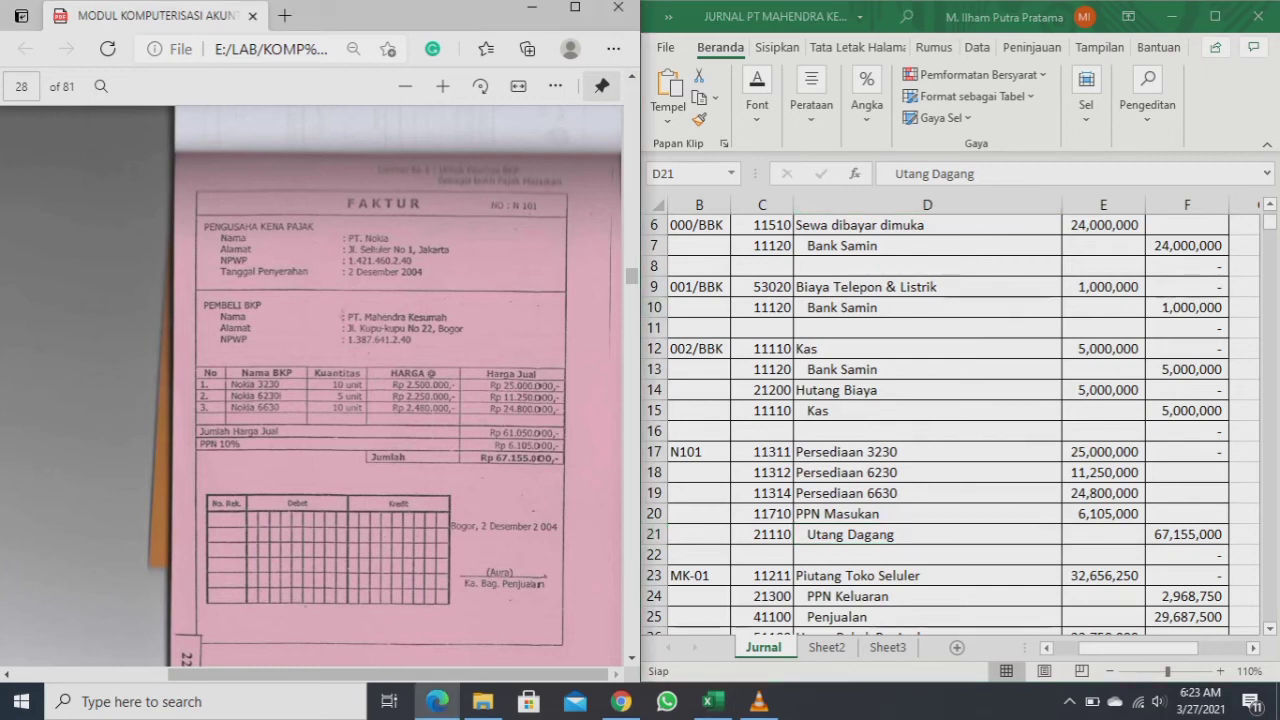
{"action": "scroll", "coordinate": [312, 387], "scroll_direction": "down", "scroll_amount": 5}
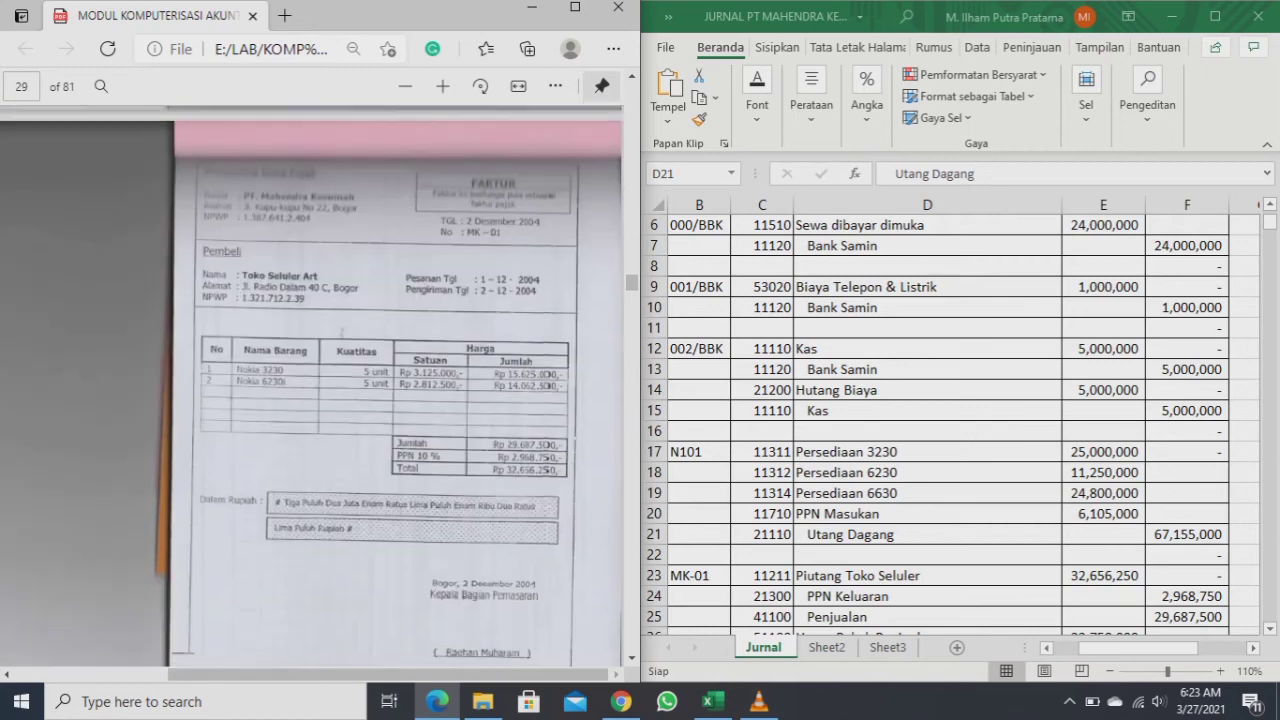
{"action": "scroll", "coordinate": [312, 387], "scroll_direction": "down", "scroll_amount": 1}
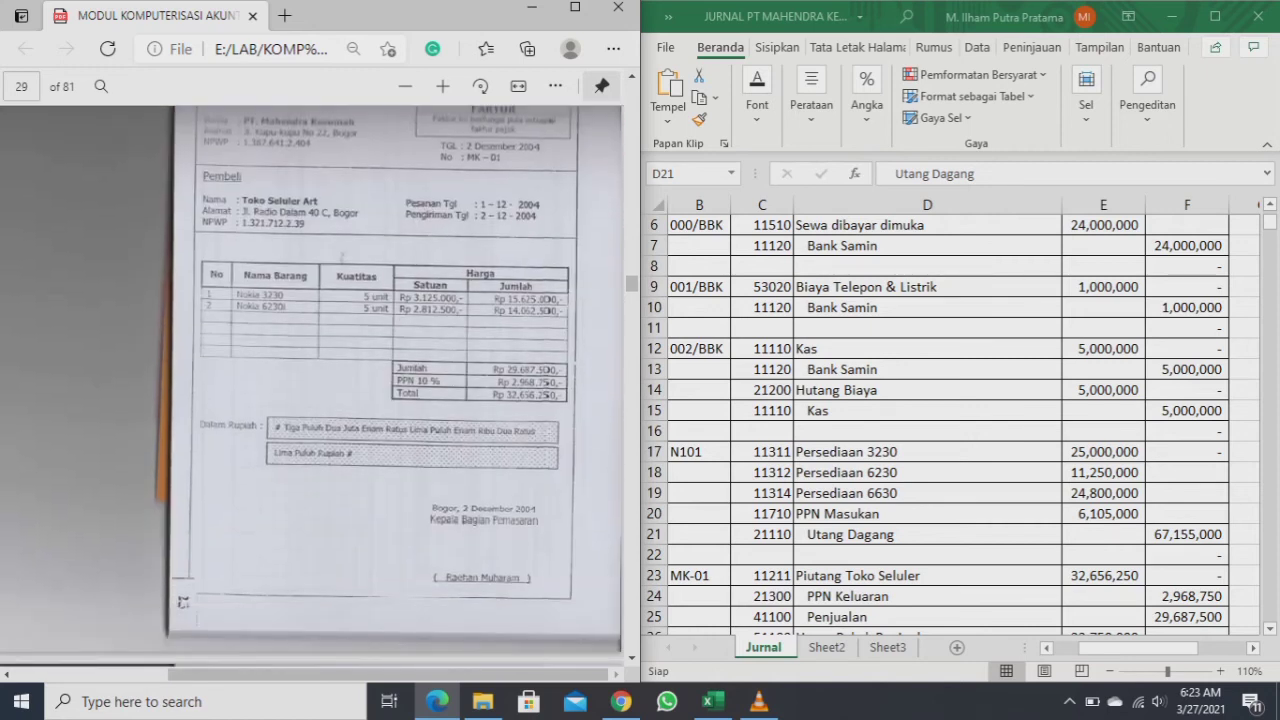
{"action": "scroll", "coordinate": [312, 387], "scroll_direction": "up", "scroll_amount": 3}
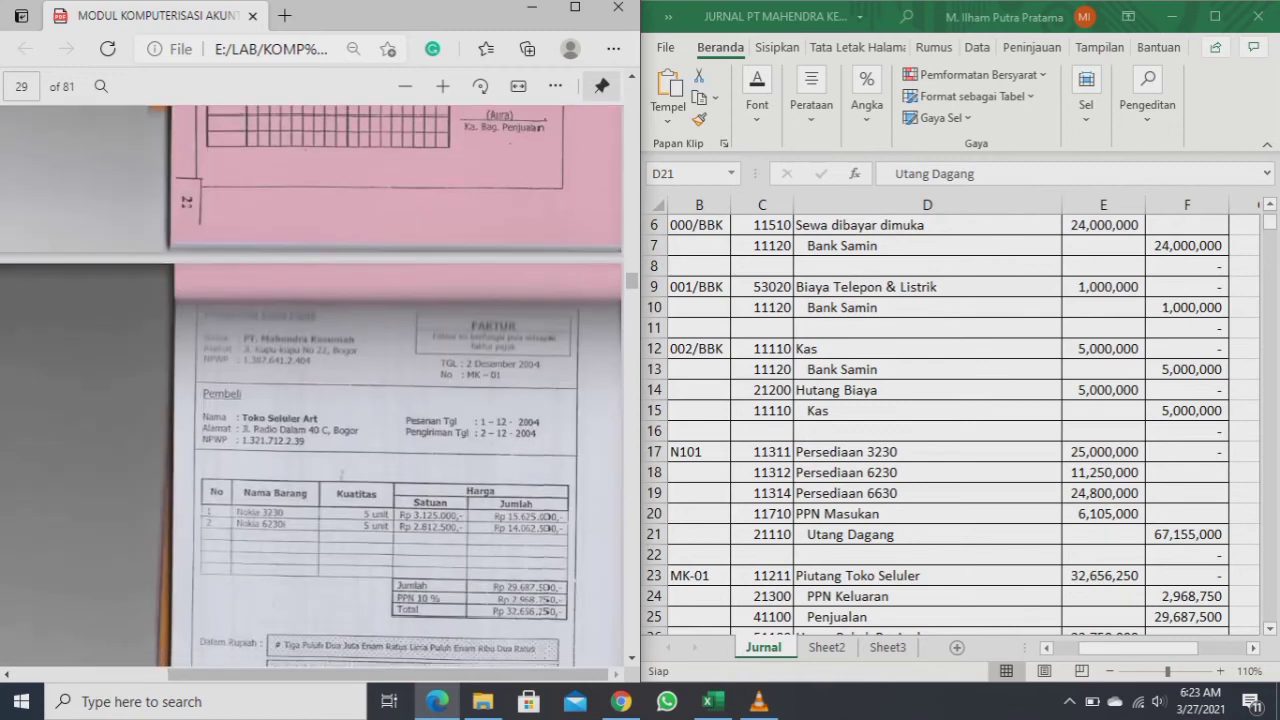
{"action": "scroll", "coordinate": [312, 387], "scroll_direction": "down", "scroll_amount": 2}
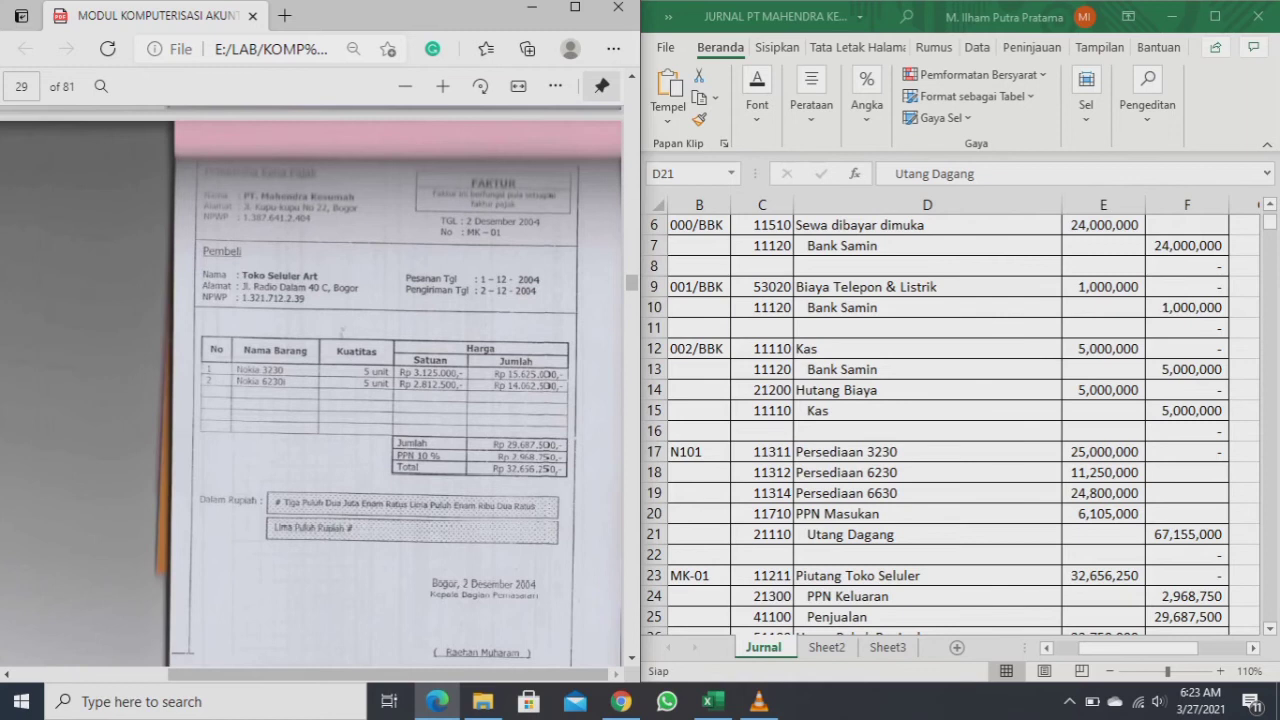
{"action": "scroll", "coordinate": [312, 387], "scroll_direction": "up", "scroll_amount": 1}
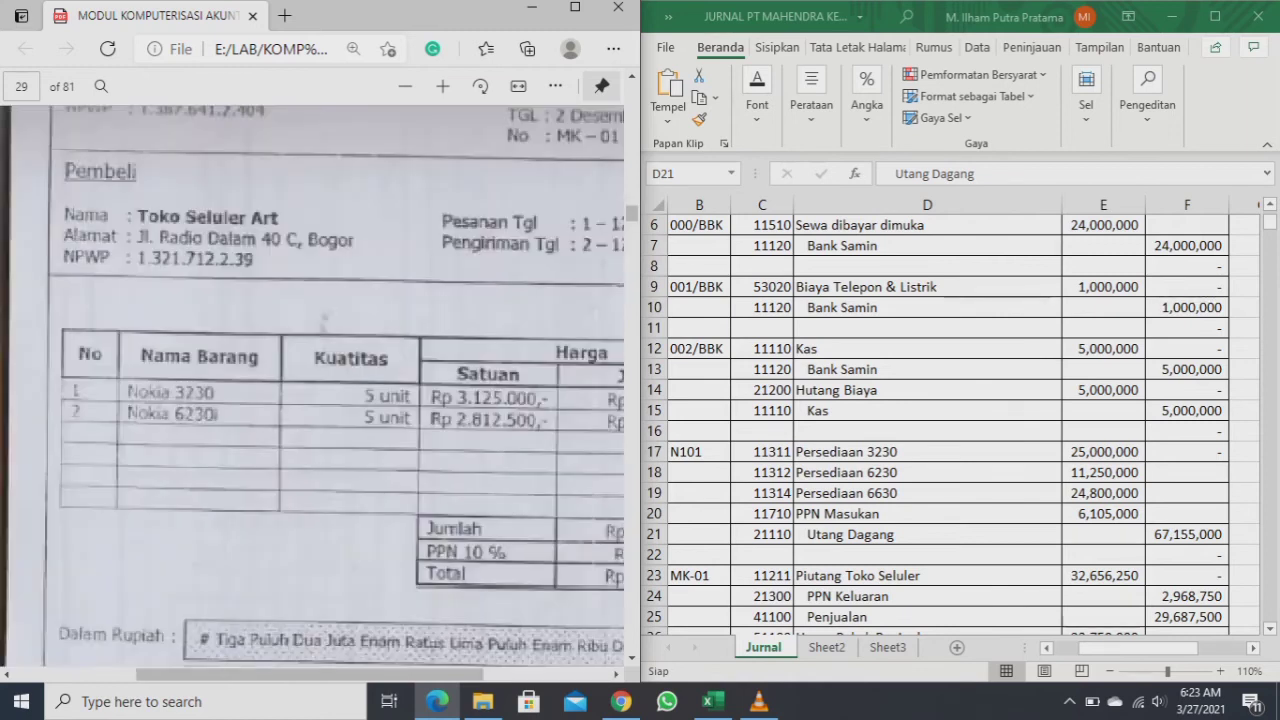
{"action": "scroll", "coordinate": [330, 387], "scroll_direction": "right", "scroll_amount": 1}
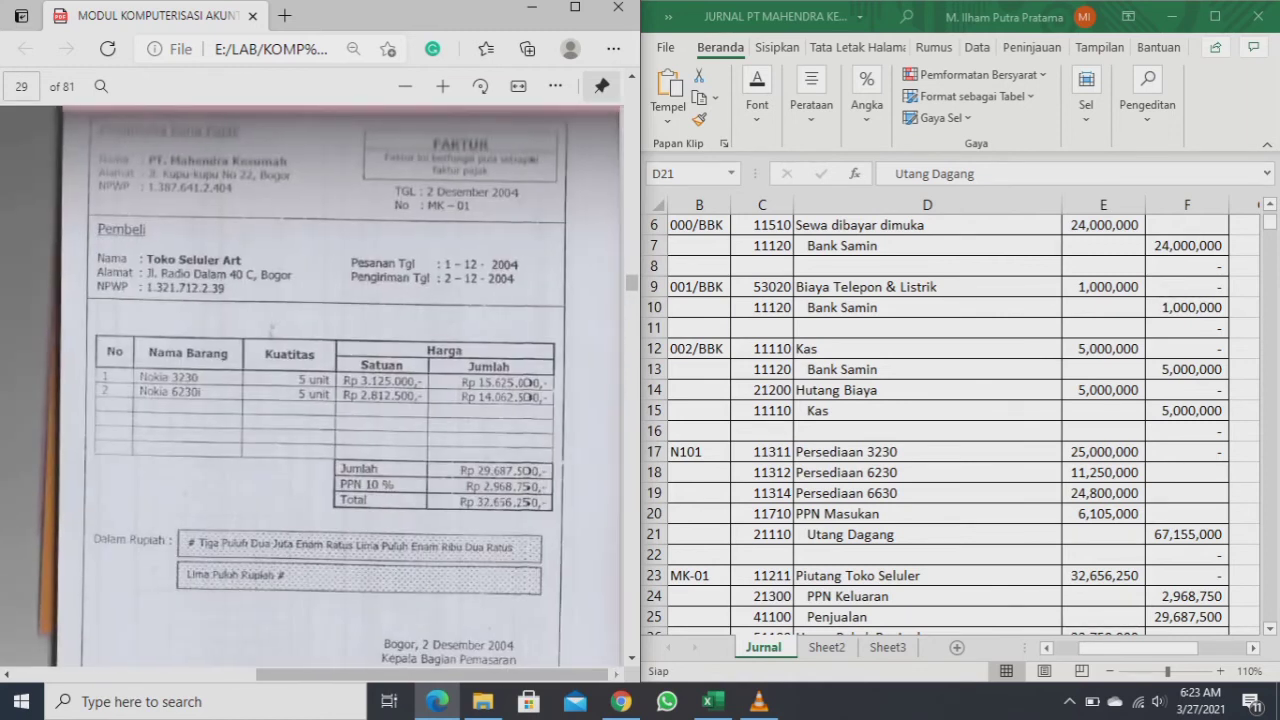
{"action": "scroll", "coordinate": [312, 387], "scroll_direction": "up", "scroll_amount": 1}
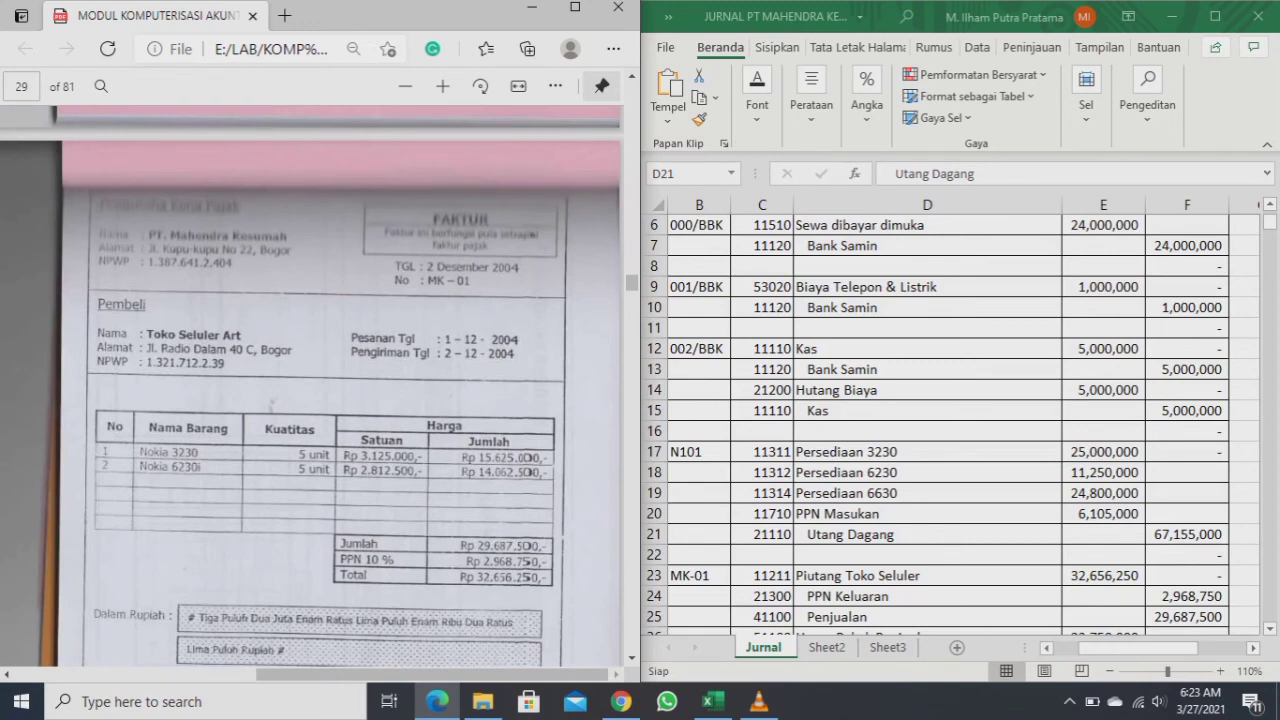
{"action": "scroll", "coordinate": [312, 387], "scroll_direction": "down", "scroll_amount": 1}
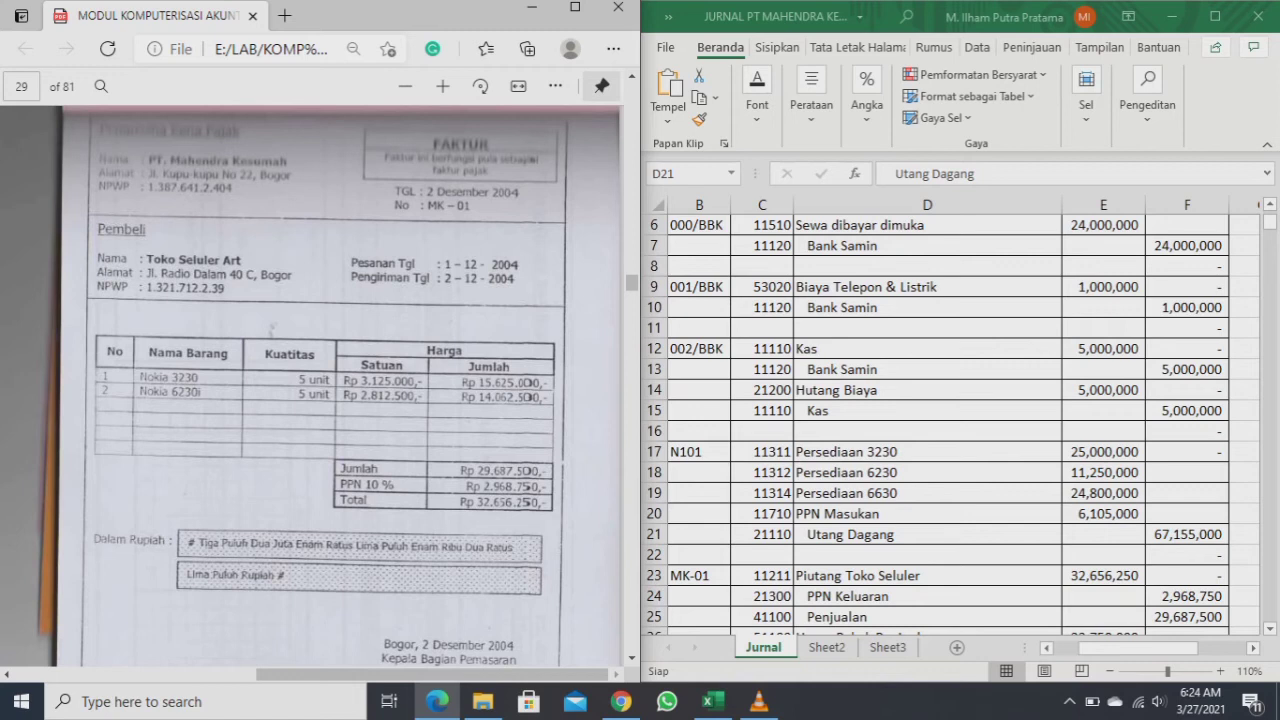
- Switch to the Excel journal and look through the MK-01 entry in rows 23 to 28
{"action": "key", "text": "alt+Tab"}
{"action": "key", "text": "Down"}
{"action": "key", "text": "Down"}
{"action": "key", "text": "Down"}
{"action": "key", "text": "Down"}
{"action": "key", "text": "Down"}
{"action": "key", "text": "Down"}
{"action": "key", "text": "Down"}
{"action": "key", "text": "Down"}
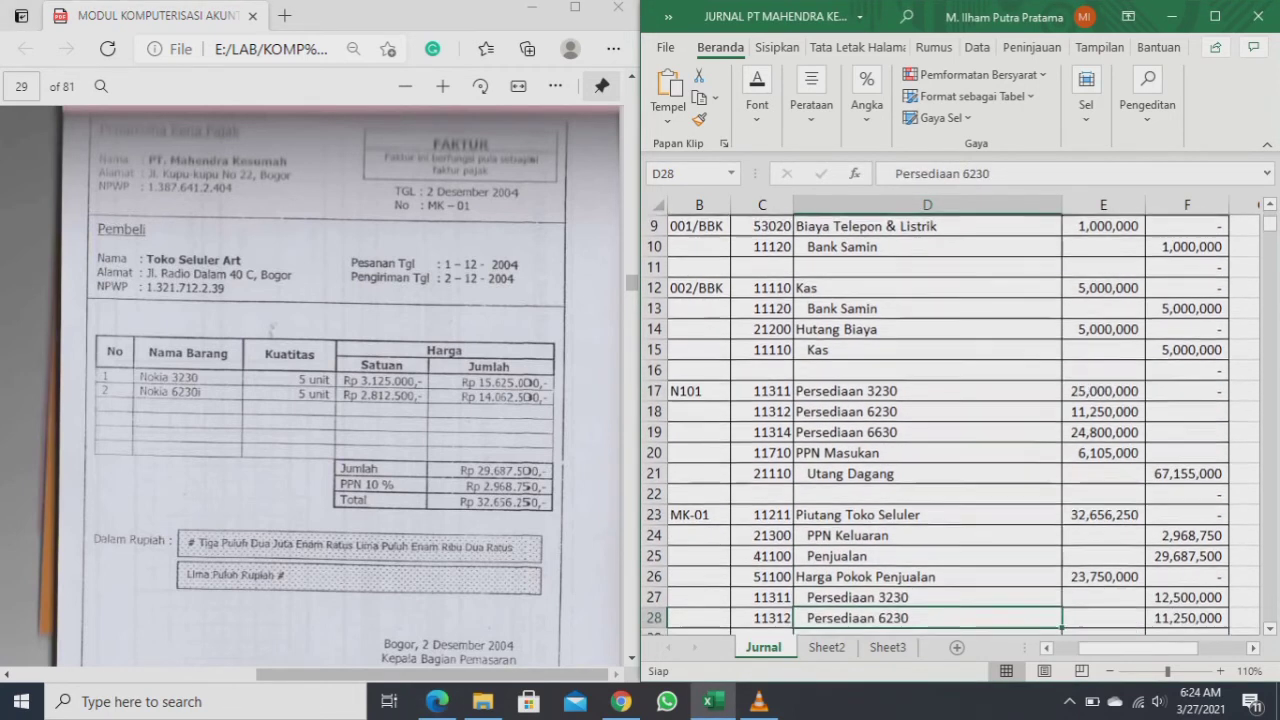
{"action": "key", "text": "Up"}
{"action": "key", "text": "Up"}
{"action": "key", "text": "Up"}
{"action": "key", "text": "Up"}
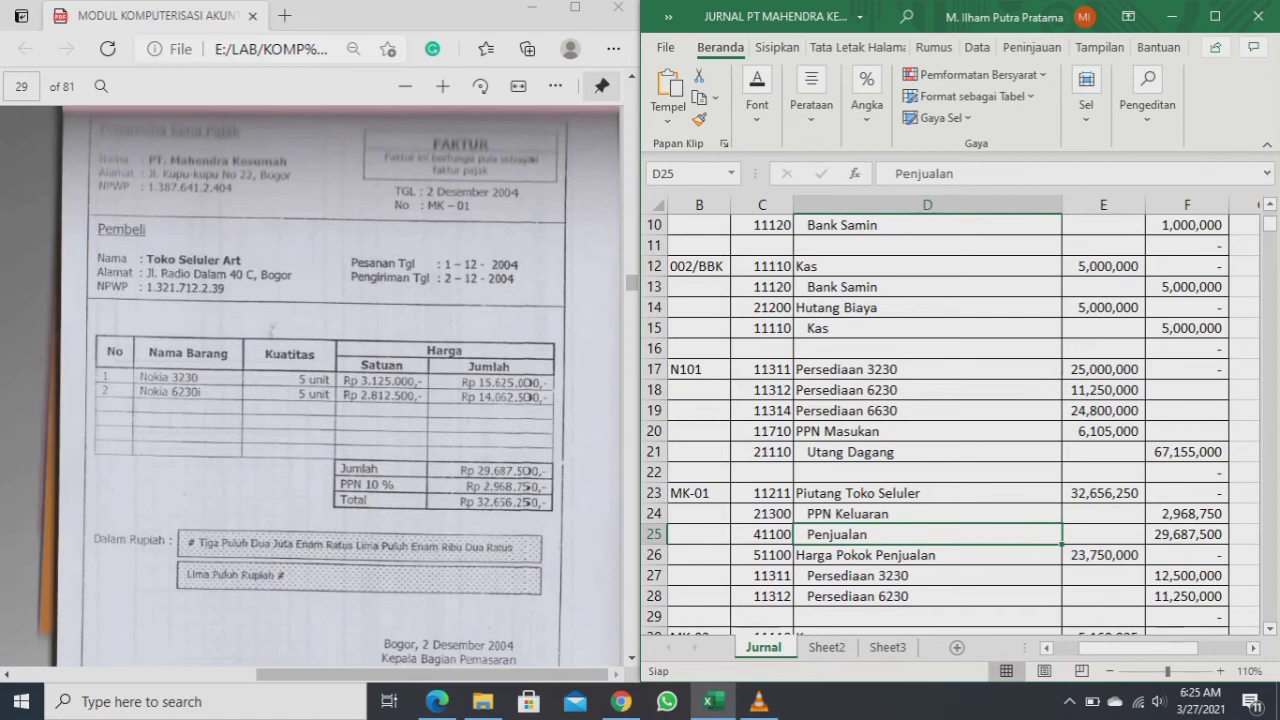
- Review the Piutang Toko Seluler, PPN Keluaran and Penjualan lines of the MK-01 entry in D23:D25
{"action": "left_click", "coordinate": [927, 513]}
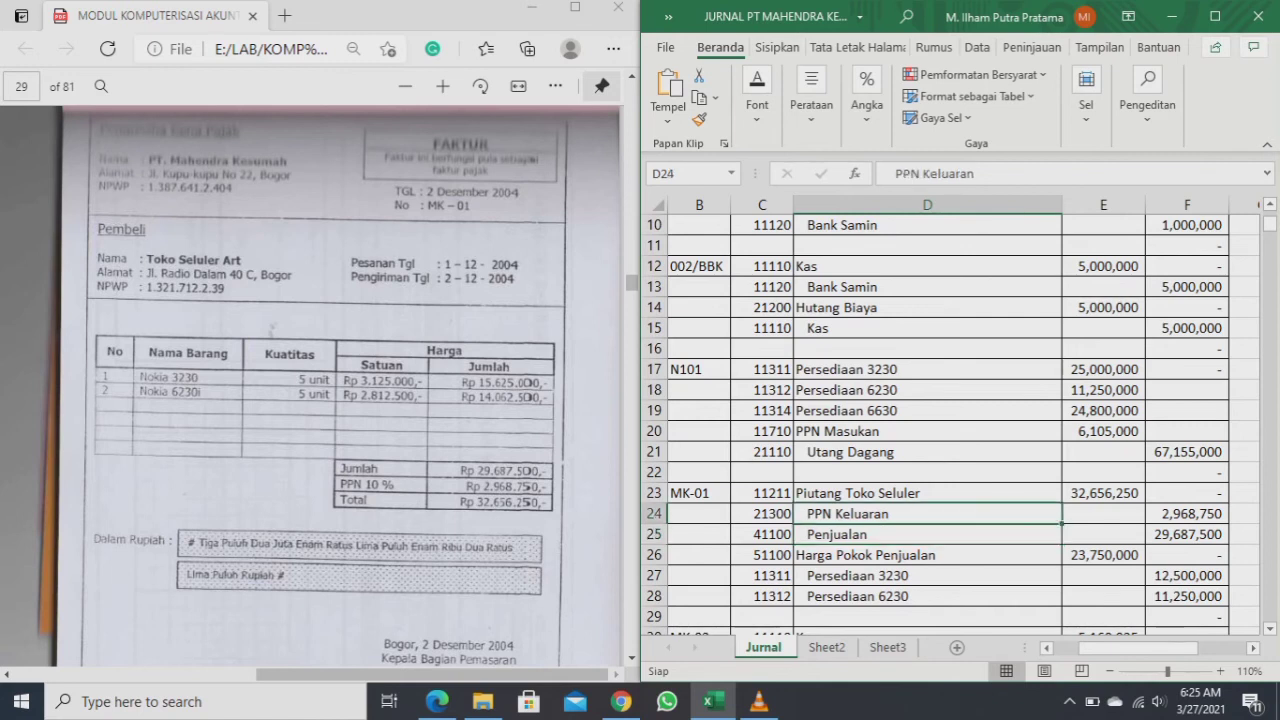
{"action": "left_click", "coordinate": [927, 534]}
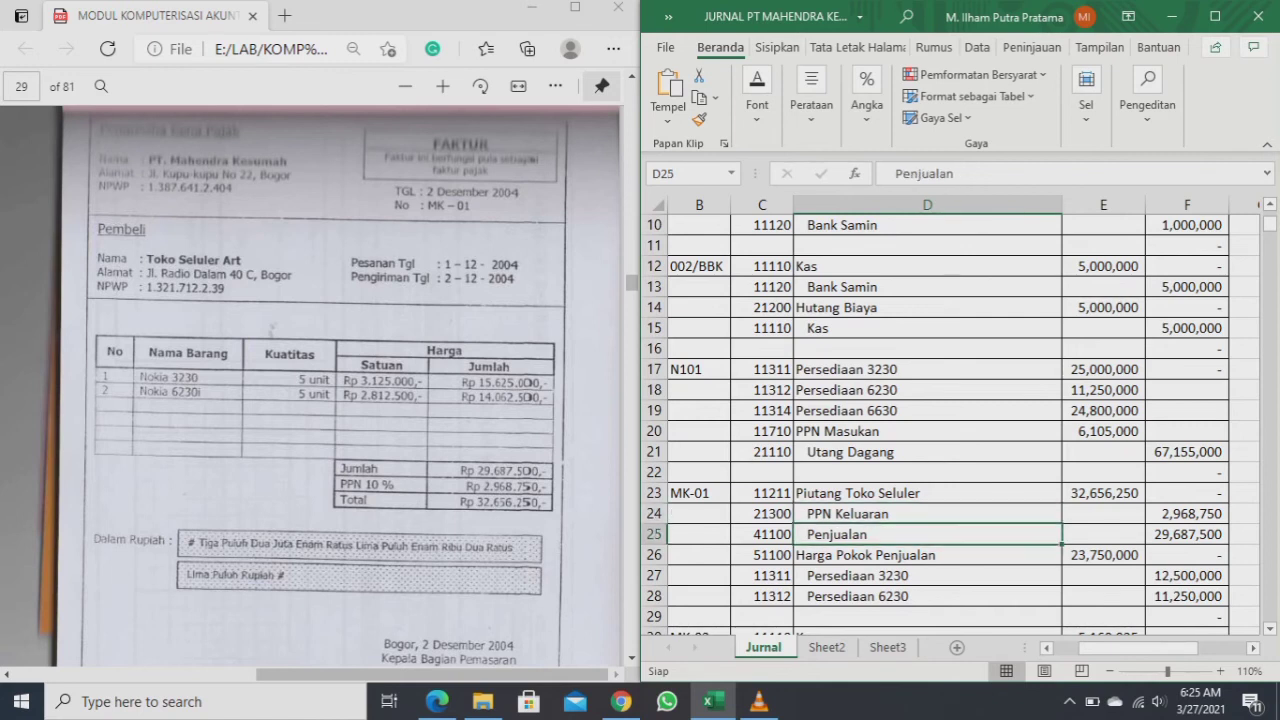
{"action": "left_click", "coordinate": [927, 493]}
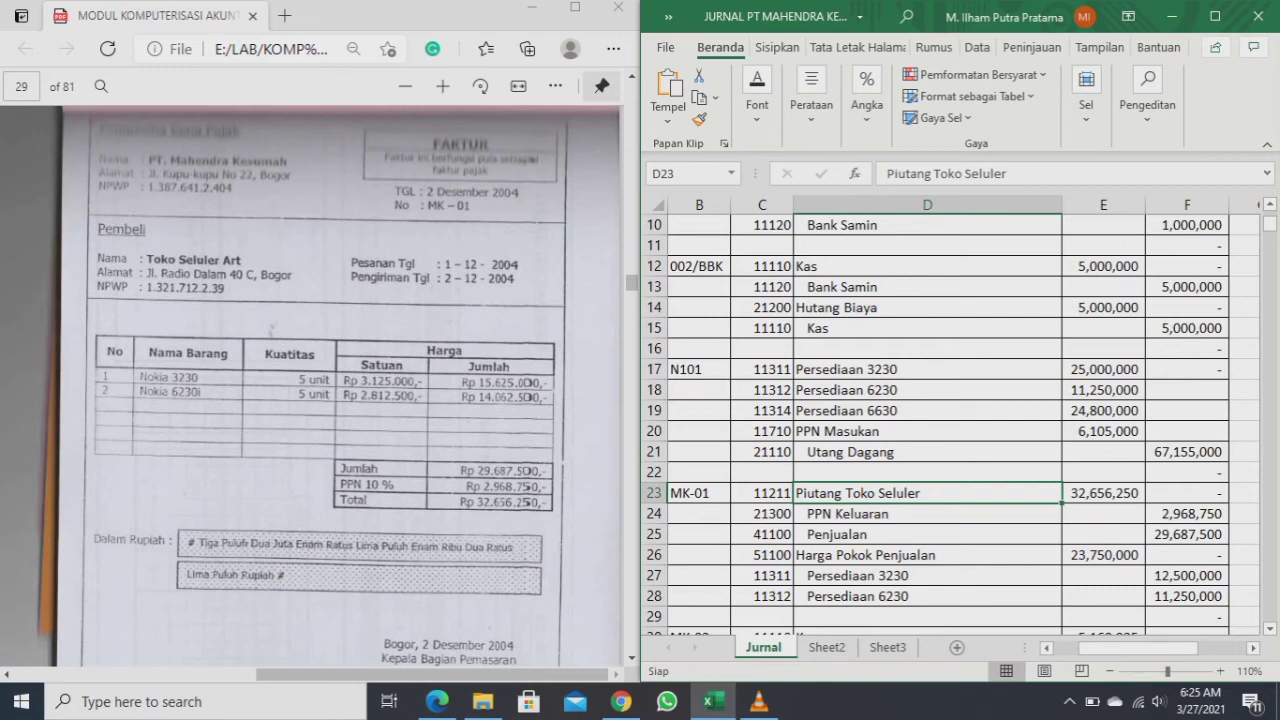
{"action": "key", "text": "Down"}
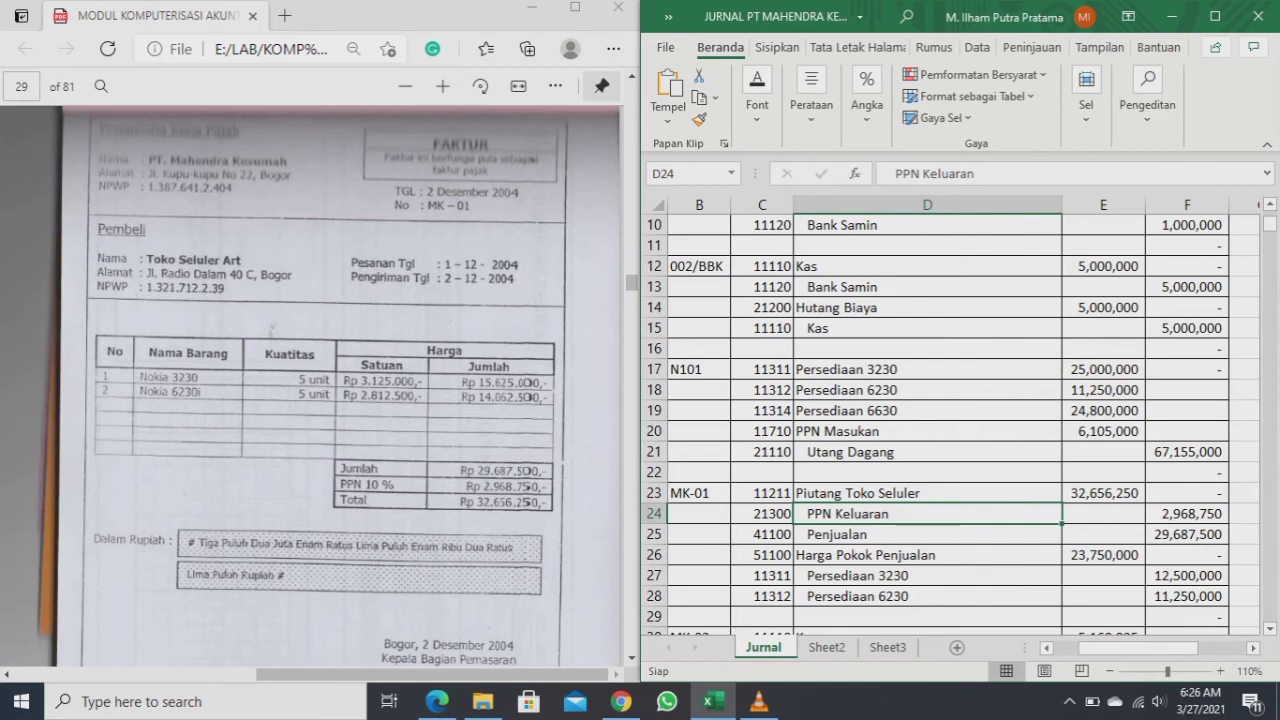
{"action": "left_click", "coordinate": [927, 534]}
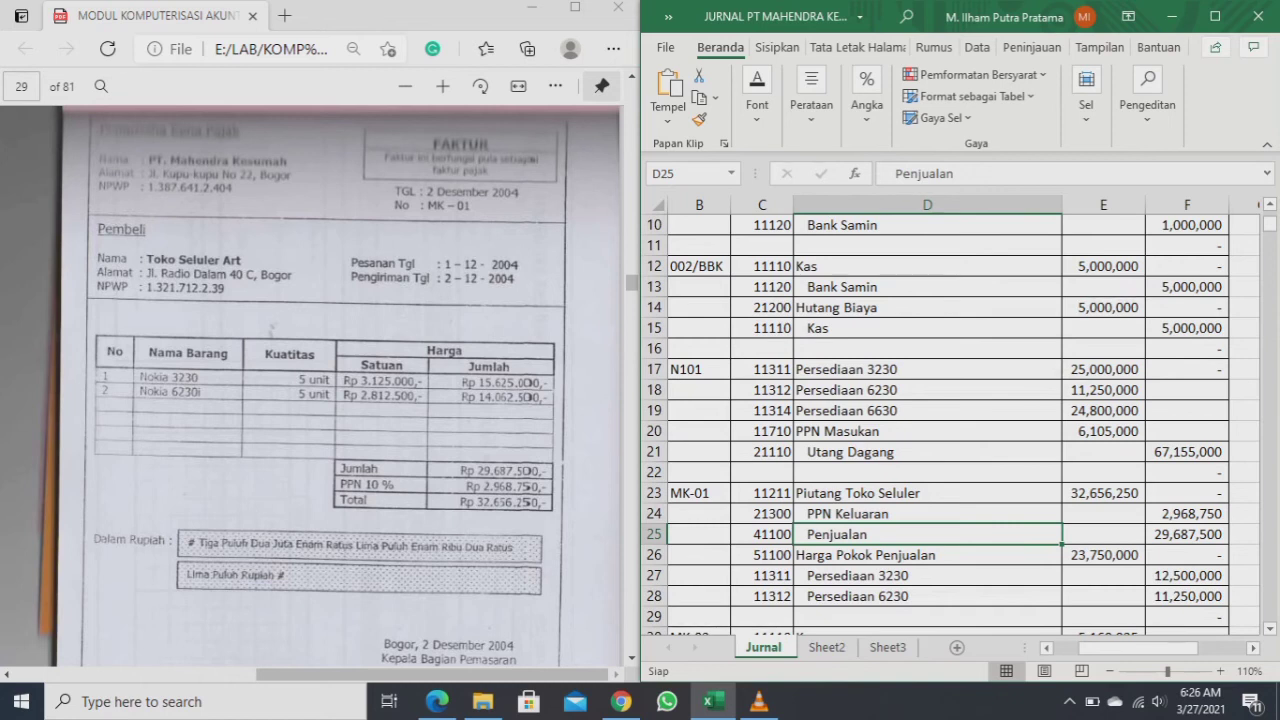
- Review the Harga Pokok Penjualan and Persediaan descriptions in D26:D28 and the Persediaan credit amounts in F27:F28
{"action": "left_click", "coordinate": [927, 555]}
{"action": "left_click_drag", "start_coordinate": [927, 555], "coordinate": [1069, 597]}
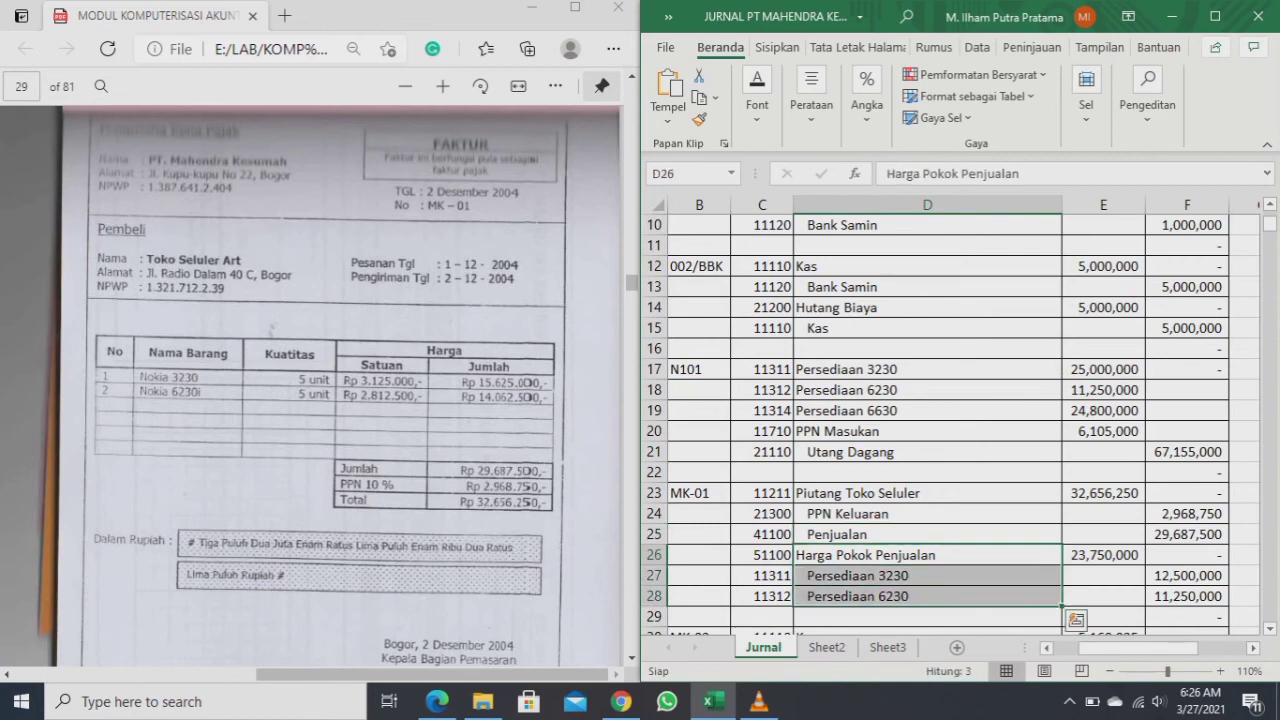
{"action": "key", "text": "Right"}
{"action": "left_click", "coordinate": [927, 555]}
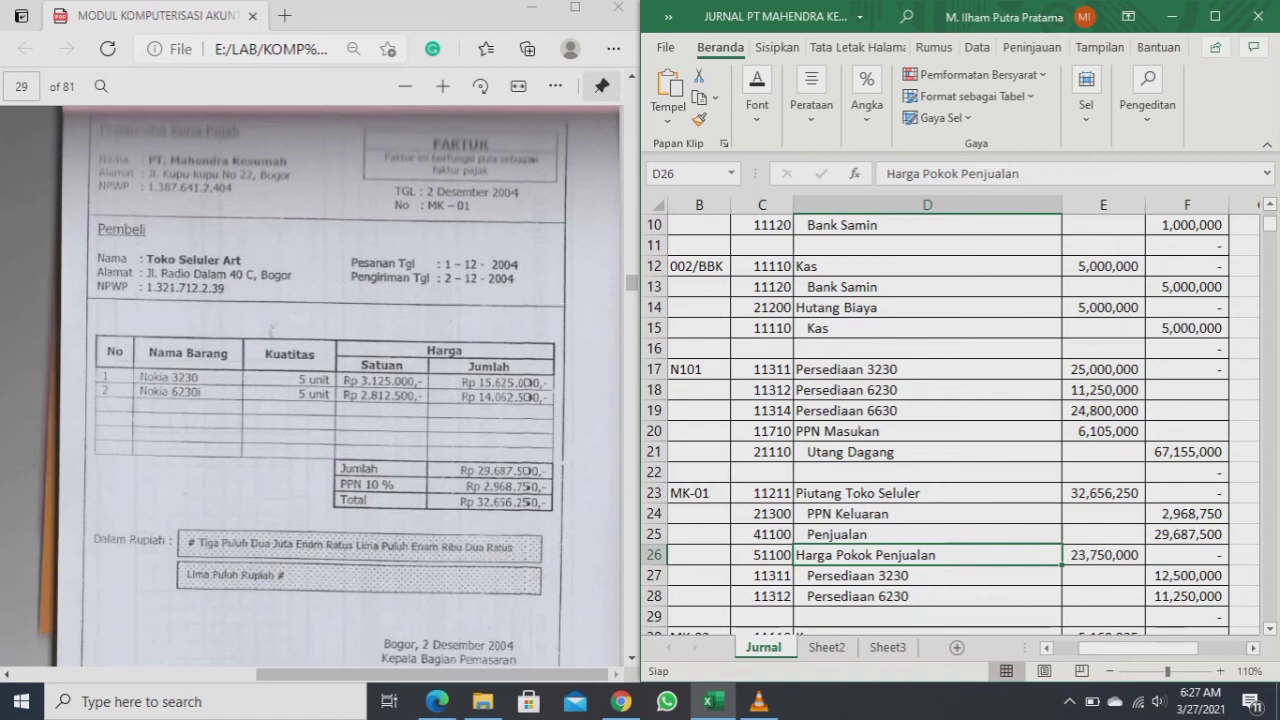
{"action": "left_click", "coordinate": [1187, 575]}
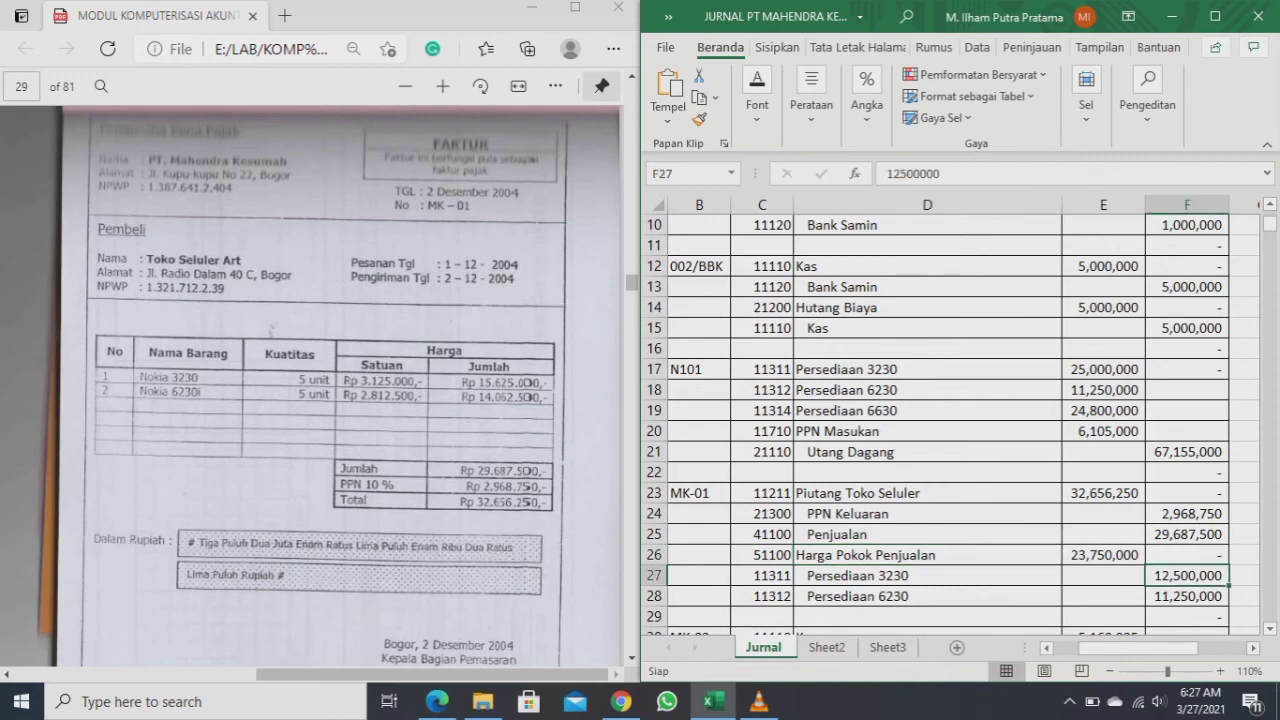
{"action": "left_click", "coordinate": [1187, 596]}
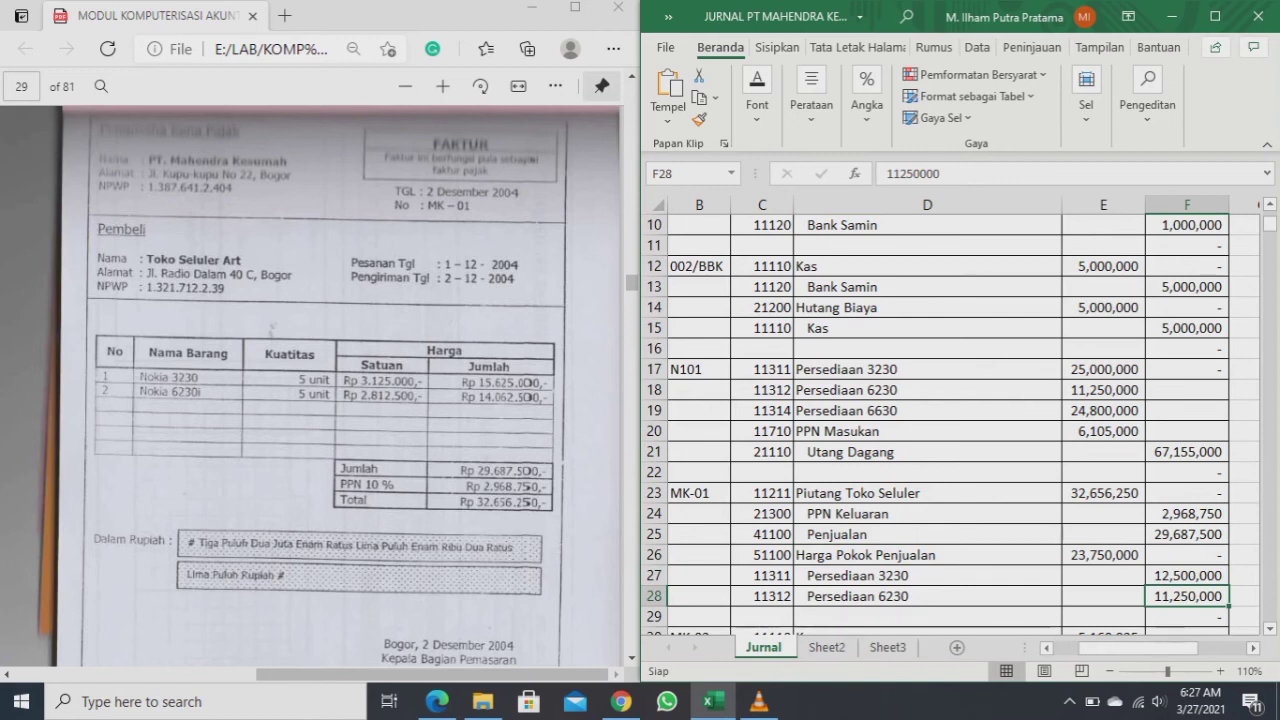
- Jump to page 10 of the PDF module, continue to the price list on page 17, and rotate it upright to examine the buying prices
{"action": "left_click", "coordinate": [21, 86]}
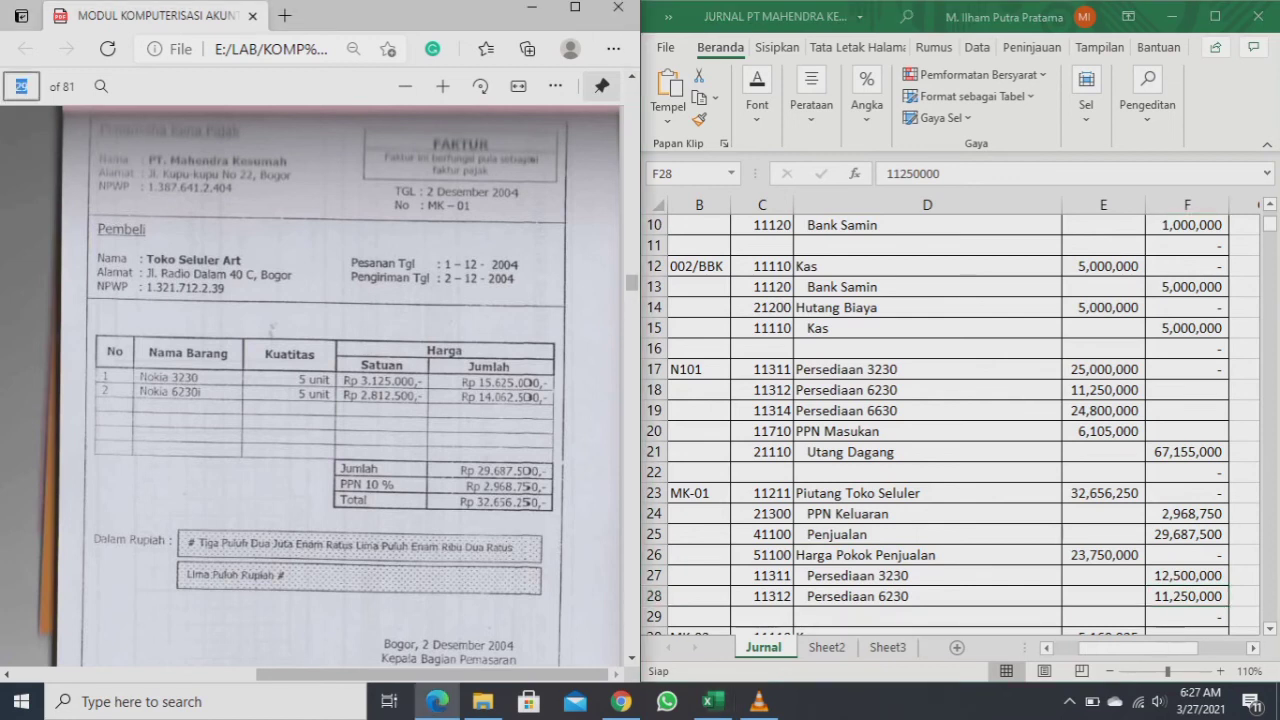
{"action": "type", "text": "10"}
{"action": "key", "text": "Return"}
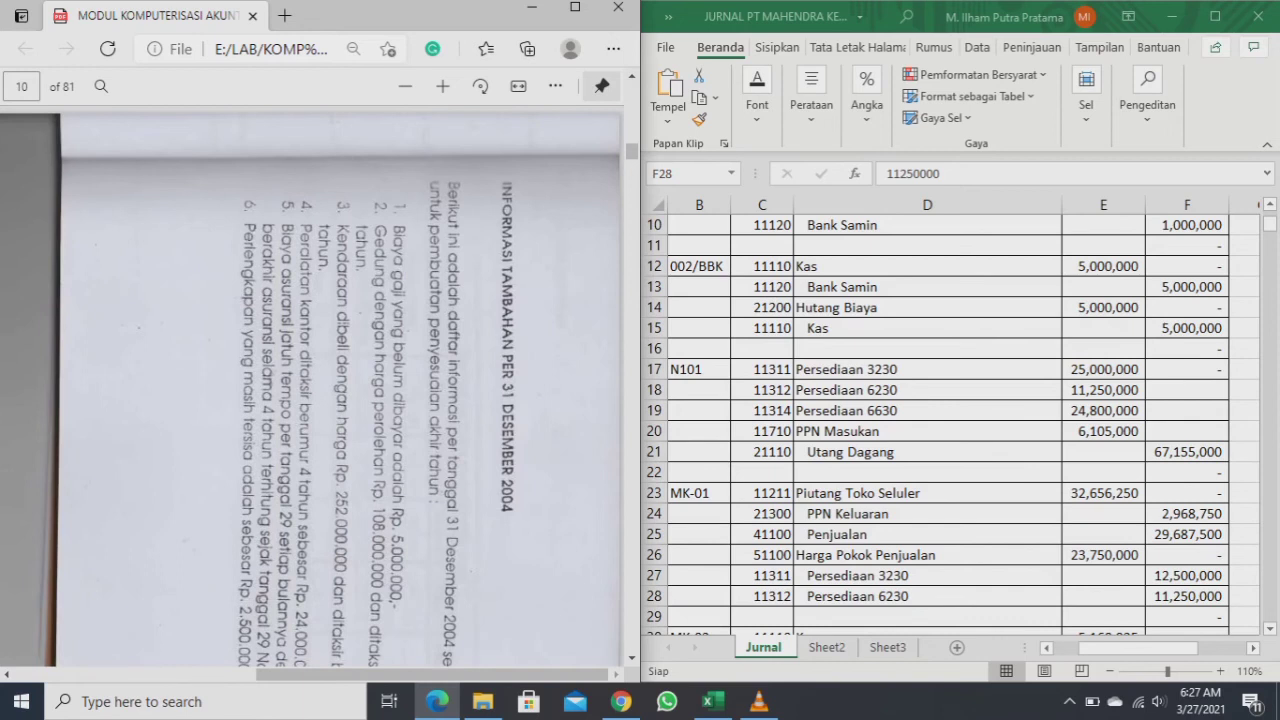
{"action": "scroll", "coordinate": [311, 386], "scroll_direction": "down", "scroll_amount": 15}
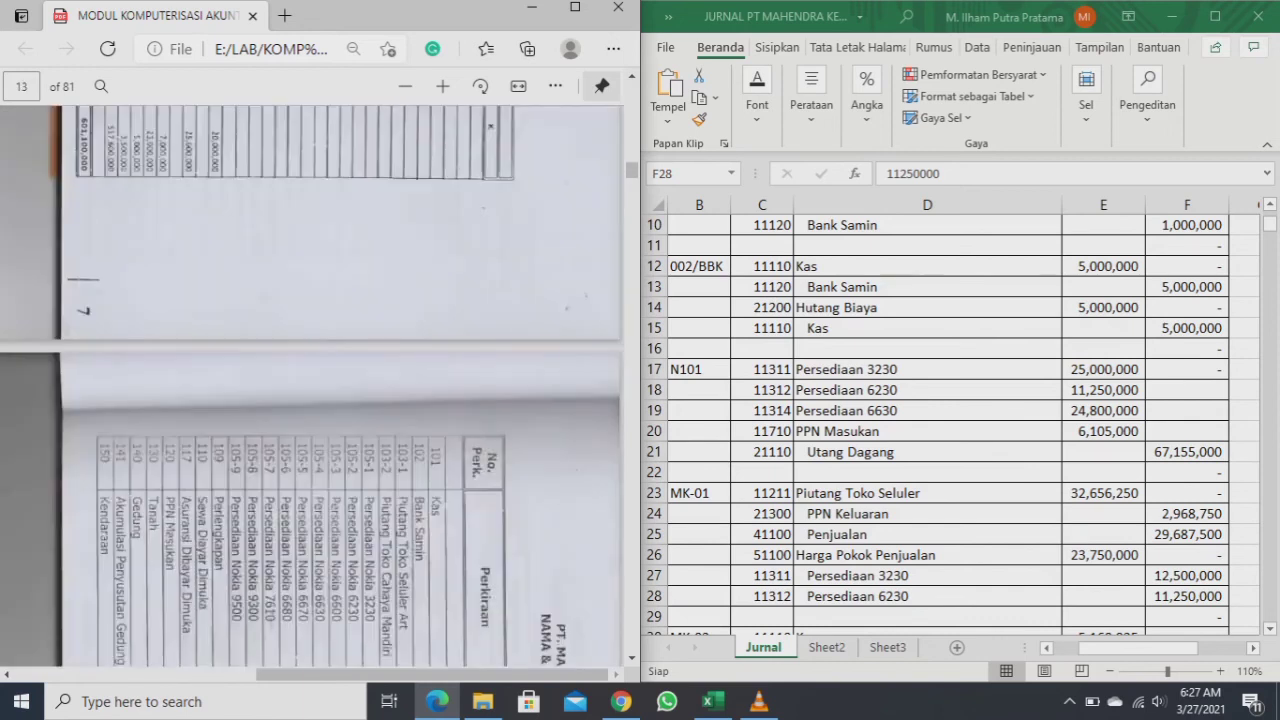
{"action": "scroll", "coordinate": [311, 386], "scroll_direction": "down", "scroll_amount": 10}
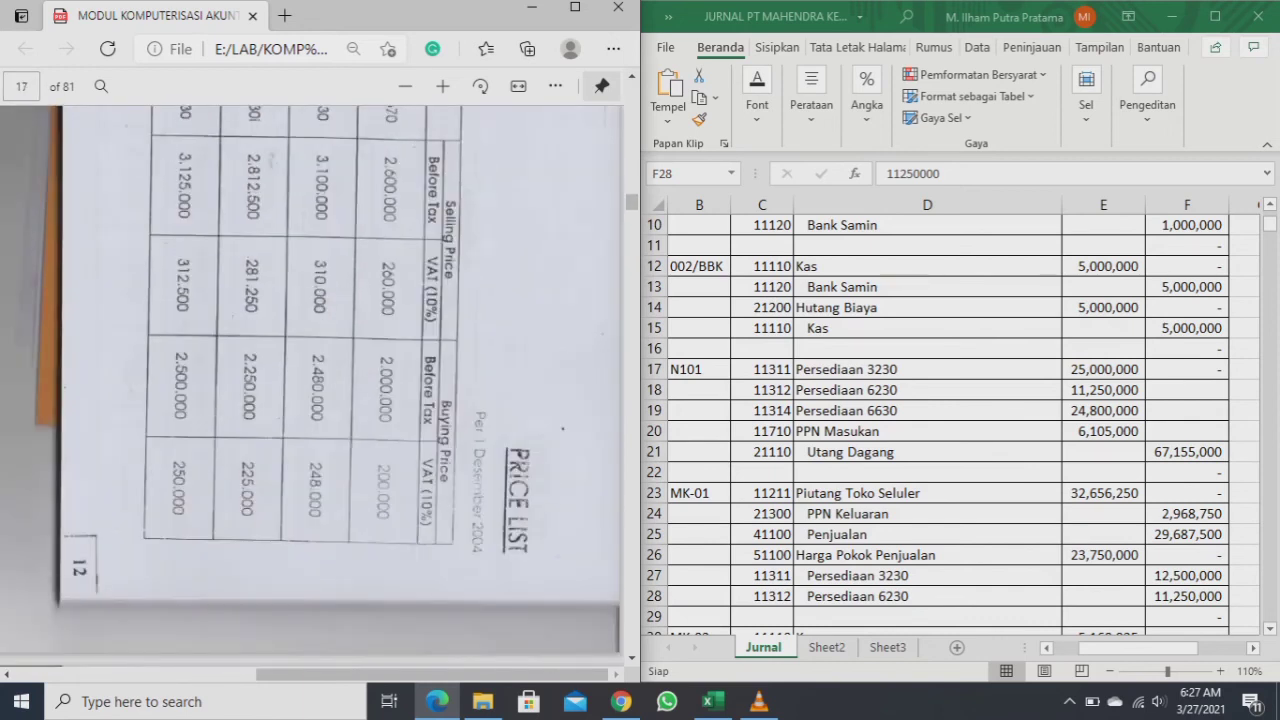
{"action": "left_click", "coordinate": [480, 86]}
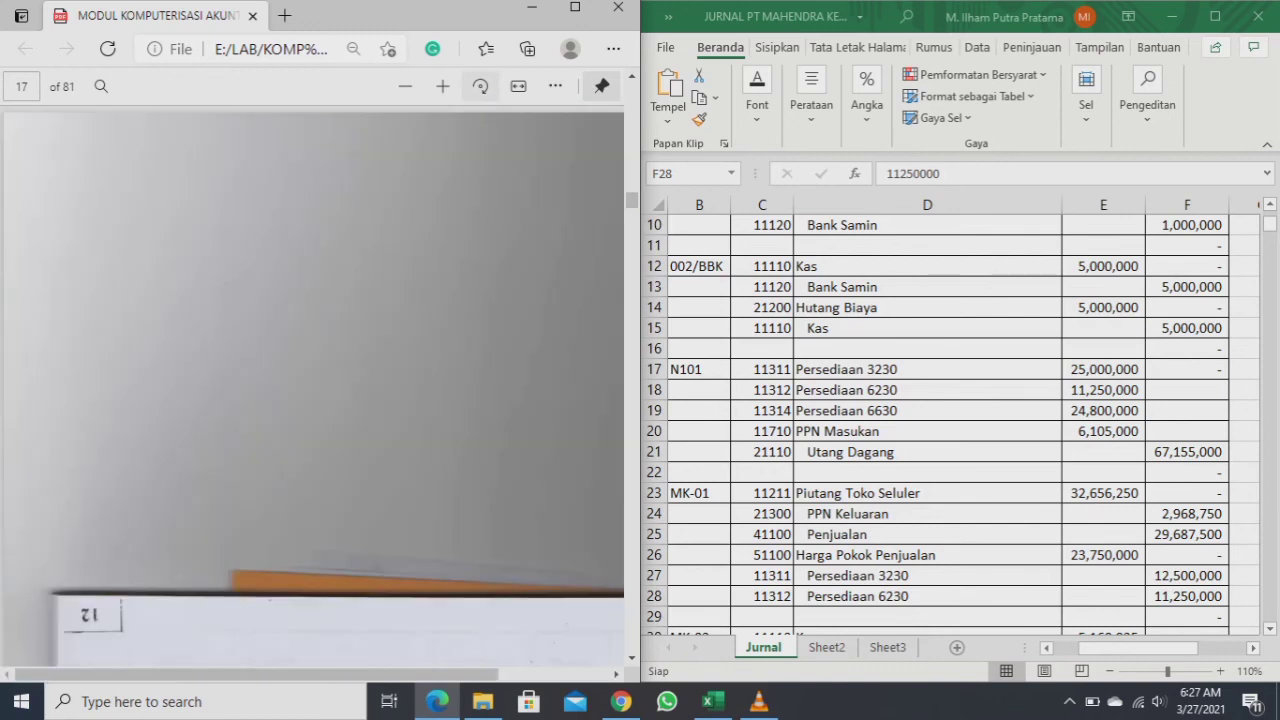
{"action": "left_click", "coordinate": [480, 86]}
{"action": "left_click", "coordinate": [480, 86]}
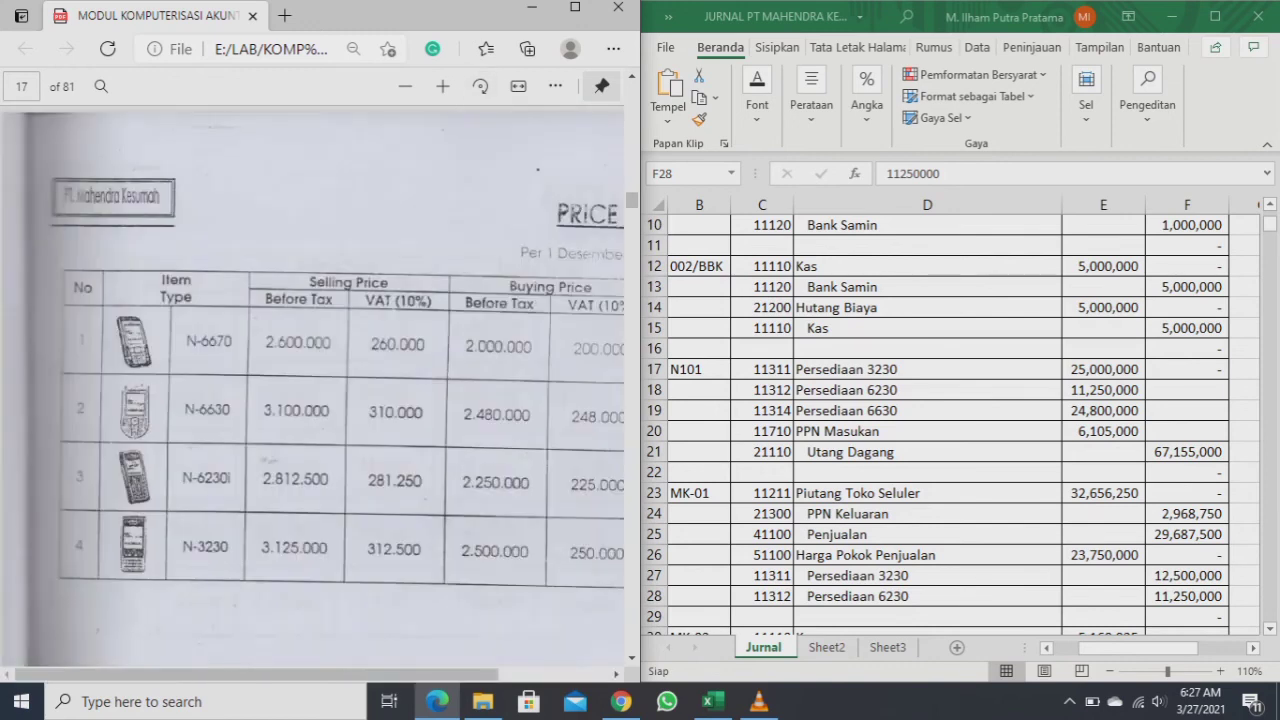
{"action": "scroll", "coordinate": [312, 390], "scroll_direction": "right", "scroll_amount": 2}
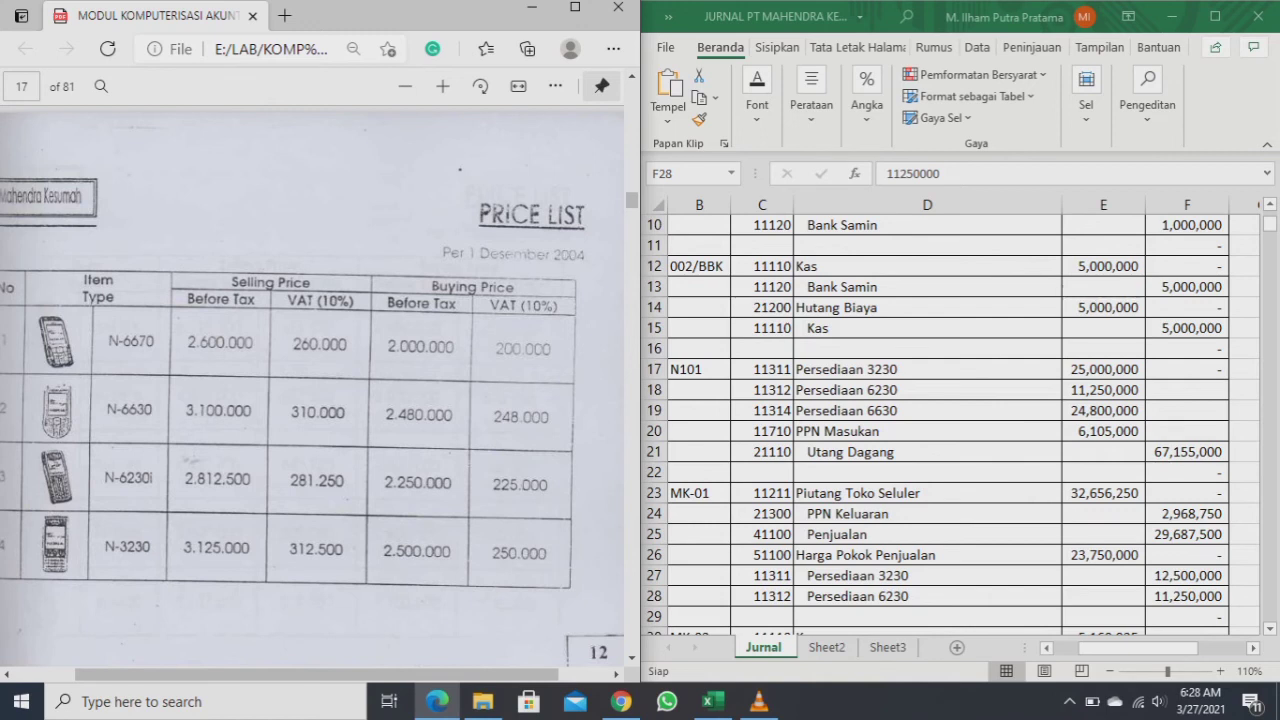
- Return to page 29 of the PDF module and rotate the view so invoice MK-01 is upright
{"action": "left_click", "coordinate": [21, 86]}
{"action": "type", "text": "29"}
{"action": "key", "text": "Return"}
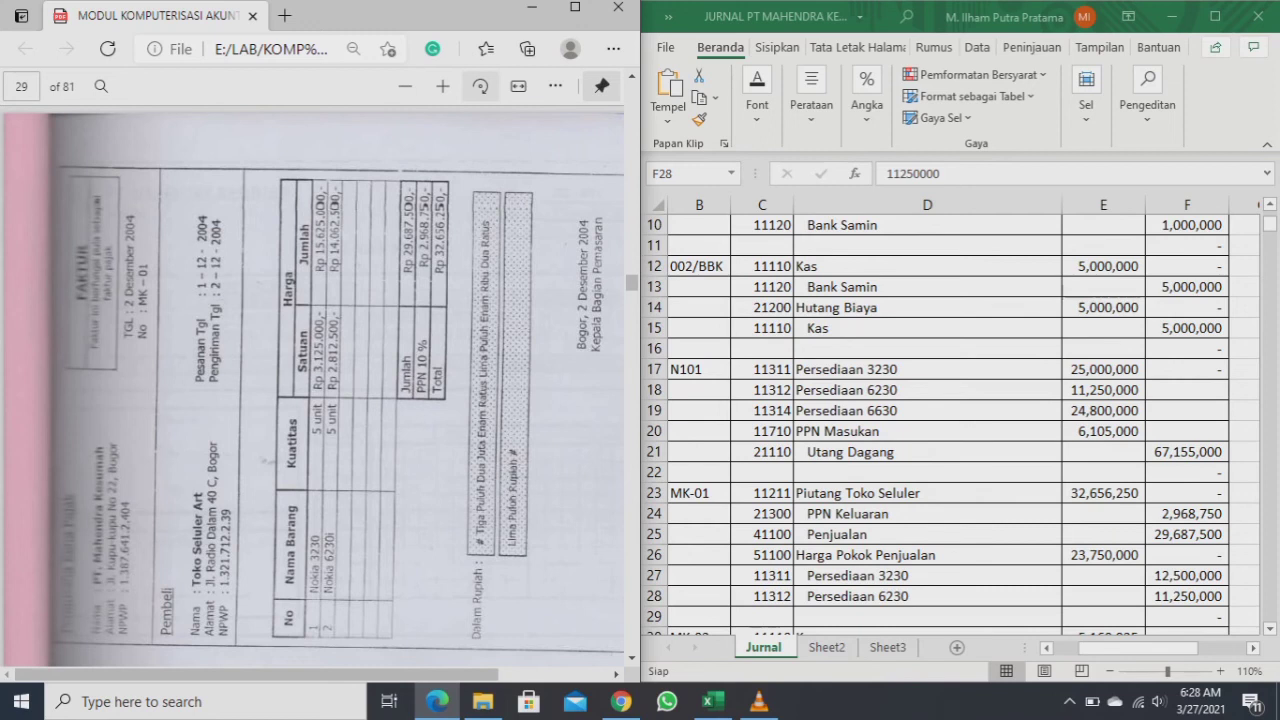
{"action": "left_click", "coordinate": [480, 86]}
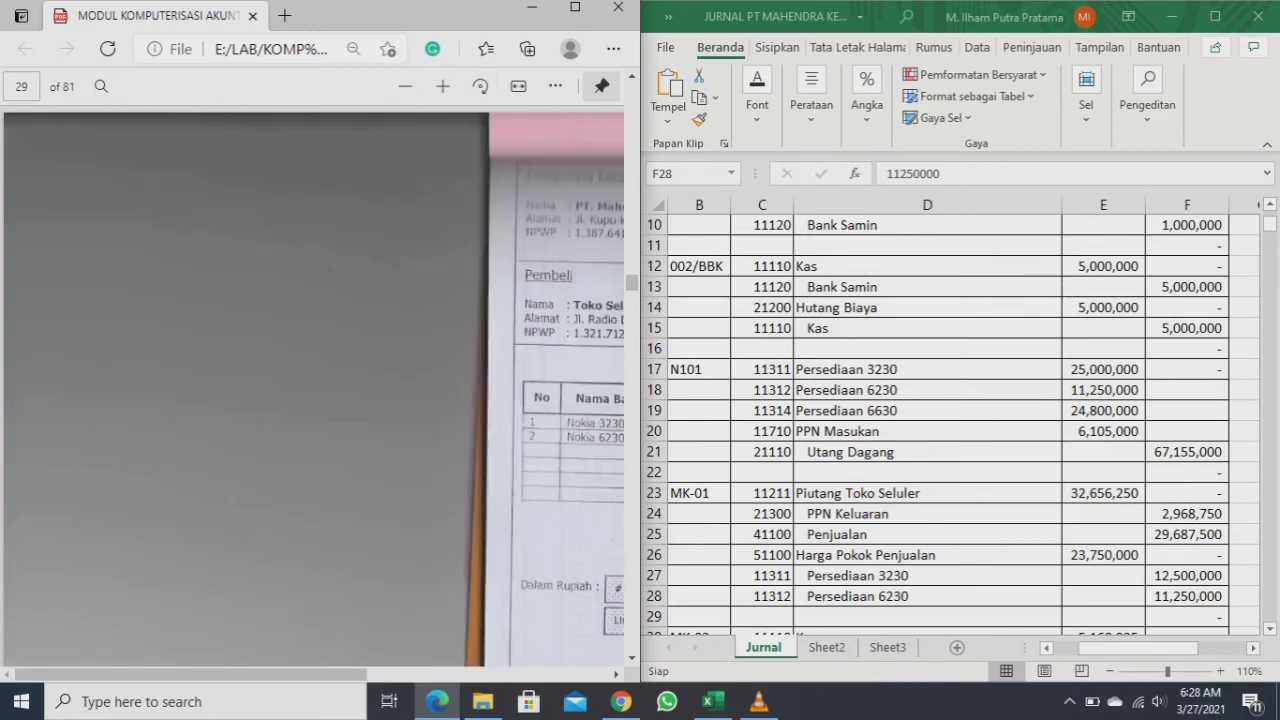
{"action": "scroll", "coordinate": [313, 390], "scroll_direction": "right", "scroll_amount": 5}
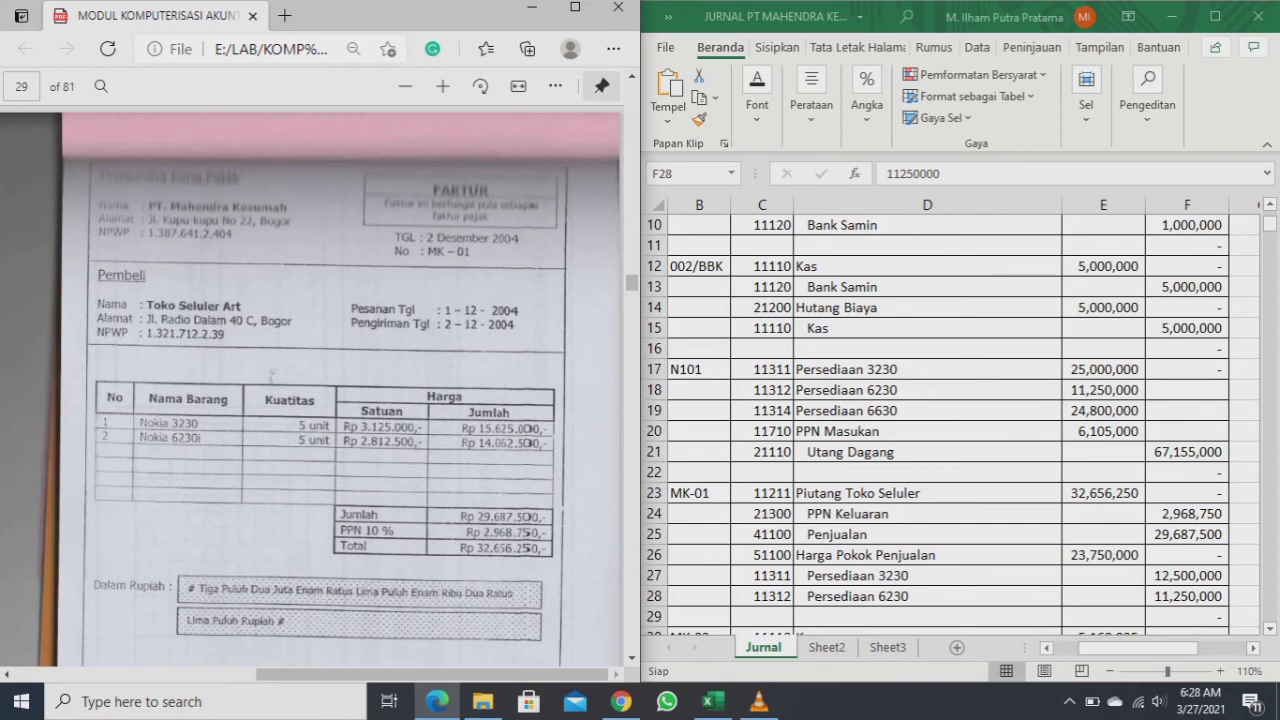
{"action": "scroll", "coordinate": [313, 390], "scroll_direction": "up", "scroll_amount": 1}
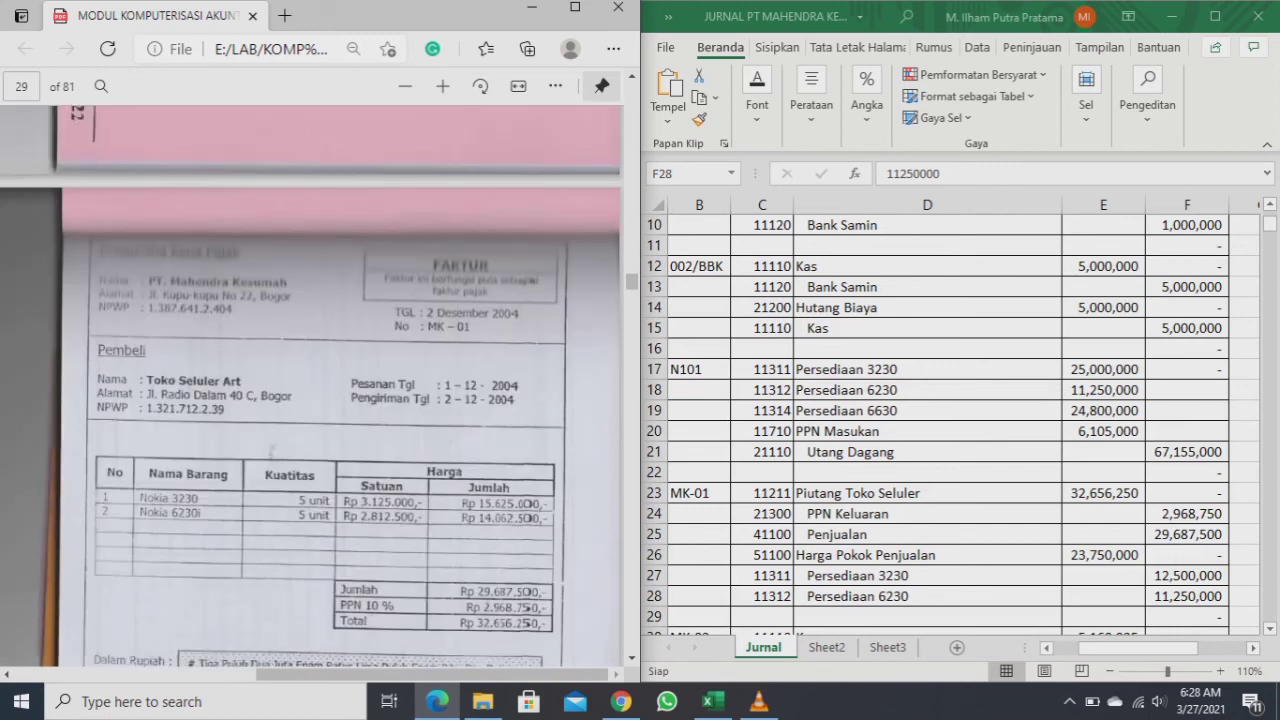
- Compare the Persediaan credits in F27:F28 of entry MK-01 with the Harga Pokok Penjualan debit in E26
{"action": "key", "text": "alt+Tab"}
{"action": "left_click", "coordinate": [1187, 575]}
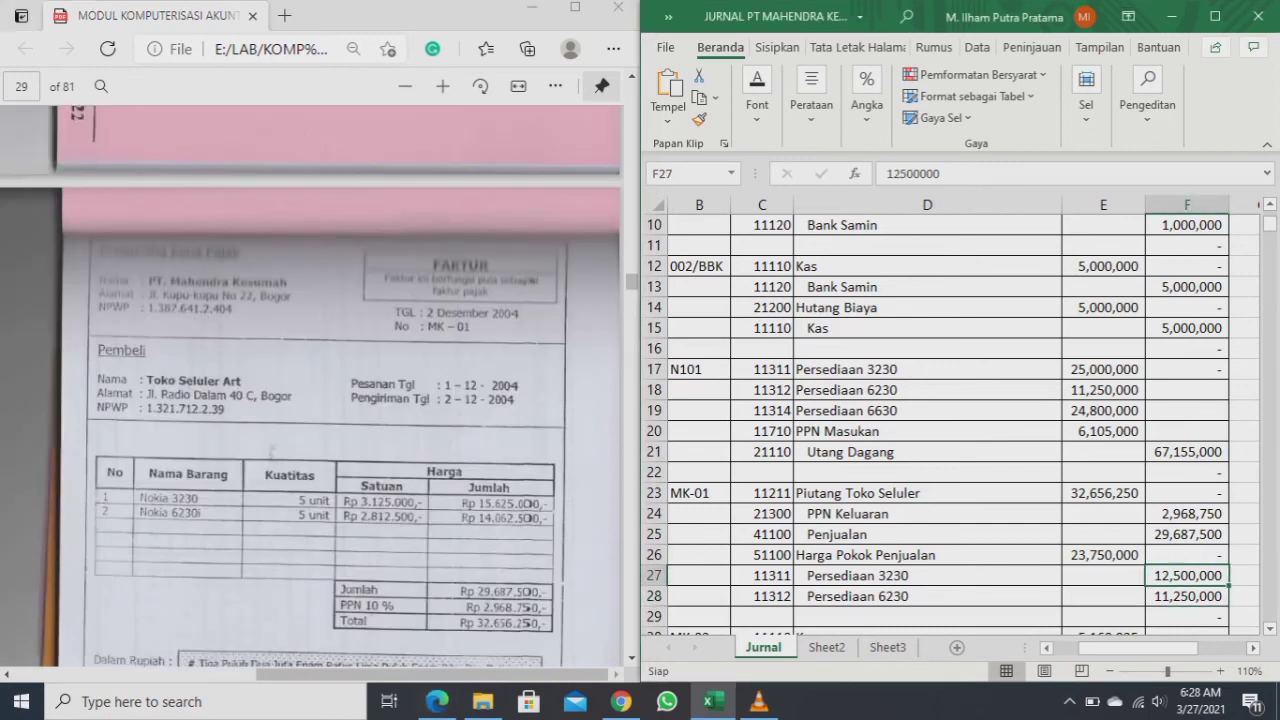
{"action": "key", "text": "Up"}
{"action": "key", "text": "Left"}
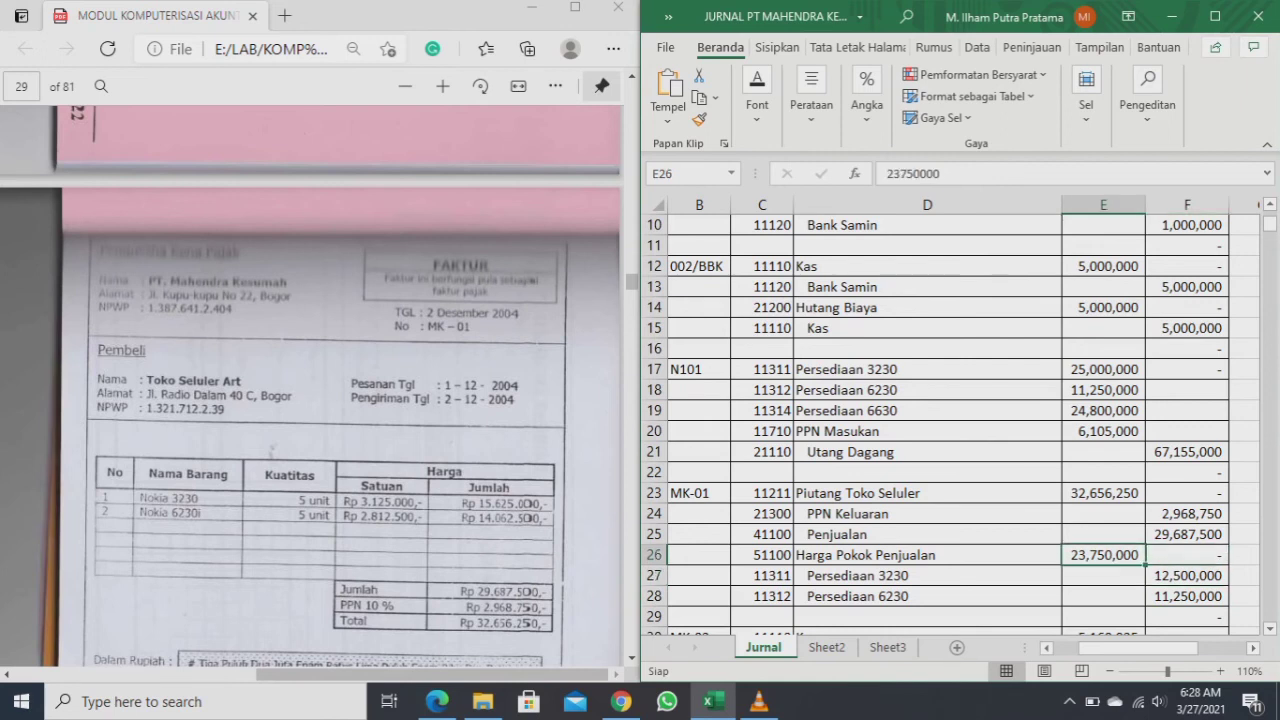
{"action": "left_click", "coordinate": [1187, 575]}
{"action": "key", "text": "shift+Down"}
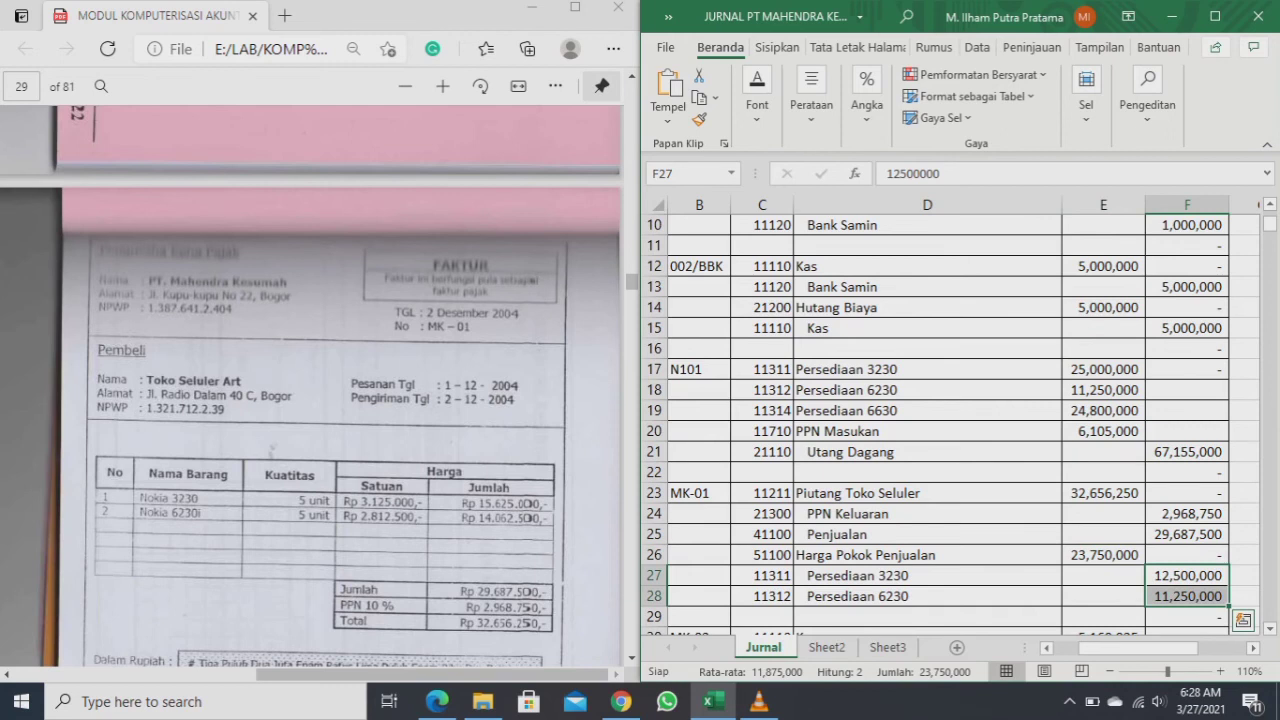
{"action": "left_click", "coordinate": [1103, 575]}
{"action": "left_click", "coordinate": [1103, 555]}
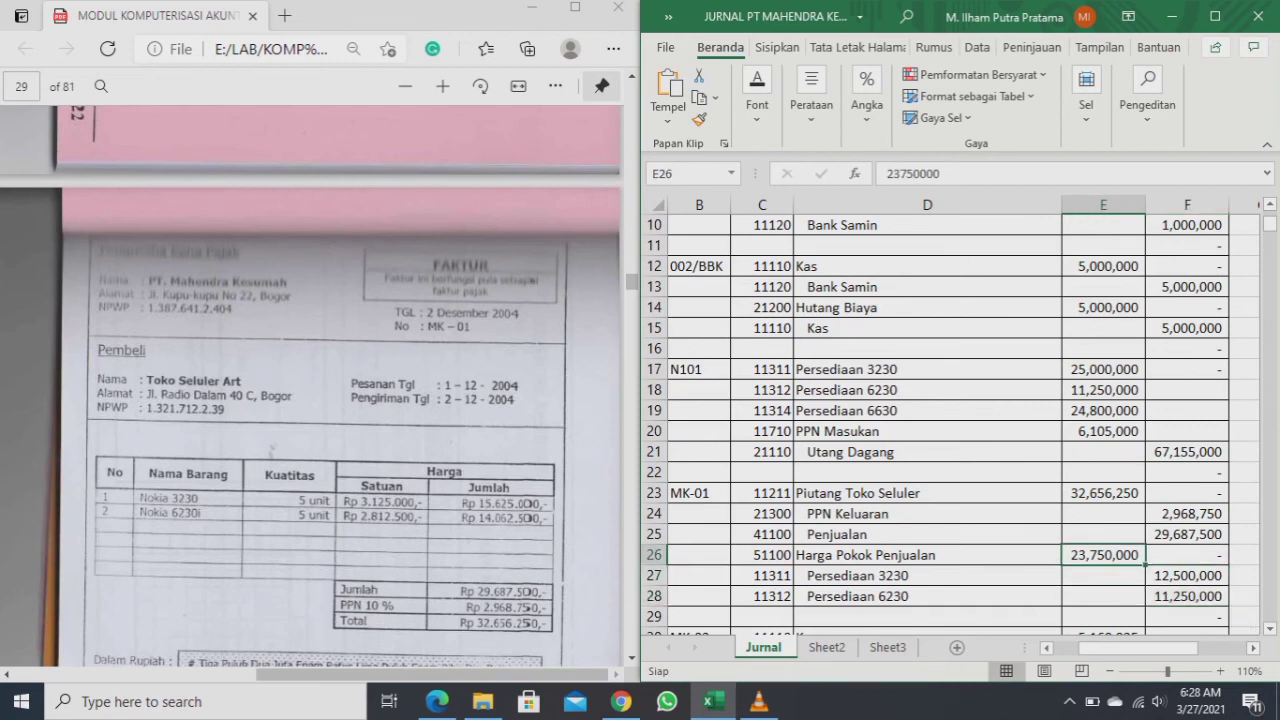
- Check invoice MK-01 against the Piutang Toko Seluler debit in E23 and select the cost-of-sales lines in rows 26 to 28
{"action": "key", "text": "alt+Tab"}
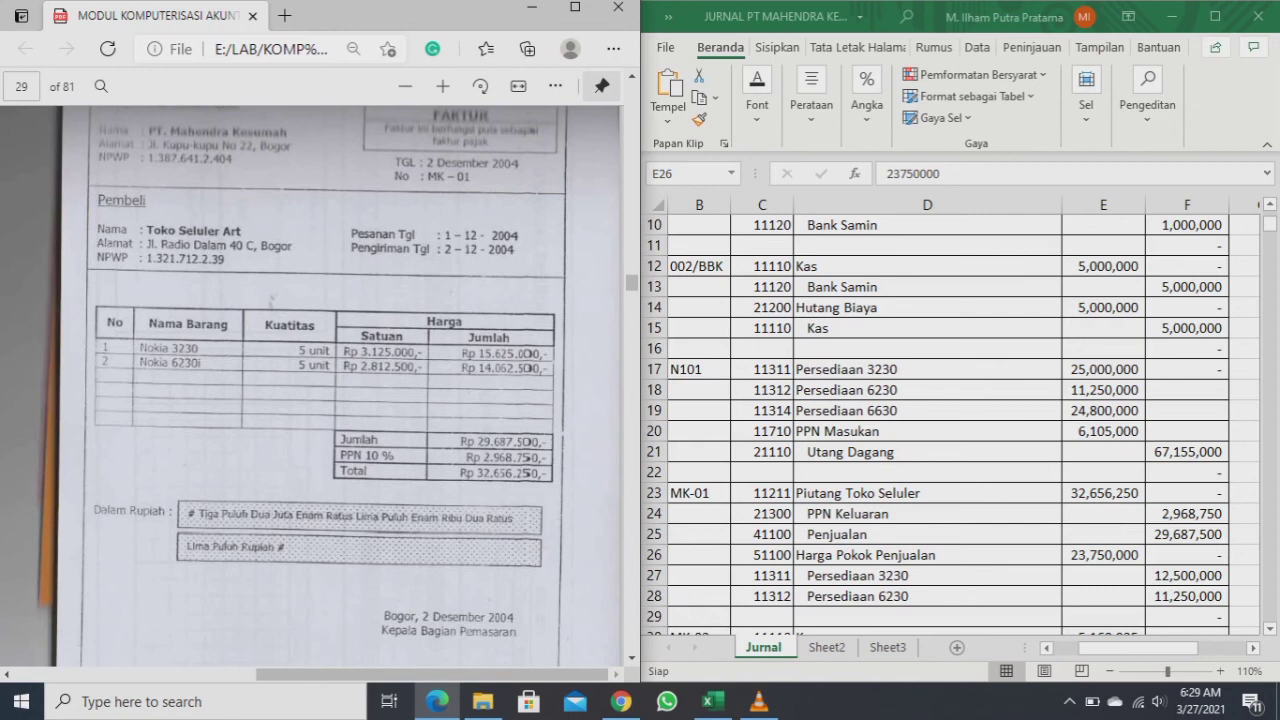
{"action": "key", "text": "alt+Tab"}
{"action": "left_click", "coordinate": [1103, 493]}
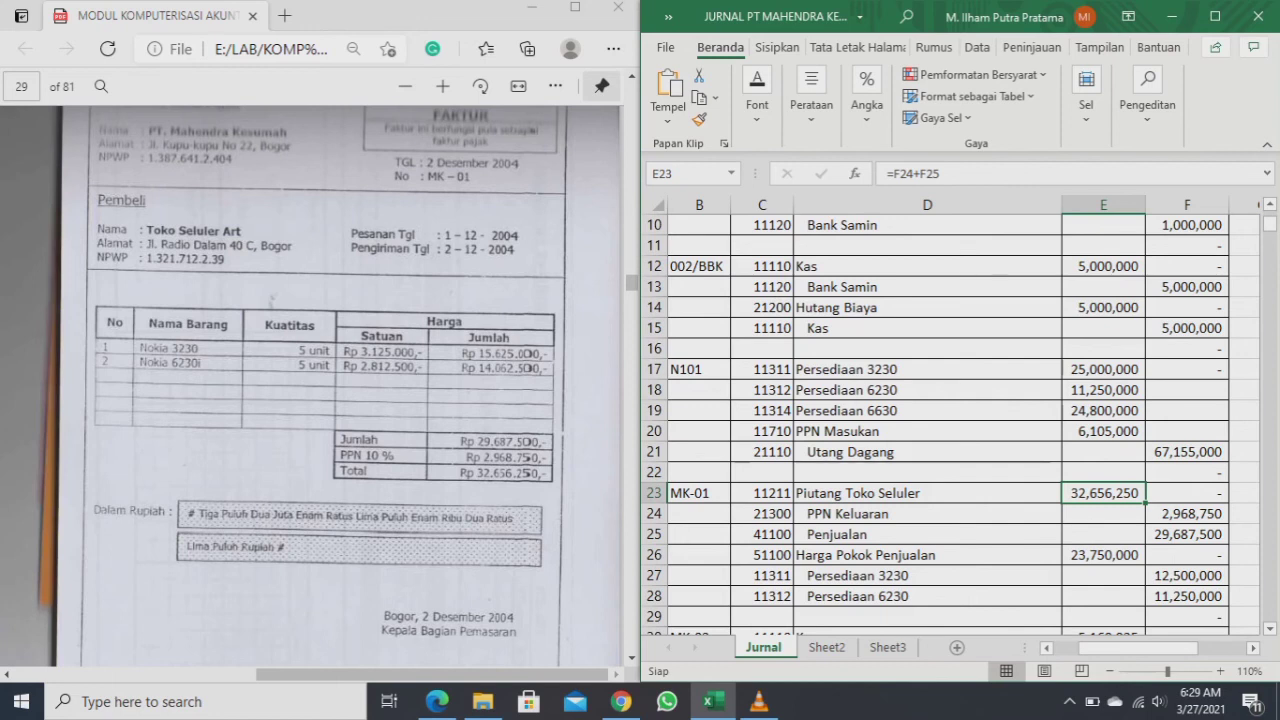
{"action": "left_click", "coordinate": [1103, 554]}
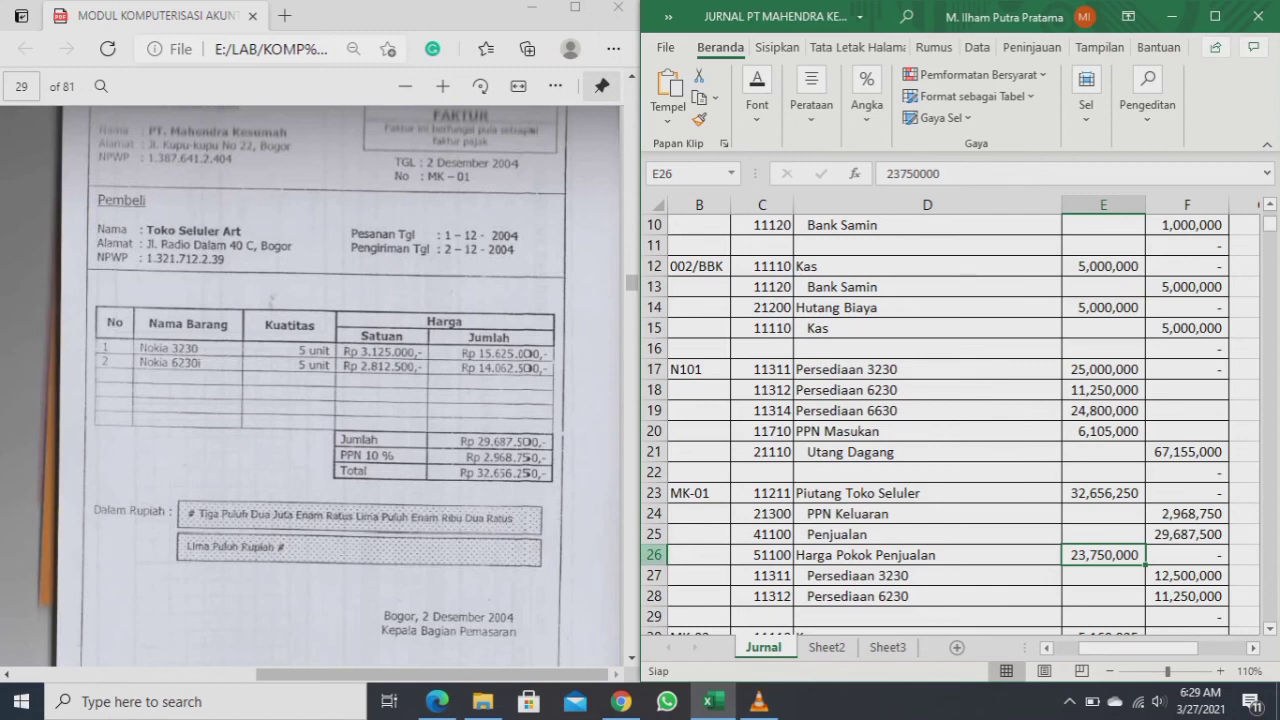
{"action": "left_click", "coordinate": [655, 555]}
{"action": "left_click_drag", "start_coordinate": [655, 560], "coordinate": [655, 605]}
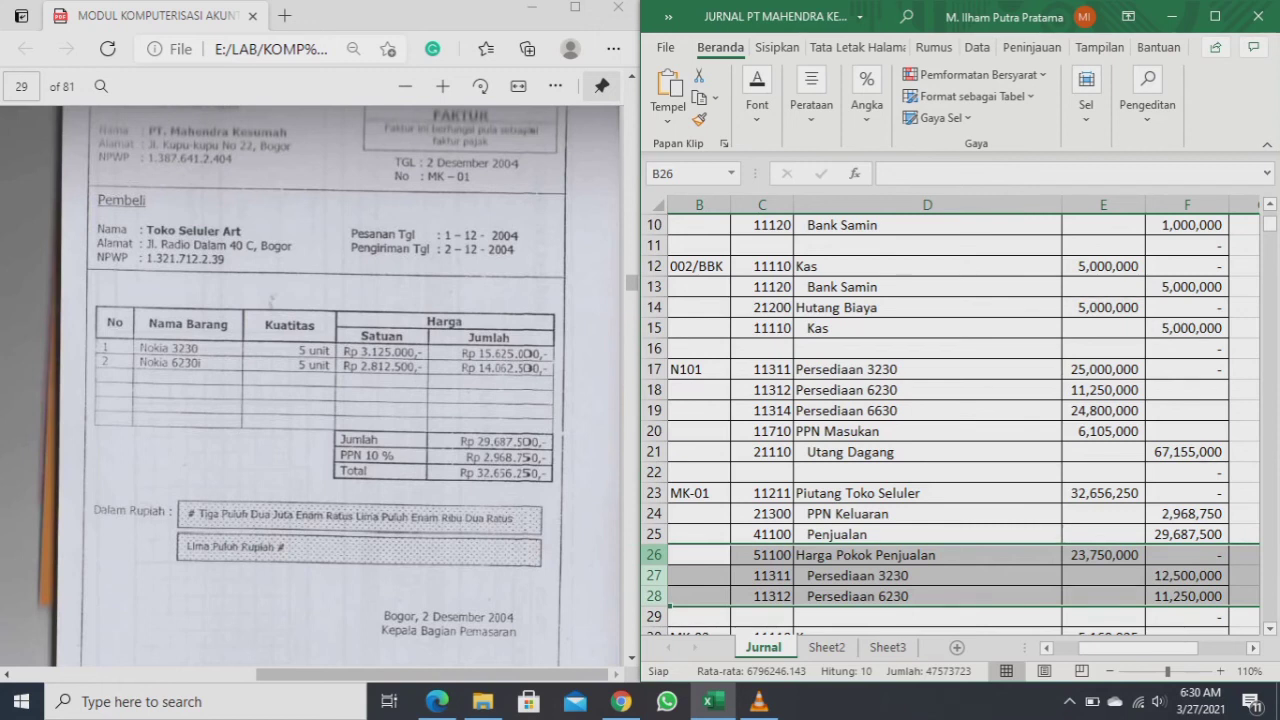
- Move down the Jurnal sheet to review the whole MK-02 entry in rows 30 to 36
{"action": "key", "text": "Down"}
{"action": "key", "text": "Down"}
{"action": "key", "text": "Down"}
{"action": "key", "text": "Down"}
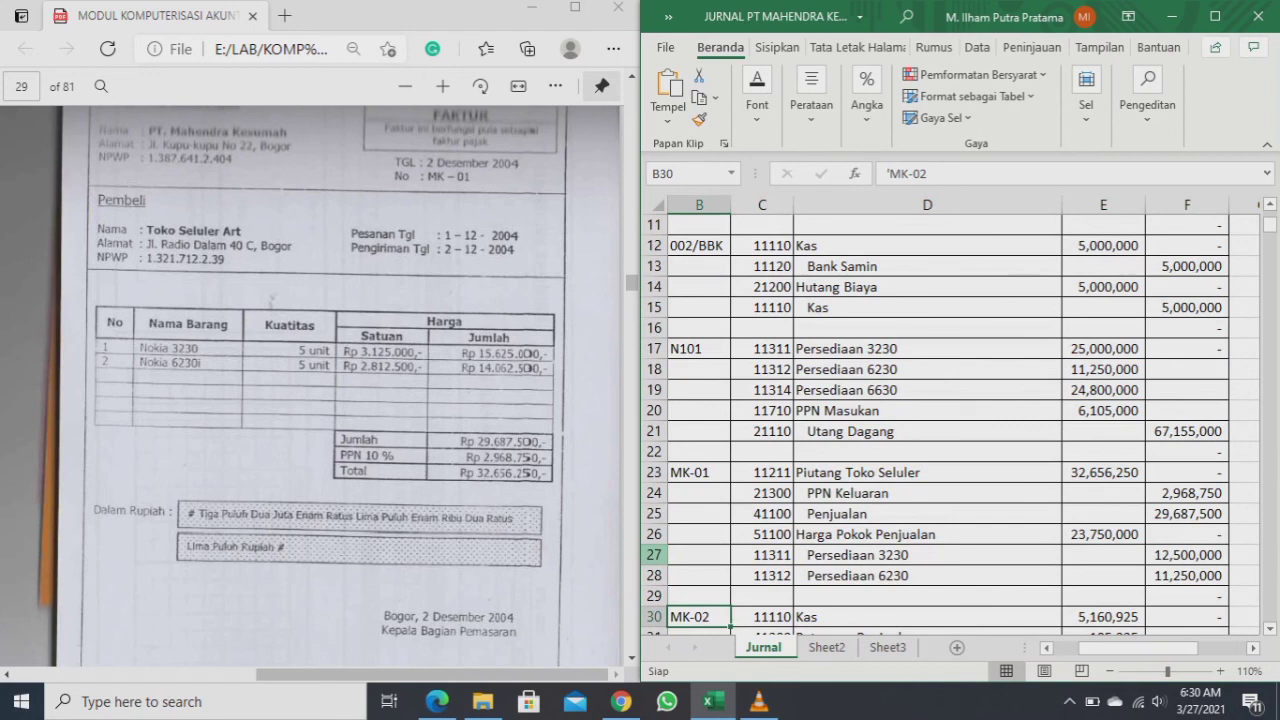
{"action": "key", "text": "Down"}
{"action": "key", "text": "Down"}
{"action": "key", "text": "Down"}
{"action": "key", "text": "Down"}
{"action": "key", "text": "Down"}
{"action": "key", "text": "Down"}
{"action": "key", "text": "Down"}
{"action": "key", "text": "Down"}
{"action": "key", "text": "Down"}
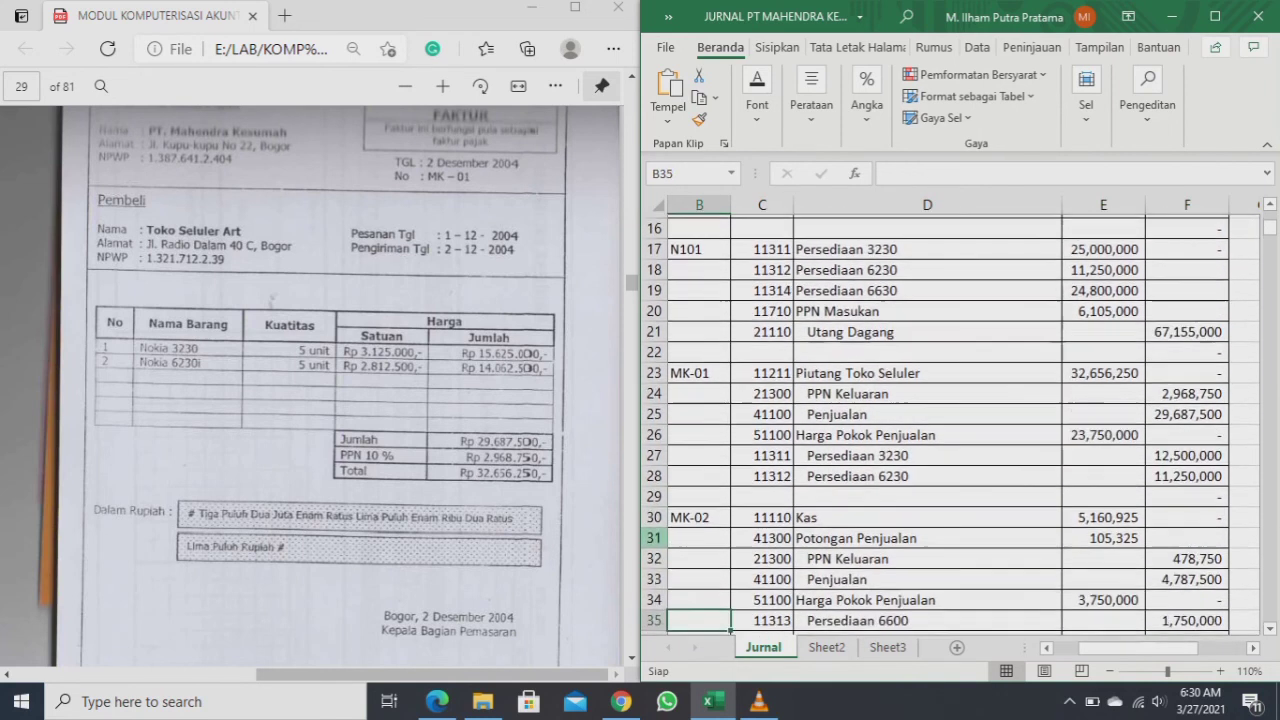
{"action": "key", "text": "Down"}
{"action": "key", "text": "Down"}
{"action": "key", "text": "Down"}
{"action": "key", "text": "Down"}
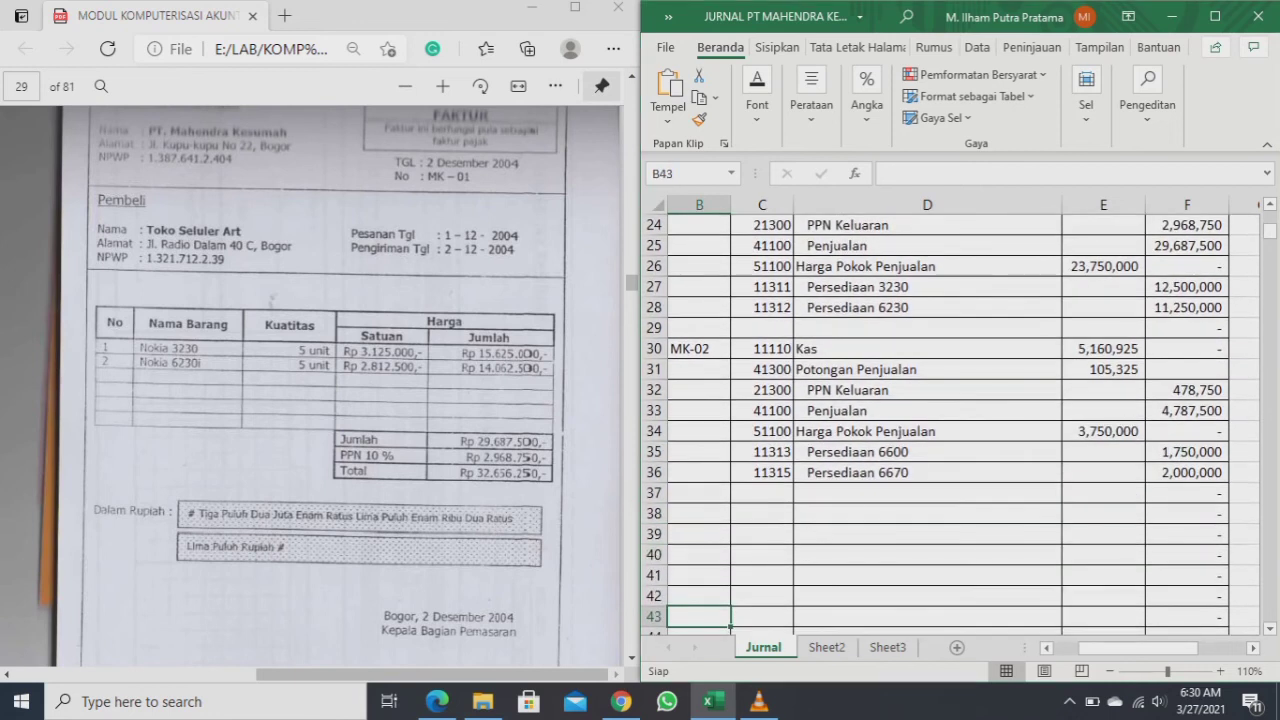
- Go to page 30 of the PDF module and rotate it so cash receipt voucher 002/BKM is upright and readable
{"action": "scroll", "coordinate": [312, 387], "scroll_direction": "down", "scroll_amount": 5}
{"action": "scroll", "coordinate": [312, 387], "scroll_direction": "down", "scroll_amount": 4}
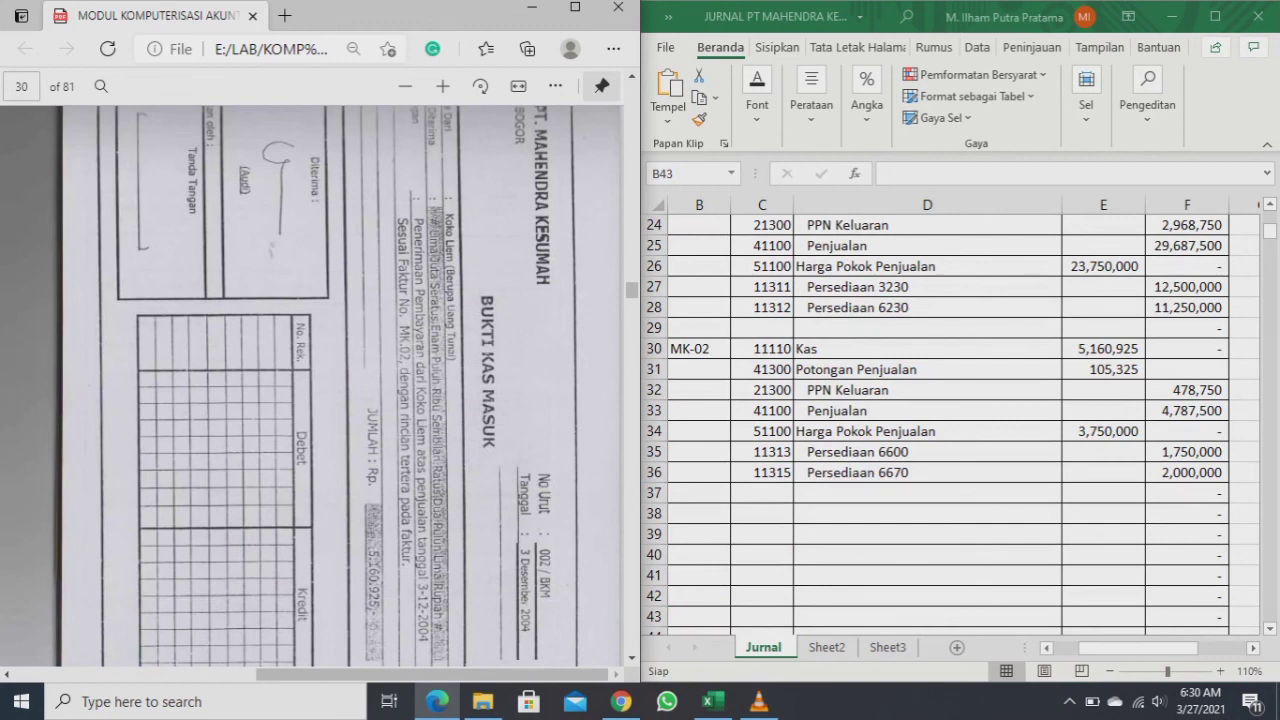
{"action": "left_click", "coordinate": [481, 86]}
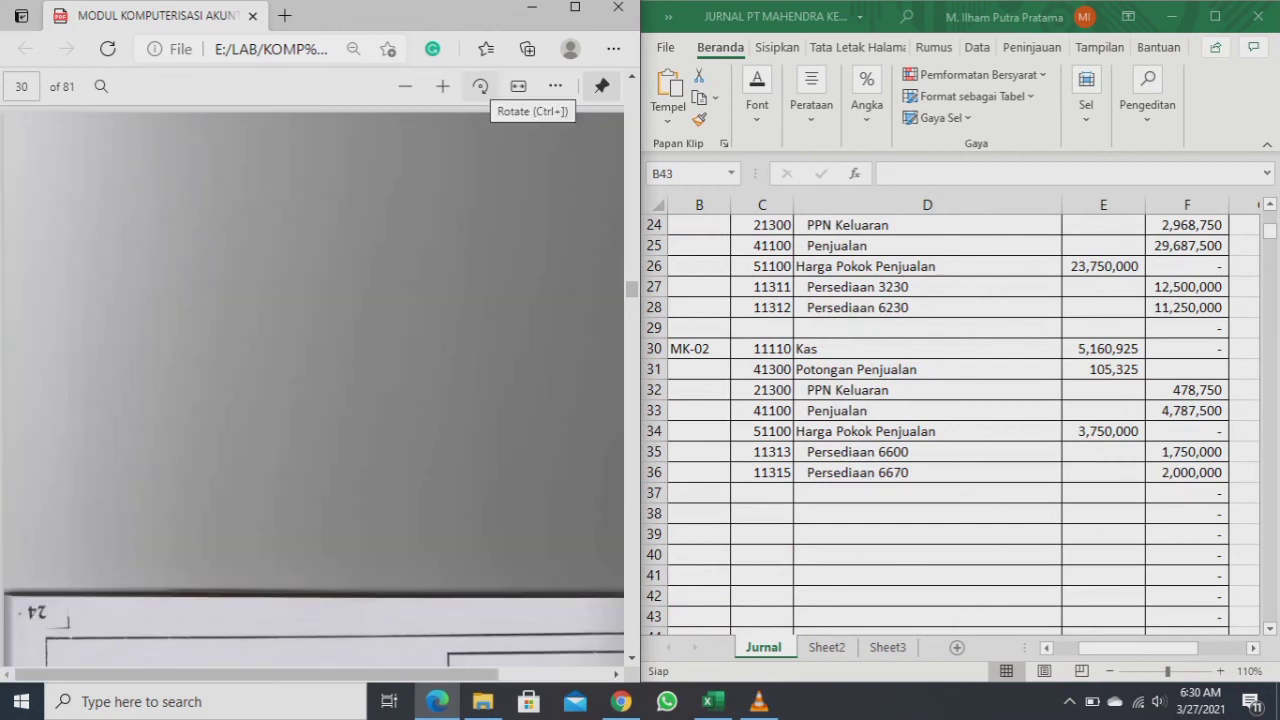
{"action": "left_click", "coordinate": [481, 86]}
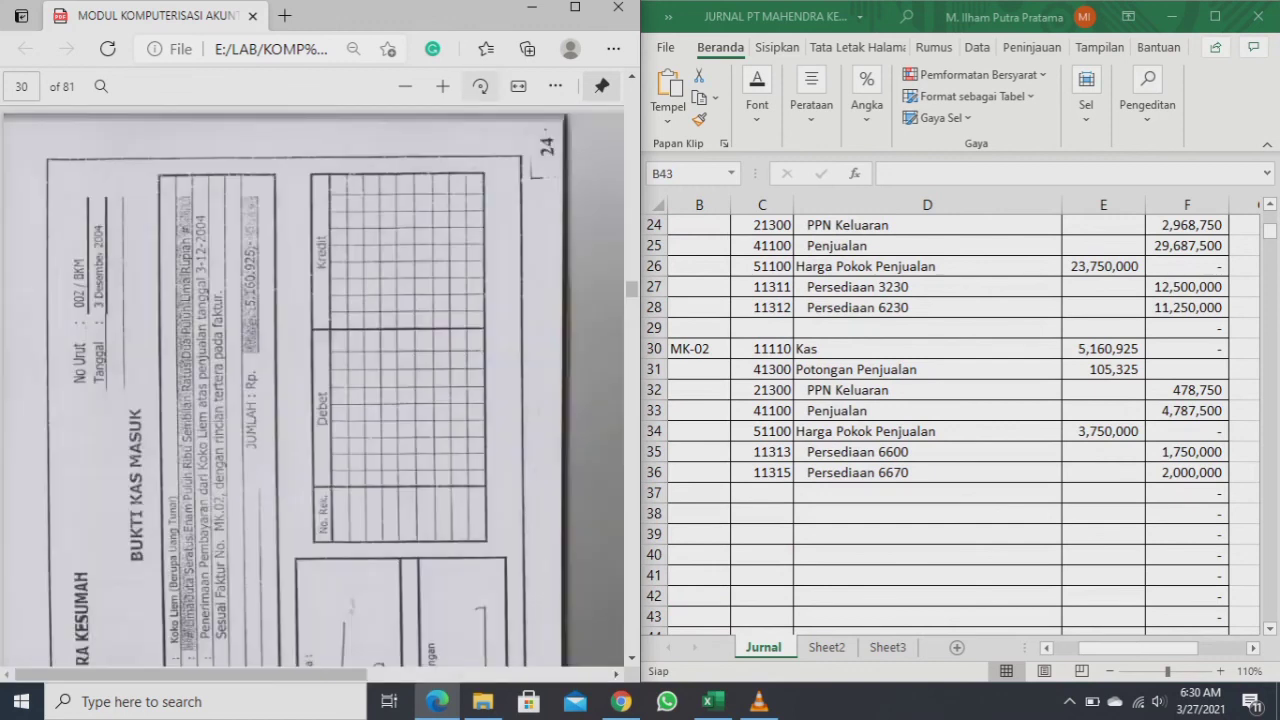
{"action": "left_click", "coordinate": [481, 86]}
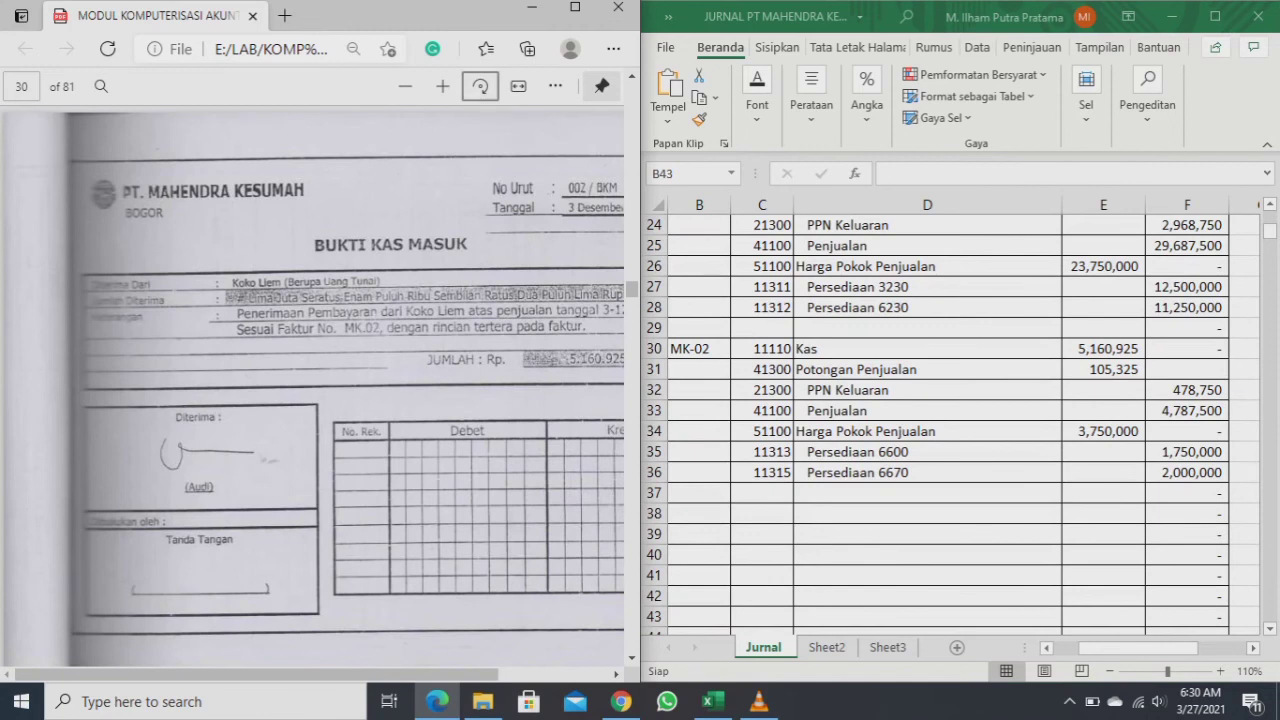
{"action": "scroll", "coordinate": [312, 390], "scroll_direction": "right", "scroll_amount": 2}
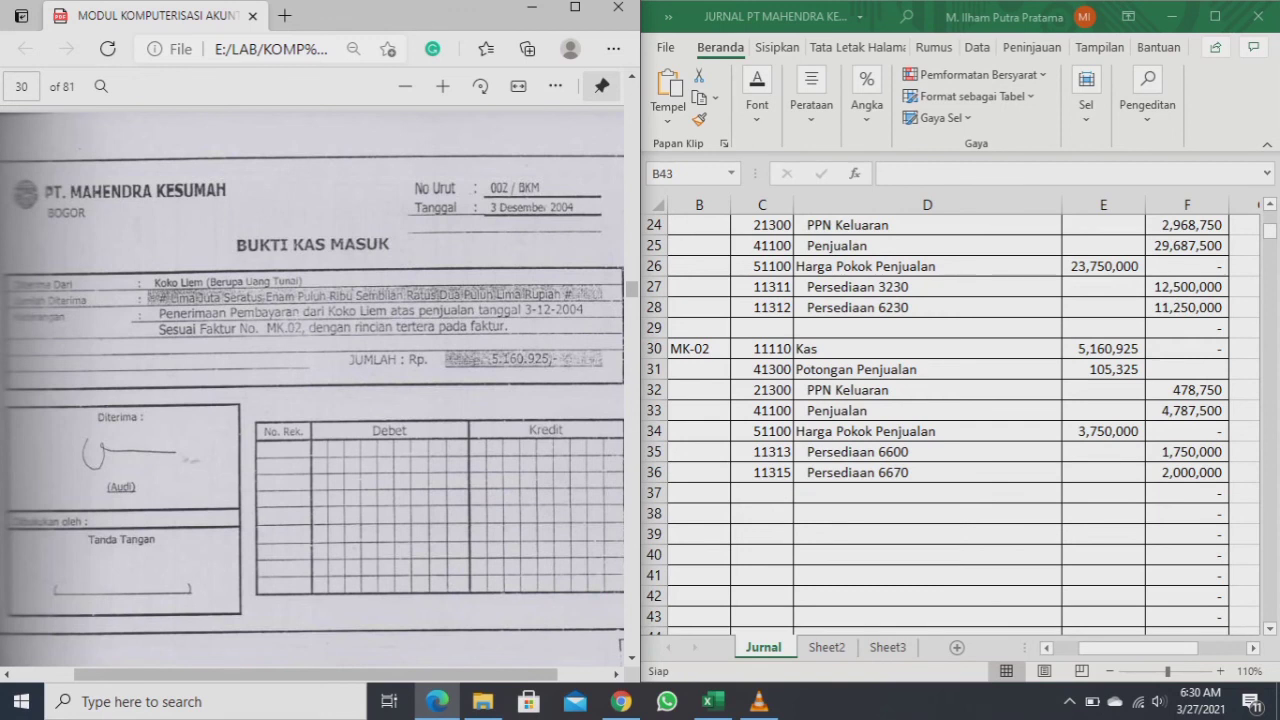
- Continue to page 31 of the PDF module and rotate the view so invoice MK-02 is upright
{"action": "scroll", "coordinate": [312, 390], "scroll_direction": "down", "scroll_amount": 5}
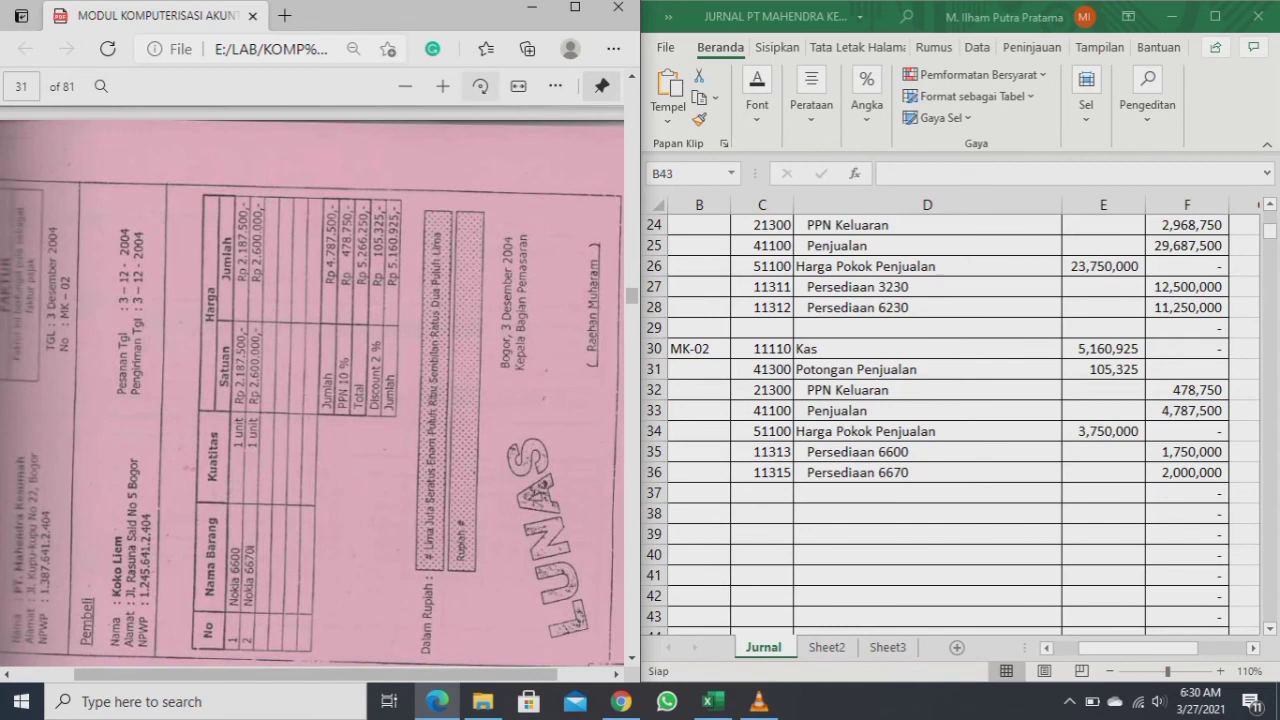
{"action": "left_click", "coordinate": [480, 86]}
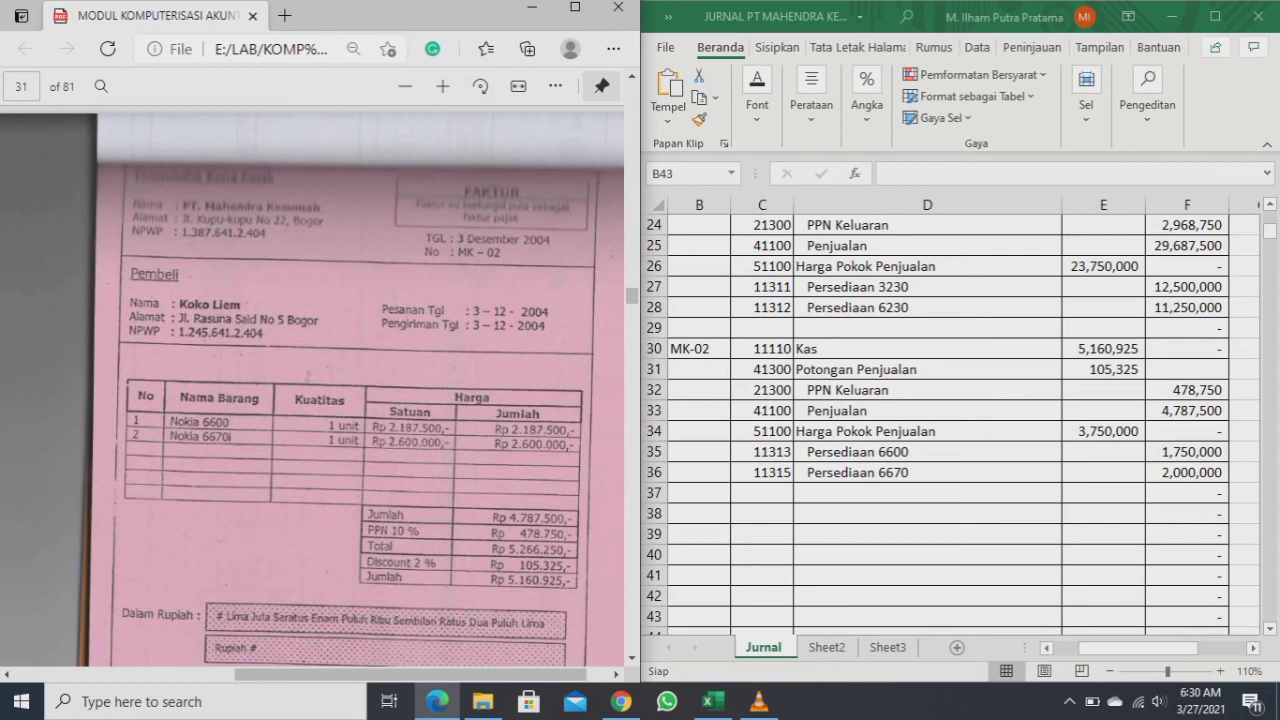
{"action": "scroll", "coordinate": [331, 397], "scroll_direction": "right", "scroll_amount": 1}
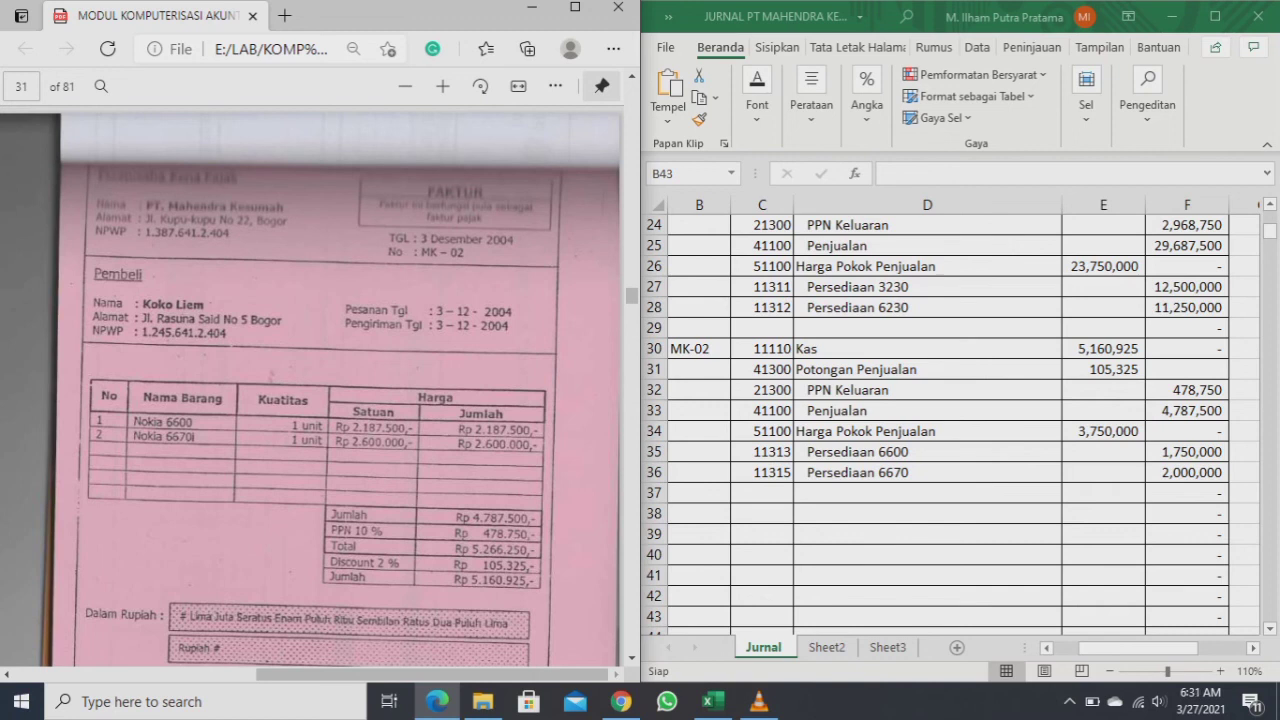
- Examine the items, PPN, discount, total and LUNAS stamp on invoice MK-02
{"action": "scroll", "coordinate": [331, 397], "scroll_direction": "down", "scroll_amount": 1}
{"action": "scroll", "coordinate": [331, 397], "scroll_direction": "down", "scroll_amount": 1}
{"action": "scroll", "coordinate": [331, 397], "scroll_direction": "up", "scroll_amount": 2}
{"action": "scroll", "coordinate": [331, 397], "scroll_direction": "down", "scroll_amount": 1}
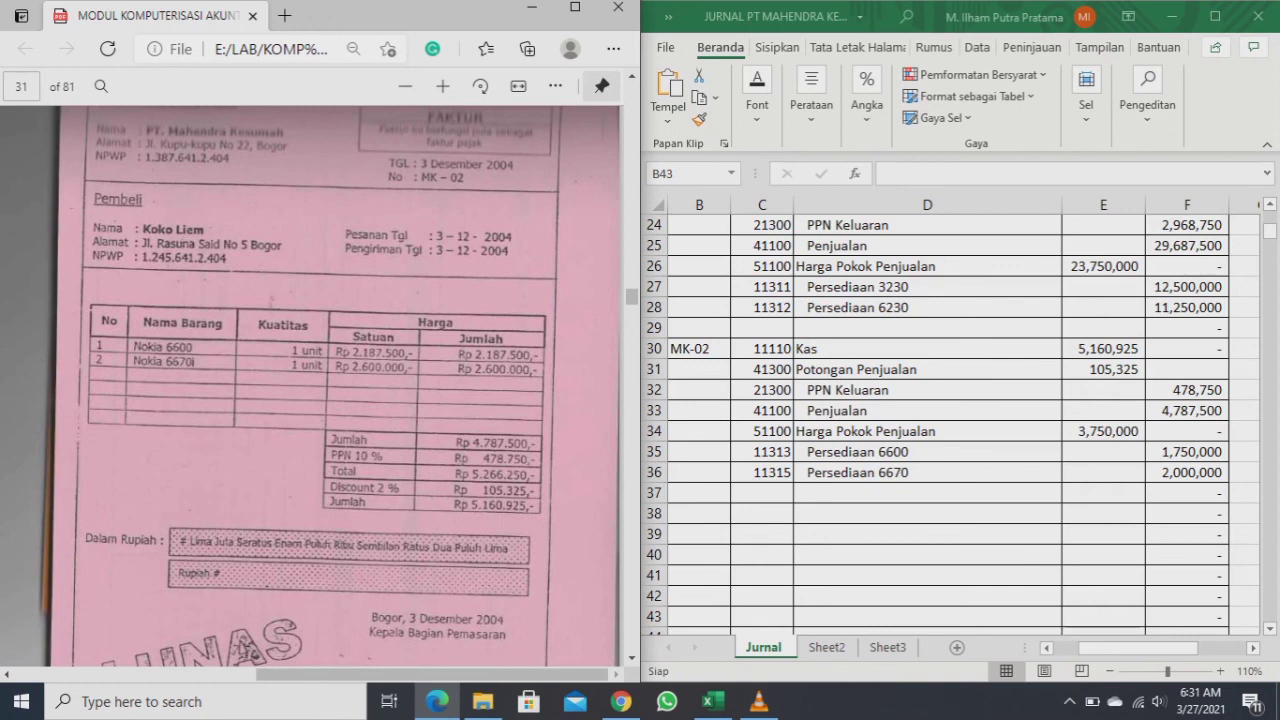
{"action": "scroll", "coordinate": [331, 397], "scroll_direction": "down", "scroll_amount": 2}
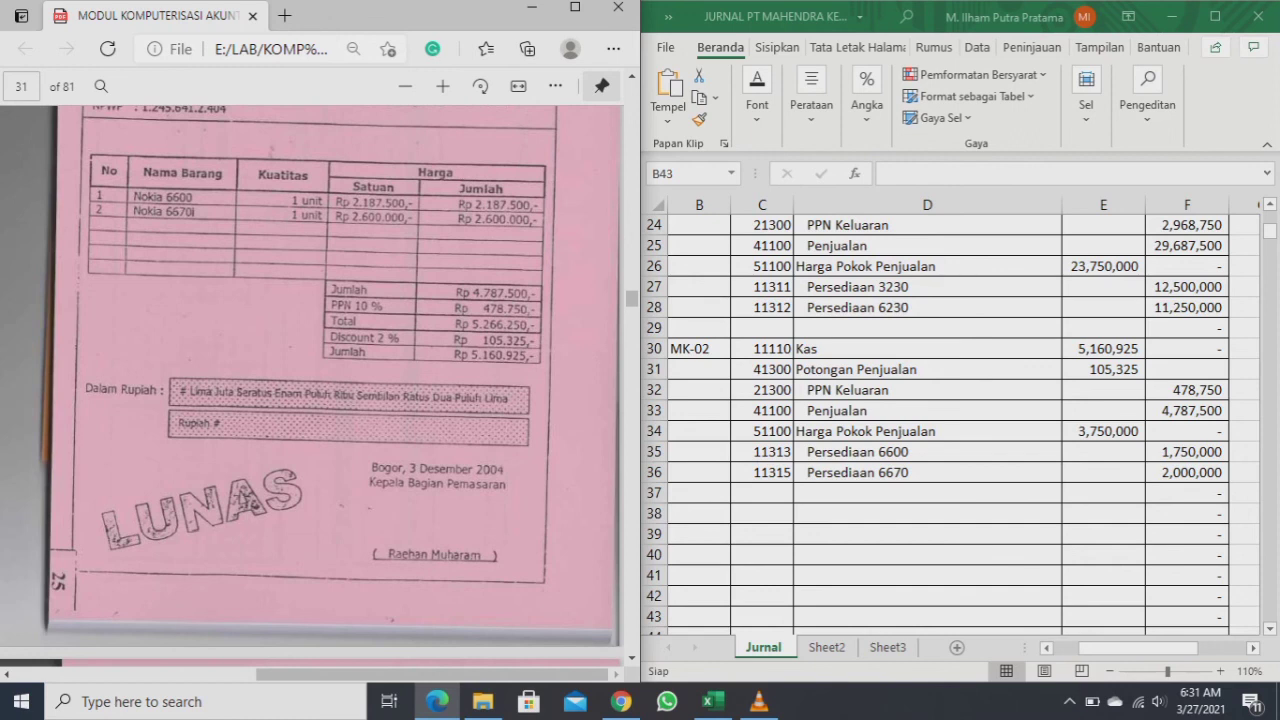
{"action": "scroll", "coordinate": [331, 397], "scroll_direction": "up", "scroll_amount": 2}
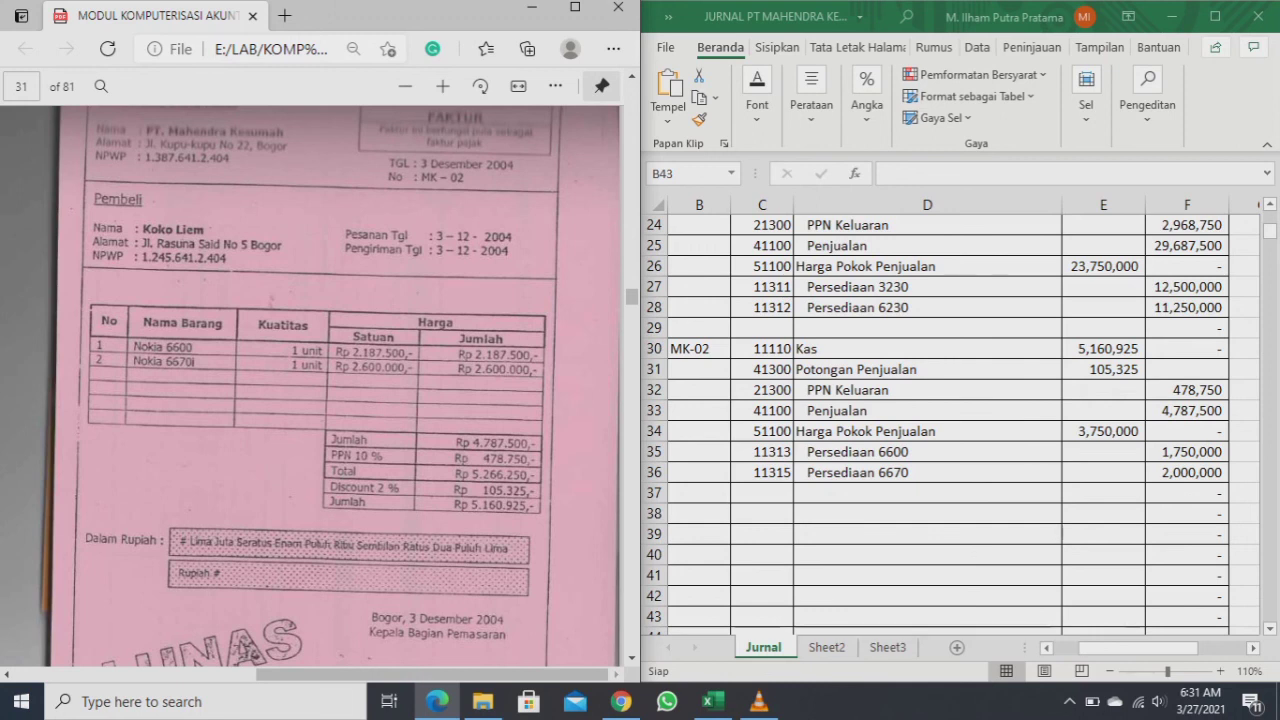
{"action": "scroll", "coordinate": [534, 440], "scroll_direction": "up", "scroll_amount": 2}
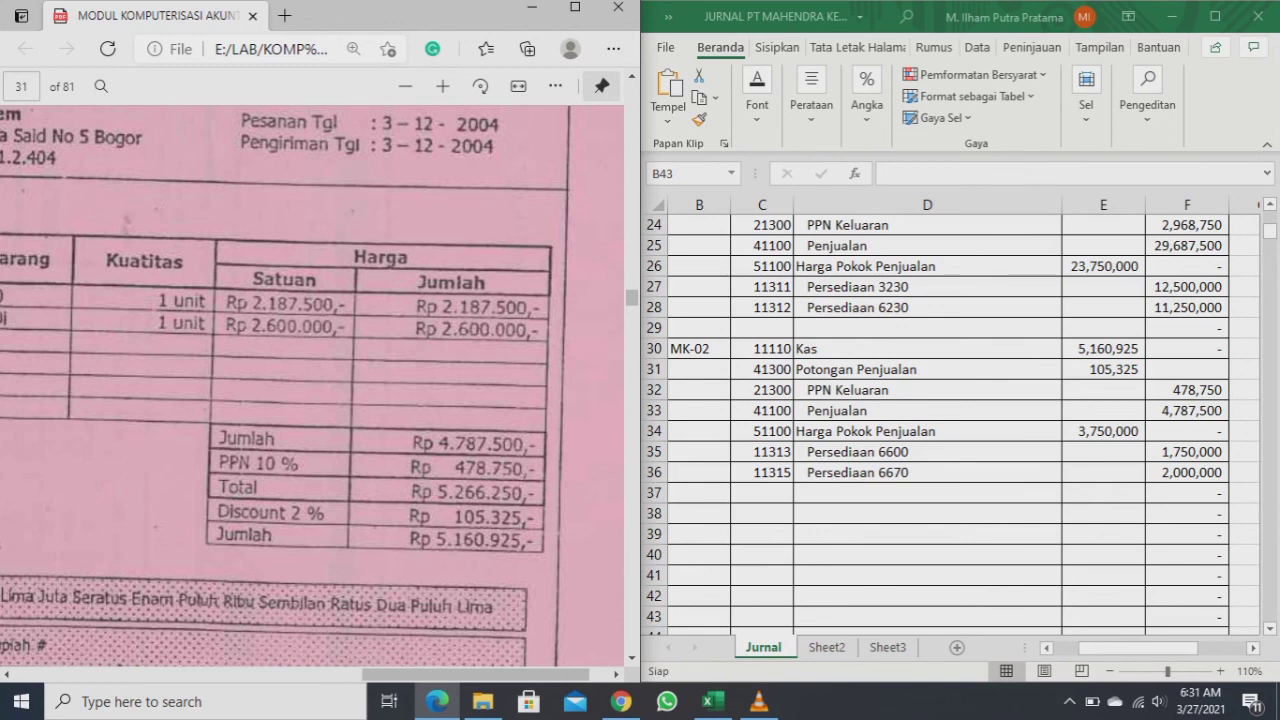
{"action": "scroll", "coordinate": [312, 385], "scroll_direction": "down", "scroll_amount": 3}
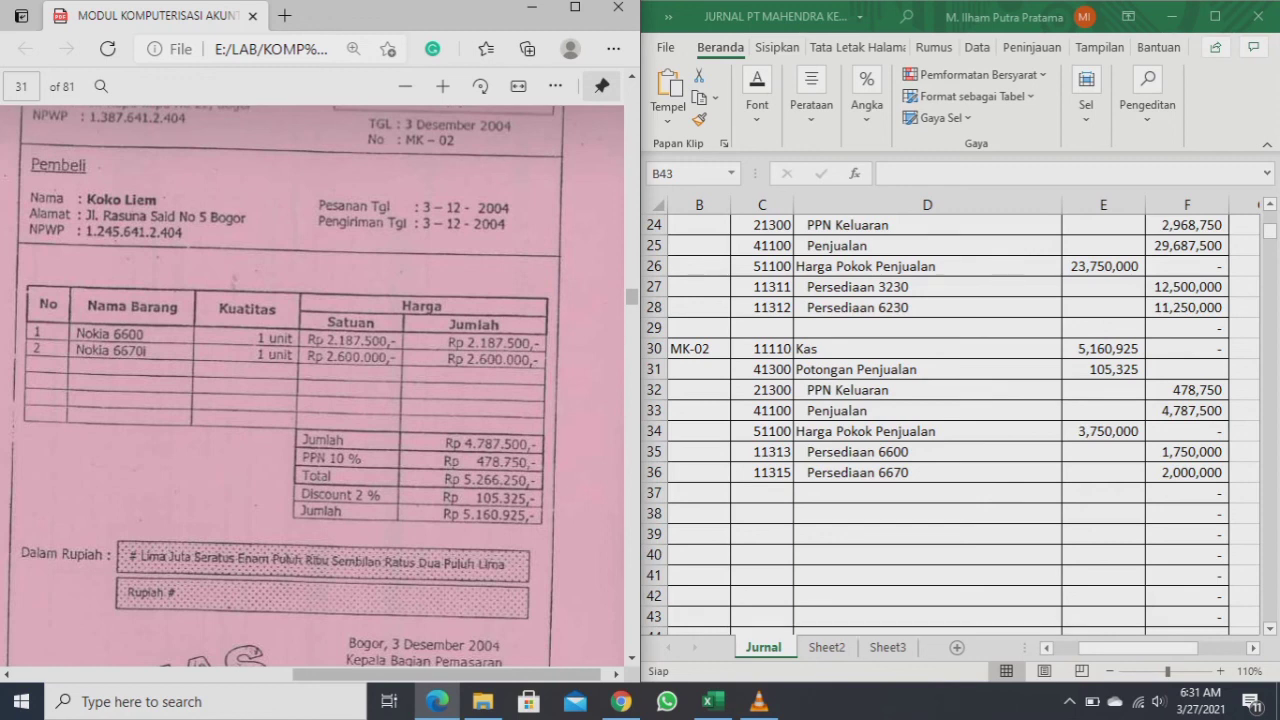
- Review the Kas and Potongan Penjualan debits in E30:E31 and the PPN Keluaran and Penjualan credits in F32:F33
{"action": "left_click", "coordinate": [1103, 369]}
{"action": "left_click", "coordinate": [1103, 348]}
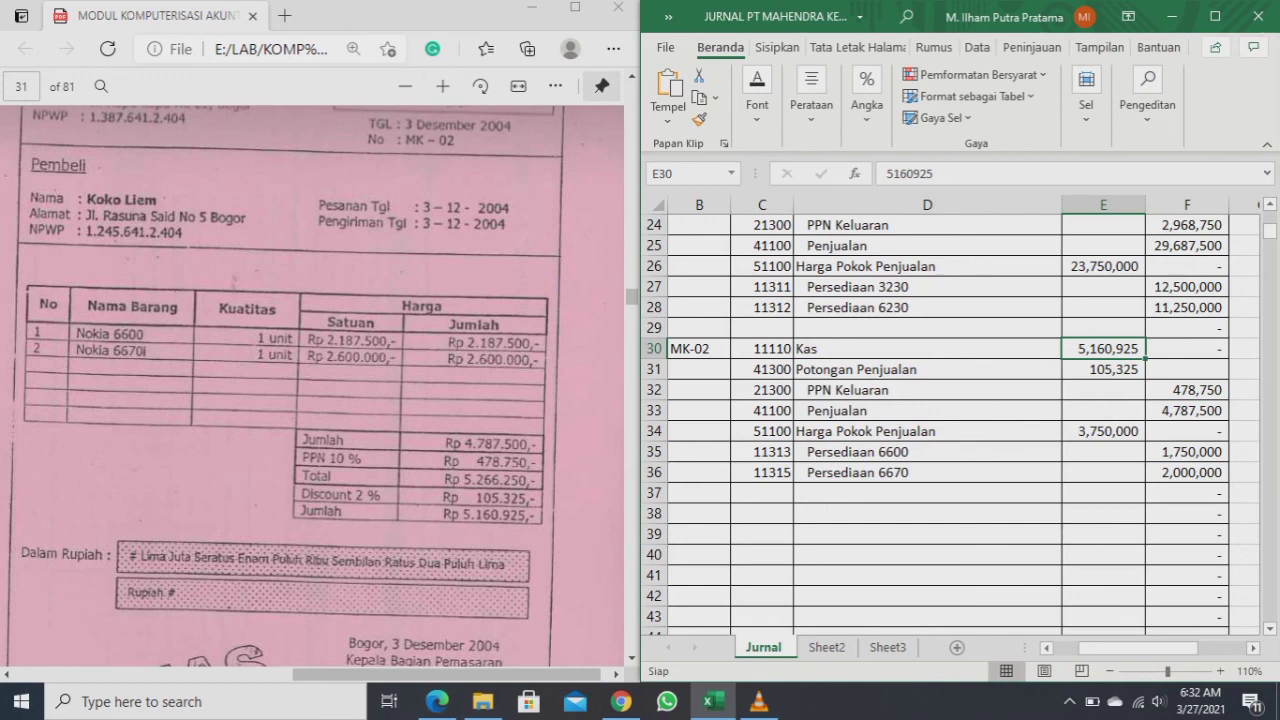
{"action": "left_click", "coordinate": [1103, 369]}
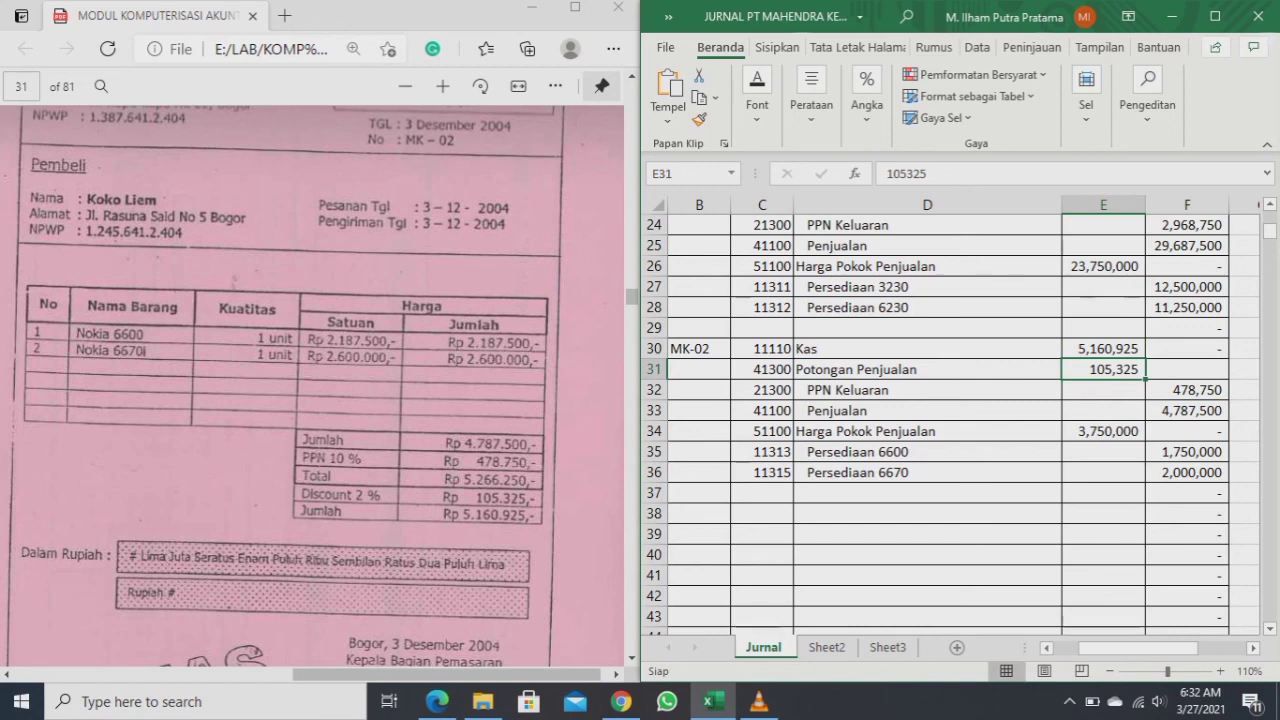
{"action": "left_click", "coordinate": [1103, 390]}
{"action": "left_click", "coordinate": [1187, 410]}
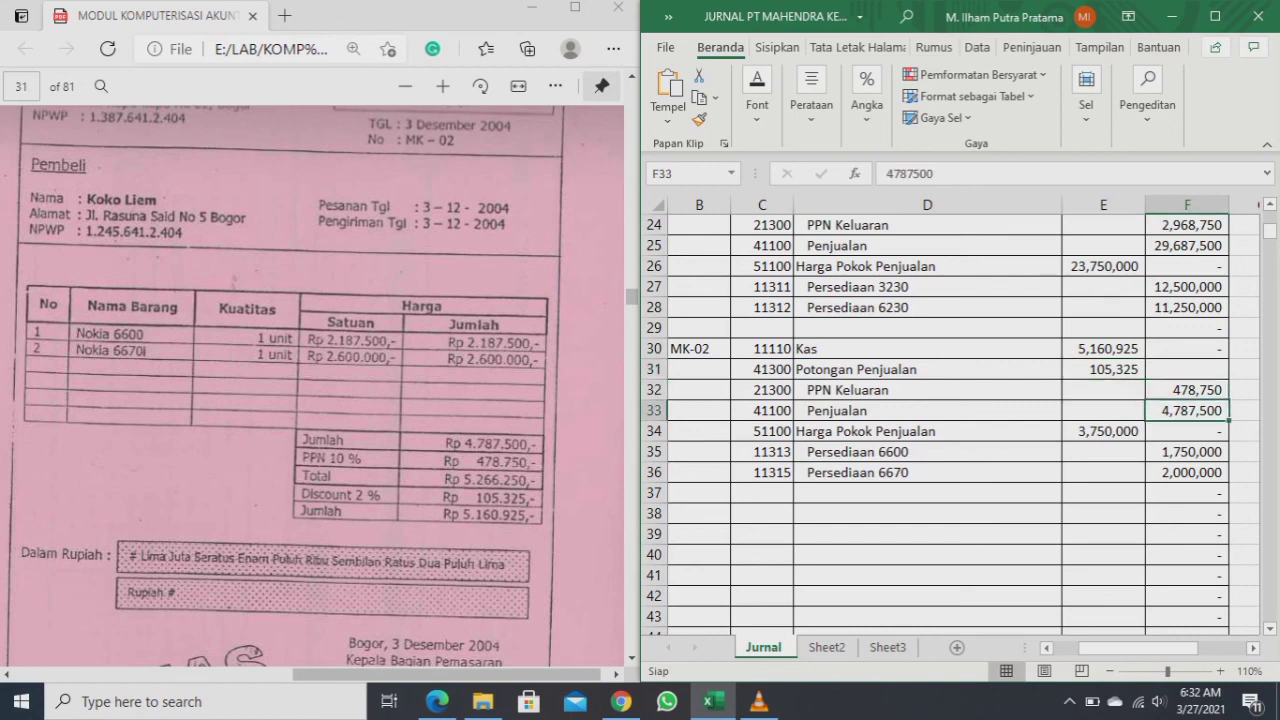
{"action": "key", "text": "Up"}
{"action": "key", "text": "Up"}
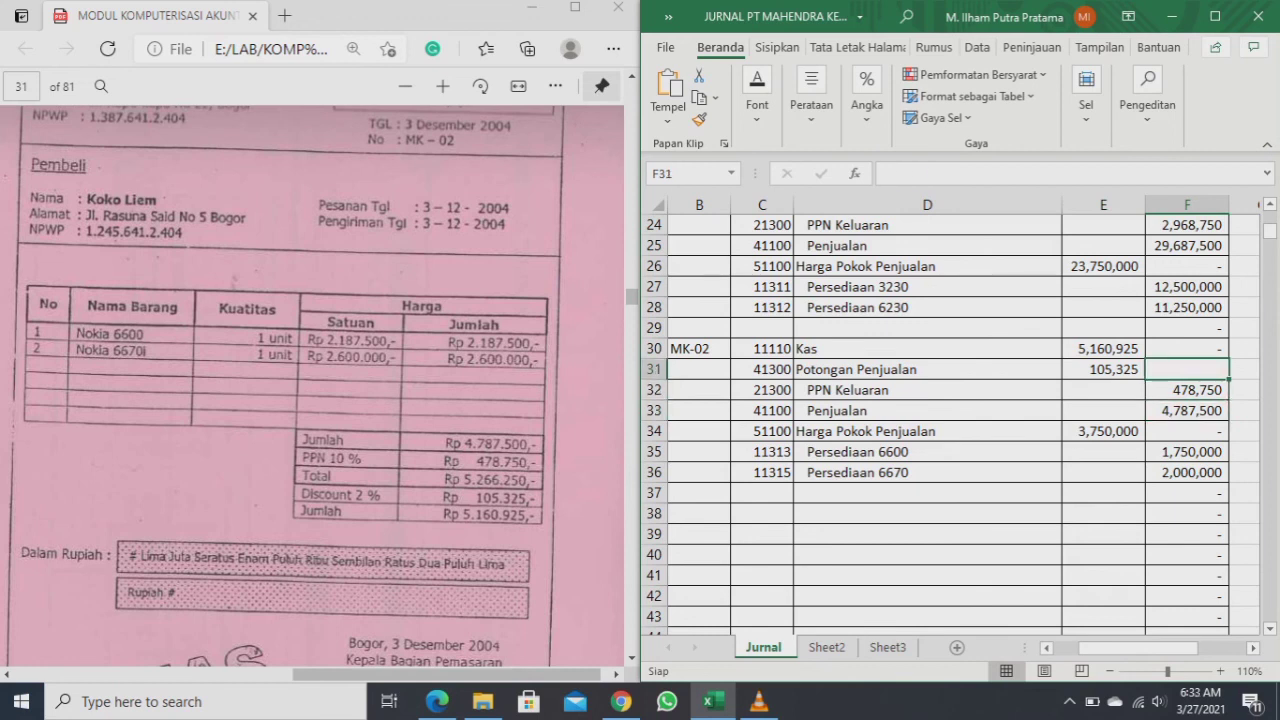
{"action": "left_click", "coordinate": [1103, 369]}
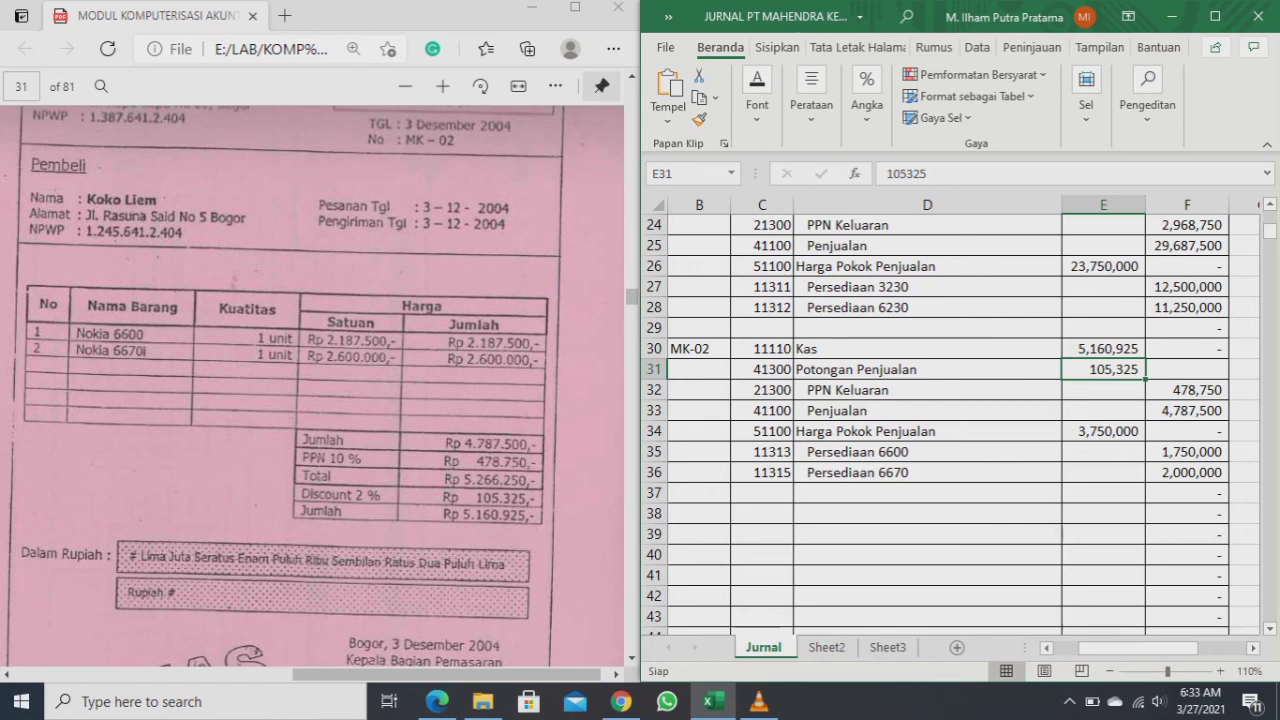
- Review the Harga Pokok Penjualan and Persediaan amounts of entry MK-02 by selecting E34:F36
{"action": "key", "text": "Left"}
{"action": "key", "text": "Right"}
{"action": "key", "text": "Down"}
{"action": "key", "text": "Down"}
{"action": "key", "text": "Down"}
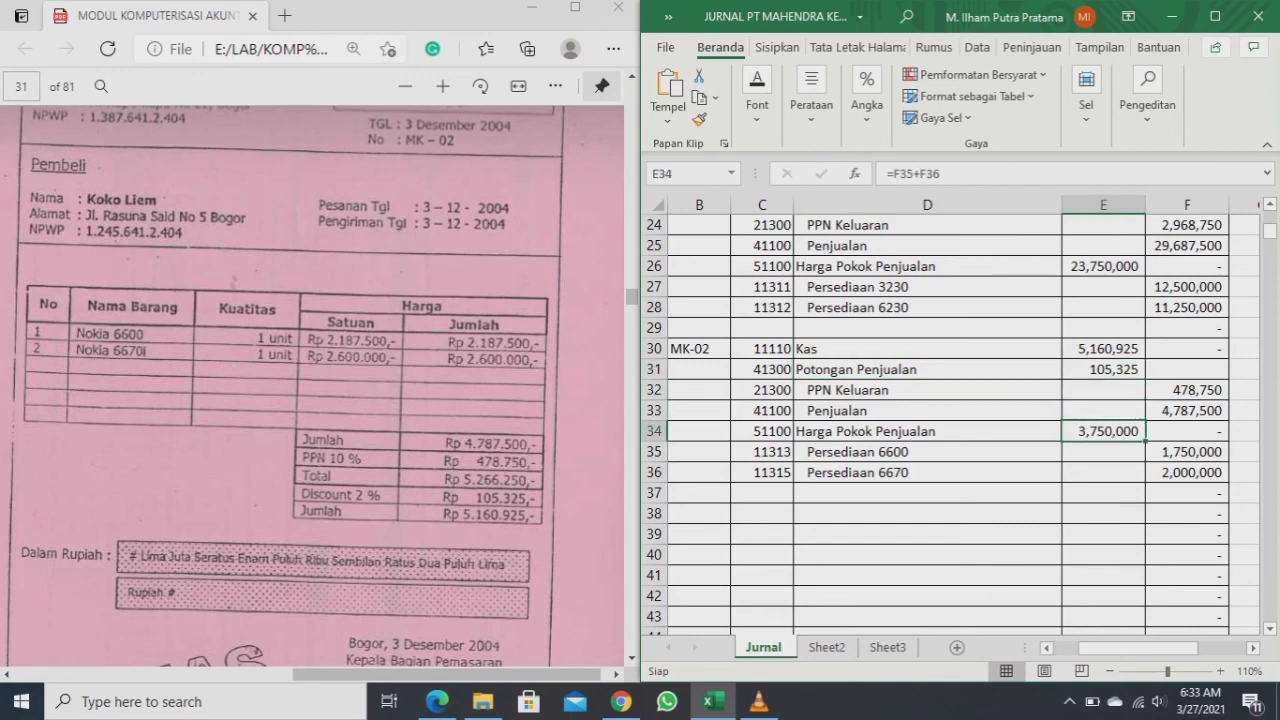
{"action": "key", "text": "shift+Right"}
{"action": "key", "text": "shift+Down"}
{"action": "key", "text": "shift+Down"}
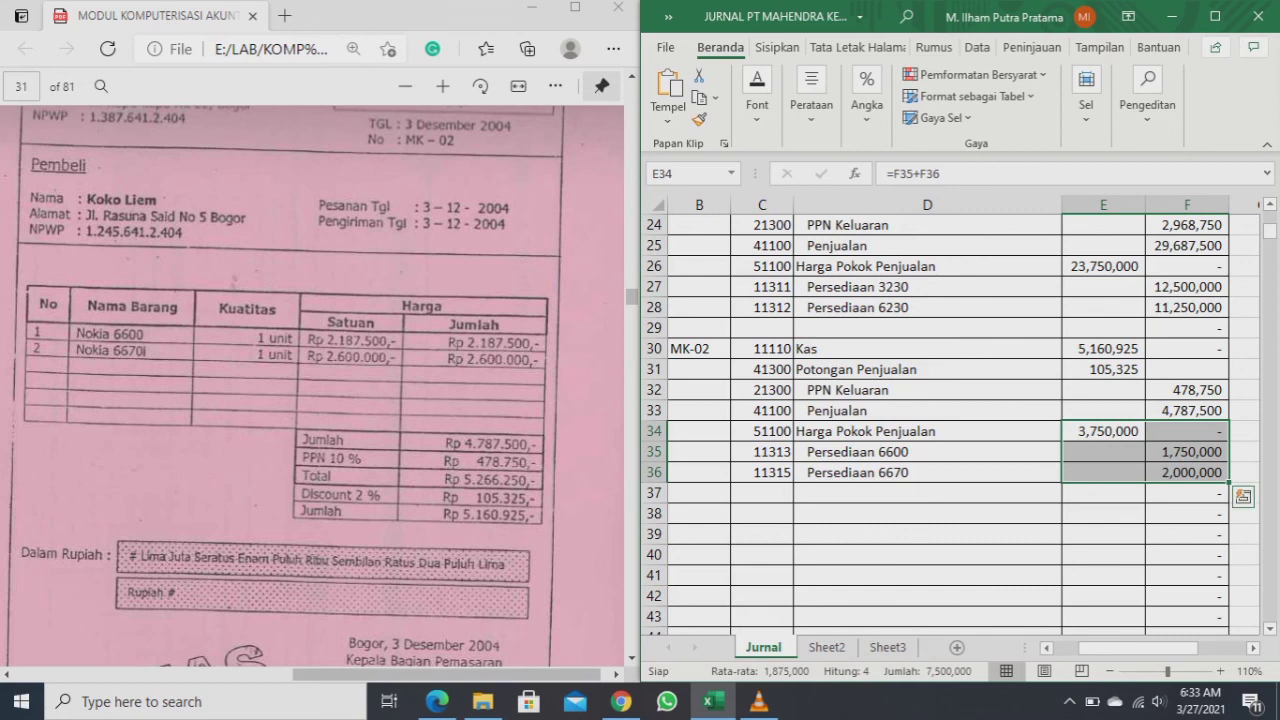
{"action": "key", "text": "Right"}
{"action": "key", "text": "ctrl+Down"}
{"action": "key", "text": "Down"}
{"action": "key", "text": "Page_Up"}
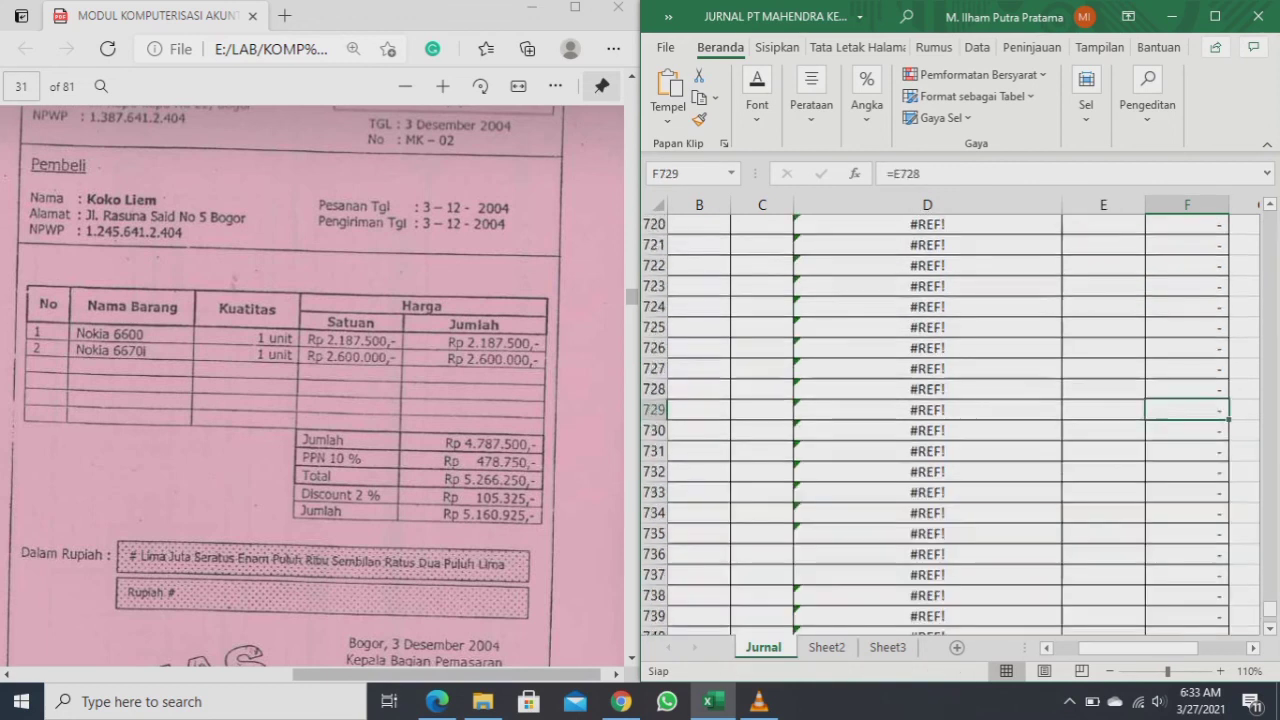
{"action": "key", "text": "Page_Up"}
{"action": "key", "text": "Page_Up"}
{"action": "key", "text": "Page_Up"}
{"action": "key", "text": "Page_Up"}
{"action": "key", "text": "Page_Up"}
{"action": "key", "text": "Page_Up"}
{"action": "key", "text": "Page_Up"}
{"action": "key", "text": "Page_Up"}
{"action": "key", "text": "Page_Up"}
{"action": "key", "text": "Page_Up"}
{"action": "key", "text": "Page_Up"}
{"action": "key", "text": "Page_Up"}
{"action": "key", "text": "Page_Up"}
{"action": "key", "text": "Page_Up"}
{"action": "key", "text": "Page_Up"}
{"action": "key", "text": "Page_Up"}
{"action": "key", "text": "Page_Up"}
{"action": "key", "text": "Page_Up"}
{"action": "key", "text": "Page_Up"}
{"action": "key", "text": "Page_Up"}
{"action": "key", "text": "Page_Up"}
{"action": "key", "text": "Page_Up"}
{"action": "key", "text": "Page_Up"}
{"action": "key", "text": "Page_Up"}
{"action": "key", "text": "Page_Up"}
{"action": "key", "text": "Page_Up"}
{"action": "key", "text": "Page_Up"}
{"action": "key", "text": "Page_Up"}
{"action": "key", "text": "Page_Up"}
{"action": "key", "text": "Page_Up"}
{"action": "key", "text": "Page_Up"}
{"action": "key", "text": "Page_Up"}
{"action": "key", "text": "Page_Up"}
{"action": "key", "text": "Page_Up"}
{"action": "key", "text": "Page_Up"}
{"action": "key", "text": "Page_Up"}
{"action": "key", "text": "Page_Down"}
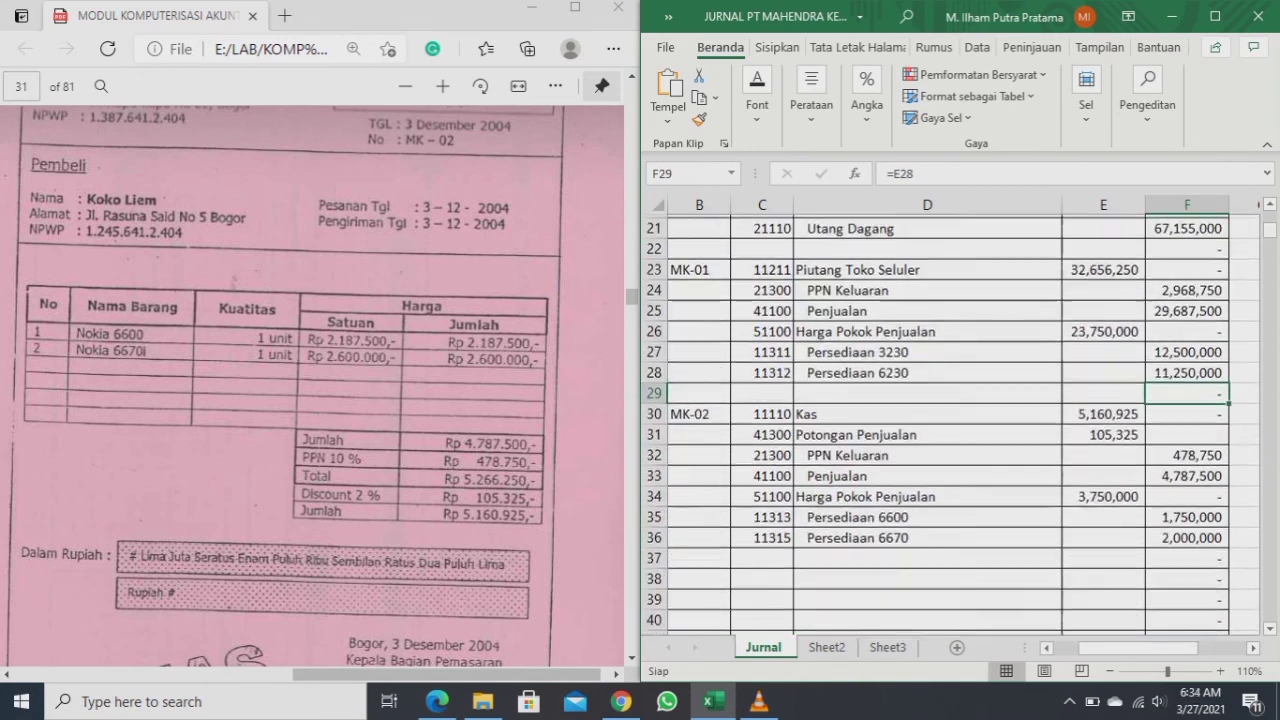
- Compare the Harga Pokok Penjualan debit in E34 of entry MK-02 with the Persediaan 6600 and 6670 credits in F35:F36
{"action": "left_click", "coordinate": [1103, 493]}
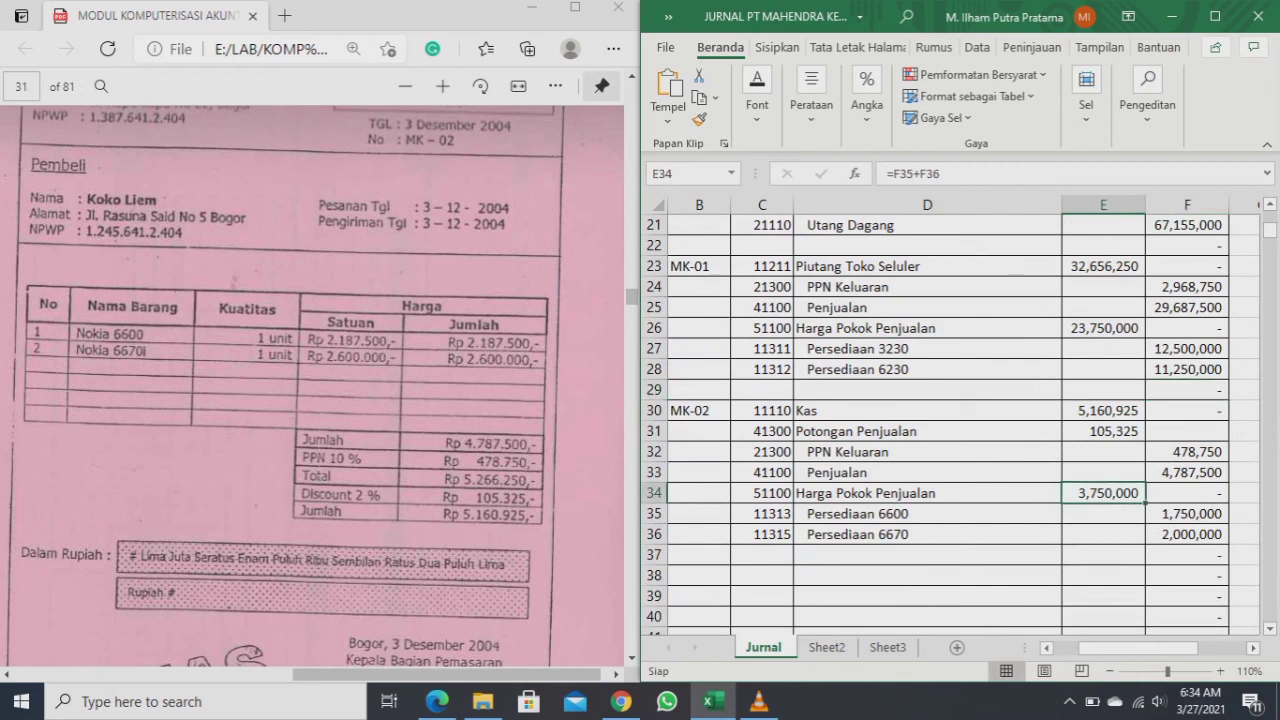
{"action": "left_click", "coordinate": [1103, 513]}
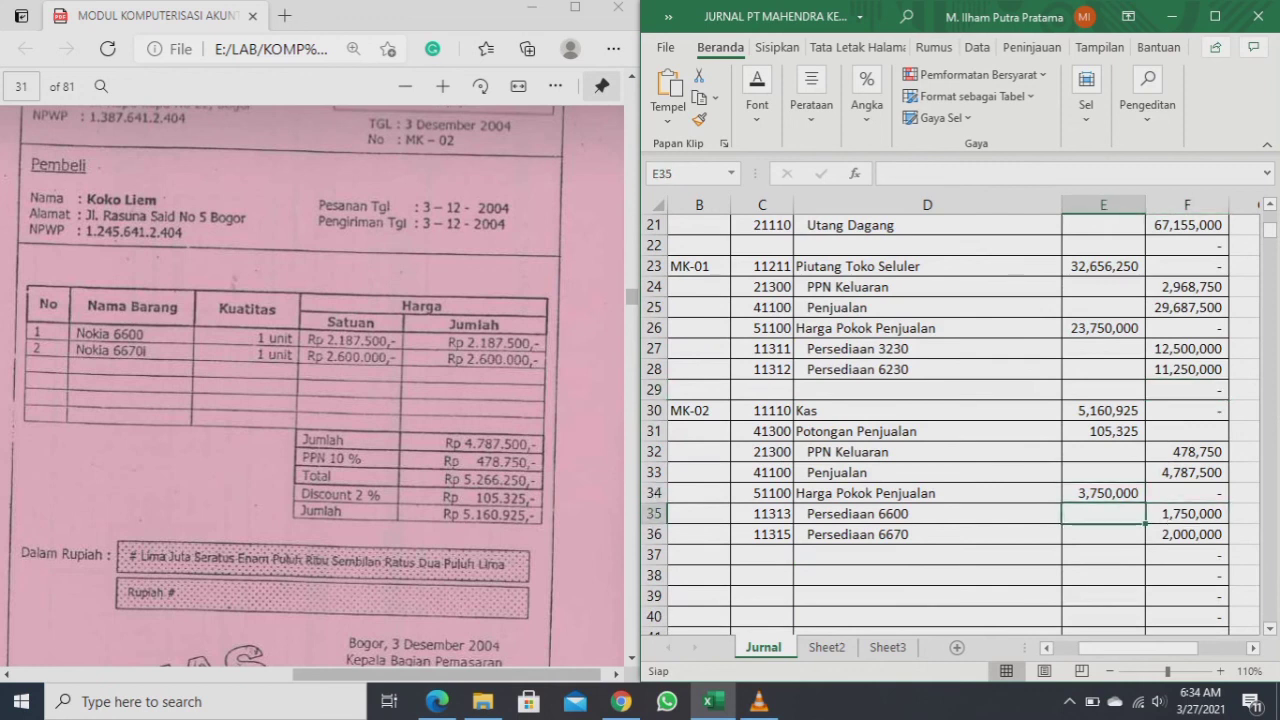
{"action": "key", "text": "Right"}
{"action": "key", "text": "shift+Down"}
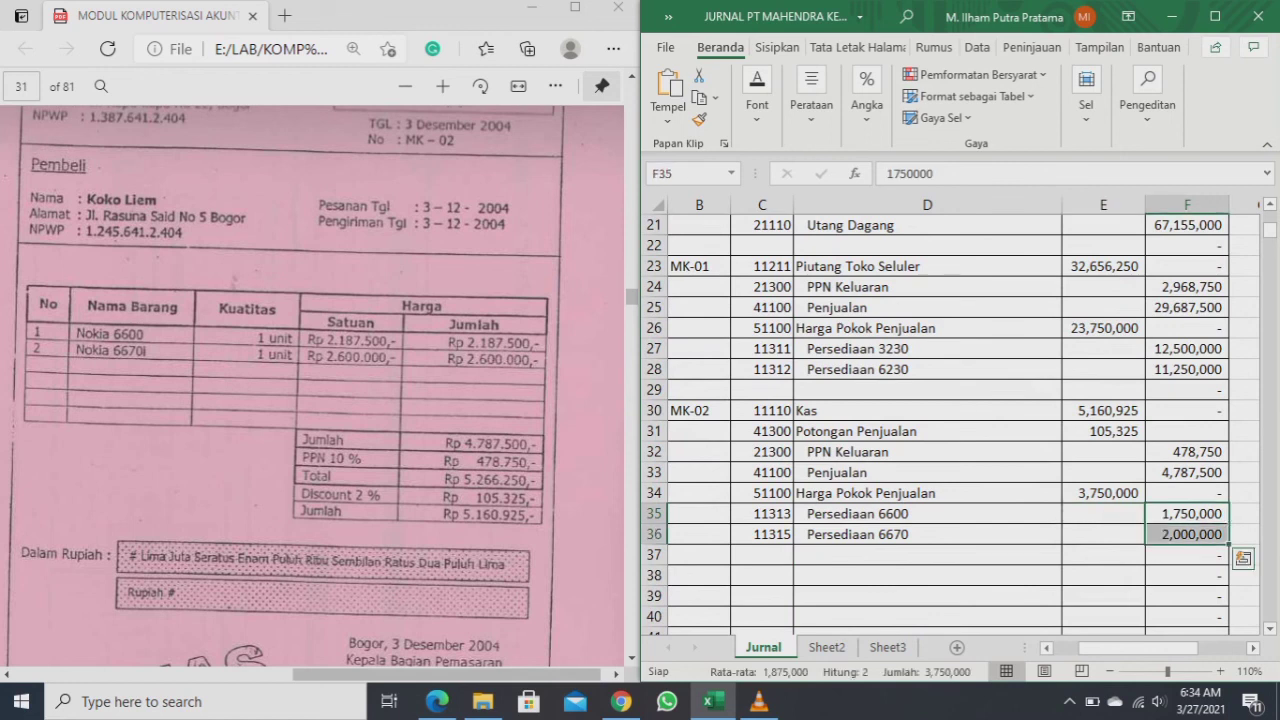
- Look through the vouchers and invoices following invoice MK-02 in the PDF module, up to page 35
{"action": "left_click", "coordinate": [465, 316]}
{"action": "scroll", "coordinate": [465, 316], "scroll_direction": "down", "scroll_amount": 1}
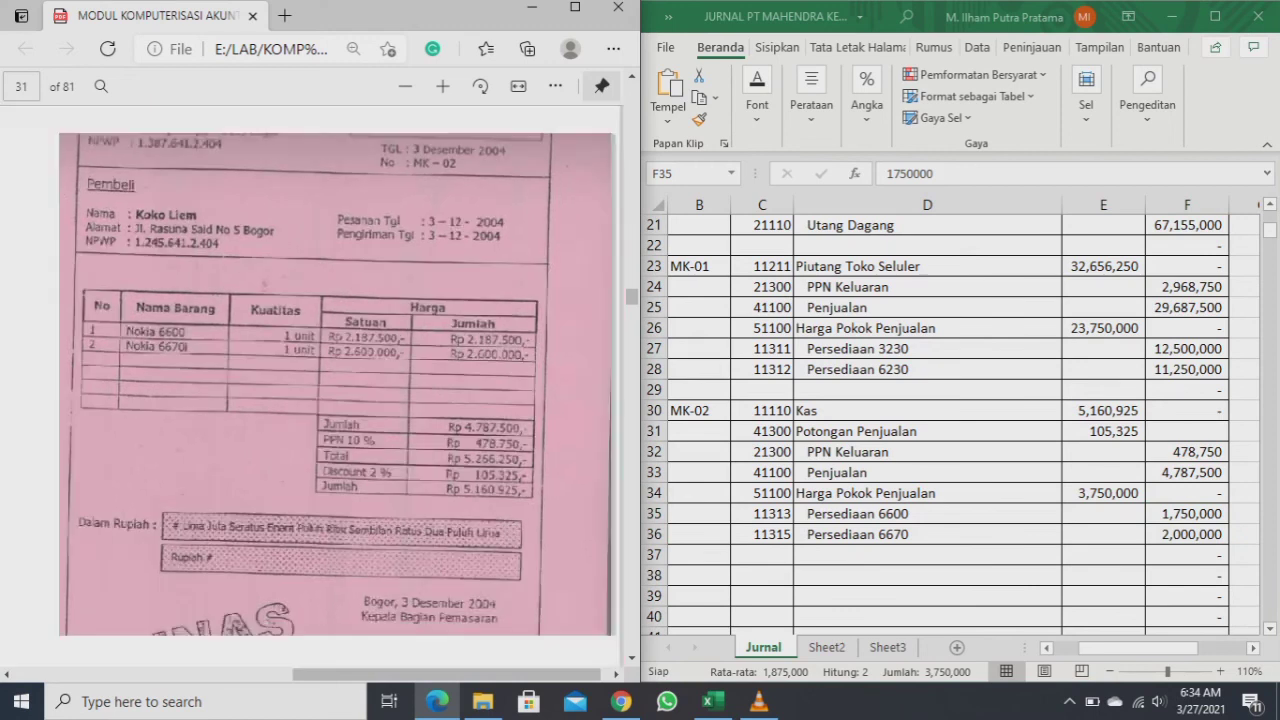
{"action": "scroll", "coordinate": [312, 386], "scroll_direction": "down", "scroll_amount": 6}
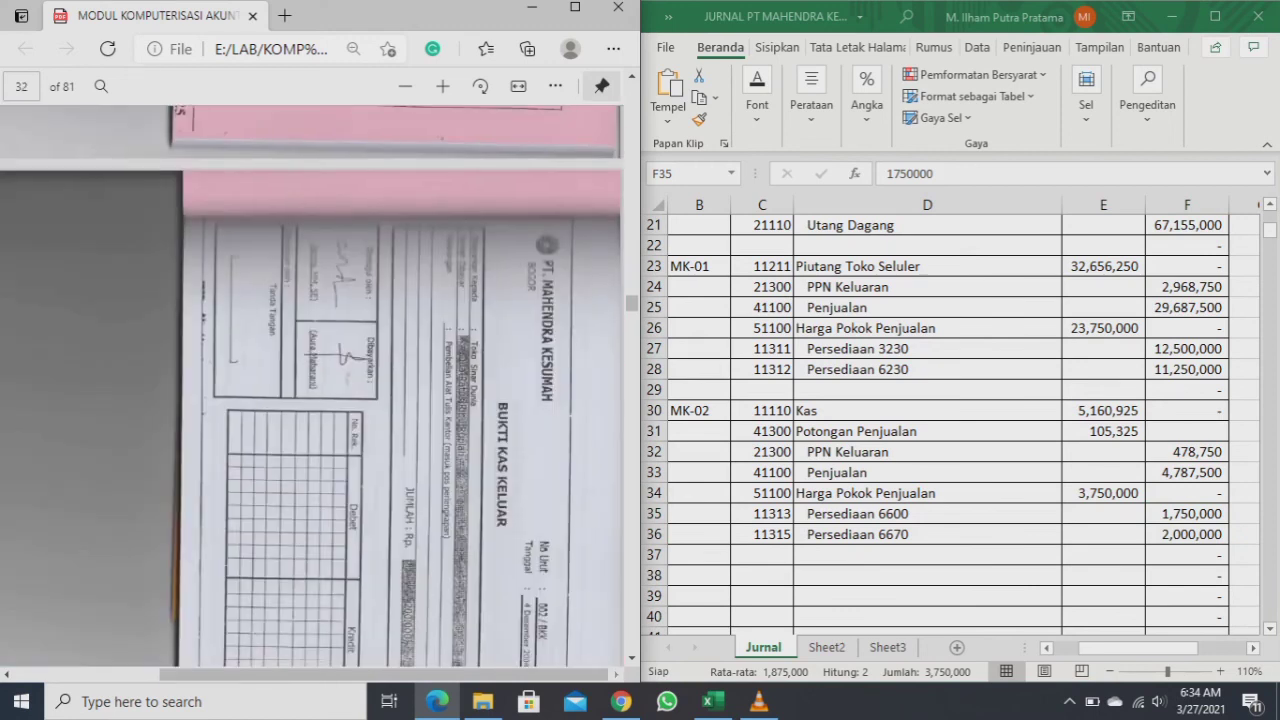
{"action": "scroll", "coordinate": [312, 386], "scroll_direction": "down", "scroll_amount": 5}
{"action": "scroll", "coordinate": [312, 386], "scroll_direction": "down", "scroll_amount": 5}
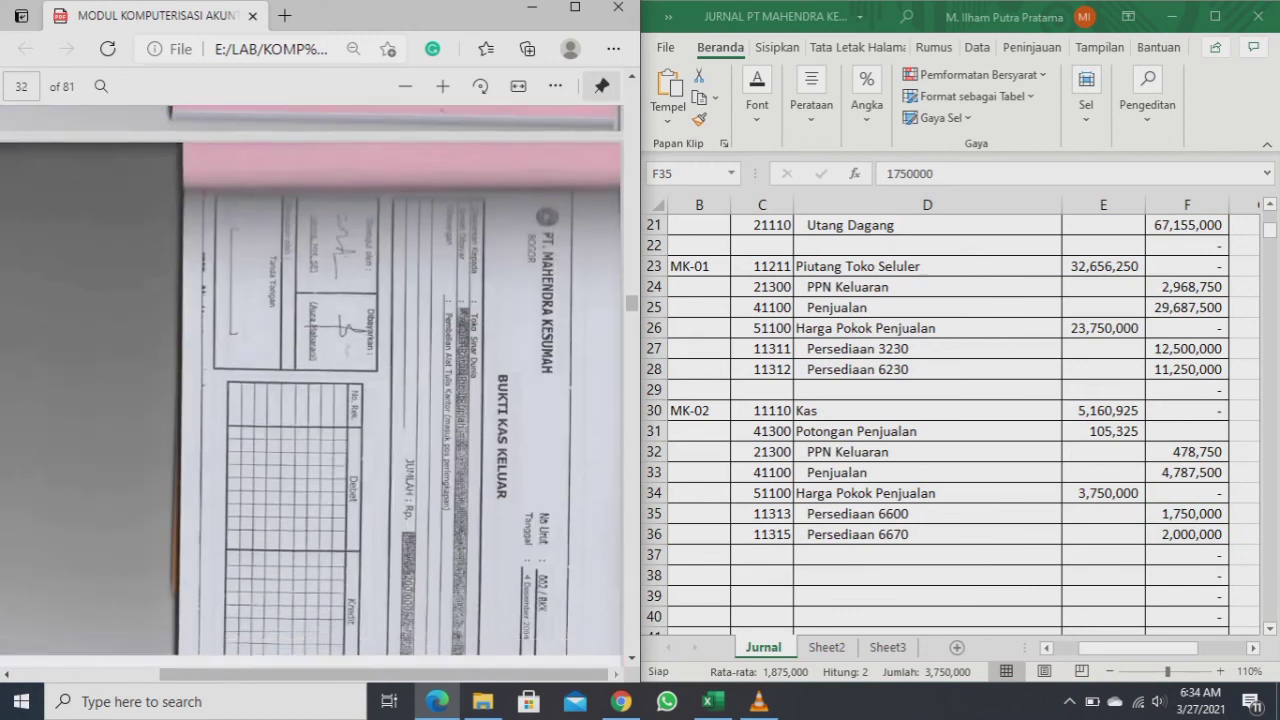
{"action": "scroll", "coordinate": [312, 386], "scroll_direction": "down", "scroll_amount": 5}
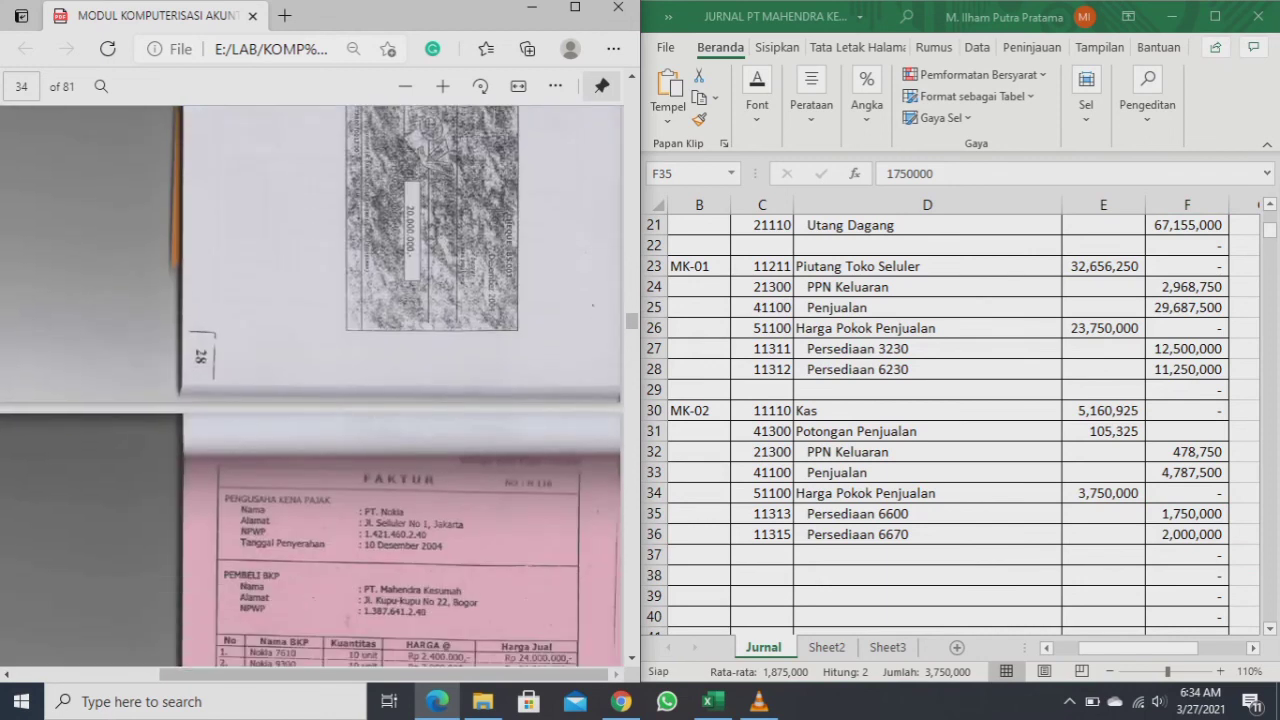
{"action": "scroll", "coordinate": [312, 386], "scroll_direction": "down", "scroll_amount": 5}
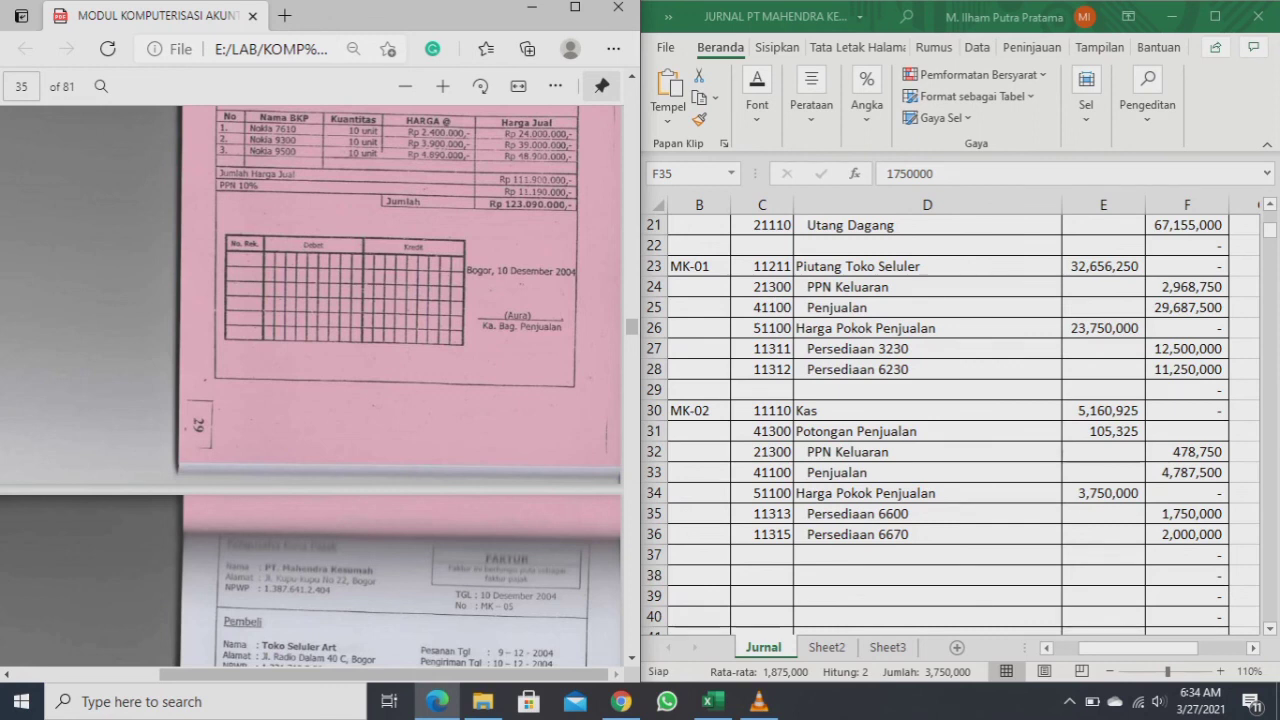
- Return to the Excel journal and review entry MK-02 from its cost and inventory lines back to its number and Kas account in row 30
{"action": "key", "text": "alt+Tab"}
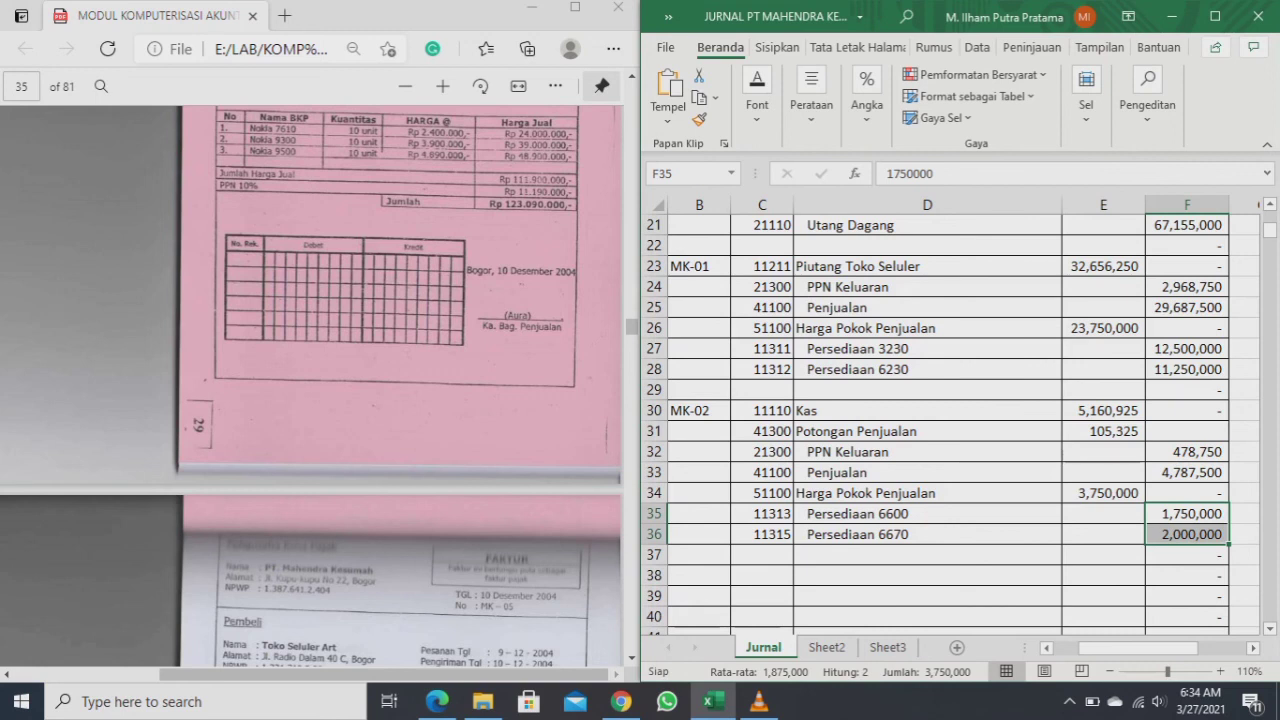
{"action": "left_click", "coordinate": [1103, 514]}
{"action": "left_click", "coordinate": [1103, 493]}
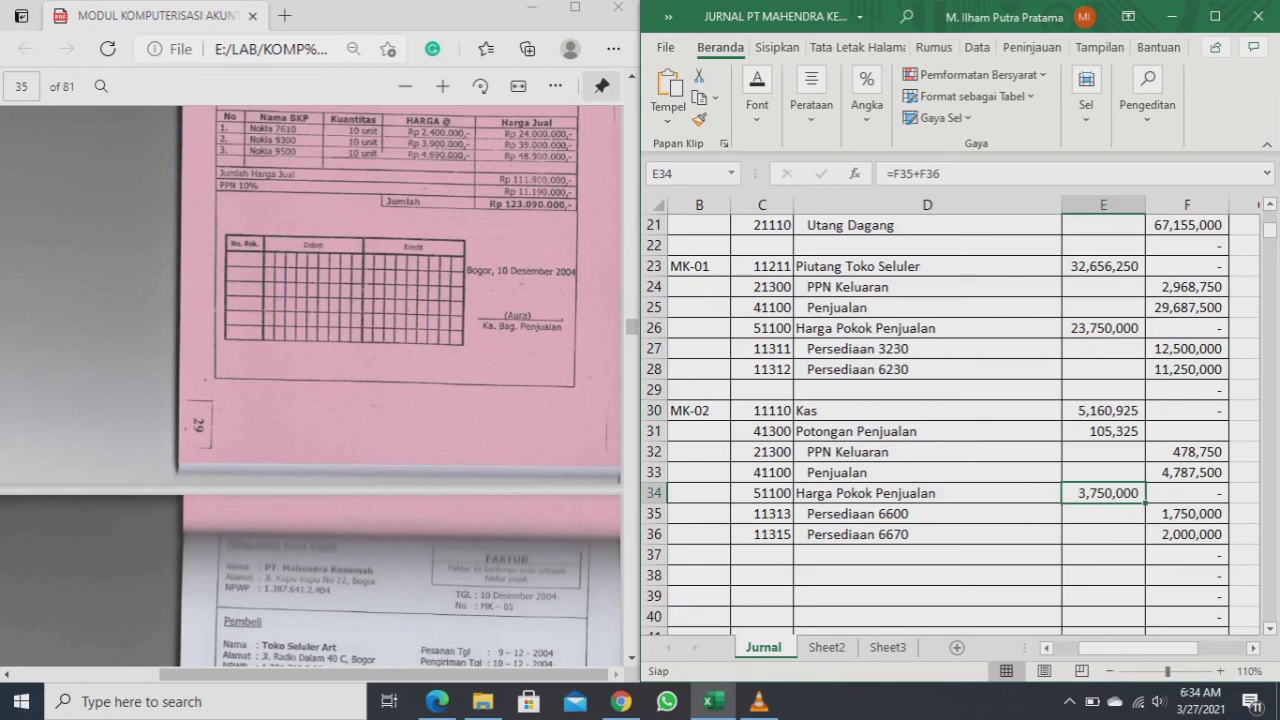
{"action": "left_click", "coordinate": [927, 514]}
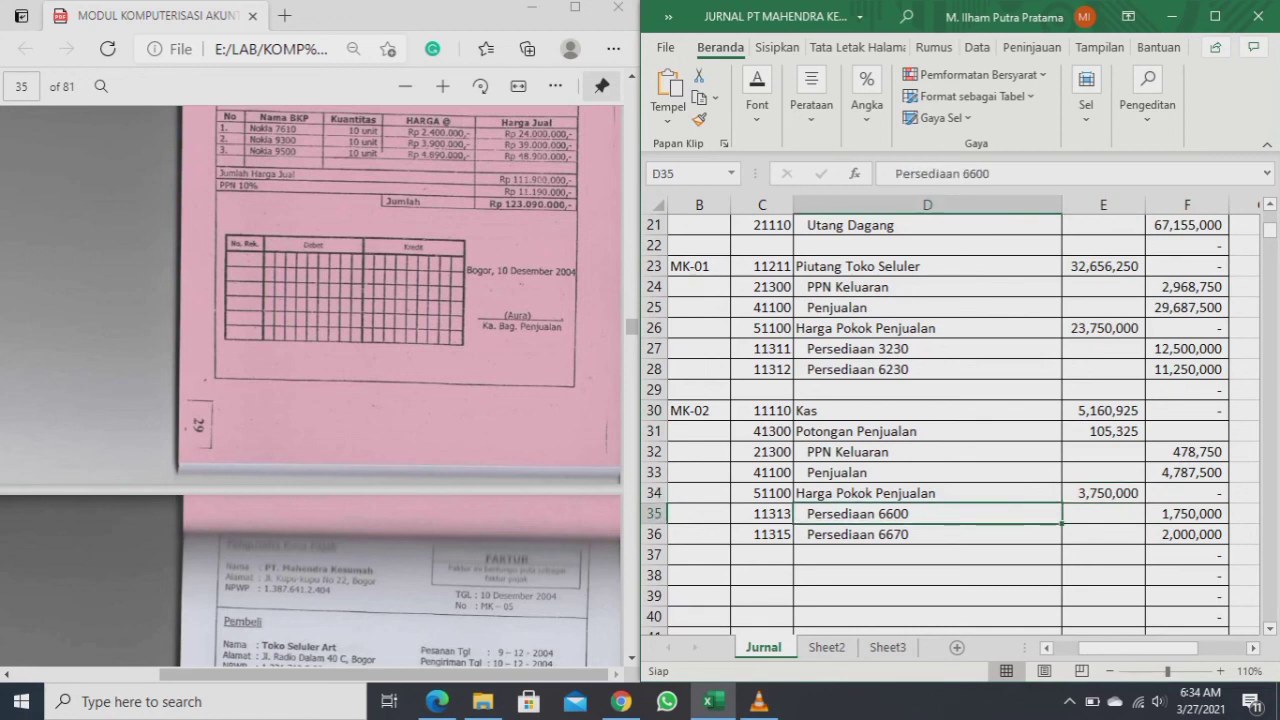
{"action": "key", "text": "Left"}
{"action": "key", "text": "Left"}
{"action": "key", "text": "Left"}
{"action": "key", "text": "Up"}
{"action": "key", "text": "Up"}
{"action": "key", "text": "Up"}
{"action": "key", "text": "Up"}
{"action": "key", "text": "Up"}
{"action": "key", "text": "Right"}
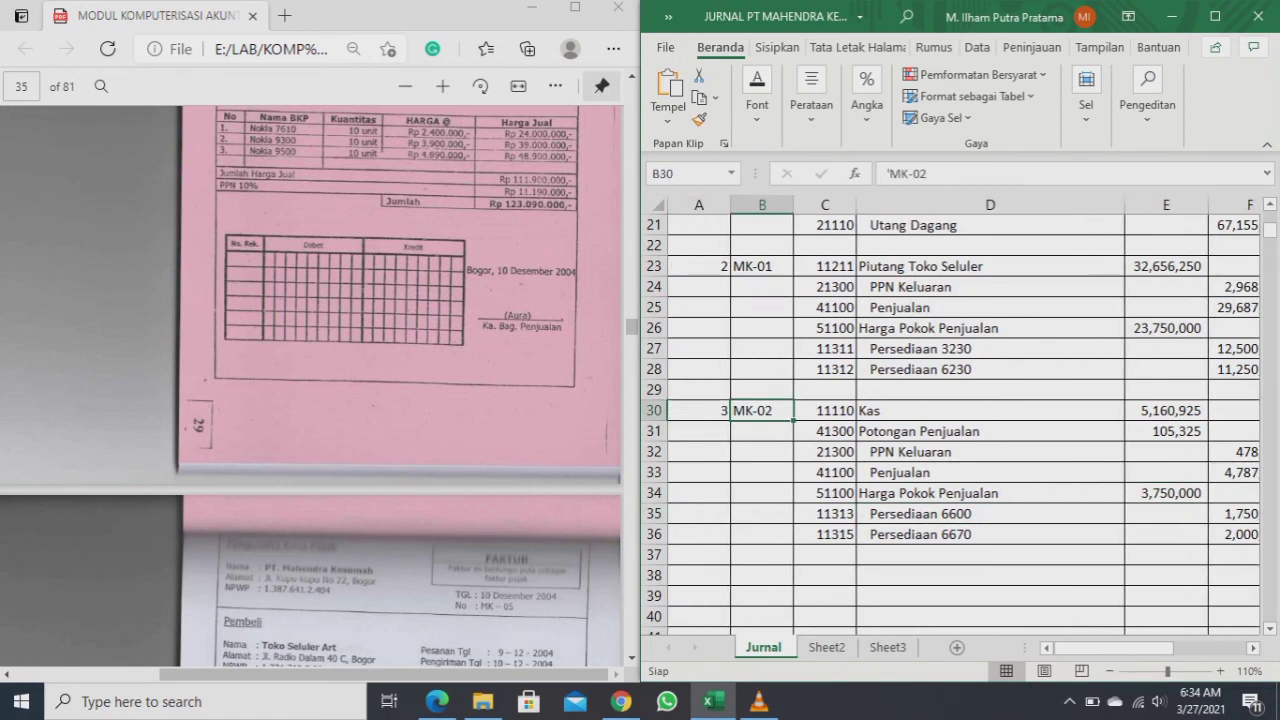
{"action": "key", "text": "Right"}
{"action": "key", "text": "Right"}
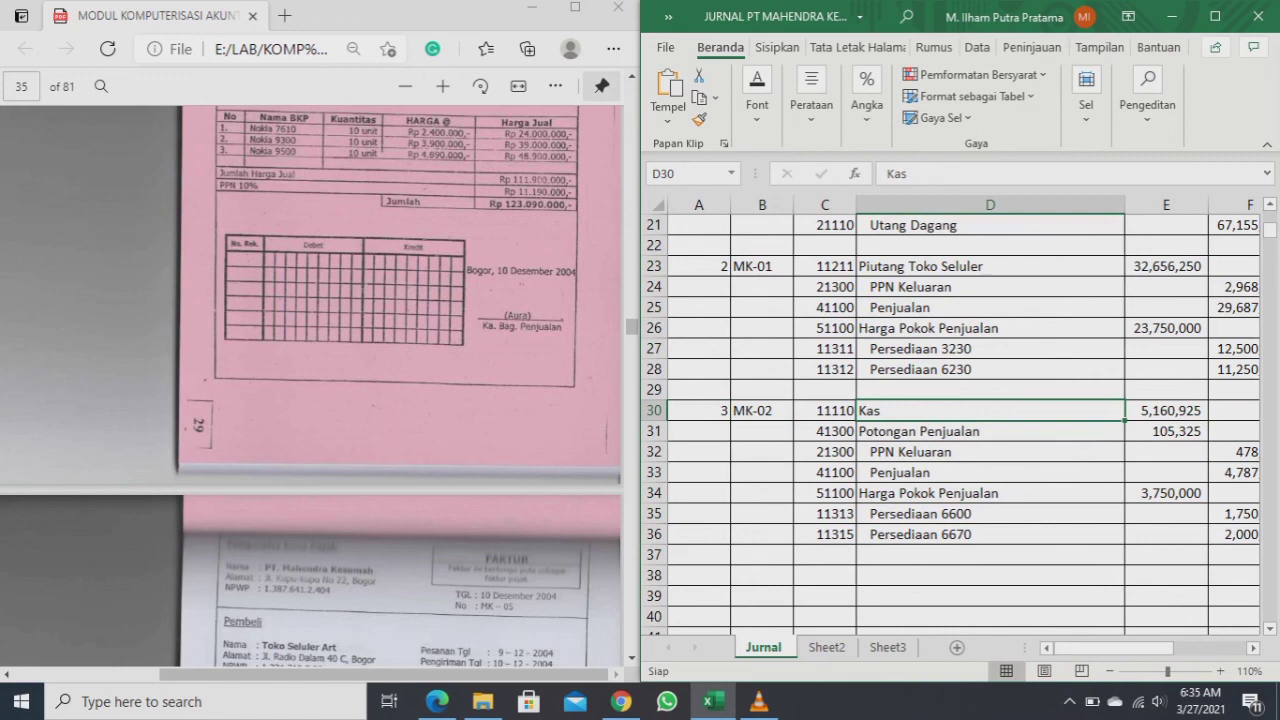
- Look back up through the earlier journal entries to the Jurnal Umum heading in rows 1 to 4
{"action": "key", "text": "Up"}
{"action": "key", "text": "Up"}
{"action": "key", "text": "Up"}
{"action": "key", "text": "Up"}
{"action": "key", "text": "Up"}
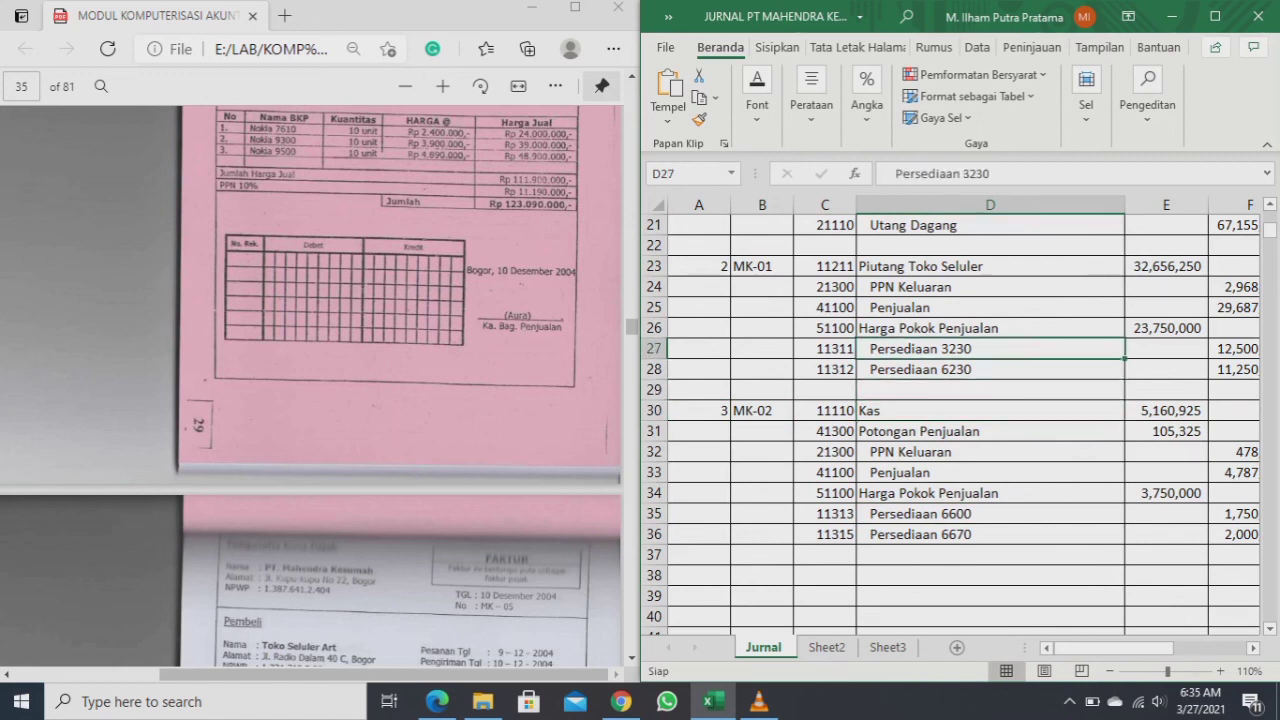
{"action": "key", "text": "Up"}
{"action": "key", "text": "Up"}
{"action": "key", "text": "Up"}
{"action": "key", "text": "Up"}
{"action": "key", "text": "Up"}
{"action": "key", "text": "Up"}
{"action": "key", "text": "Up"}
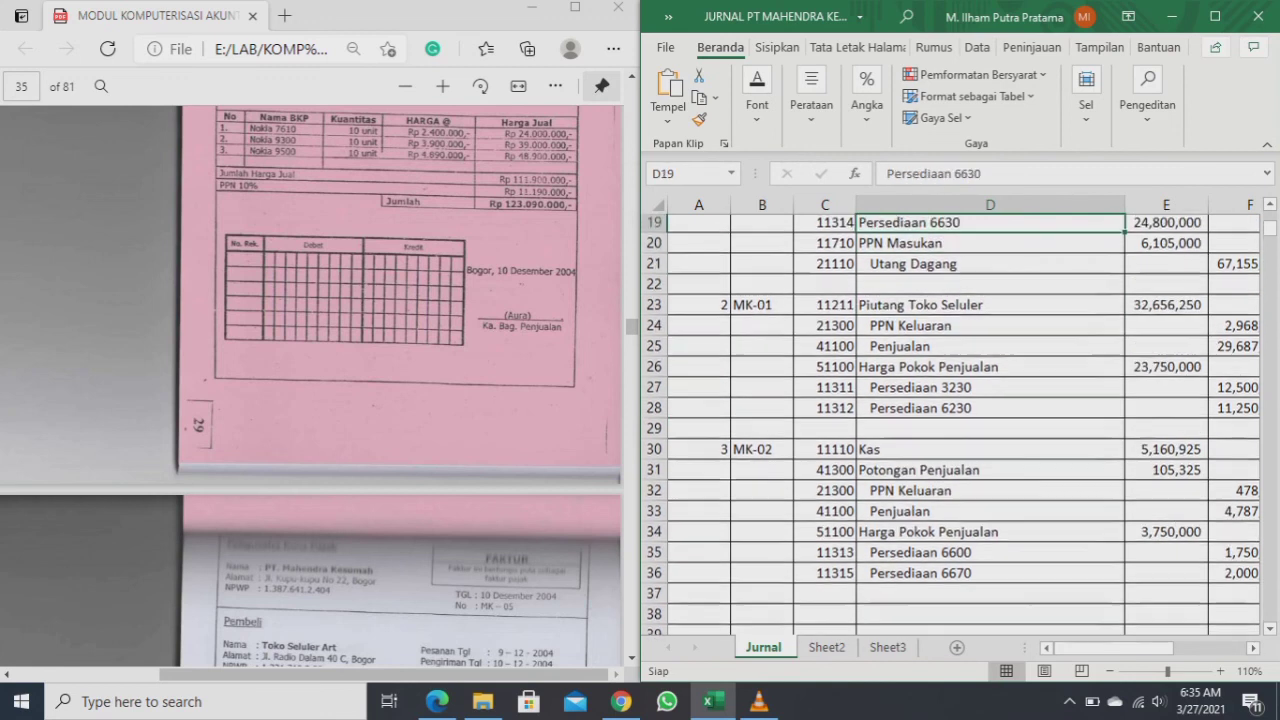
{"action": "key", "text": "Up"}
{"action": "key", "text": "Up"}
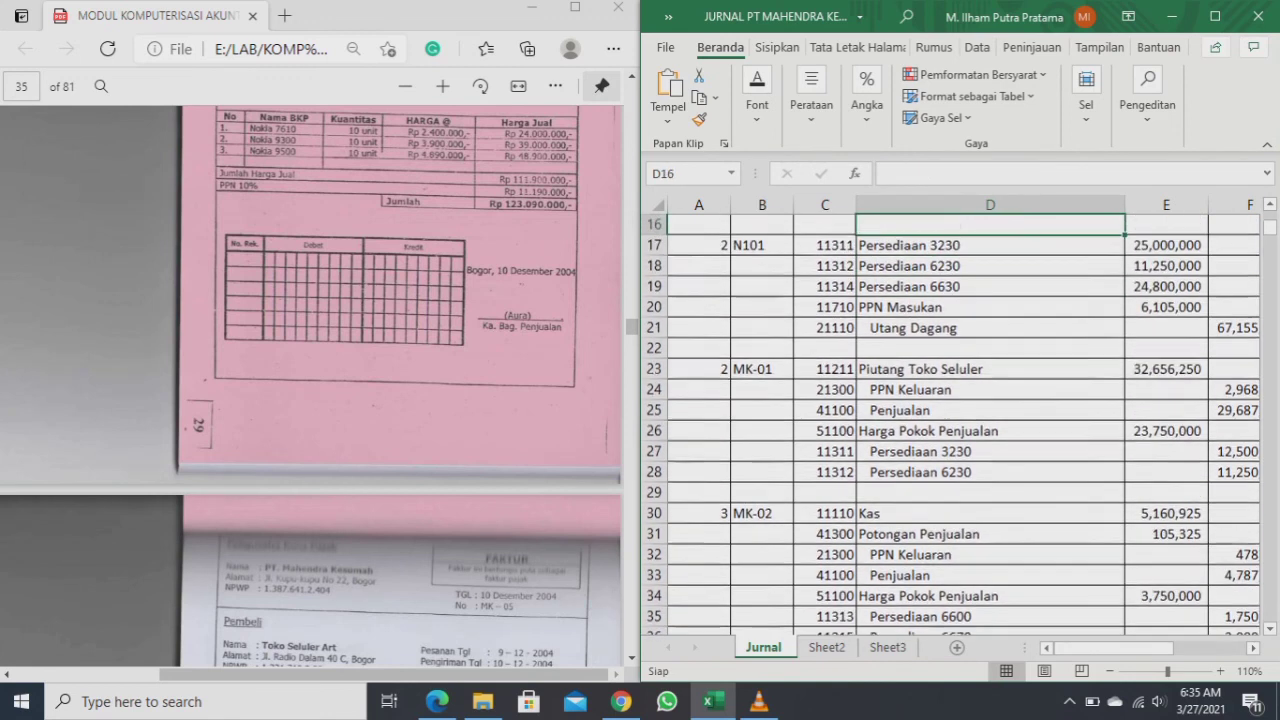
{"action": "key", "text": "Up"}
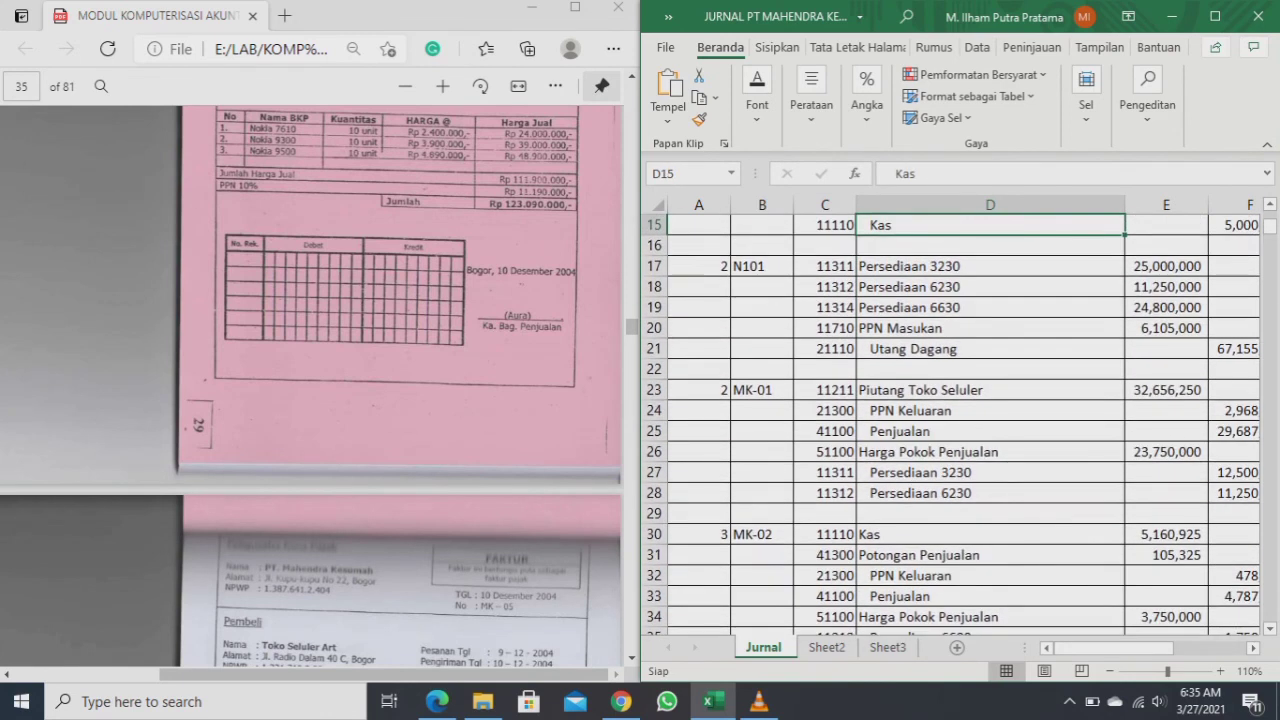
{"action": "key", "text": "Up"}
{"action": "key", "text": "Up"}
{"action": "key", "text": "Up"}
{"action": "key", "text": "Up"}
{"action": "key", "text": "Up"}
{"action": "key", "text": "Up"}
{"action": "key", "text": "Up"}
{"action": "key", "text": "Up"}
{"action": "key", "text": "Up"}
{"action": "key", "text": "Up"}
{"action": "key", "text": "Up"}
{"action": "key", "text": "Up"}
{"action": "key", "text": "Up"}
{"action": "key", "text": "Up"}
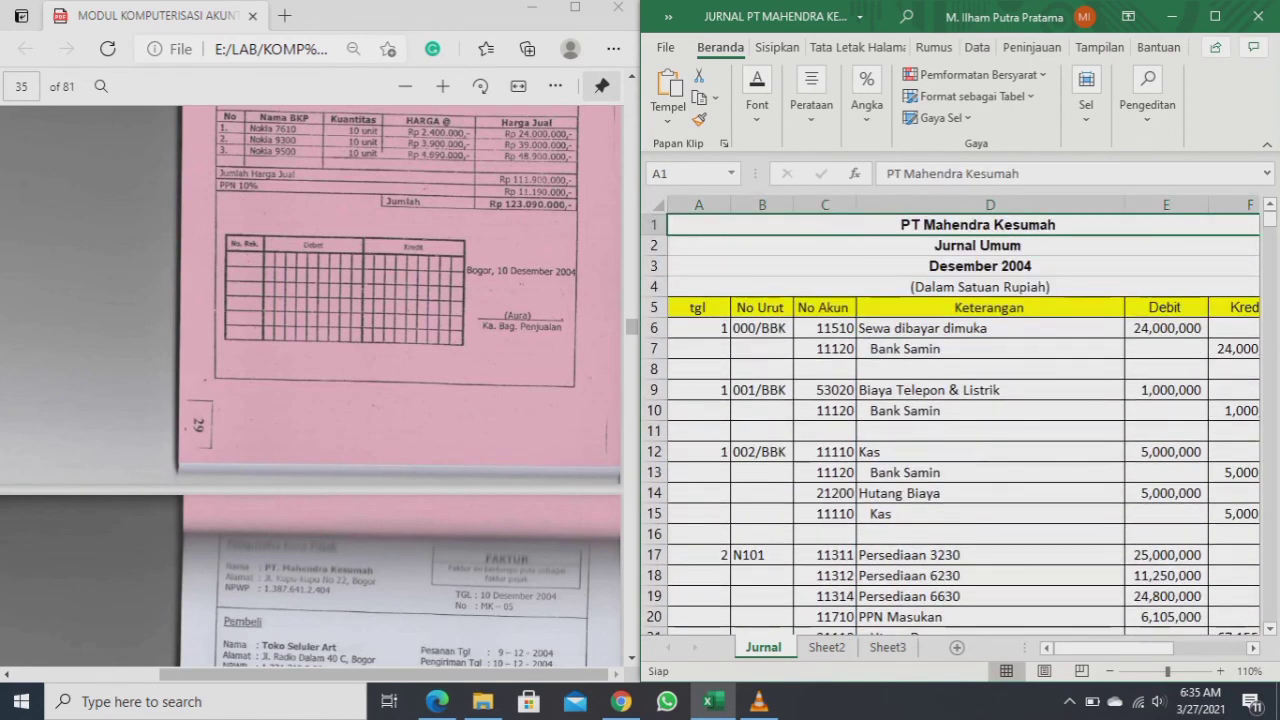
{"action": "key", "text": "Down"}
{"action": "key", "text": "Down"}
{"action": "key", "text": "Down"}
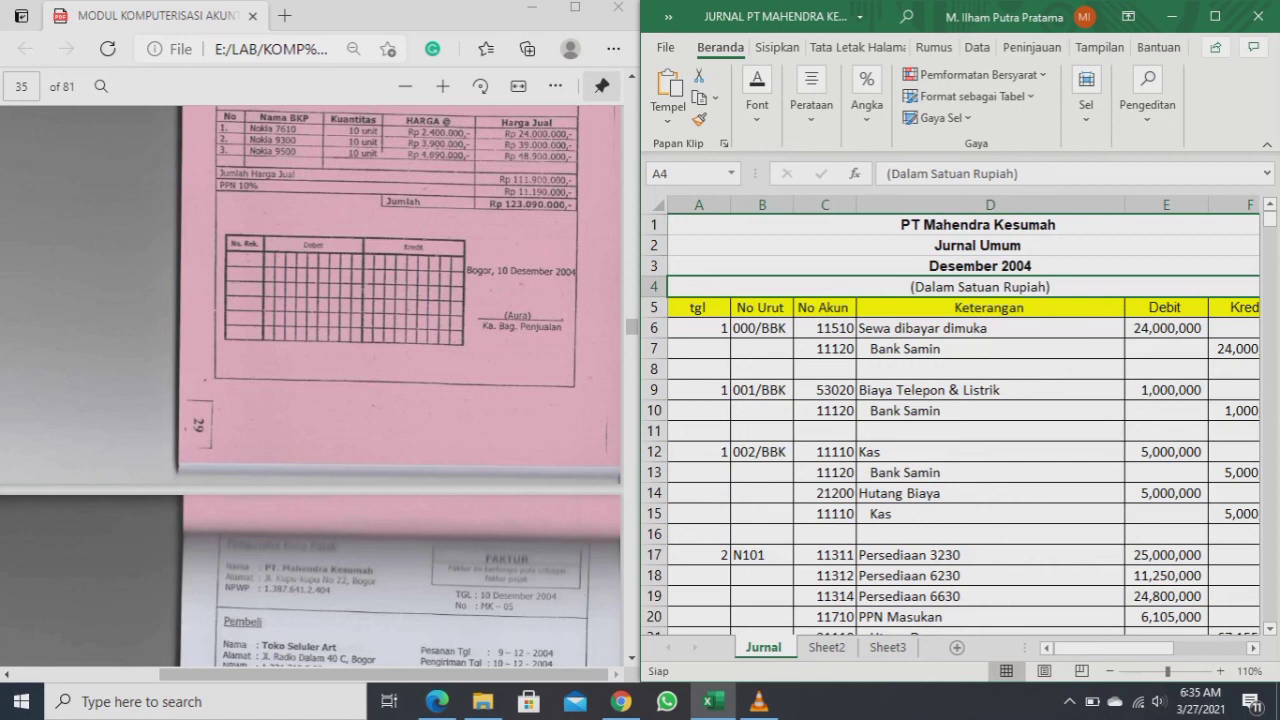
- Review entry 000/BBK, covering the Sewa dibayar dimuka debit, the Bank Samin credit in F7 and the number and date columns
{"action": "left_click", "coordinate": [990, 328]}
{"action": "key", "text": "Right"}
{"action": "key", "text": "Down"}
{"action": "key", "text": "Right"}
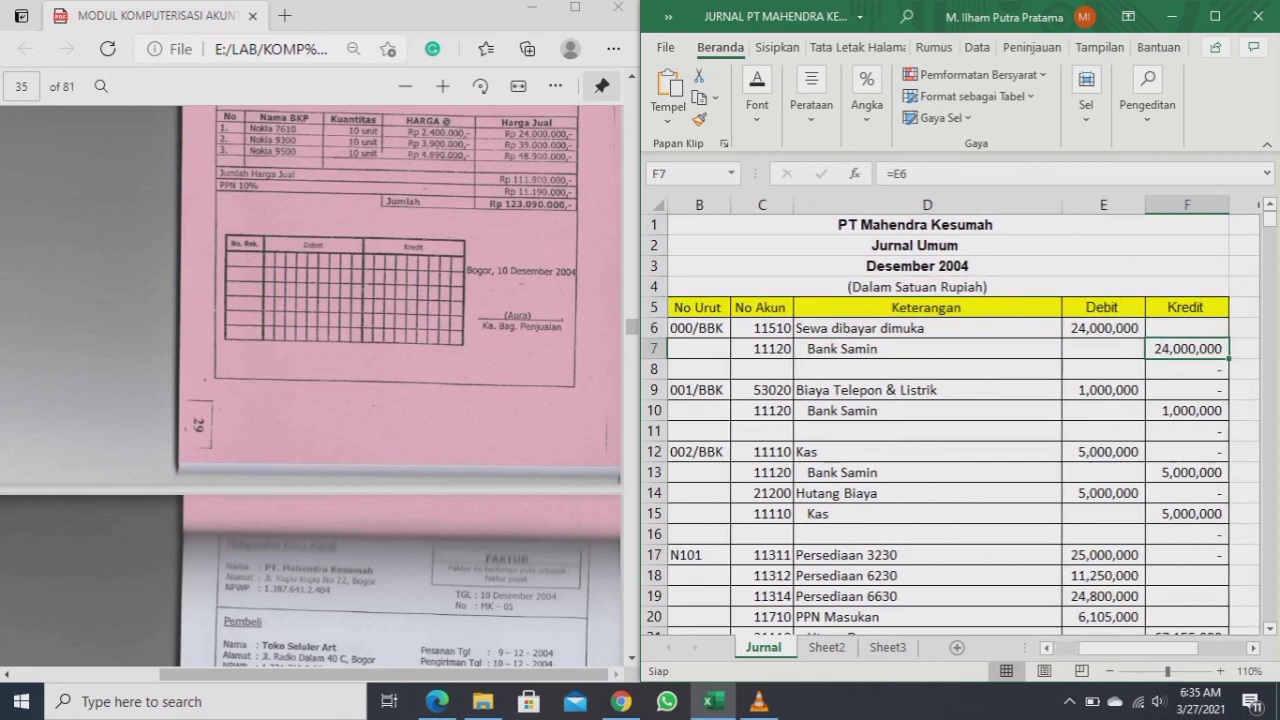
{"action": "key", "text": "Left"}
{"action": "key", "text": "Left"}
{"action": "key", "text": "Left"}
{"action": "key", "text": "Left"}
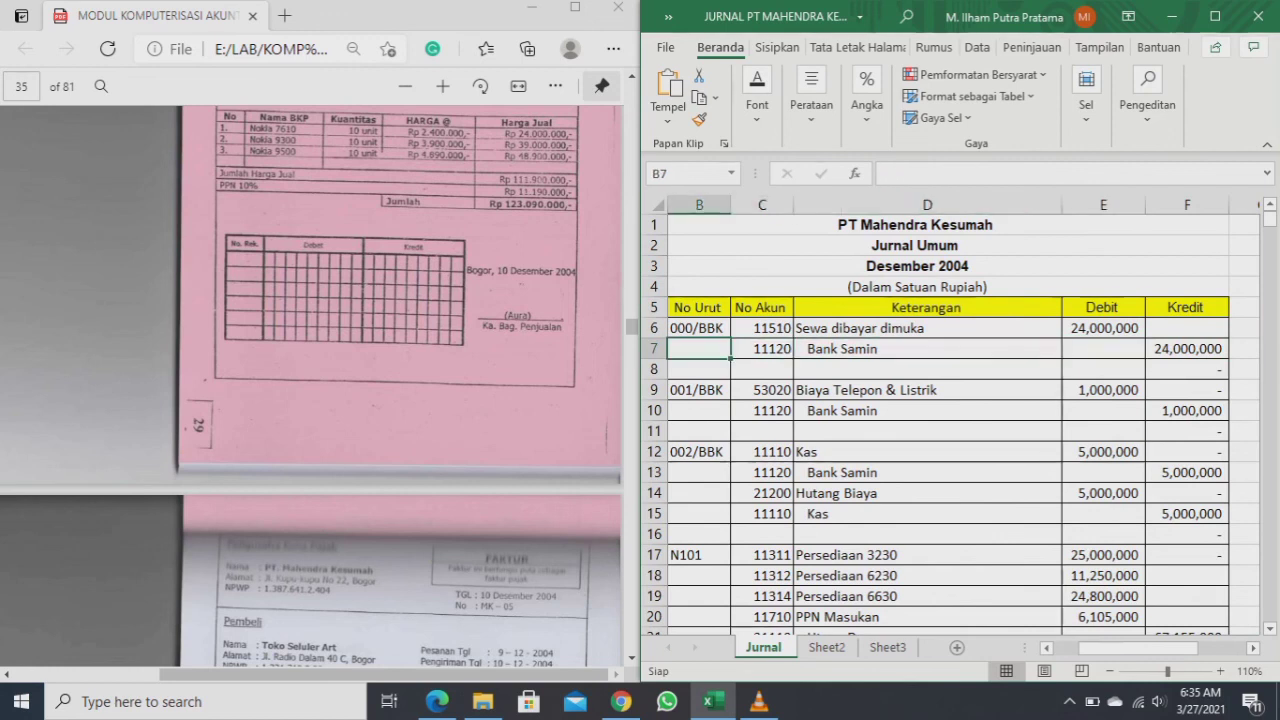
{"action": "key", "text": "Left"}
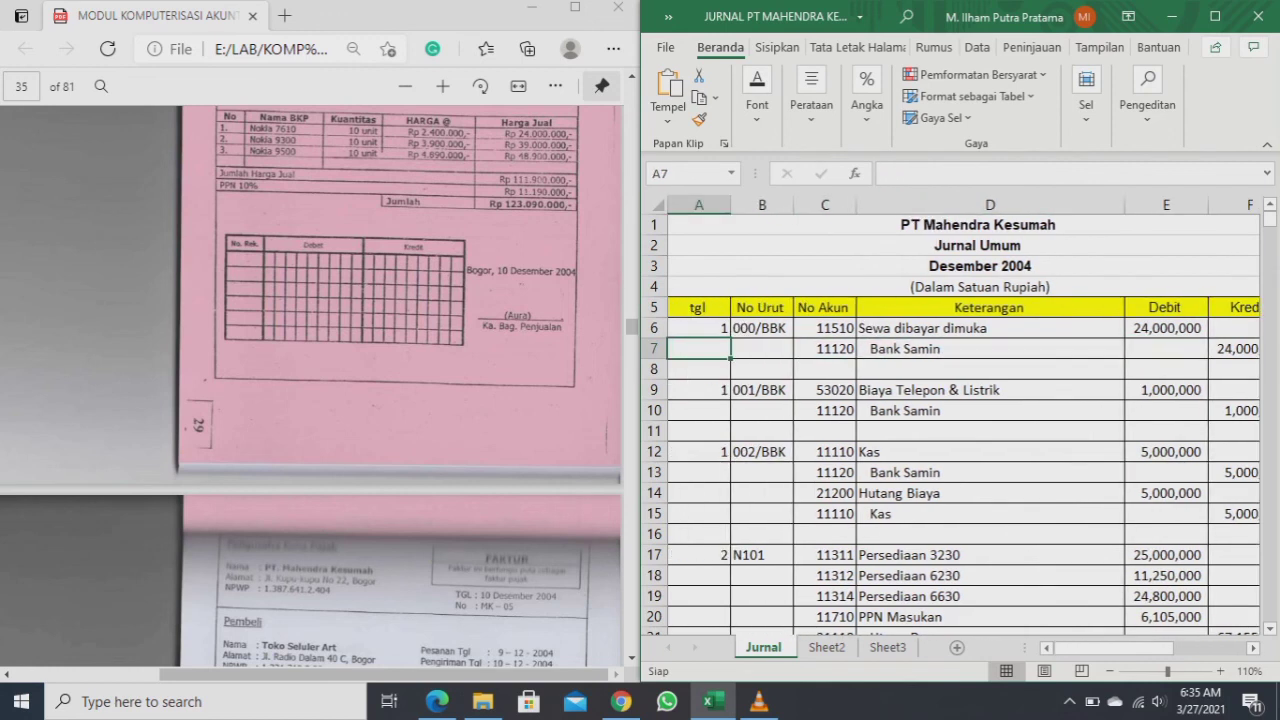
- Review entry 001/BBK in rows 9 and 10, from account and amounts to number and date, and return to the PDF module
{"action": "key", "text": "Right"}
{"action": "key", "text": "Right"}
{"action": "key", "text": "Down"}
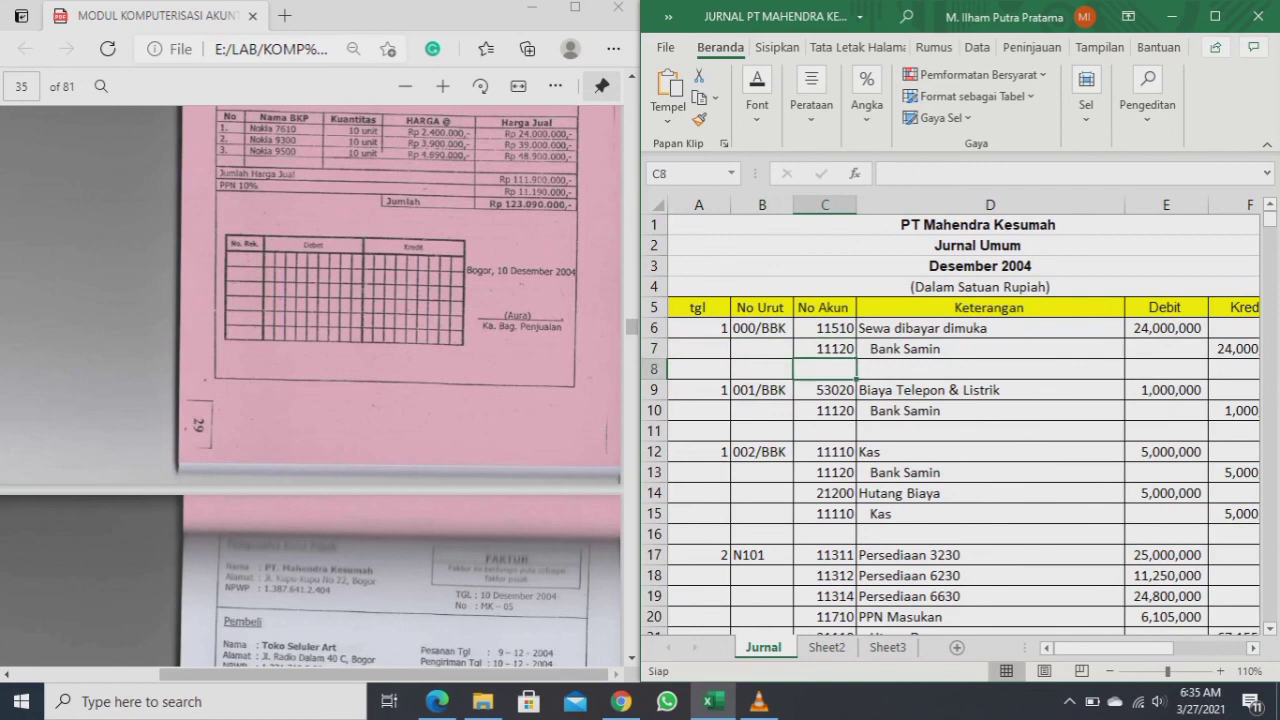
{"action": "key", "text": "Down"}
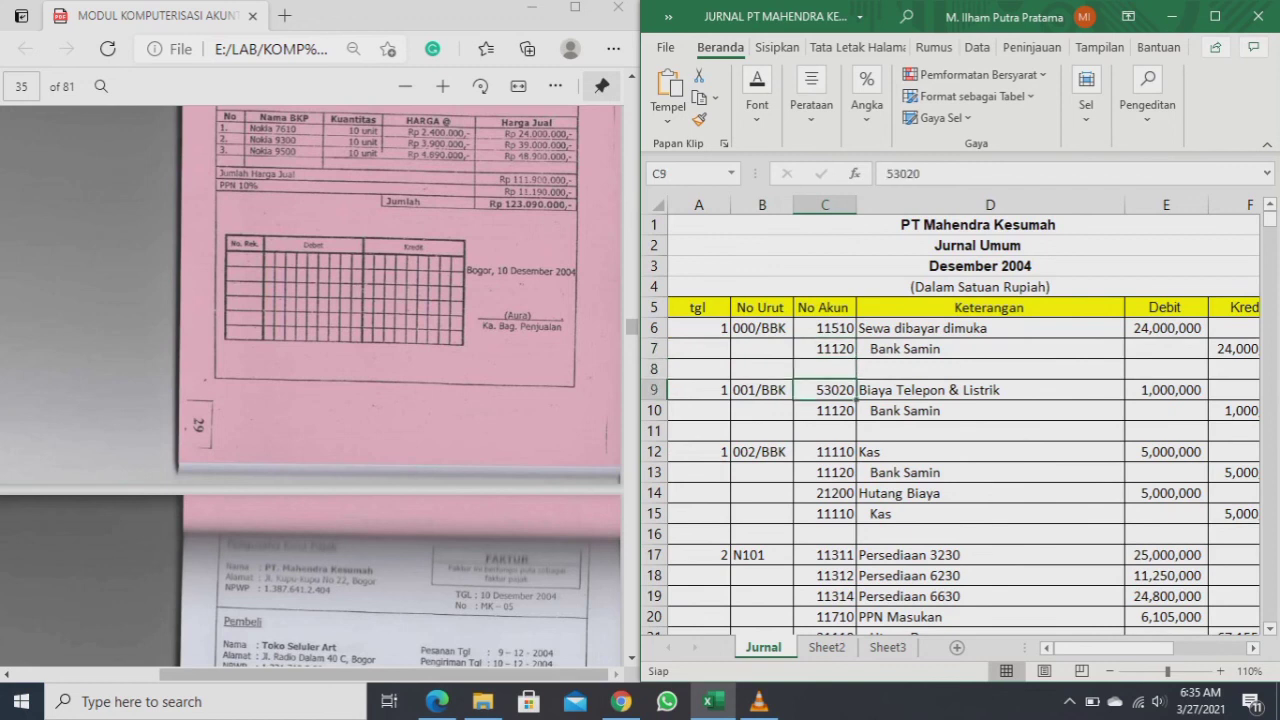
{"action": "left_click", "coordinate": [990, 390]}
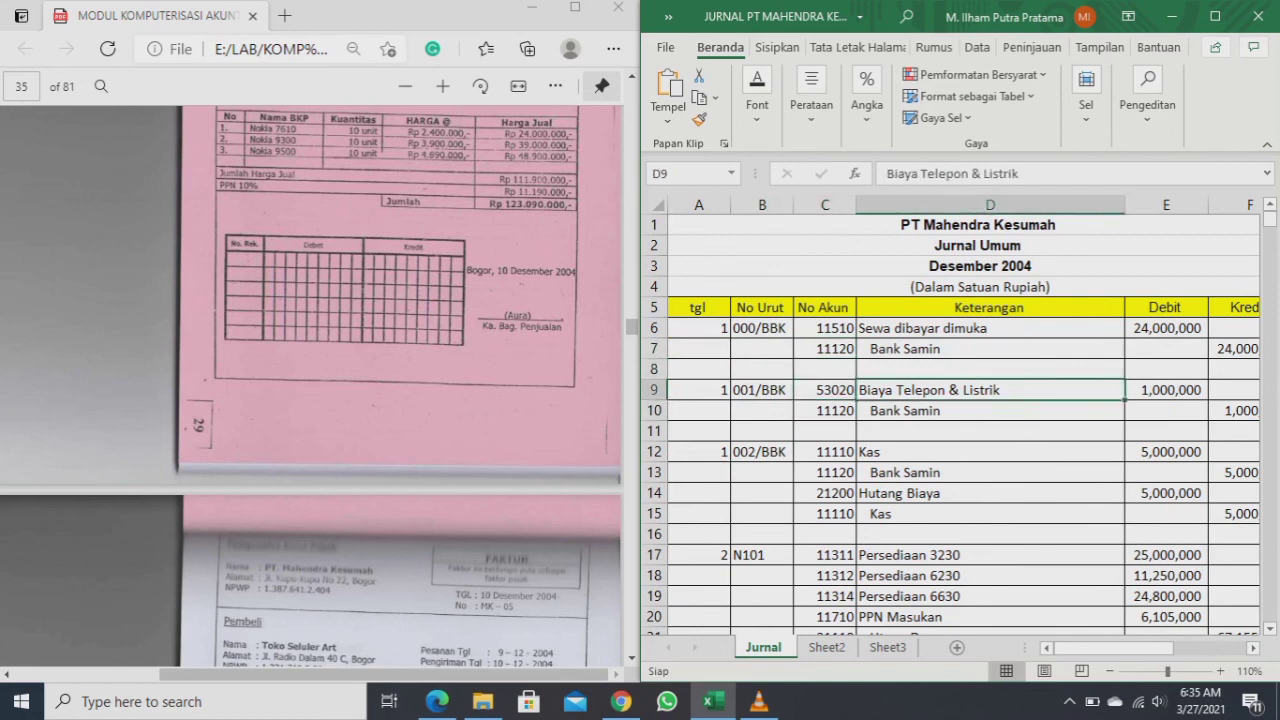
{"action": "key", "text": "Right"}
{"action": "key", "text": "Down"}
{"action": "key", "text": "Right"}
{"action": "key", "text": "Up"}
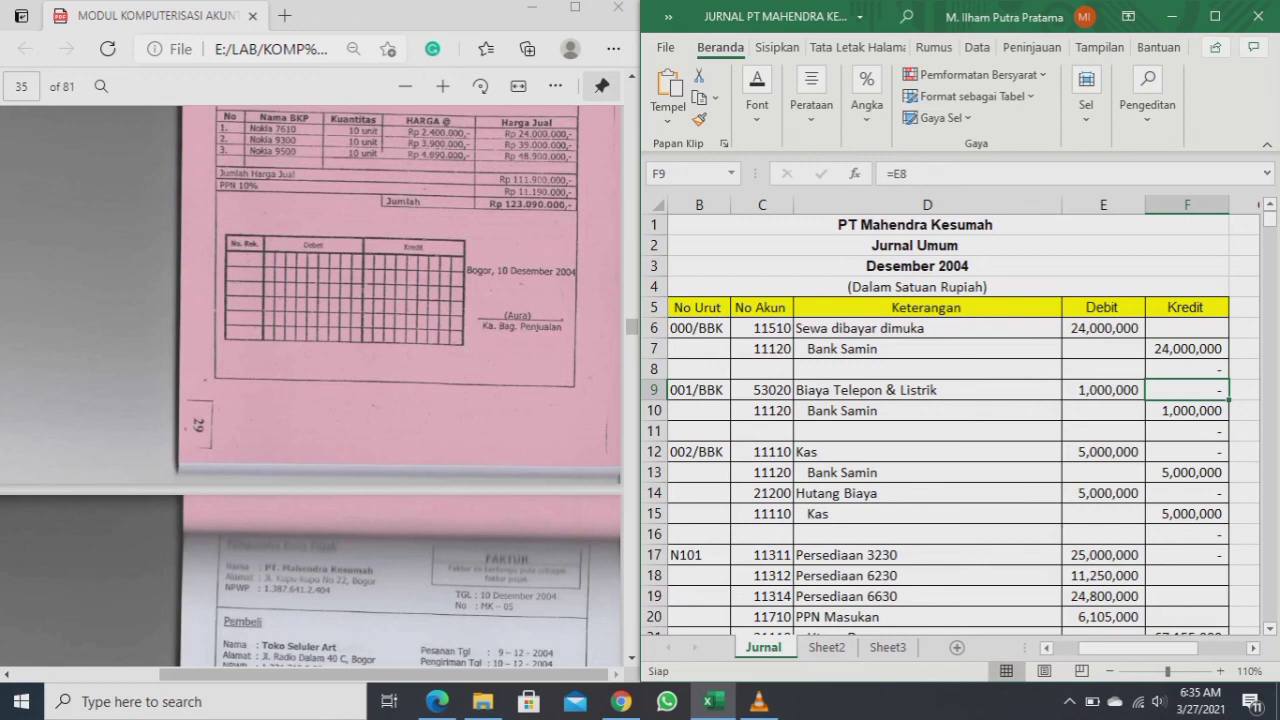
{"action": "left_click", "coordinate": [1103, 390]}
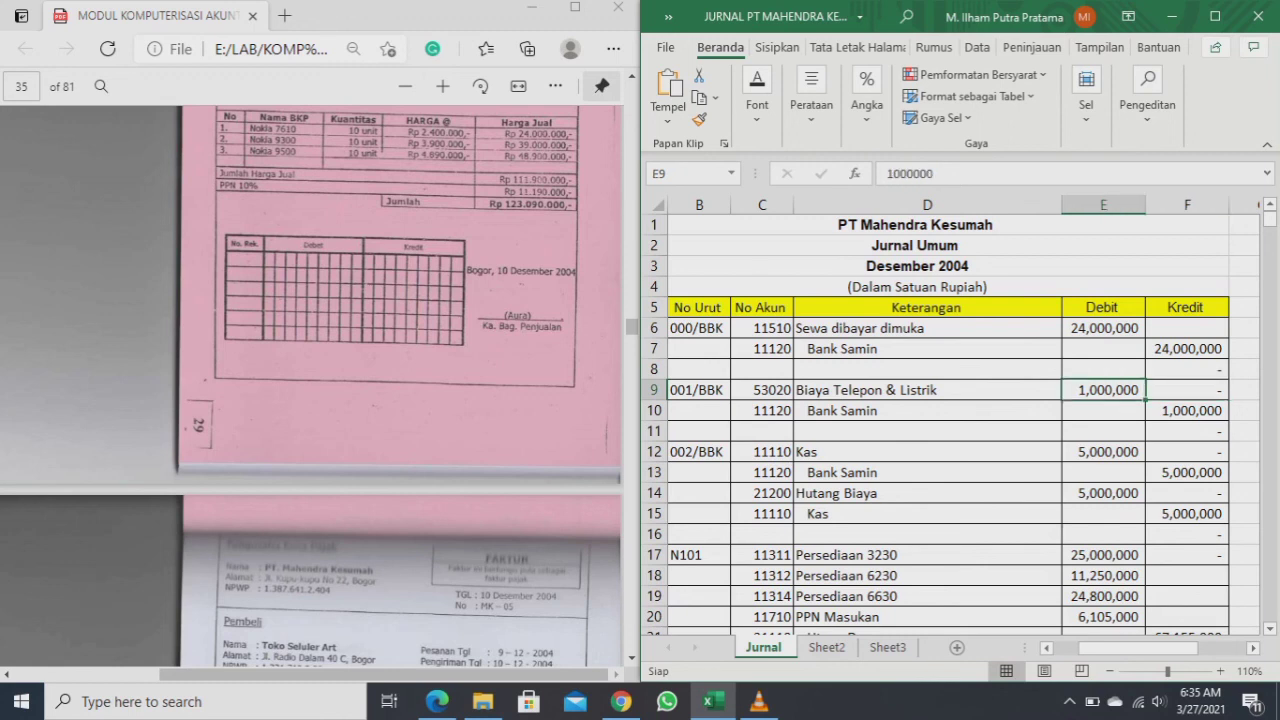
{"action": "key", "text": "Left"}
{"action": "key", "text": "Left"}
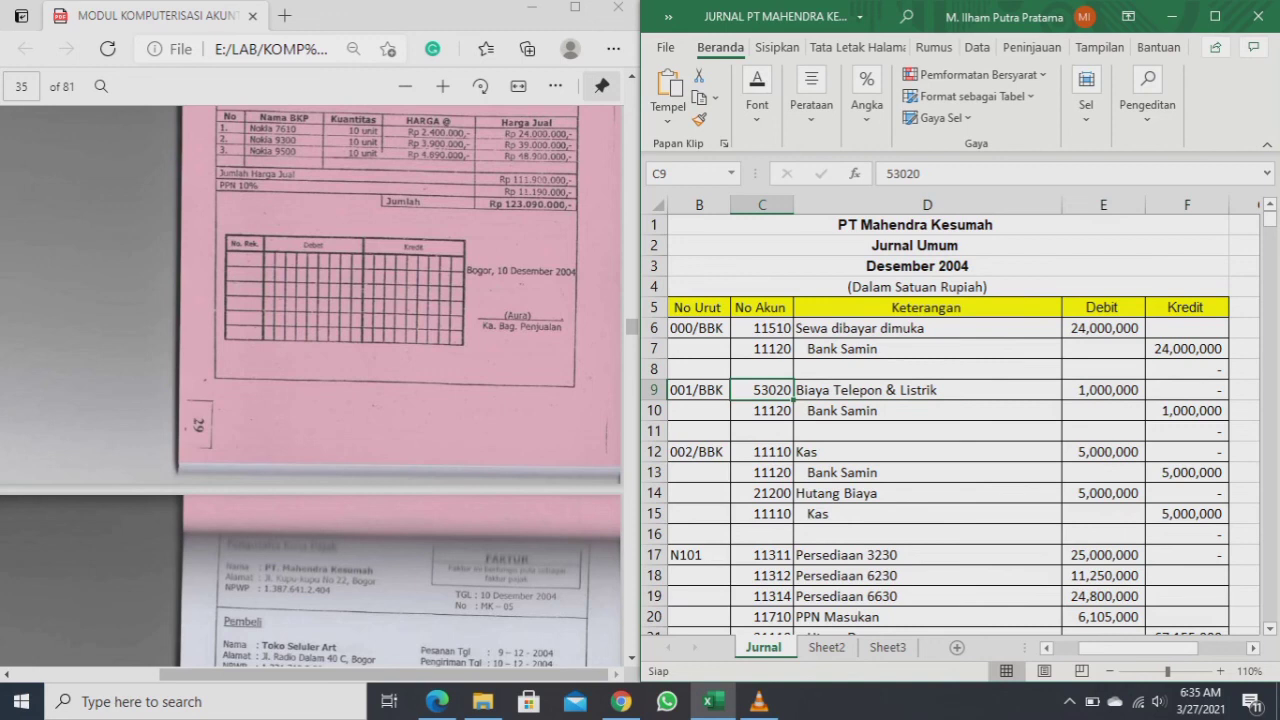
{"action": "key", "text": "Left"}
{"action": "key", "text": "Left"}
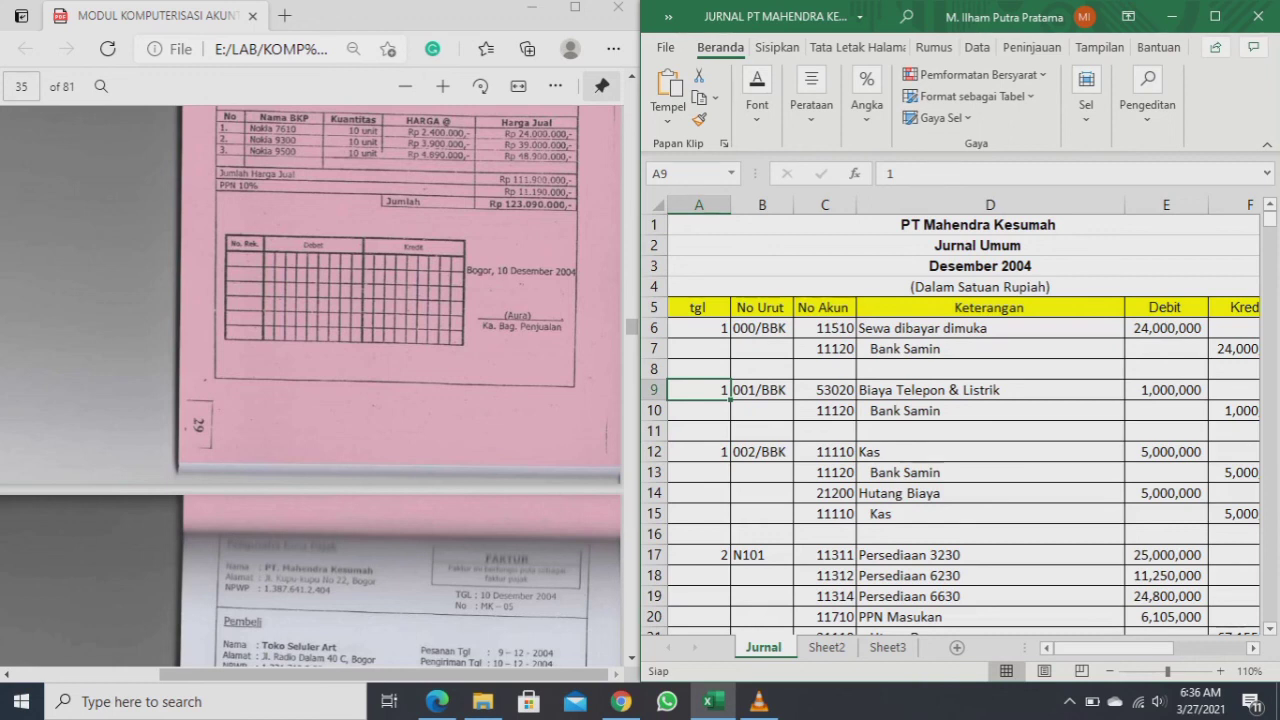
{"action": "key", "text": "alt+Tab"}
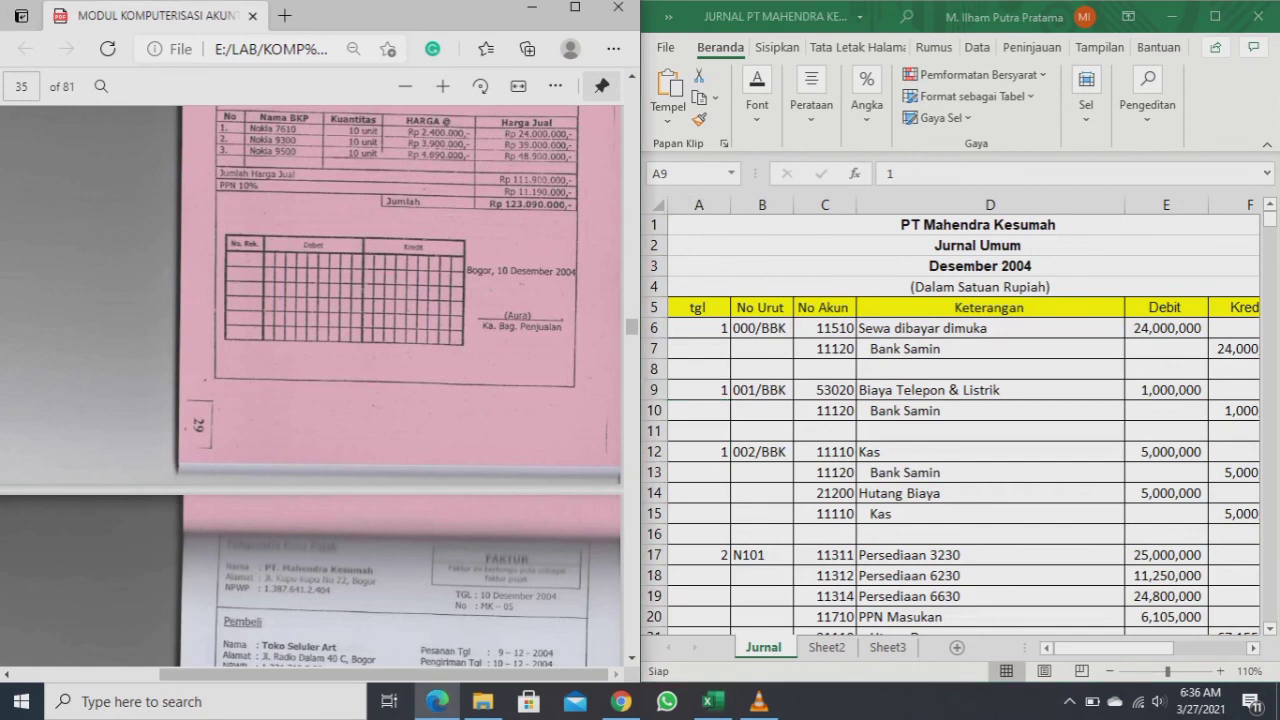